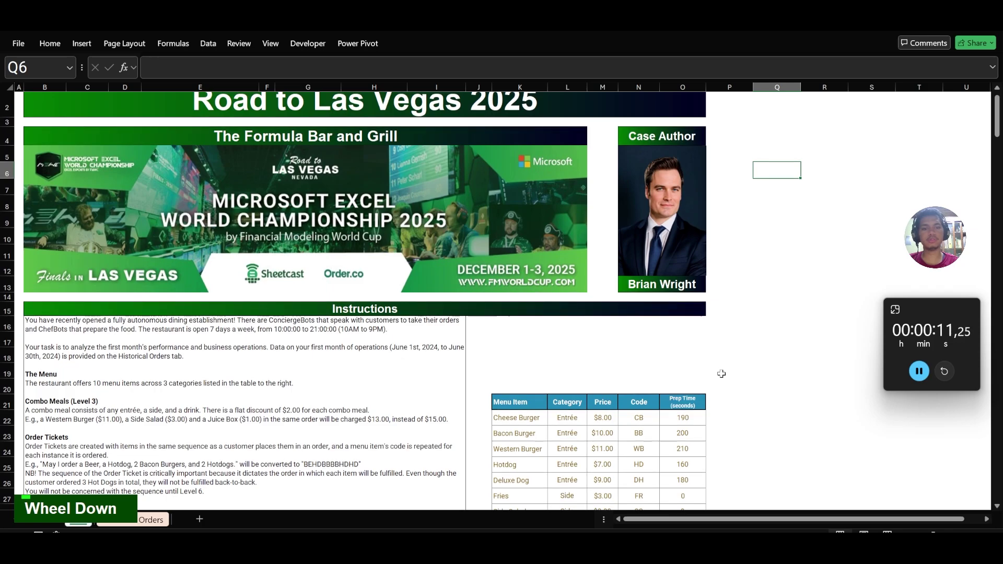
Step: Review the case instructions, menu table, bonus questions and Level 1 task, plus the data layout on the Historical Orders sheet
scroll(721, 374, "down", 2)
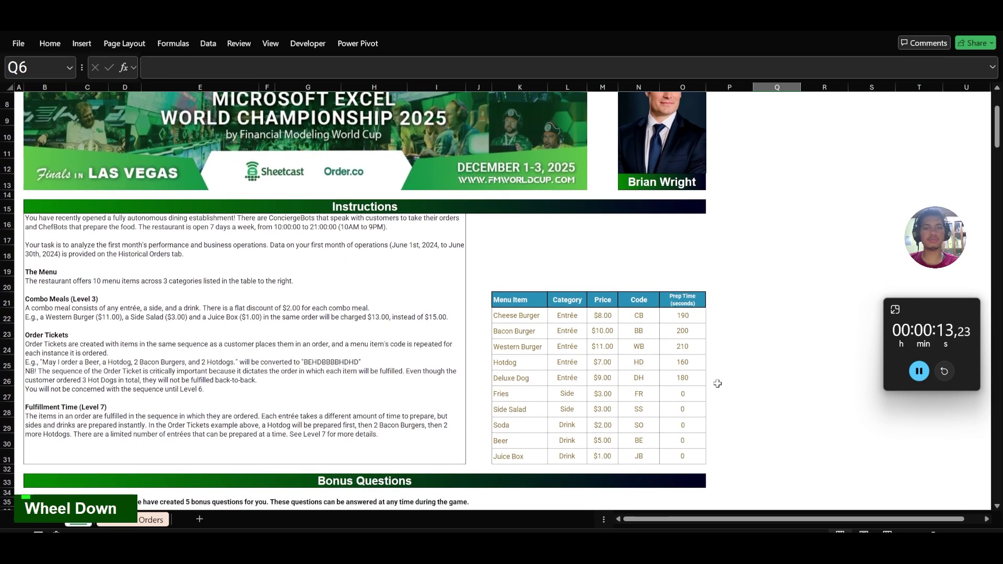
scroll(731, 424, "down", 4)
left_click(738, 421)
scroll(740, 387, "down", 4)
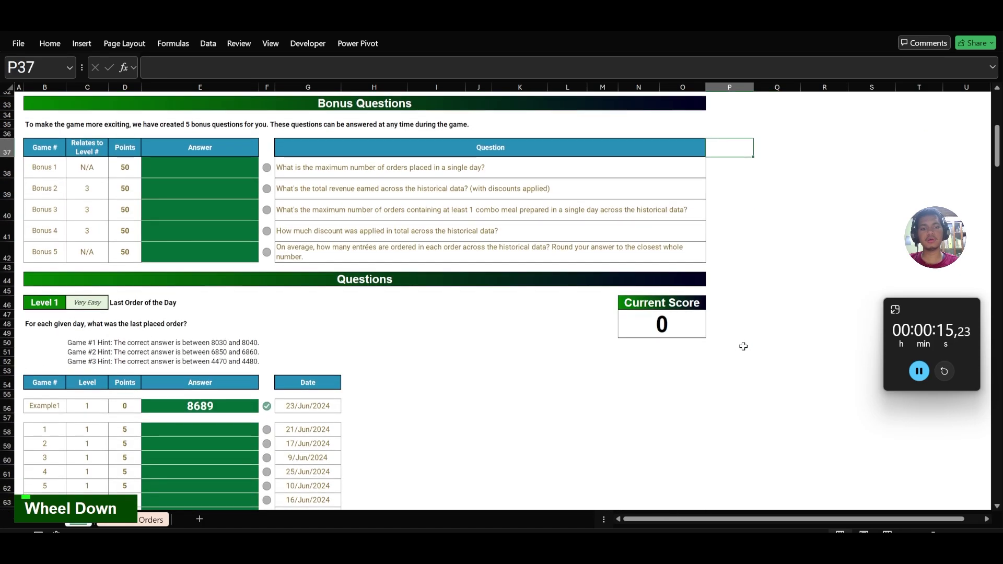
scroll(743, 347, "down", 4)
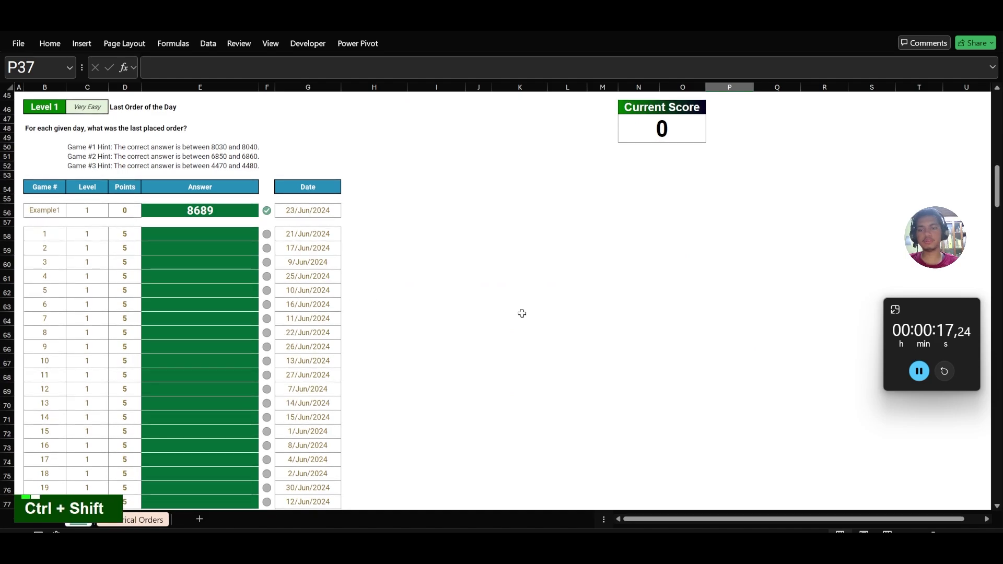
key("ctrl+Page_Down")
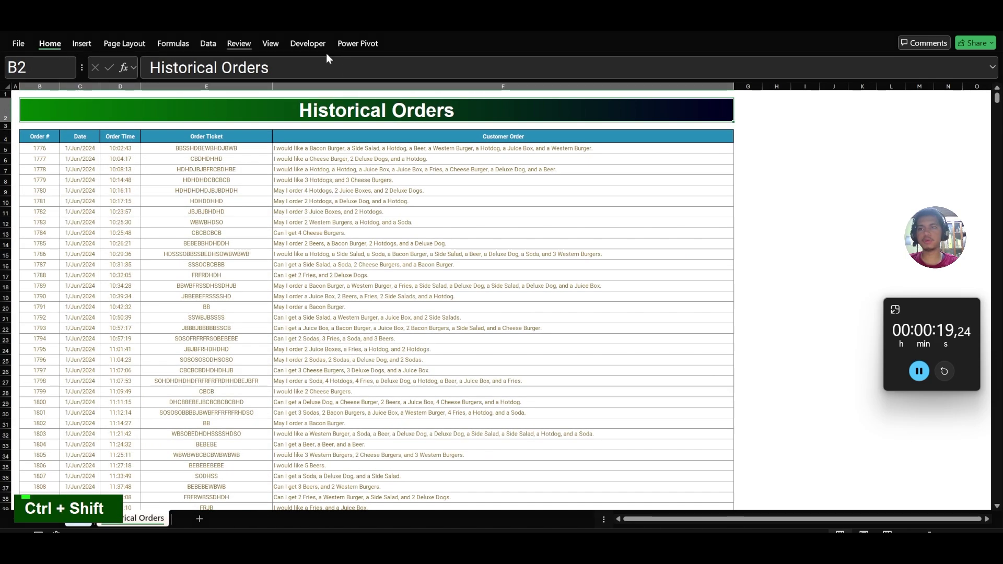
left_click(56, 46)
left_click(397, 84)
key("ctrl+Page_Up")
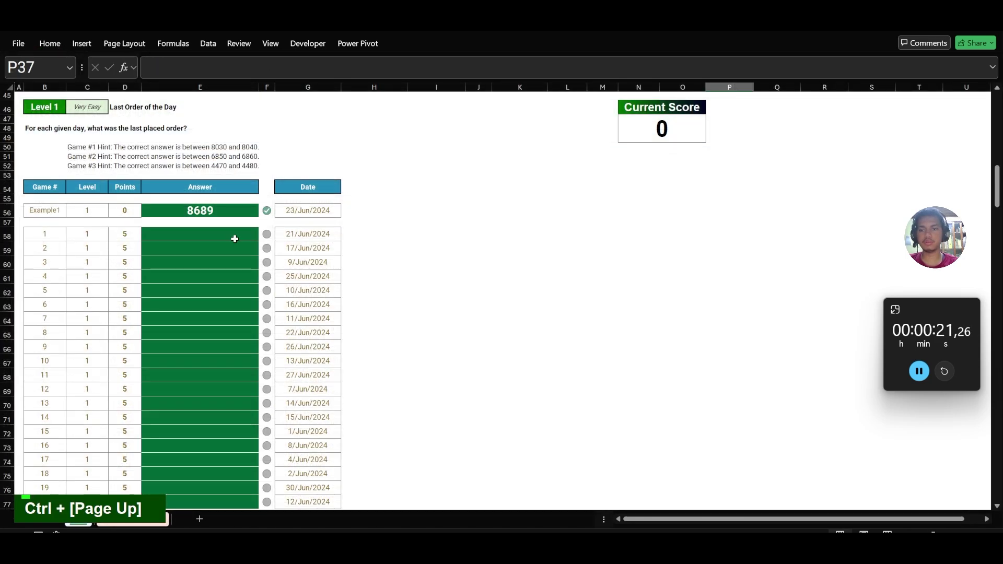
Step: In E58, enter =MAXIFS('Historical Orders'!B:B,'Historical Orders'!C:C,Case!G58) to find the last order number for the first Level 1 date
left_click(199, 235)
type("=max")
key("Tab")
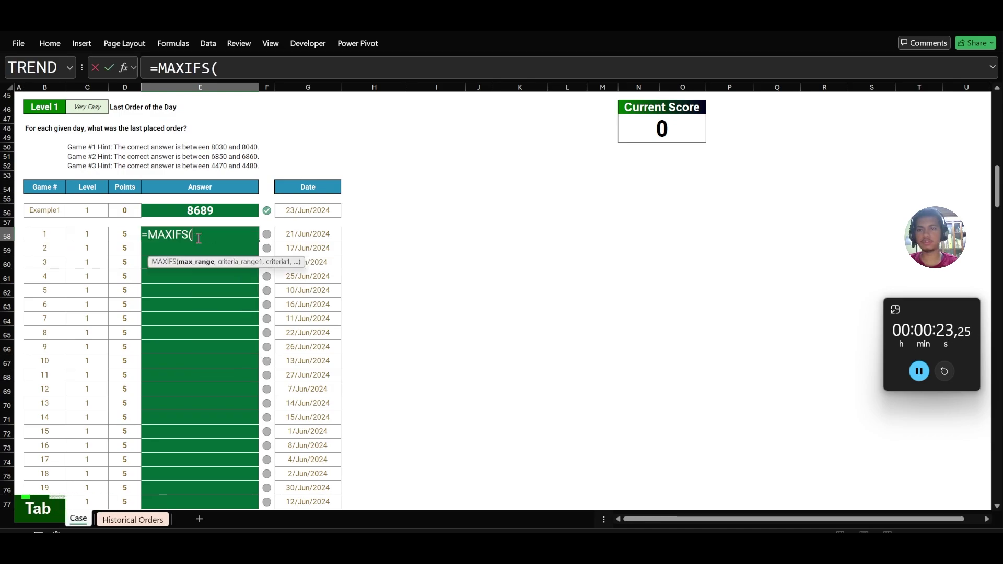
key("Right")
key("Right")
key("ctrl+Page_Down")
left_click(47, 215)
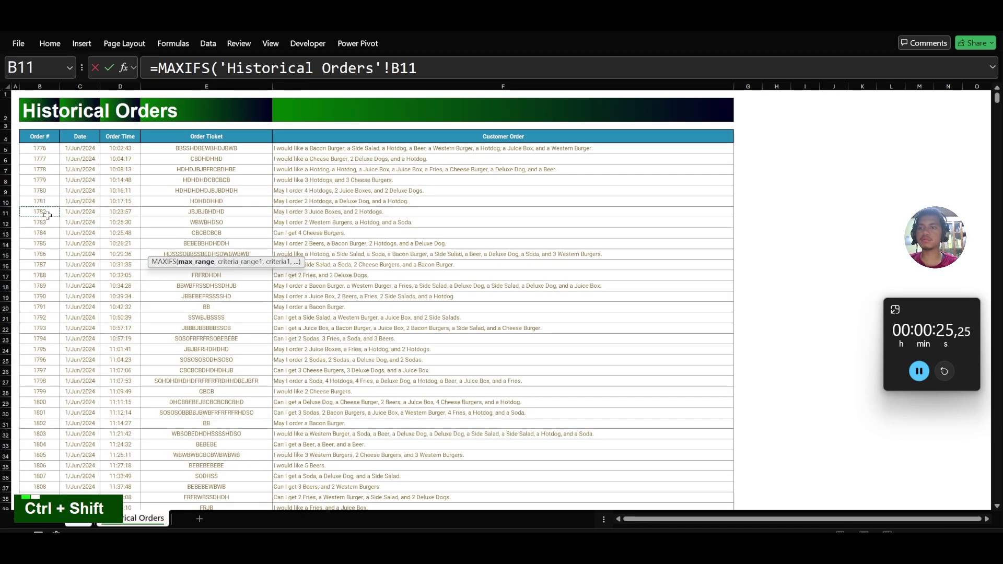
key("ctrl+space")
type(",")
left_click(77, 216)
key("ctrl+space")
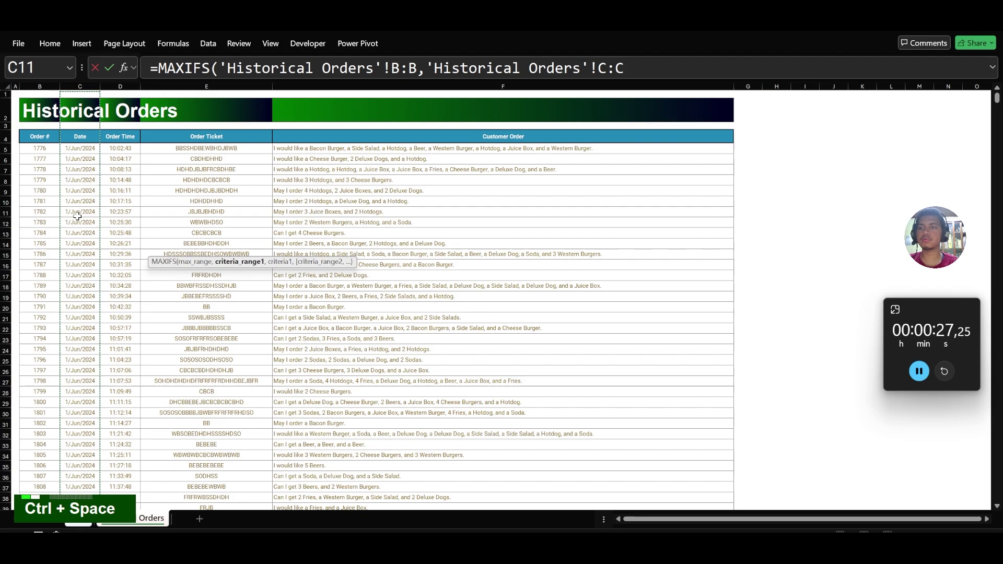
type(",")
key("ctrl+Page_Up")
key("Right")
key("Right")
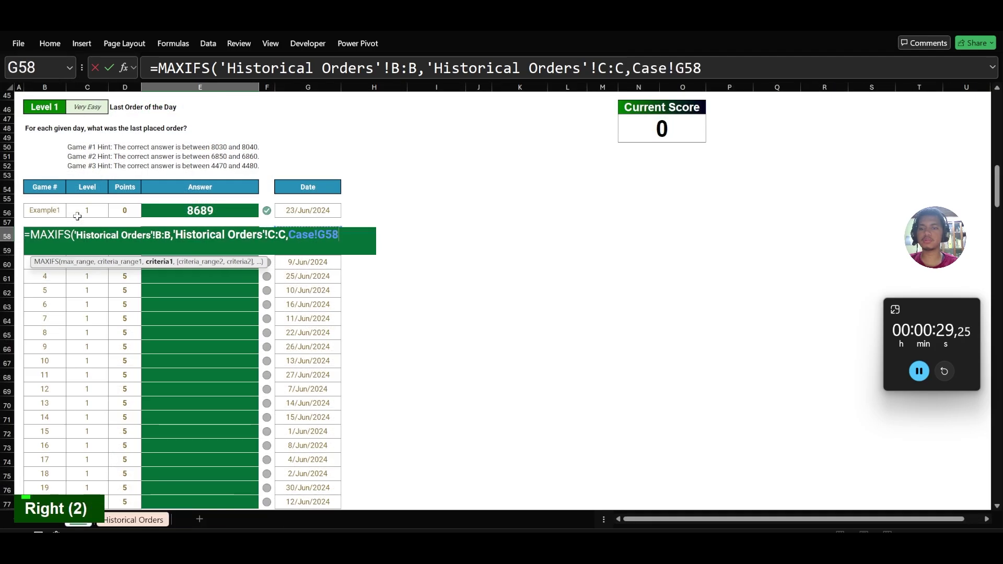
key("Return")
Step: Fill the MAXIFS formula down the Level 1 answers through E77
key("Left")
key("ctrl+Right")
key("ctrl+Down")
key("ctrl+shift+Up")
key("ctrl+d")
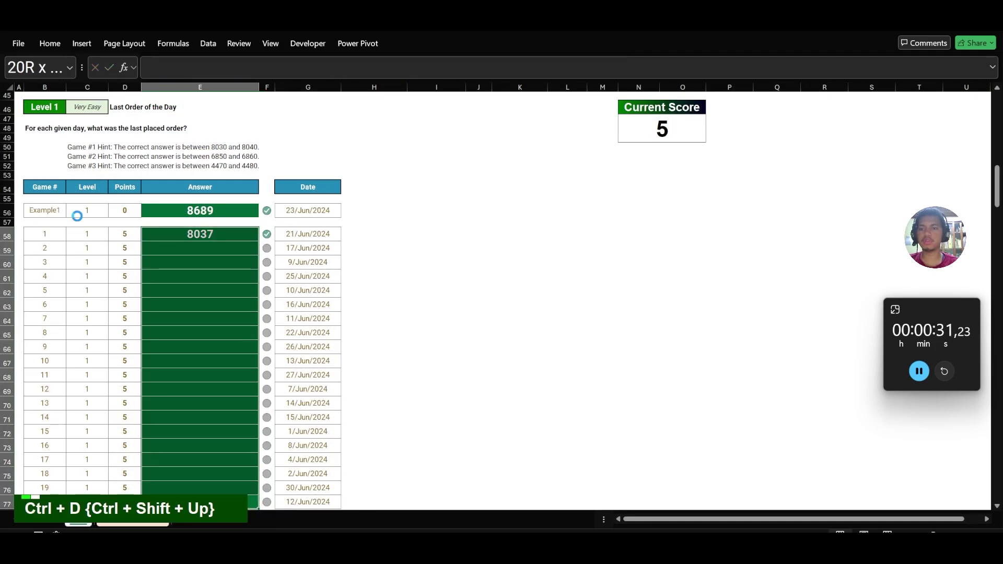
Step: In I90, beside the Level 2 example, begin an XLOOKUP of H90 in menu items K22:K31 that returns codes N22:N31
scroll(77, 216, "down", 11)
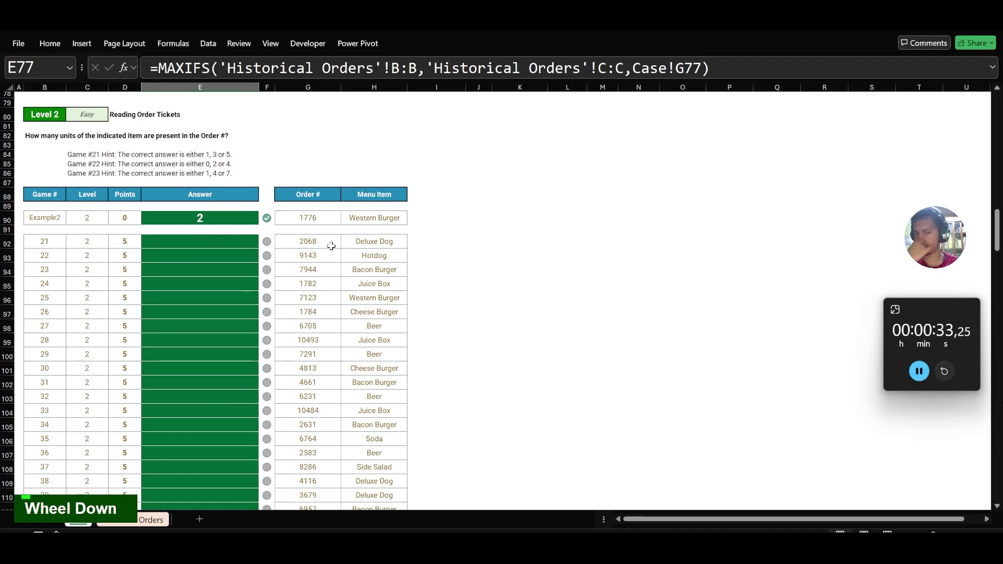
left_click(438, 220)
type("=xl")
key("Tab")
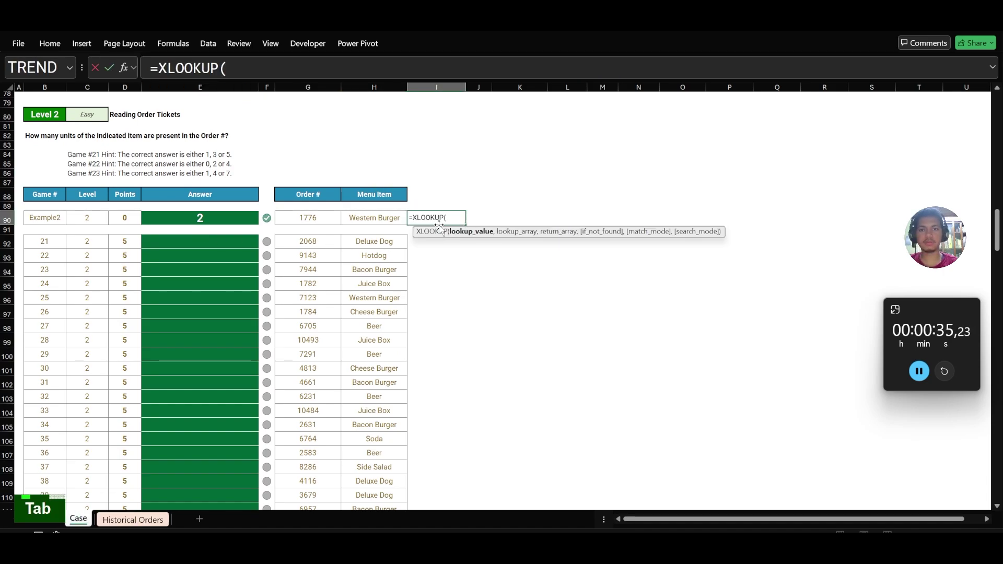
key("Left")
type(",")
scroll(444, 234, "up", 20)
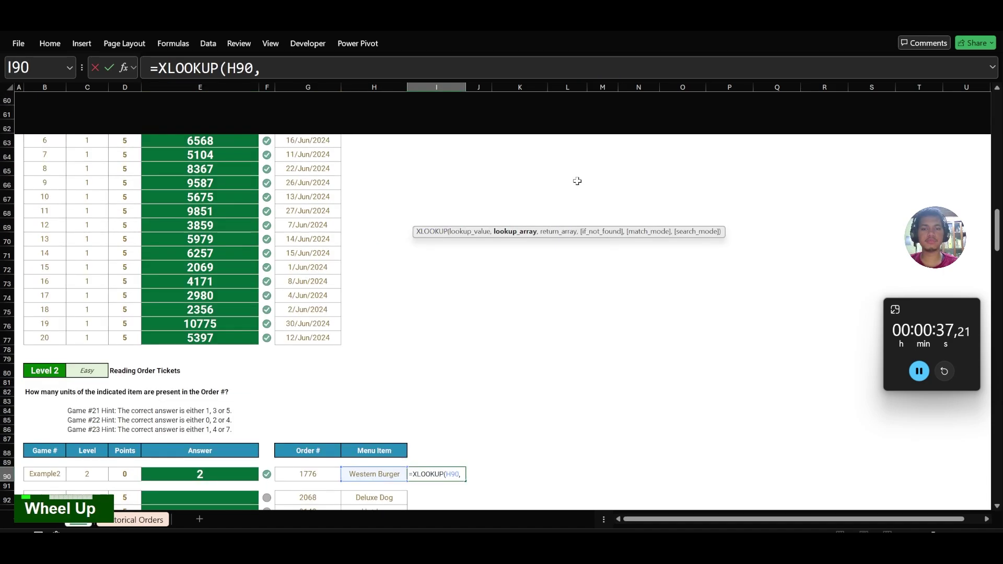
key("Down")
key("ctrl+shift+Down")
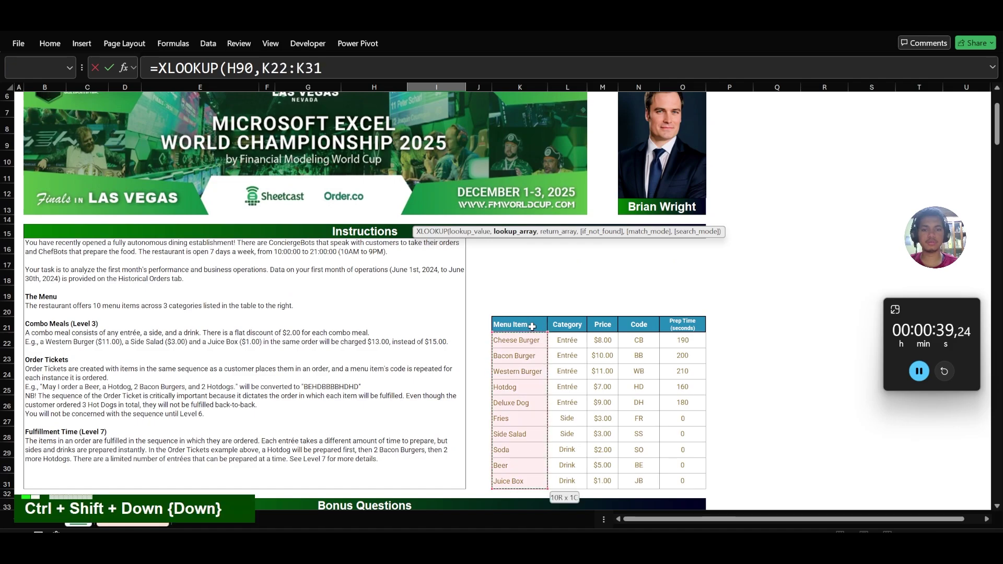
type(",")
key("ctrl+shift+Down")
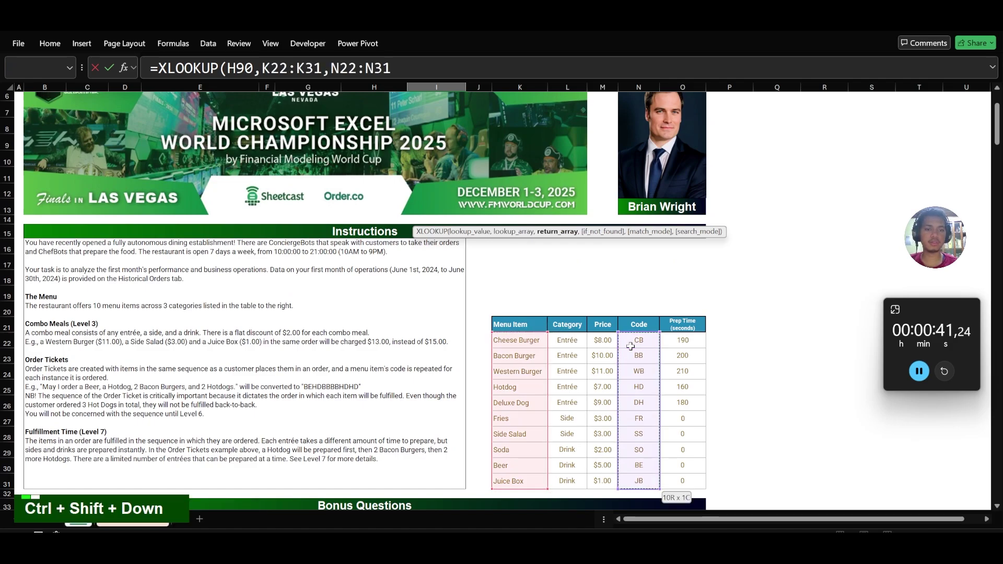
Step: Make both menu ranges in the I90 XLOOKUP absolute, $K$22:$K$31 and $N$22:$N$31, and complete the formula
left_click(272, 69, "shift")
key("F4")
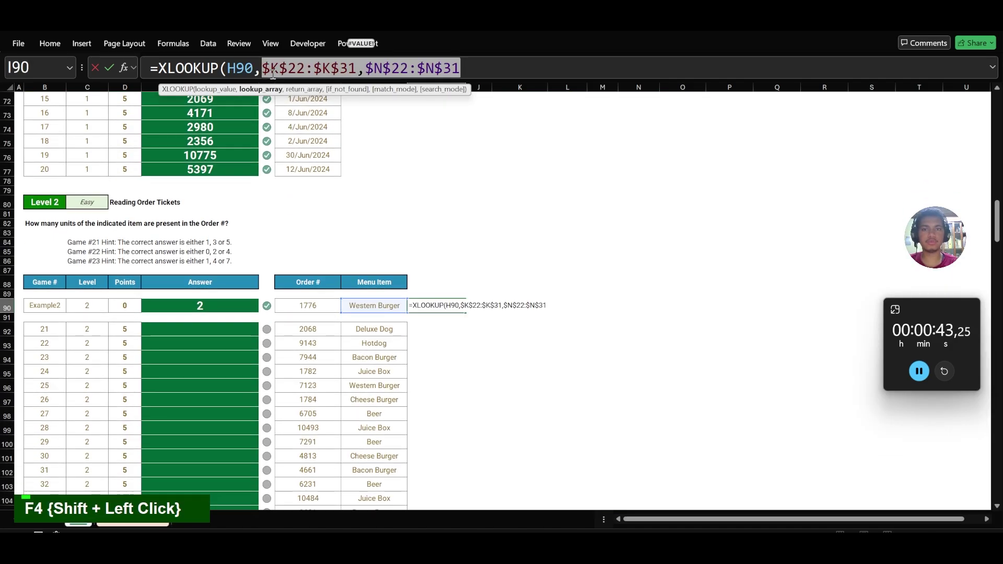
key("Right")
type(")")
key("Return")
Step: In J90, enter =XLOOKUP(G90,'Historical Orders'!B:B,'Historical Orders'!E:E) to retrieve the order ticket for the example order
key("Up")
key("Right")
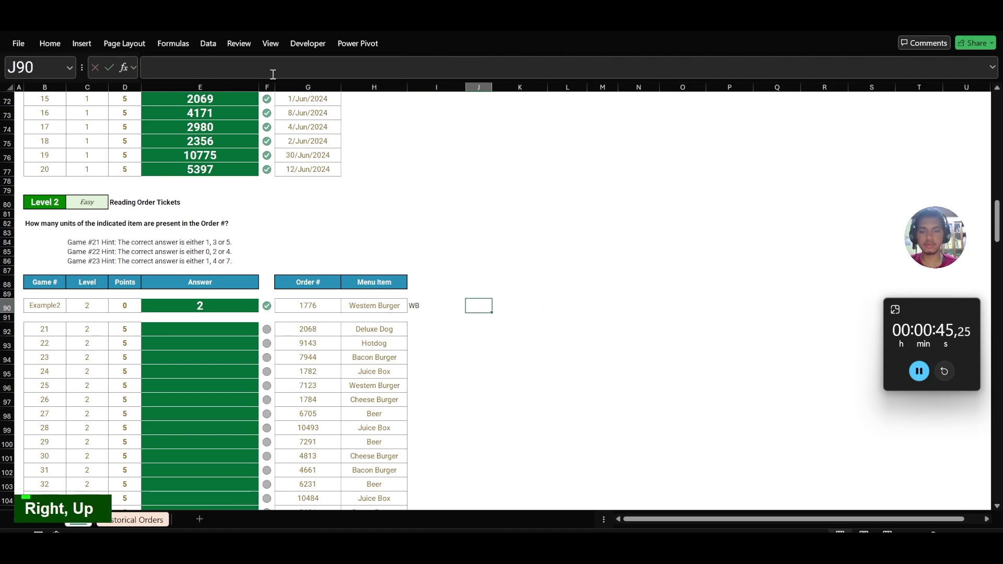
type("=xl")
key("Tab")
key("Left")
key("Left")
key("Left")
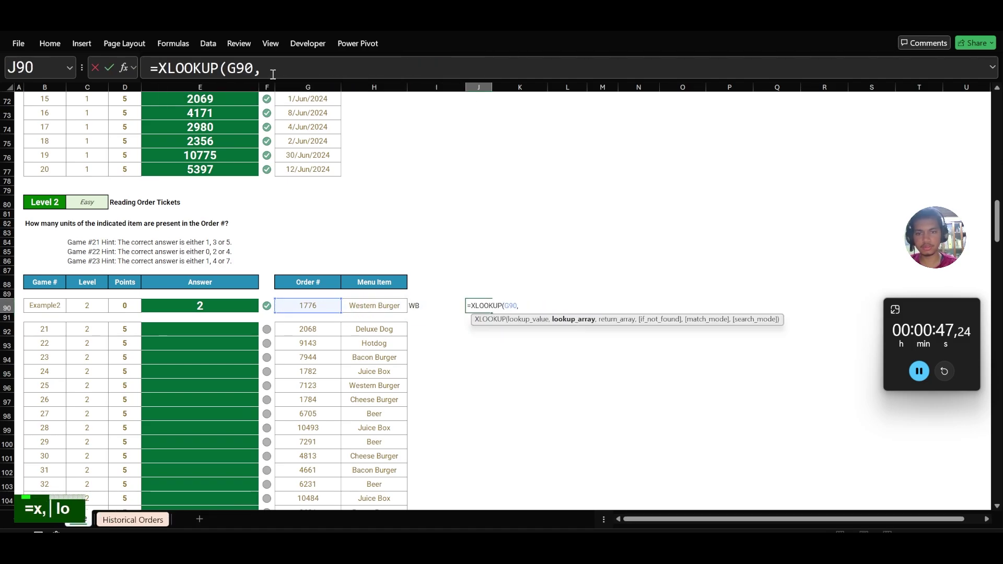
type(",")
key("ctrl+Page_Down")
key("ctrl+space")
type(",")
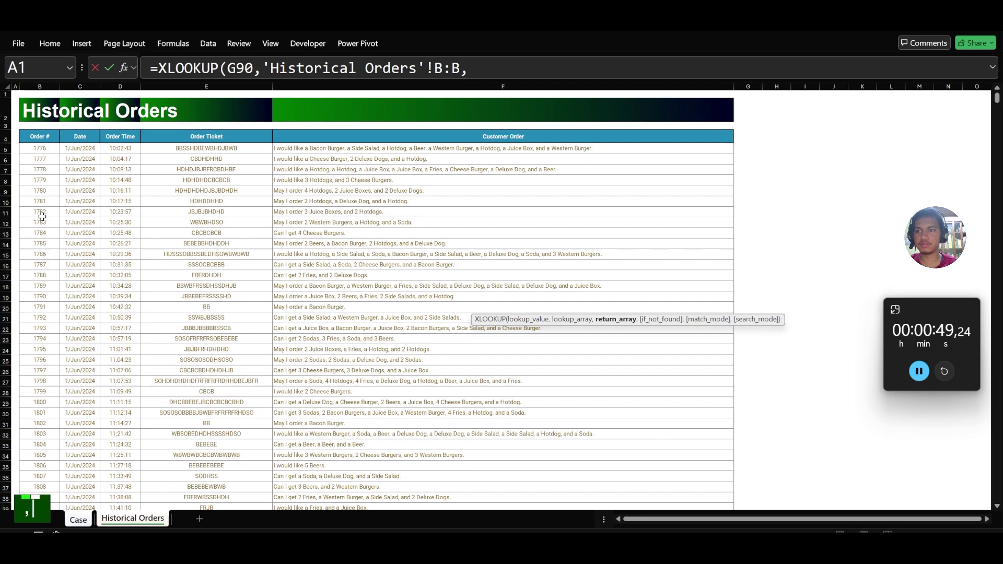
left_click(248, 261)
key("ctrl+space")
key("Return")
Step: In K90, enter =MID(J90,SEQUENCE(,LEN(J90)/2,,2),2) to split the order ticket into two-letter item codes
key("Up")
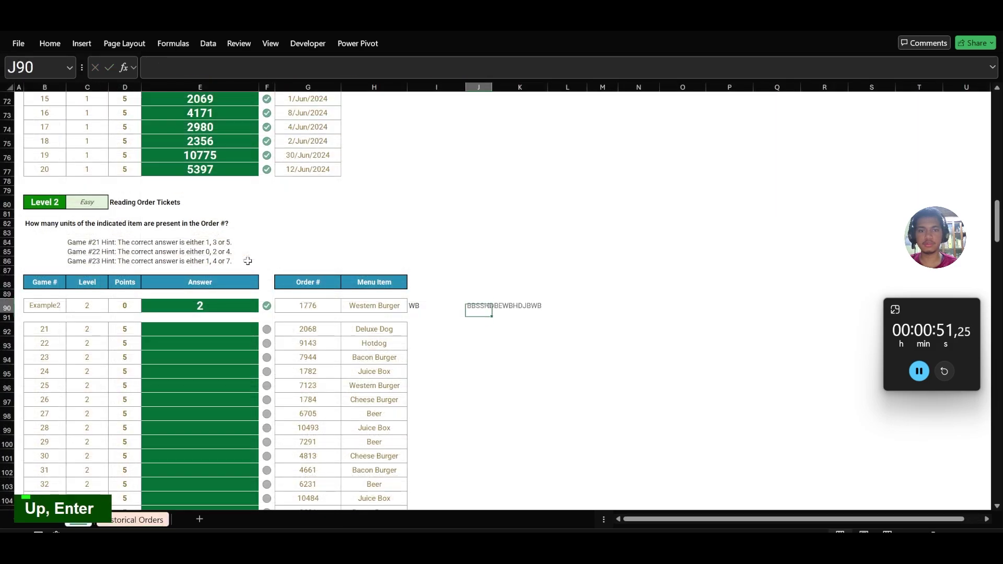
key("Right")
type("=mid")
key("Tab")
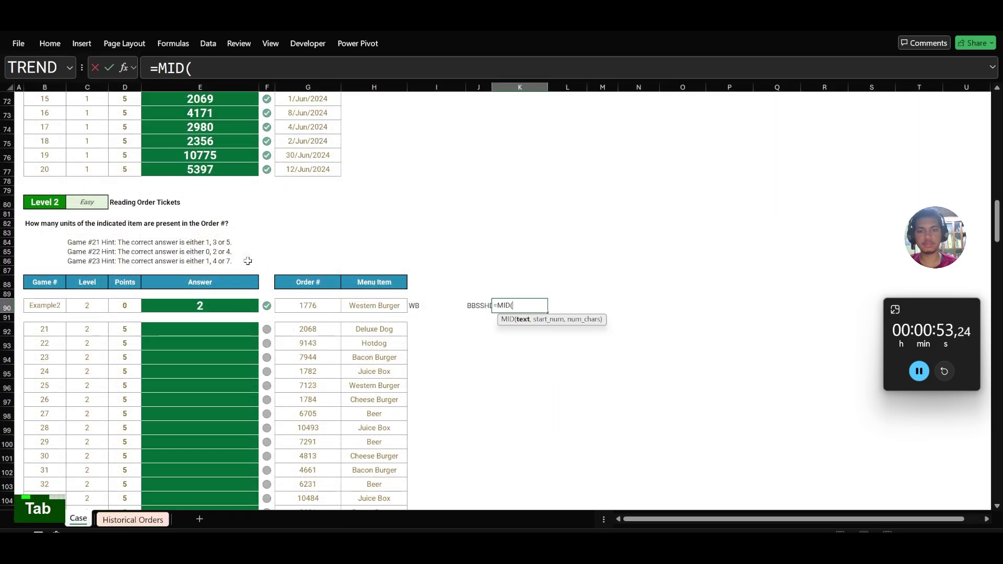
key("Left")
type(",seq")
key("Tab")
type(",len")
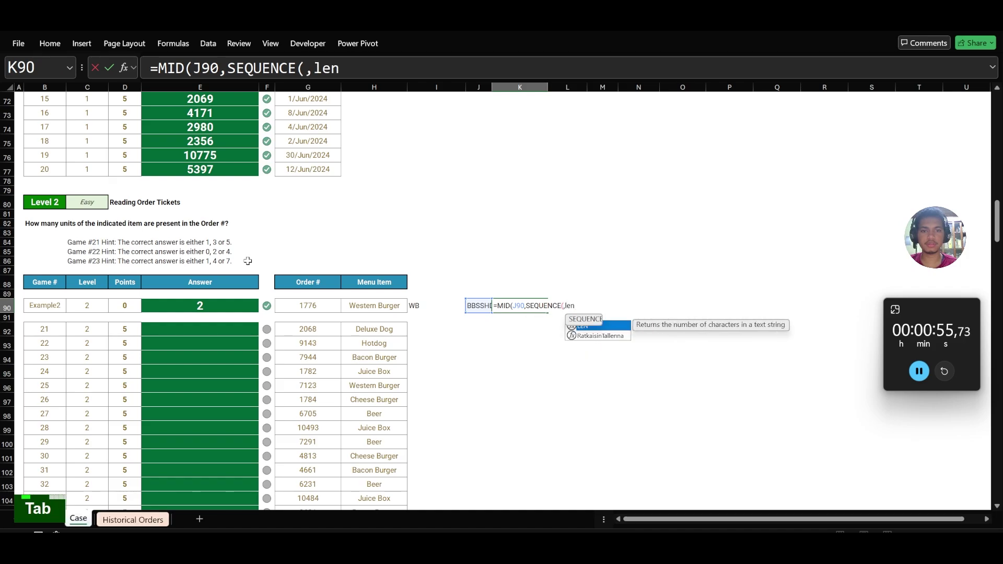
key("Tab")
key("Left")
type(")/")
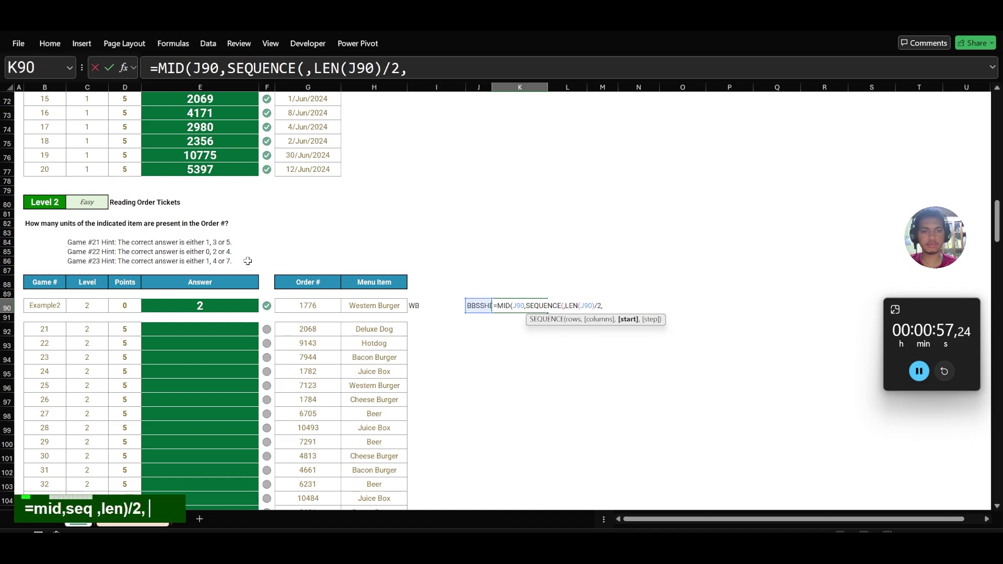
type("2,,2),2")
key("Return")
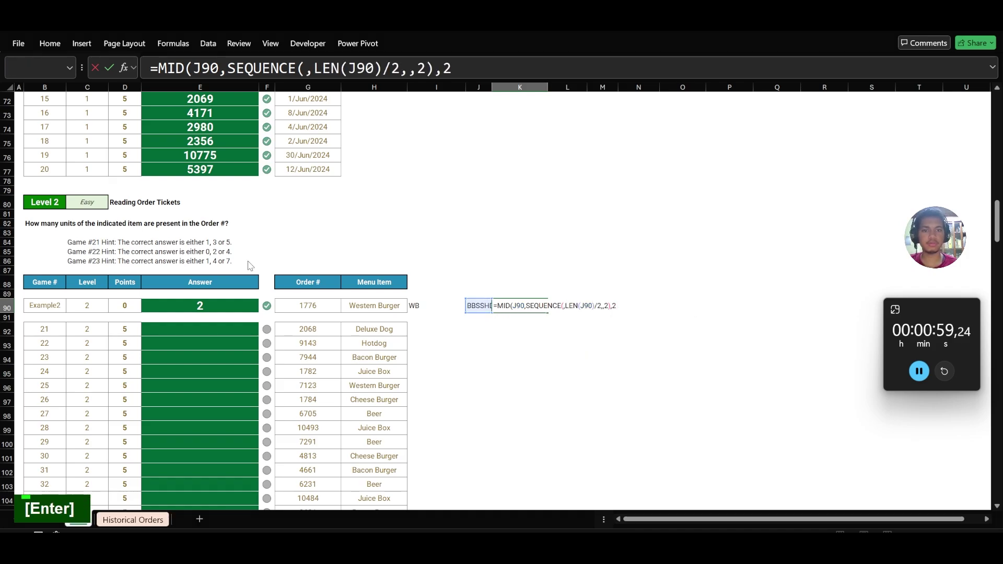
Step: Move the ticket-splitting MID formula from K90 to L90
key("Return")
key("Right")
key("Left")
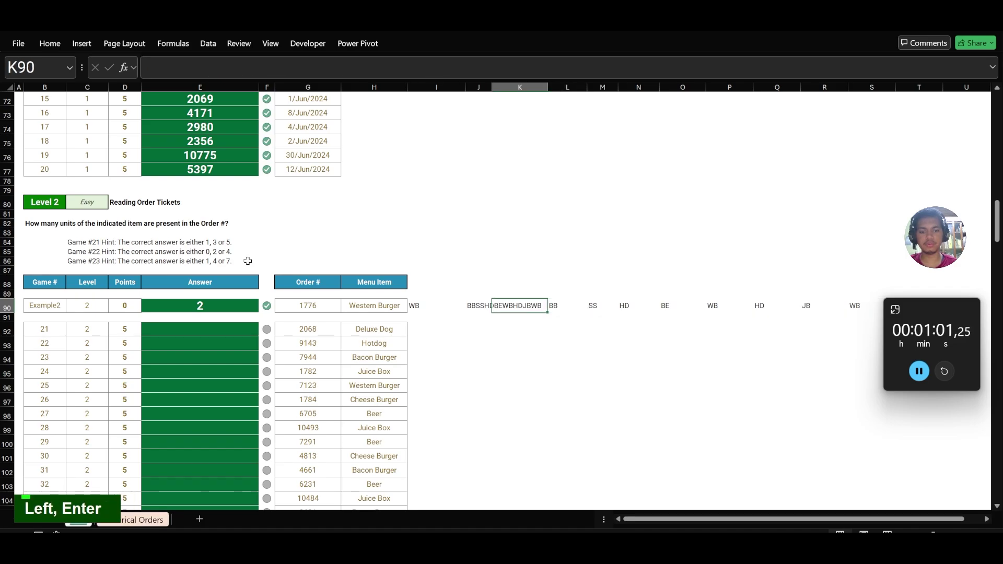
Step: In K90, enter =SUM(N(L90#=I90)) to count the split codes that match the menu item's code
type("=sim")
key("BackSpace")
key("BackSpace")
type("u")
key("Tab")
type("n")
key("Tab")
key("Right")
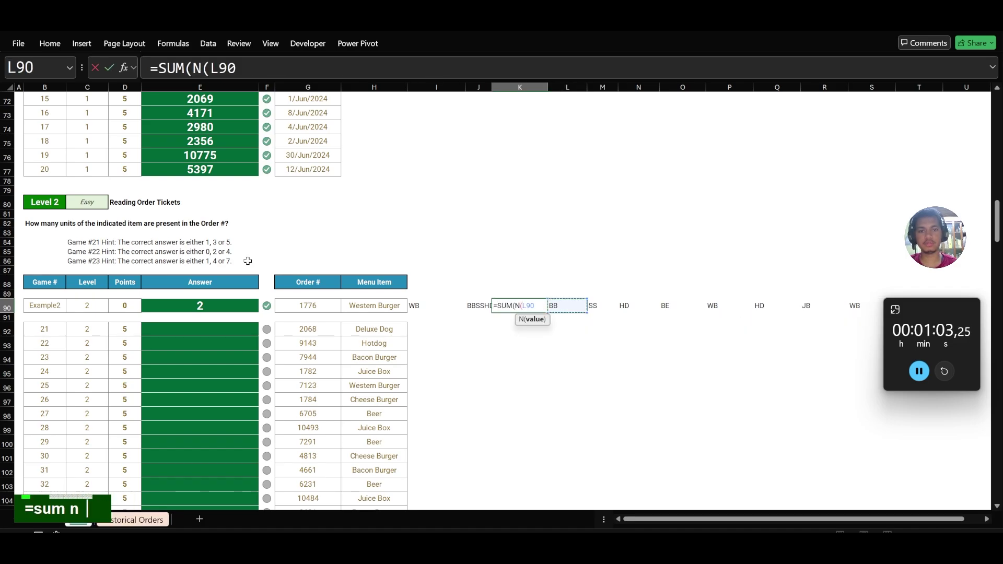
type("#=")
key("Left")
key("Left")
key("Return")
key("Return")
Step: Copy the row 90 helper formulas from I90 across the split codes into row 92, starting at I92
key("Left")
key("Up")
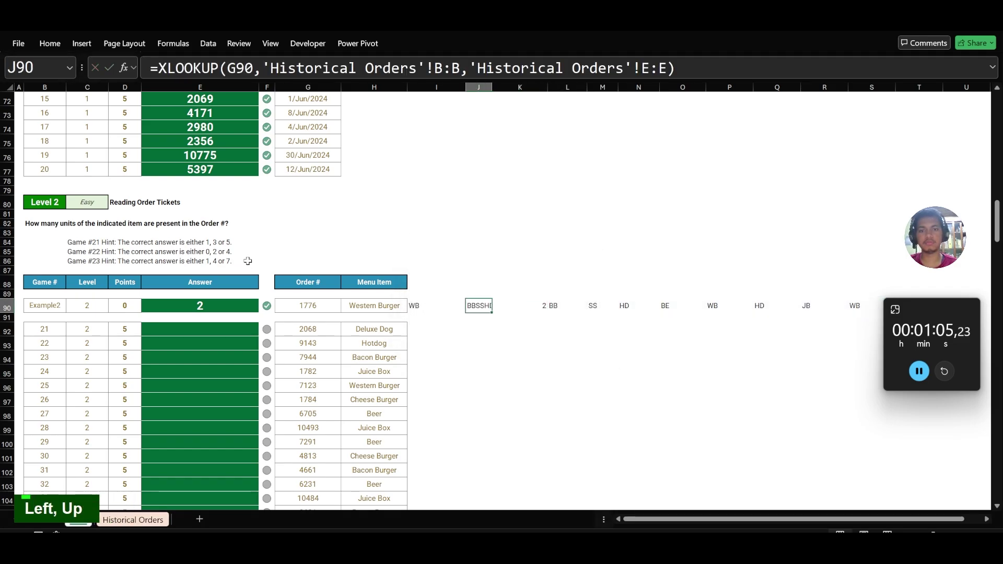
key("Left")
key("ctrl+shift+Right")
key("ctrl+c")
key("Down")
key("Down")
key("ctrl+v")
Step: Paste the copied helper formulas into all Level 2 rows, from I92 down to row 111
key("Left")
key("Left")
key("Left")
key("ctrl+Down")
key("Right")
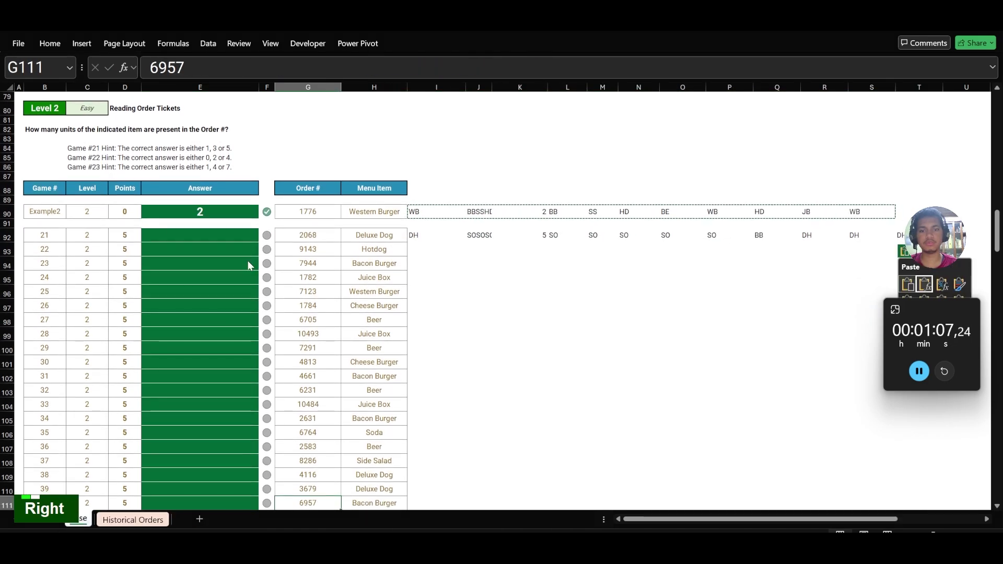
key("Right")
key("Escape")
key("Right")
key("Right")
key("Left")
key("ctrl+shift+Up")
key("Return")
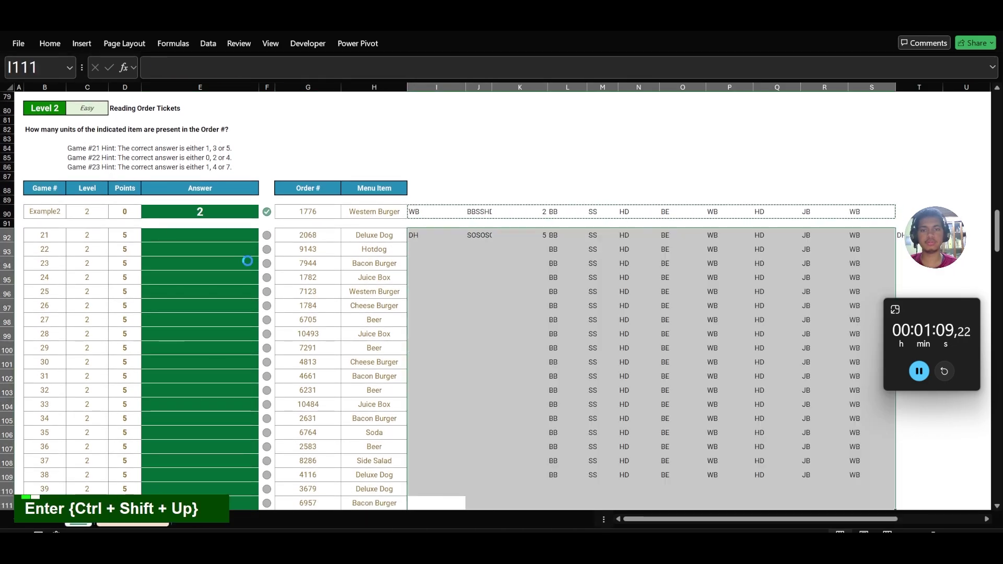
Step: Copy the item counts in K92:K111 and paste them as values into the Level 2 answer cells starting at E92
key("Right")
key("Right")
key("ctrl+Up")
key("ctrl+shift+Down")
key("ctrl+c")
key("ctrl+Left")
key("ctrl+Left")
key("Right")
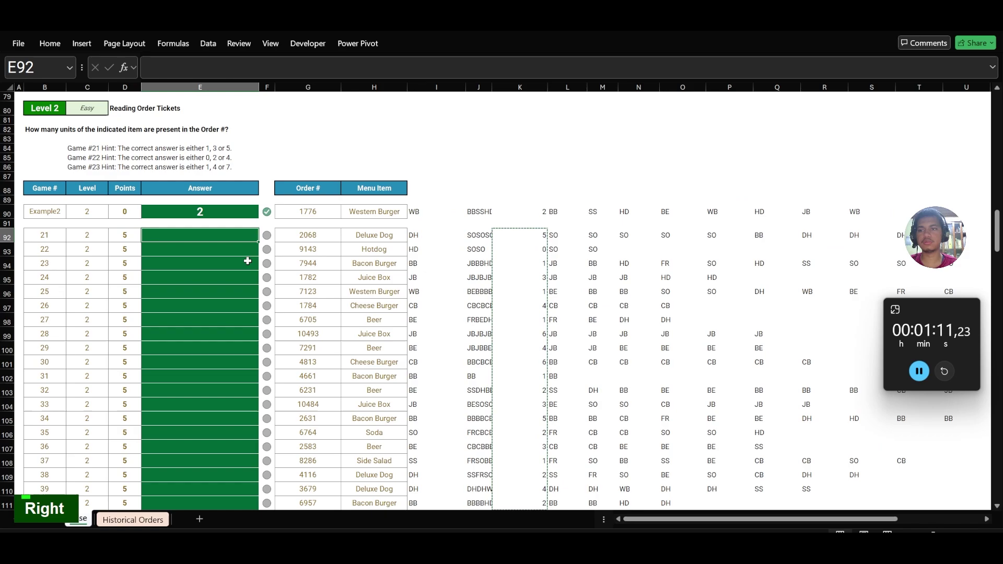
key("ctrl+shift+v")
key("Escape")
Step: For Level 3, add the column headers Gross, Discount and Net in G4:I4 of the Historical Orders sheet
scroll(247, 261, "down", 9)
left_click(245, 288)
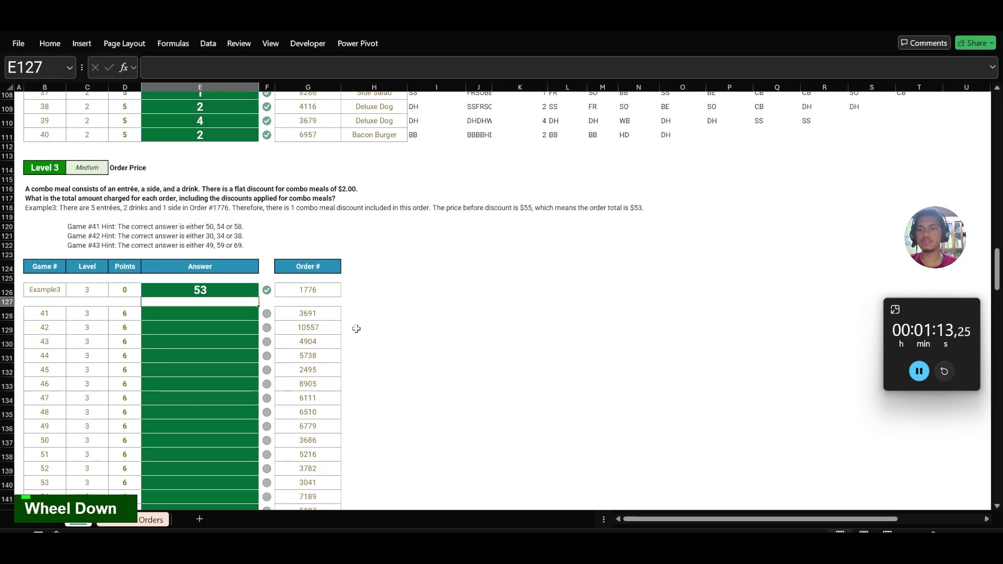
key("ctrl+Page_Down")
left_click(747, 135)
type("D")
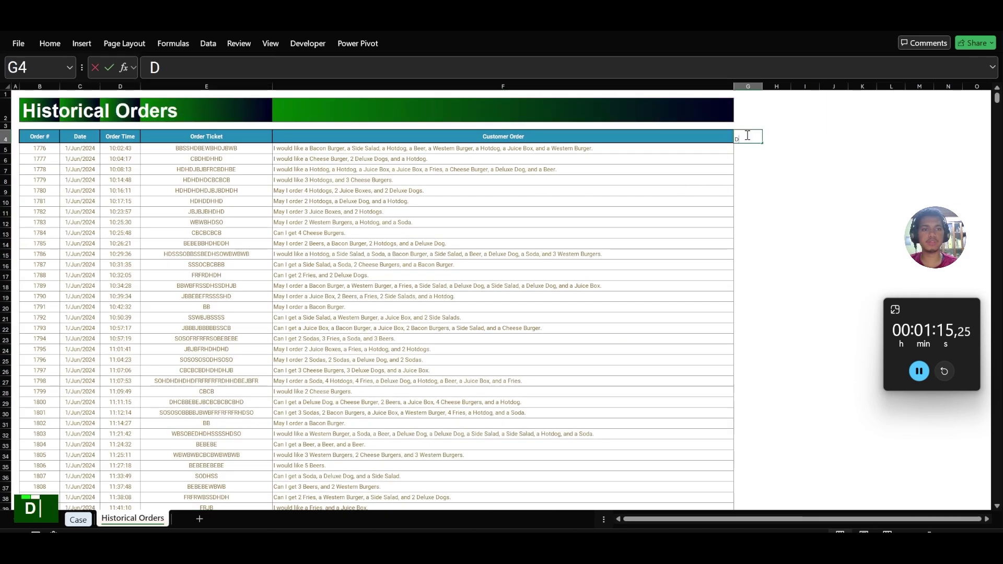
key("BackSpace")
type("Gross")
key("Tab")
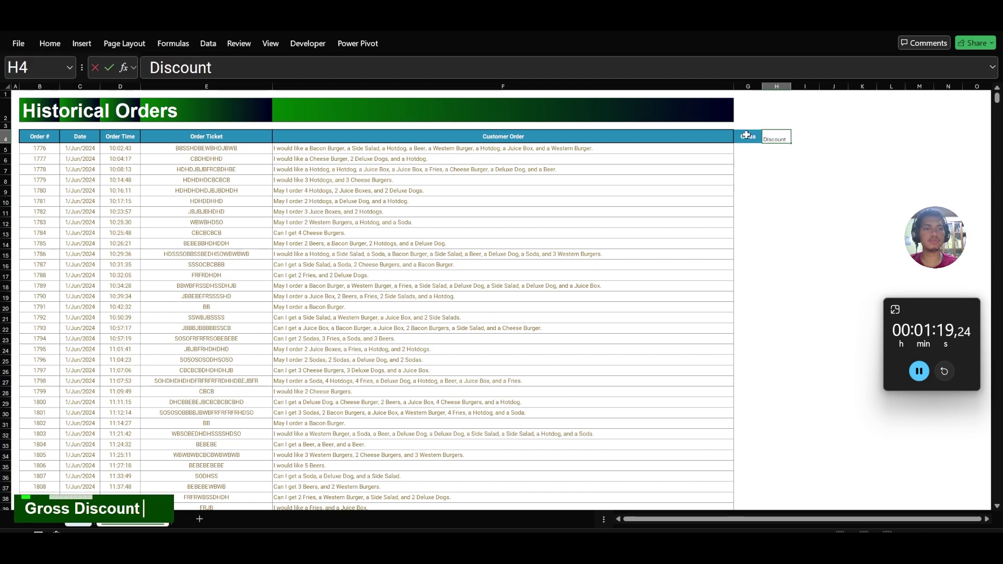
key("Tab")
type("Net")
key("Return")
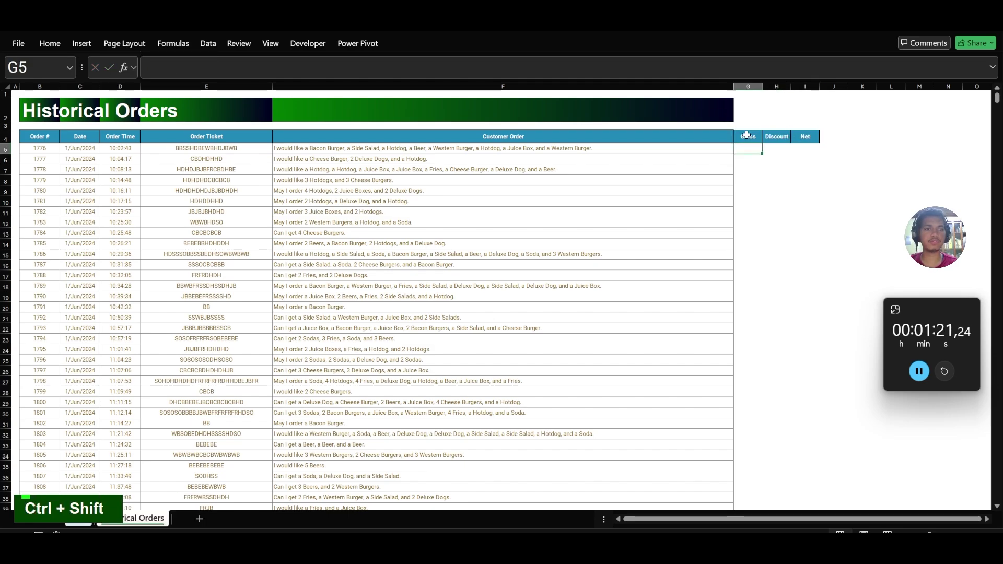
Step: Copy the MID ticket-splitting formula from the Level 2 helper cells on the Case sheet into G5 of Historical Orders
key("ctrl+shift+Page_Up")
key("Down")
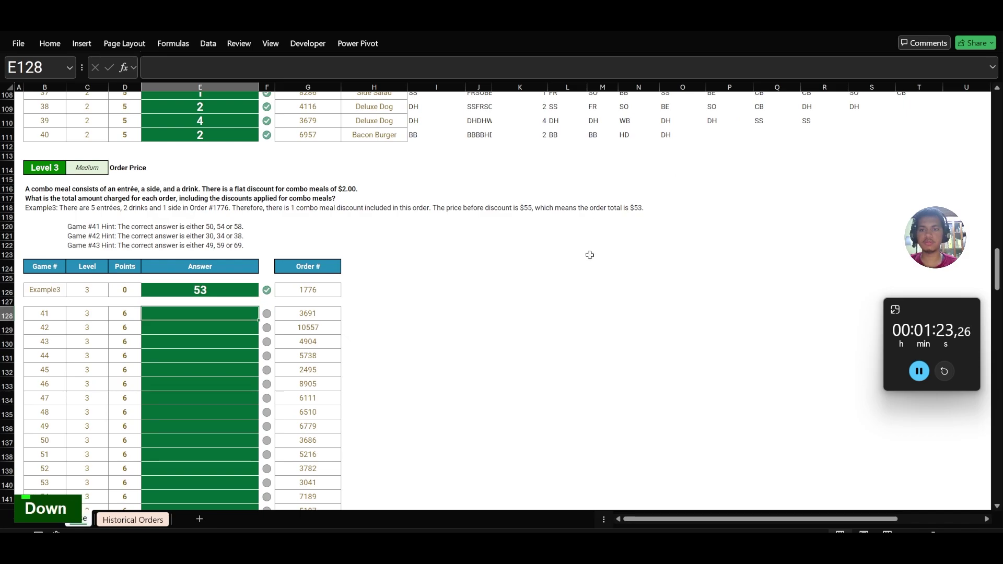
left_click(570, 124)
left_click(569, 134)
key("ctrl+c")
key("ctrl+shift+Page_Down")
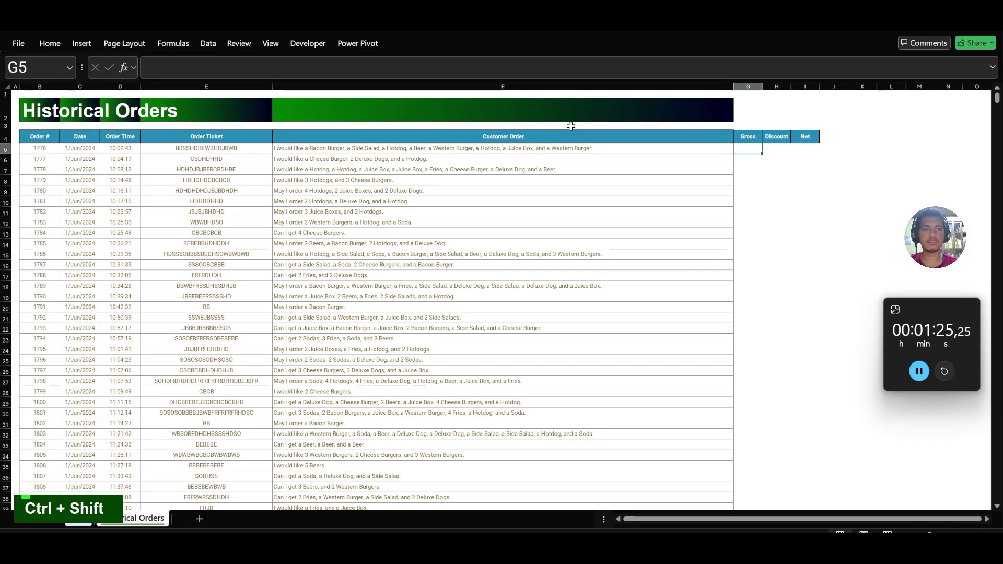
key("ctrl+v")
left_click(158, 83)
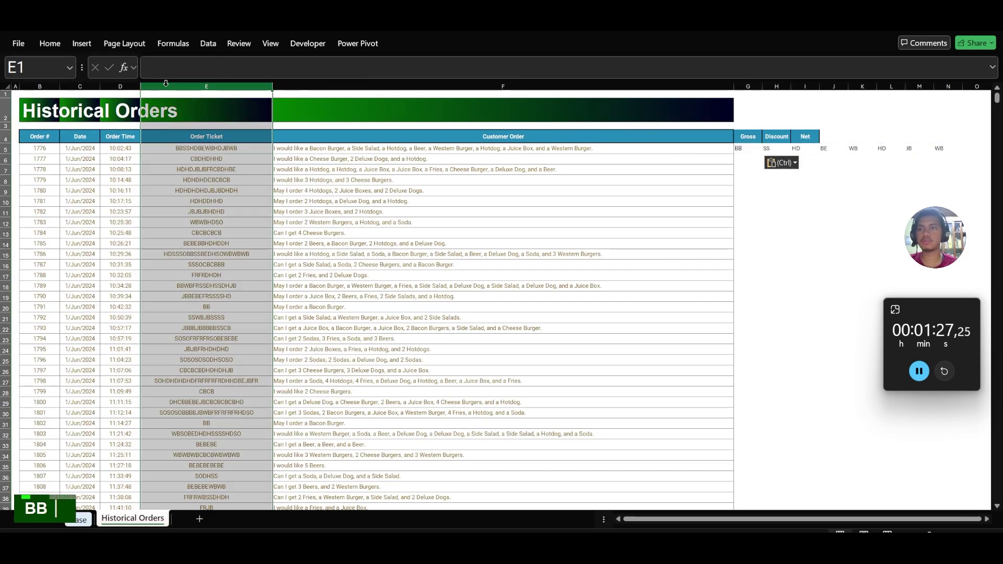
left_click(755, 152)
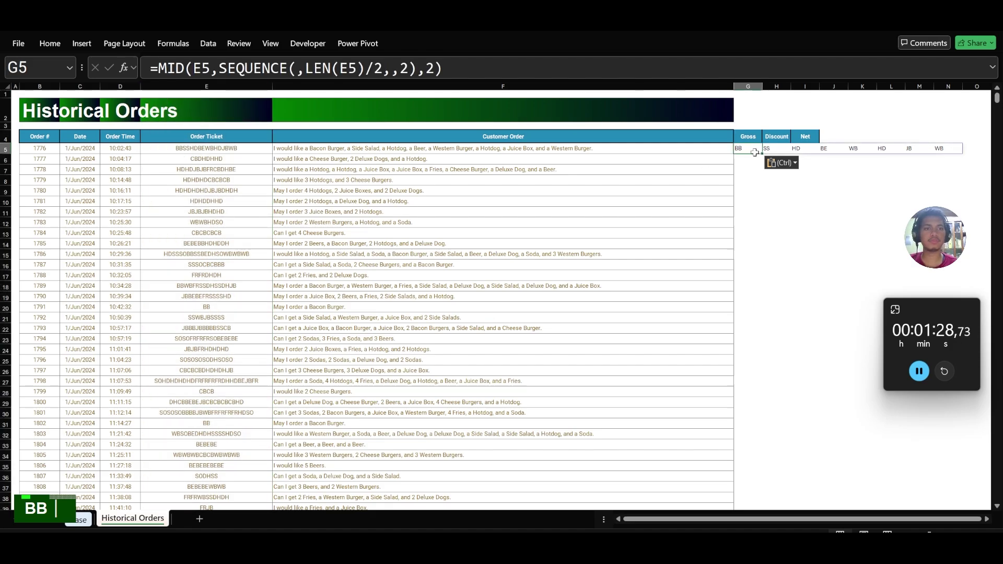
Step: Wrap the G5 formula in SUM(XLOOKUP( with the MID split as lookup value and the menu codes Case!N22:N31 as lookup array
left_click(165, 72)
type("sum(xl")
key("Tab")
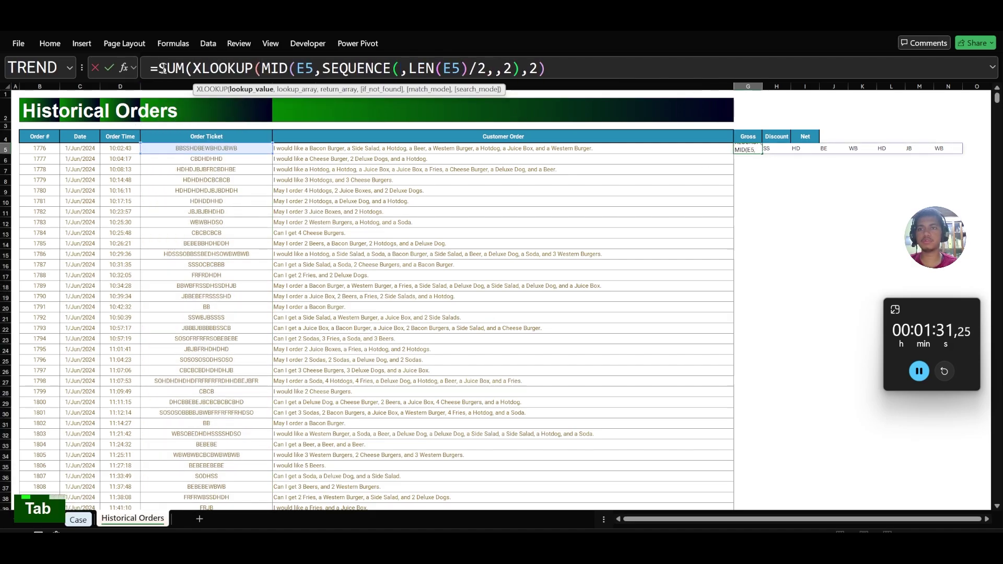
key("ctrl+Down")
type(",")
key("ctrl+Page_Up")
scroll(466, 406, "up", 15)
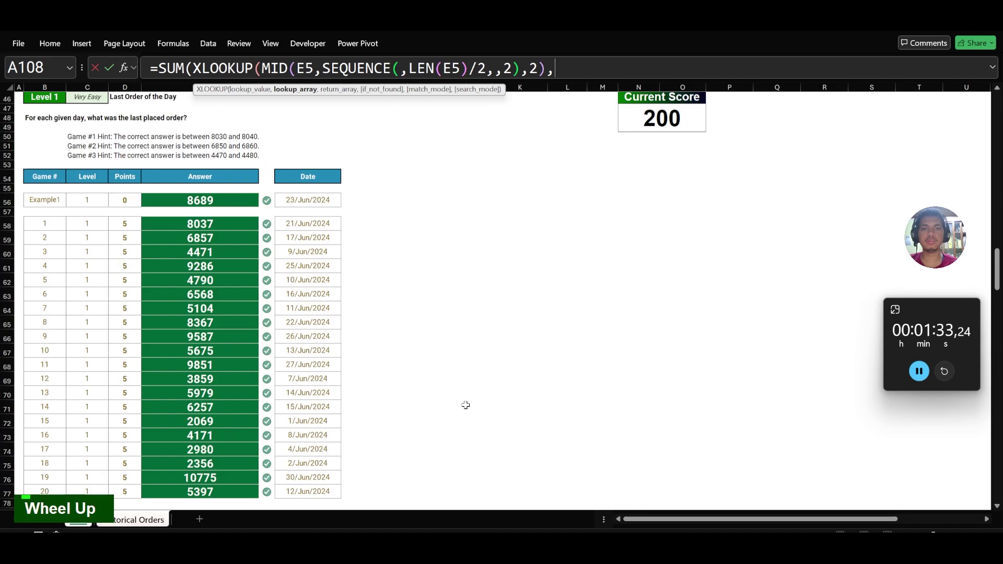
scroll(465, 406, "up", 15)
scroll(466, 405, "down", 5)
left_click(652, 209)
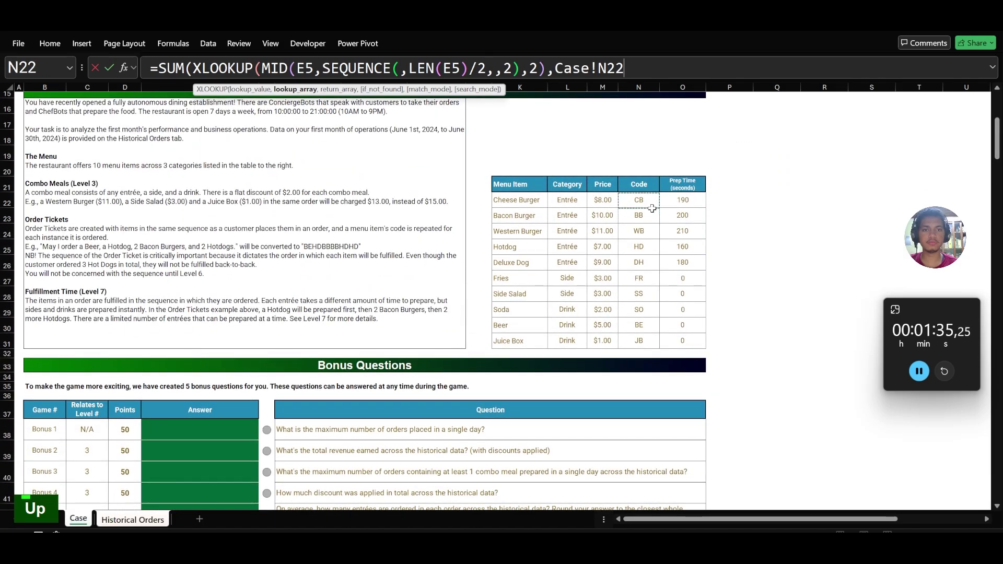
key("ctrl+shift+Down")
Step: Add the menu prices Case!M22:M31 as the XLOOKUP return array and complete the Gross formula in G5
type(",")
left_click(603, 196)
key("ctrl+shift+Down")
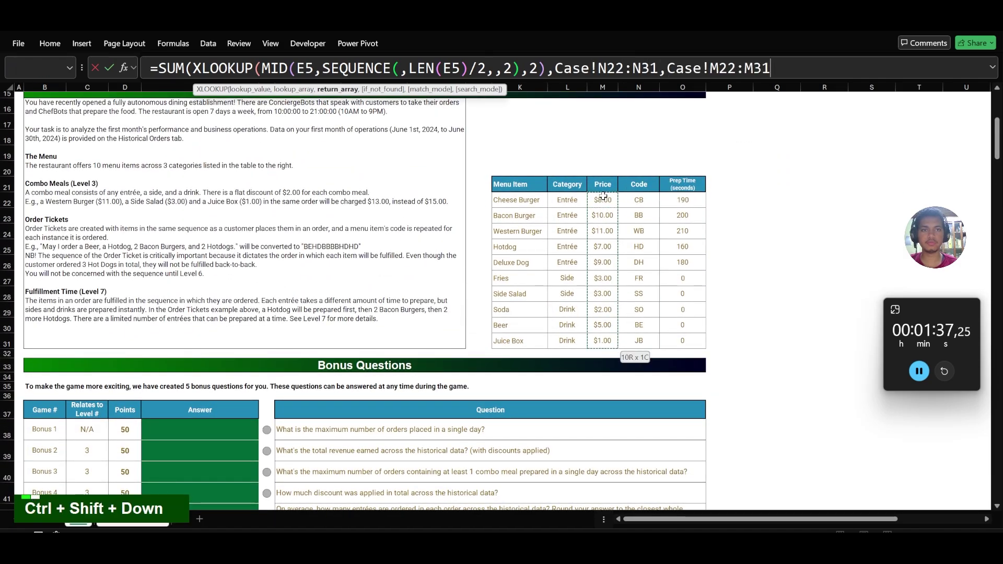
type(")")
key("Return")
key("Return")
key("Up")
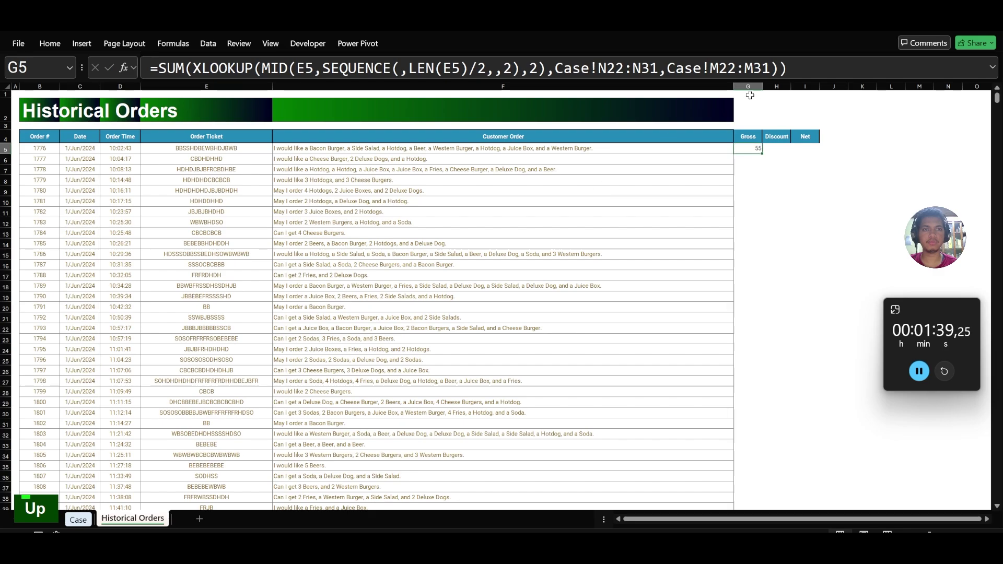
Step: Make both Case ranges in the G5 formula absolute, as Case!$N$22:$N$31 and Case!$M$22:$M$31
left_click_drag(605, 68, 760, 68)
key("F4")
key("Return")
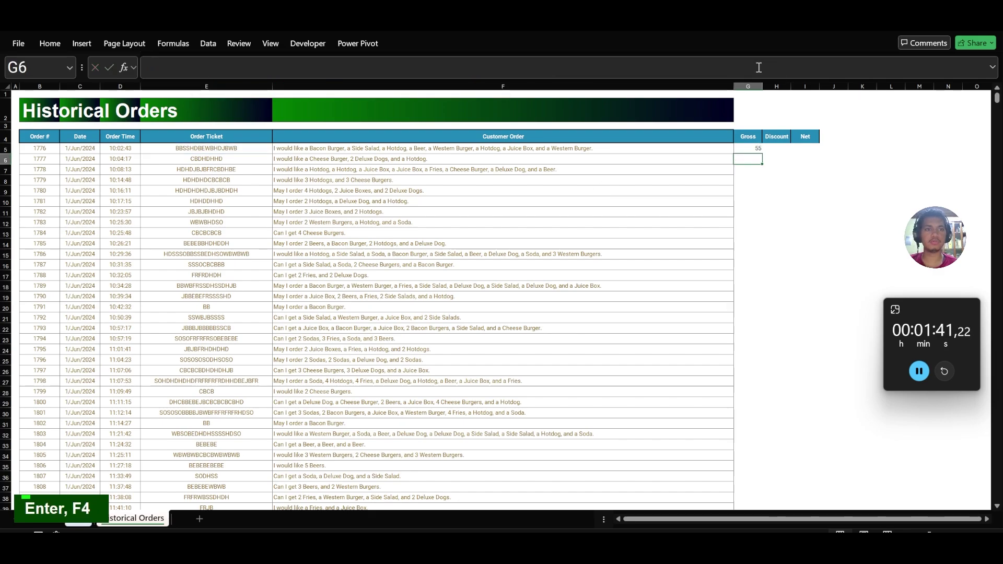
key("Up")
key("Right")
key("Left")
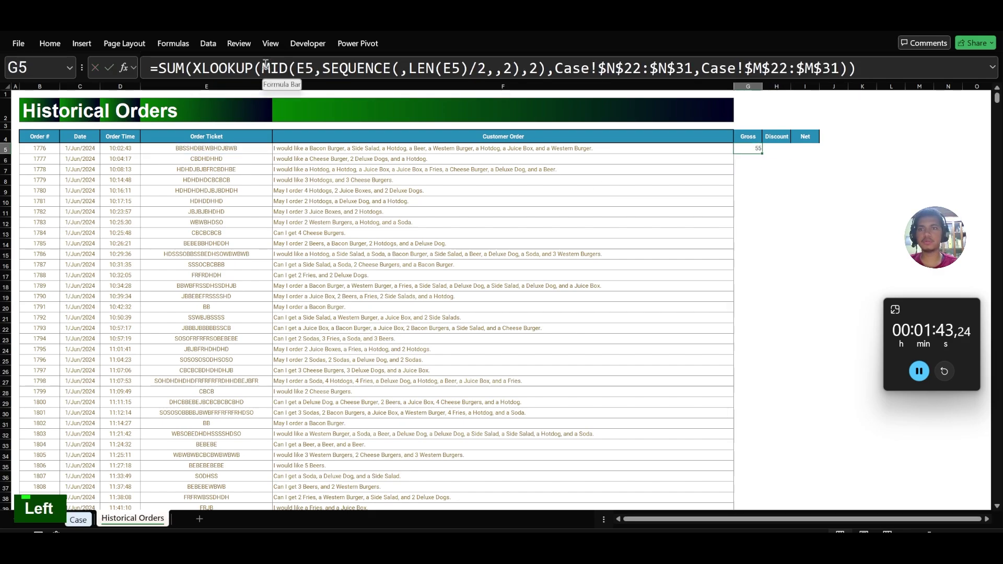
Step: Copy the expression MID(E5,SEQUENCE(,LEN(E5)/2,,2),2) out of the G5 formula for use in the Discount cell H5
left_click_drag(266, 68, 545, 68)
key("Escape")
key("Right")
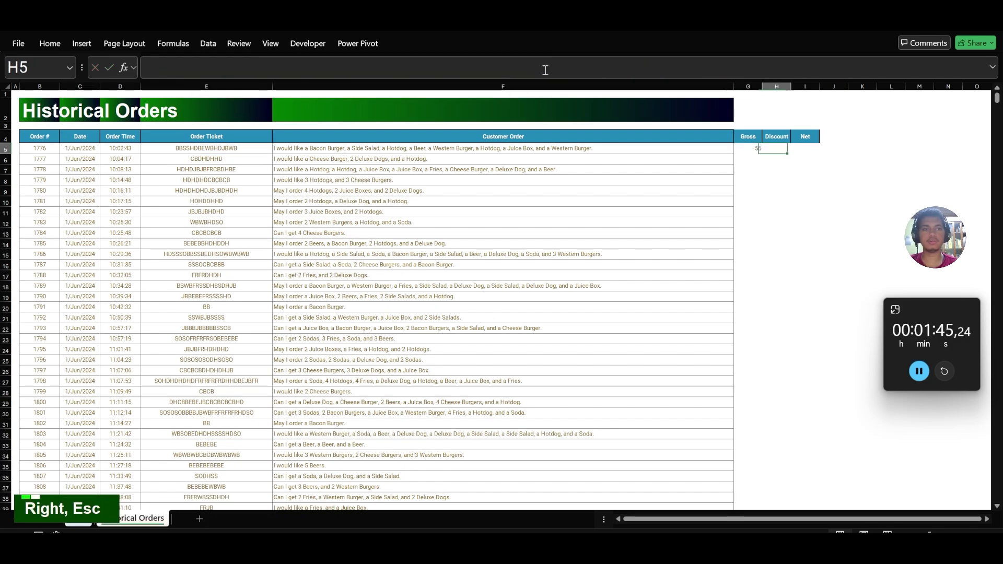
type("=let")
key("Tab")
key("ctrl+v")
key("Escape")
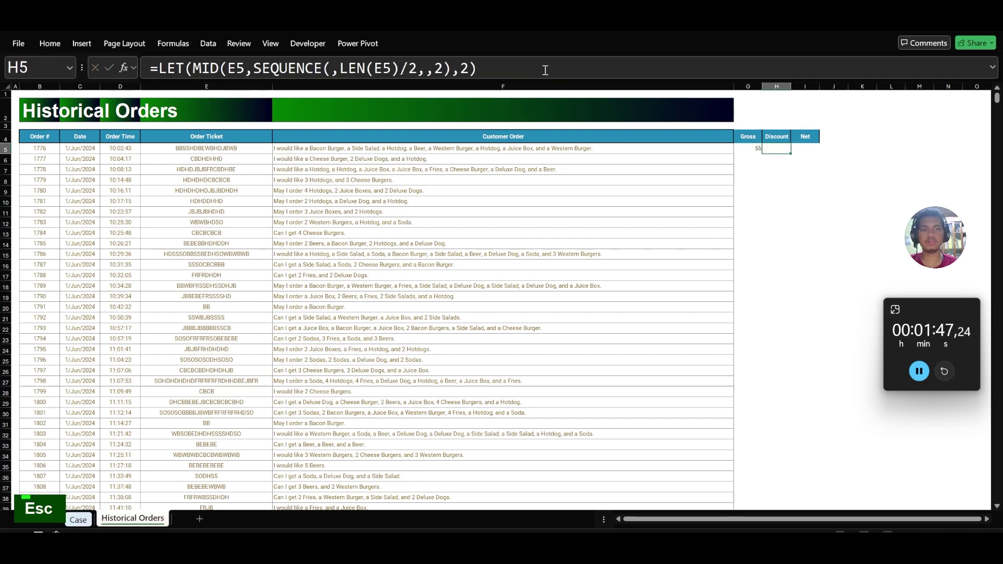
key("Escape")
key("Tab")
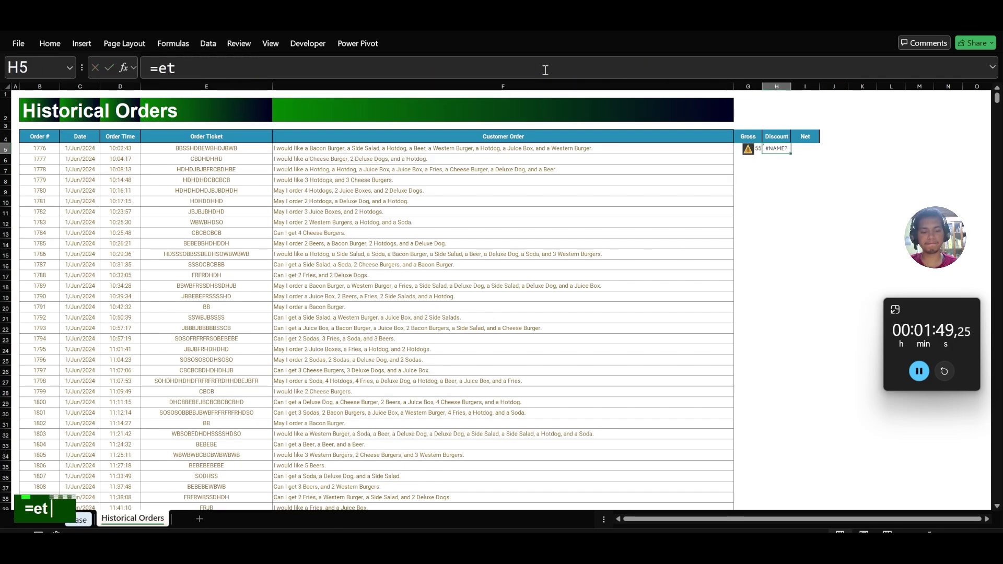
Step: Start a LET formula in H5 defining a as MID(E5,SEQUENCE(LEN(E5)/2,,,2),2), followed by a line break
type("=let")
key("Tab")
type("a,")
key("ctrl+v")
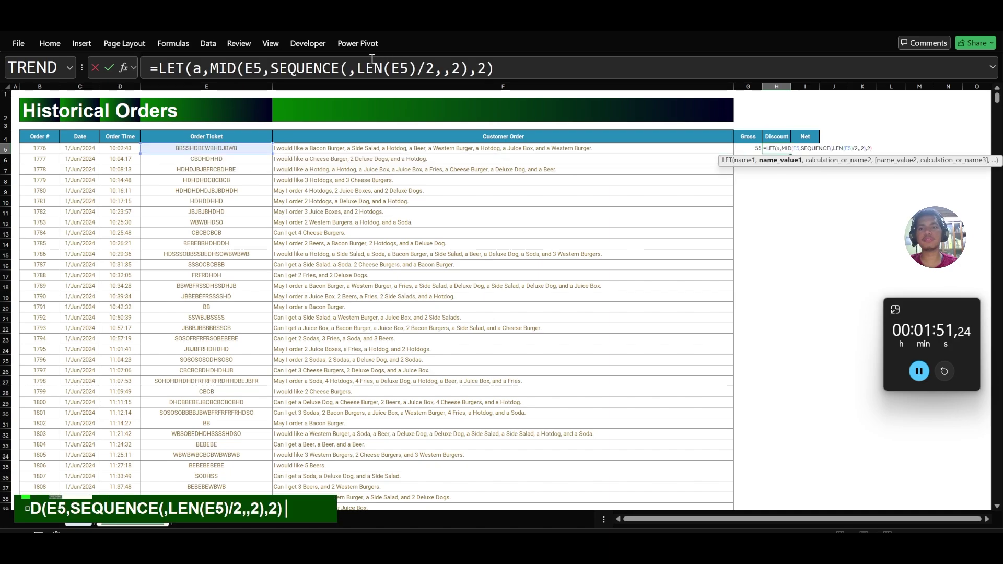
left_click(353, 73)
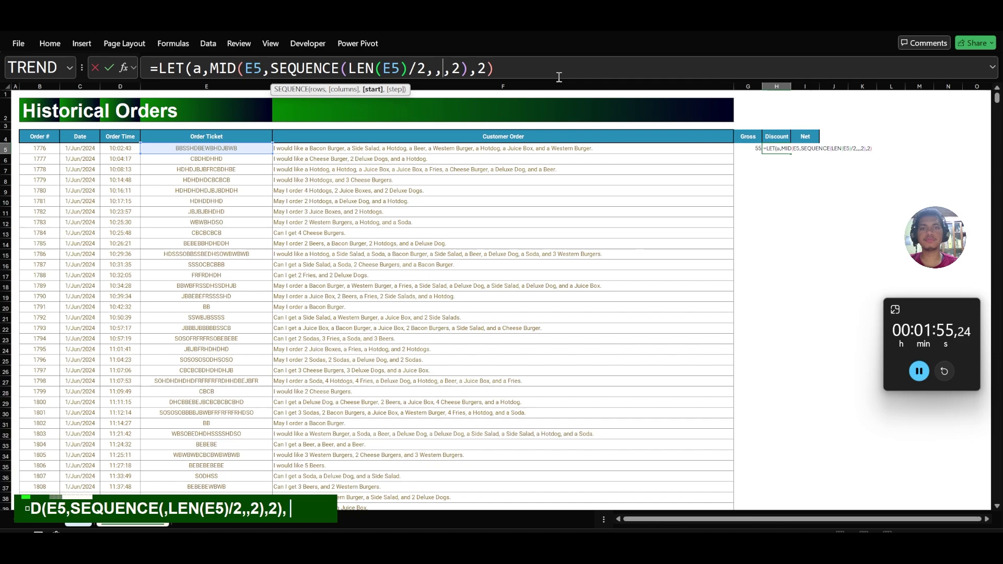
left_click(574, 70)
type(",")
key("alt+Return")
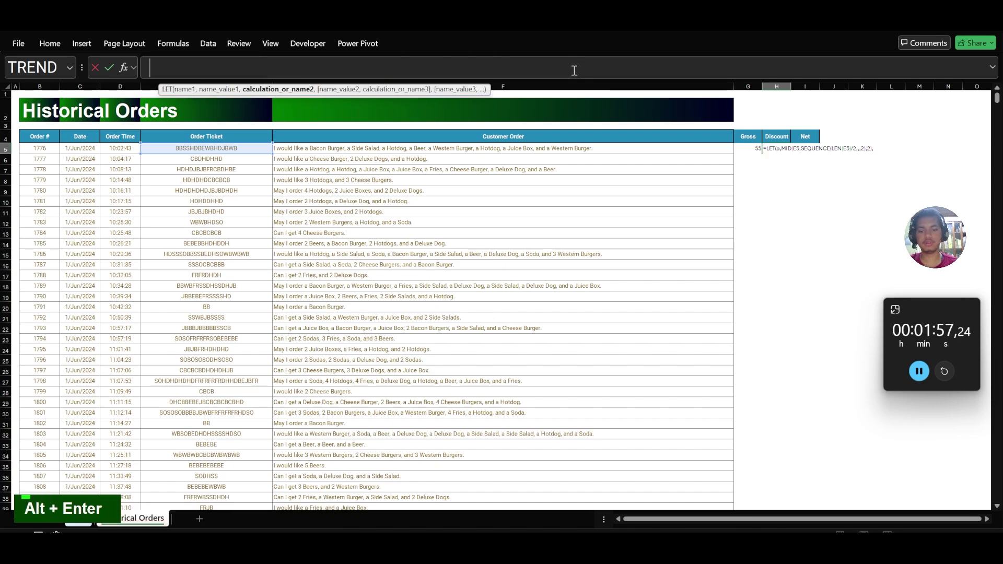
Step: Expand the formula editing area and define b as an XLOOKUP of a in Case!N22:N31, returning the categories in Case!L22:L31
key("ctrl+shift+u")
type("b,")
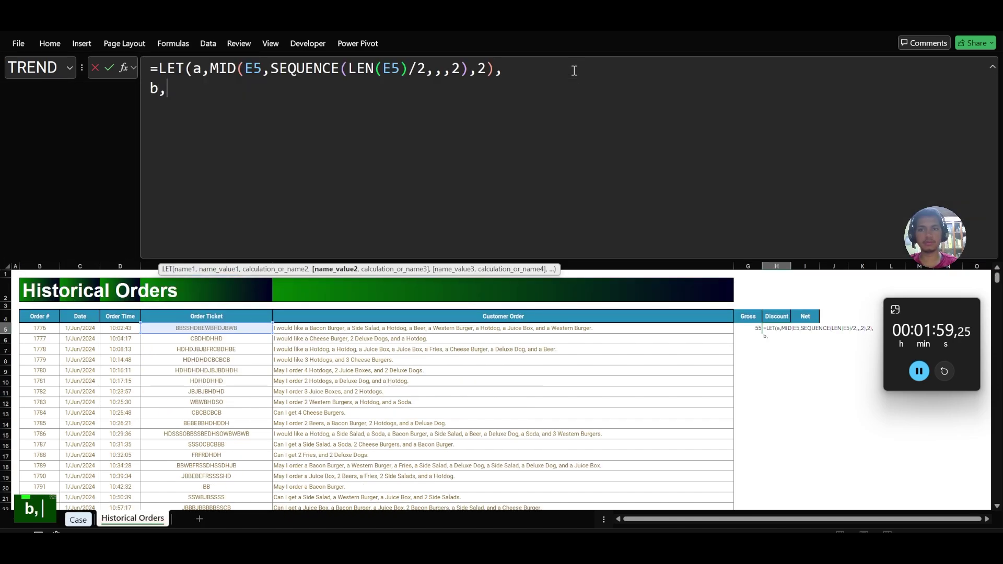
type("xlo")
key("Tab")
type("a,")
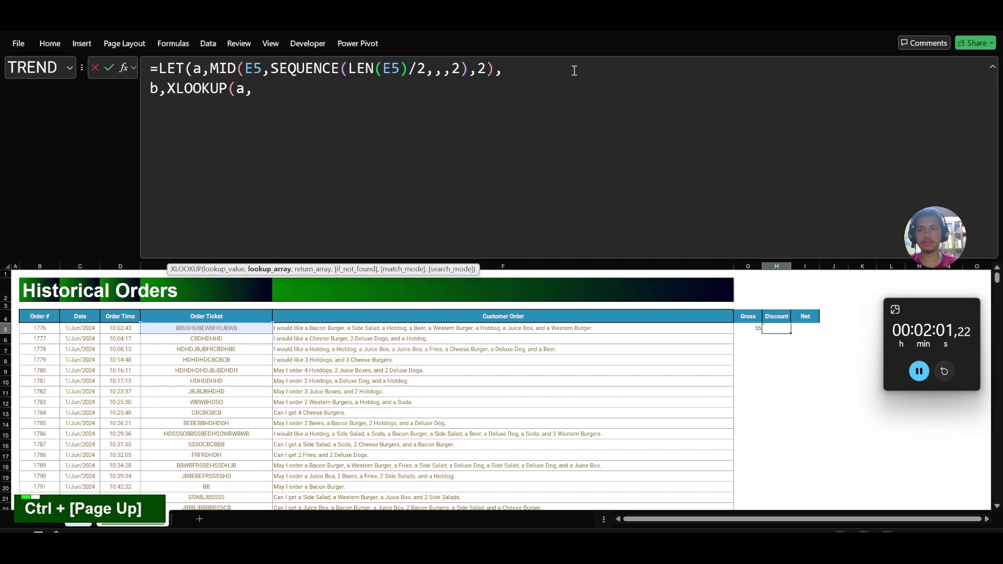
key("ctrl+Page_Up")
left_click(632, 391)
key("Up")
key("ctrl+shift+Down")
type(",Case!L22")
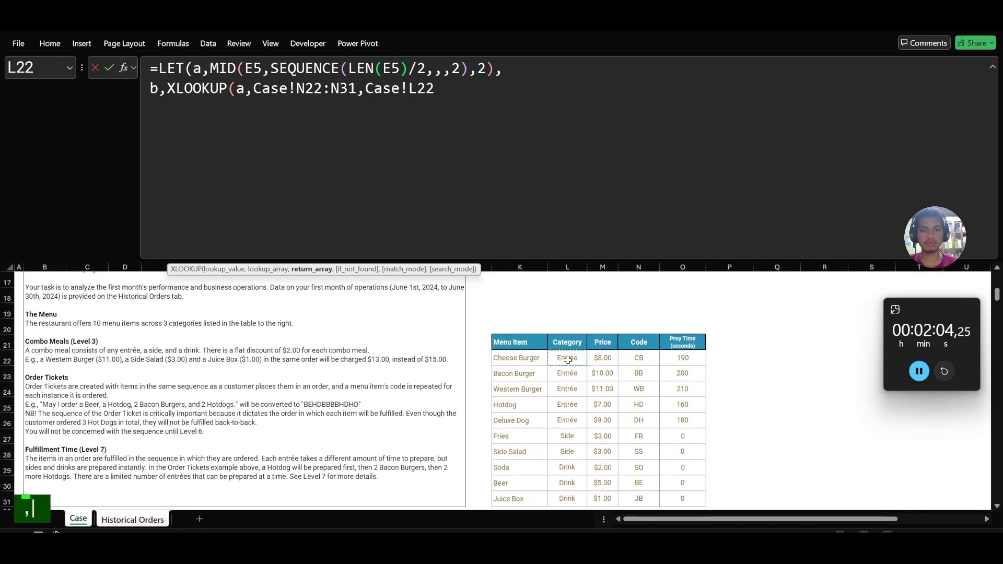
key("ctrl+shift+Down")
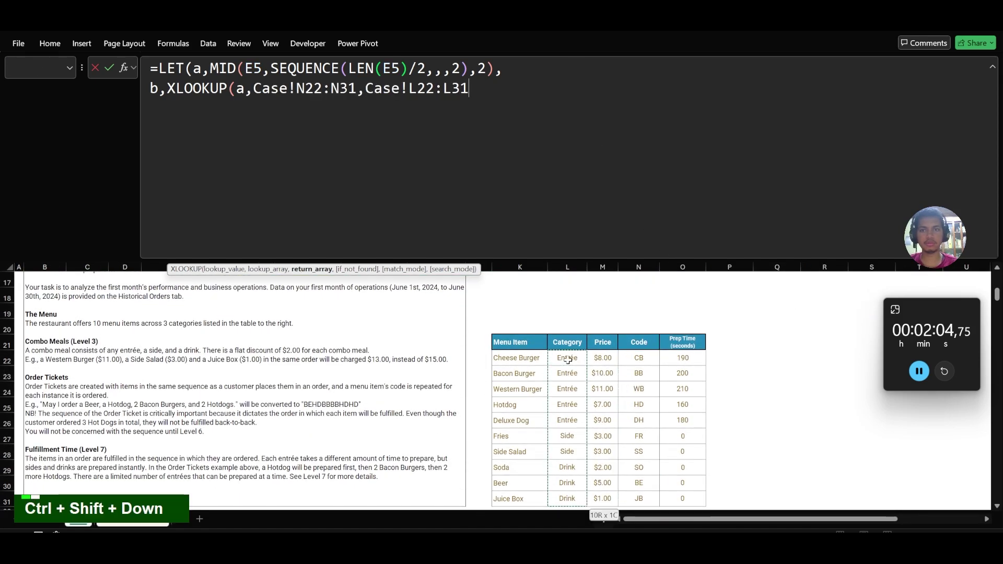
Step: Make the two Case ranges in the b lookup absolute and close the XLOOKUP, followed by a line break
left_click(305, 94, "shift")
key("F5")
key("Escape")
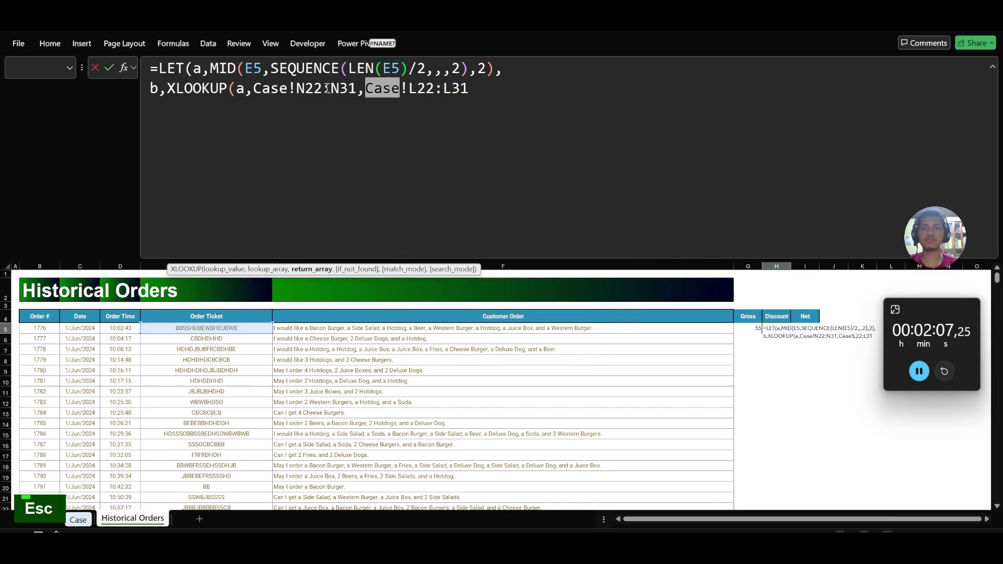
left_click(471, 88, "shift")
key("F4")
left_click(574, 101)
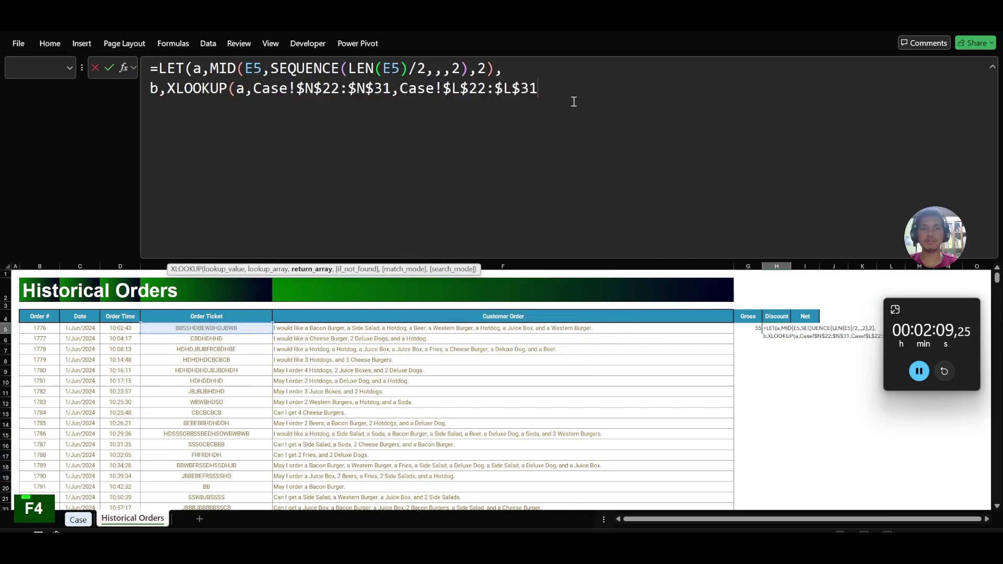
type("),")
key("alt+Return")
Step: Define c in the LET formula as GROUPBY(b,b,COUNTA,,0) to count the order's items per category without totals
type("c,grou")
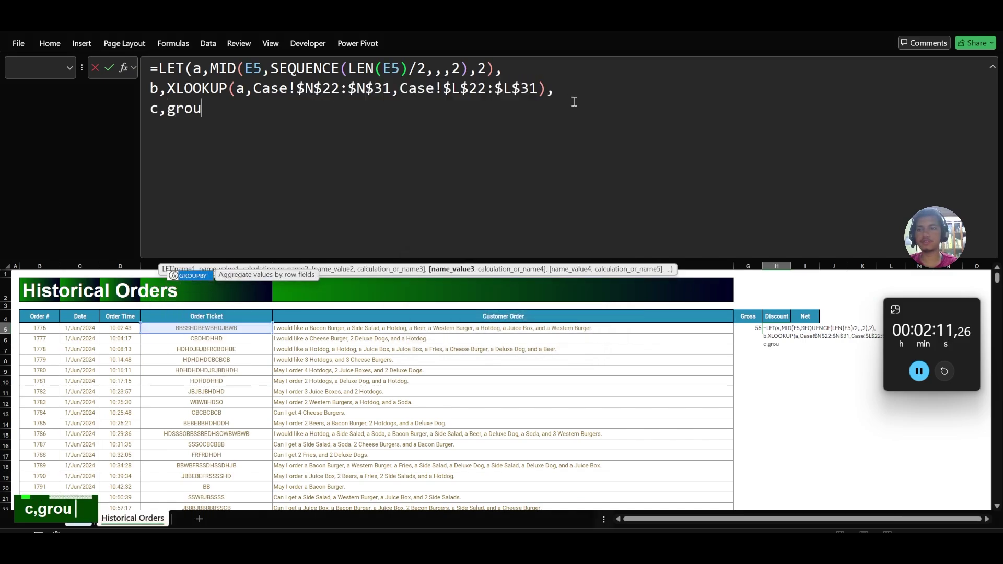
key("Tab")
type("b,b")
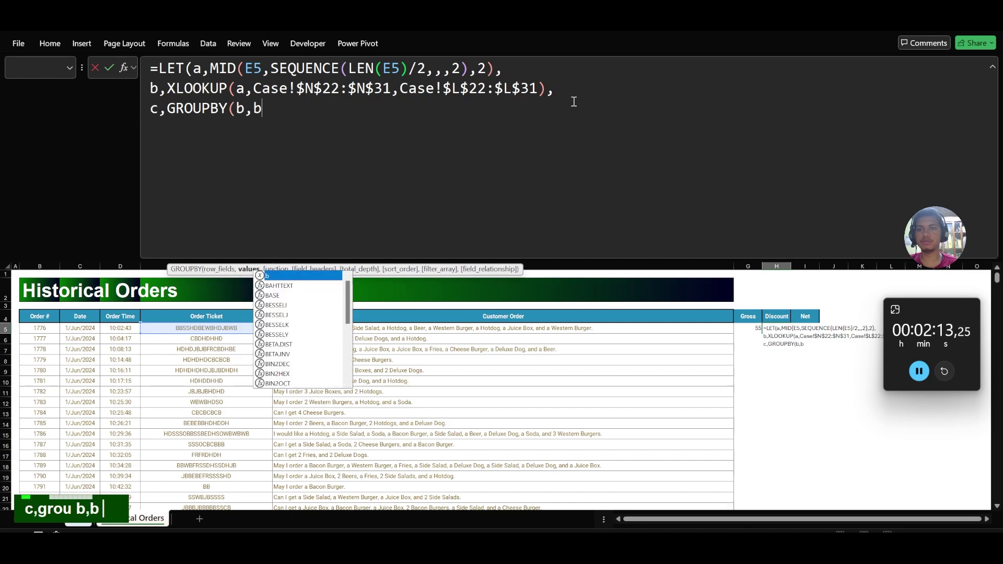
type(",counta")
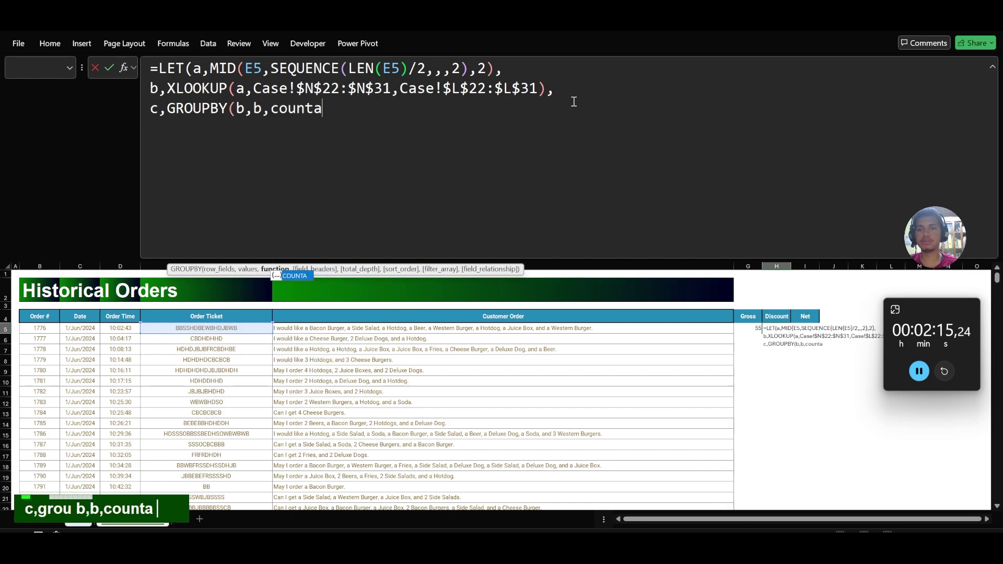
key("Tab")
type(",,0")
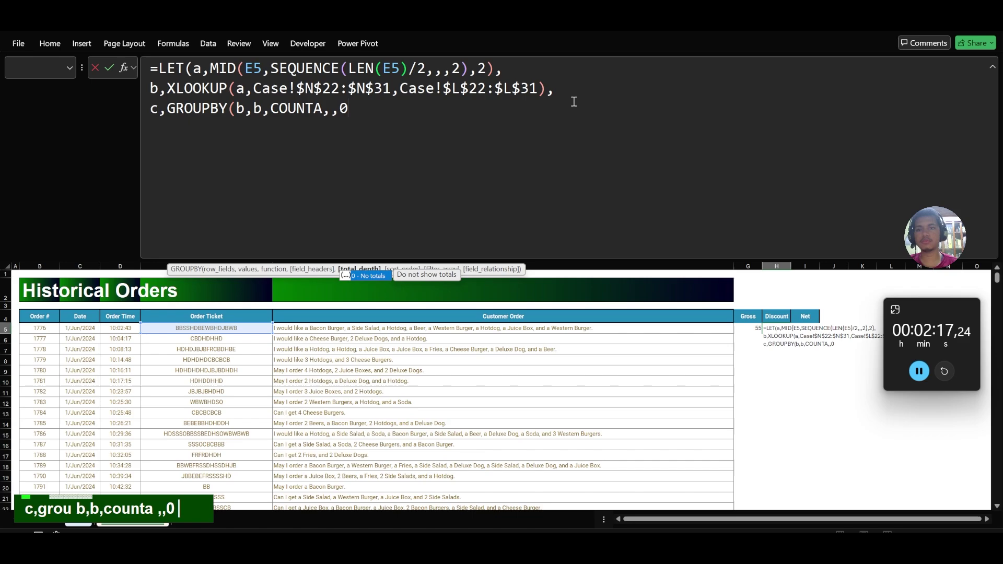
type("),")
Step: Return c as the result of the LET formula in H5 and enter the formula
key("alt+Return")
type("c)")
key("Return")
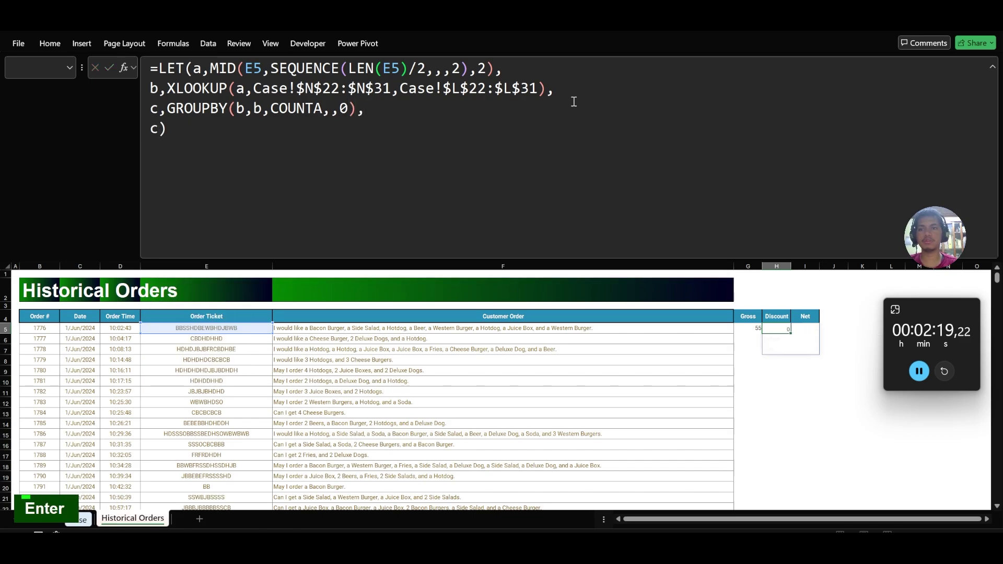
key("Up")
scroll(841, 416, "right", 3)
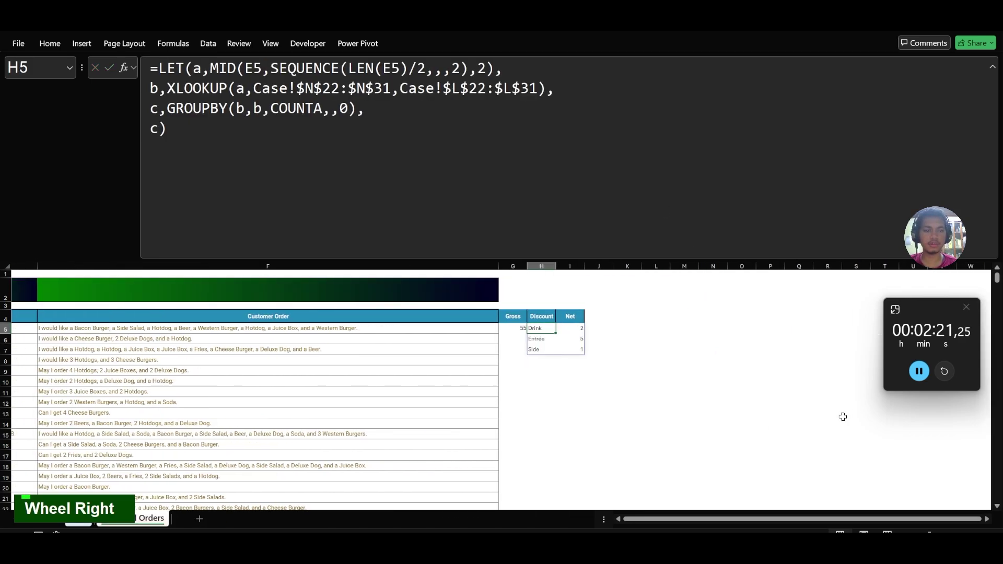
Step: Copy the category names in H5:H7 and paste them as values into K5:K7
key("ctrl+shift+Down")
key("ctrl+c")
key("Right")
key("Right")
key("Right")
key("ctrl+shift+v")
key("Escape")
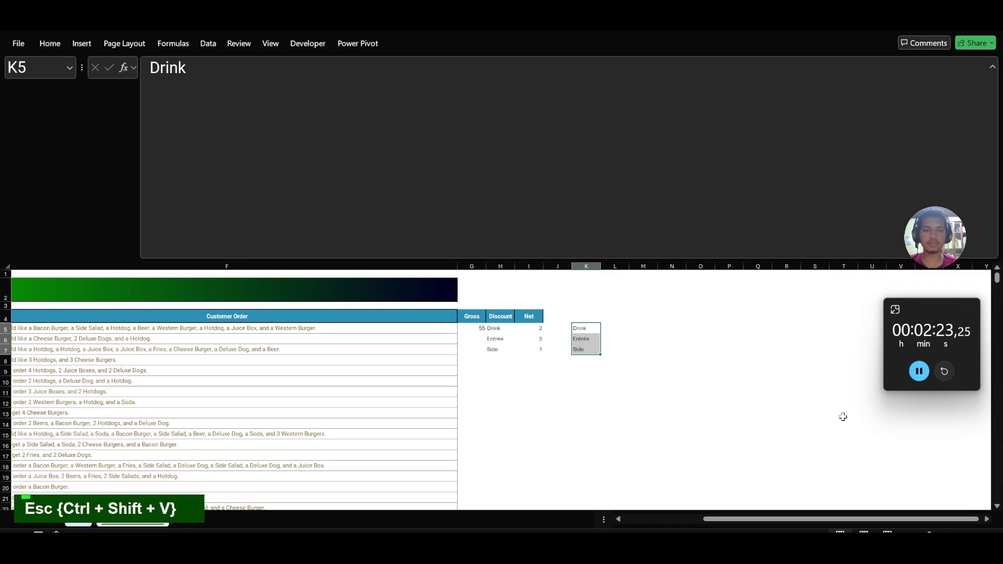
Step: Edit the H5 formula, replacing the final c with a new variable d that begins with AND(ISNUMBER(MATCH(
key("Left")
key("Left")
key("Left")
key("F2")
key("BackSpace")
key("BackSpace")
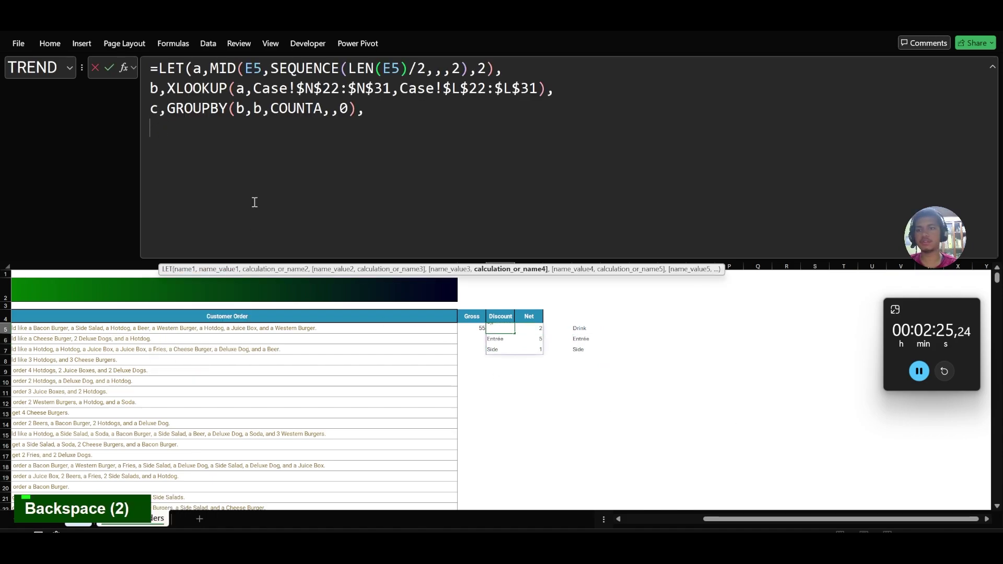
type("d,and")
key("Tab")
type("isnum")
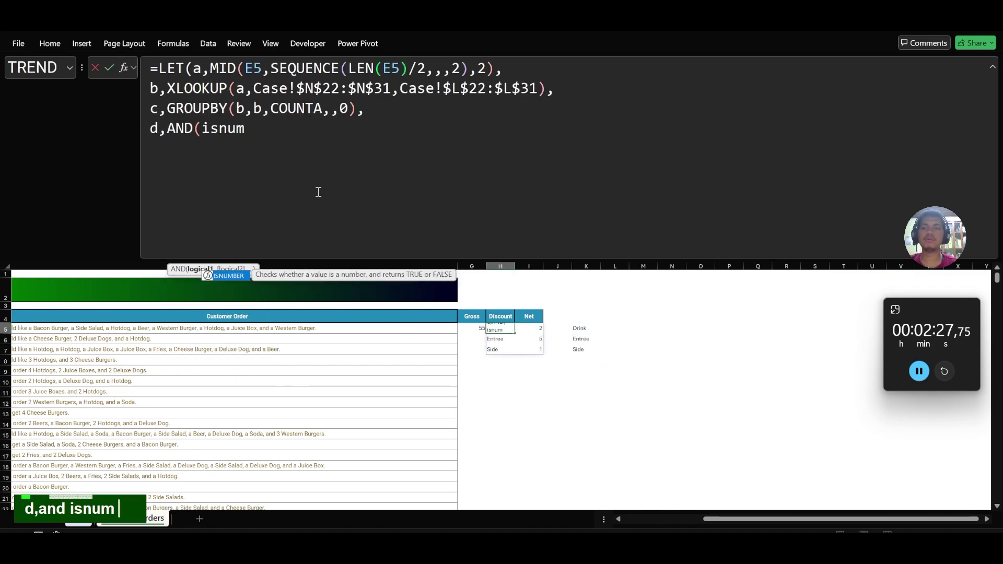
key("Tab")
type("matc")
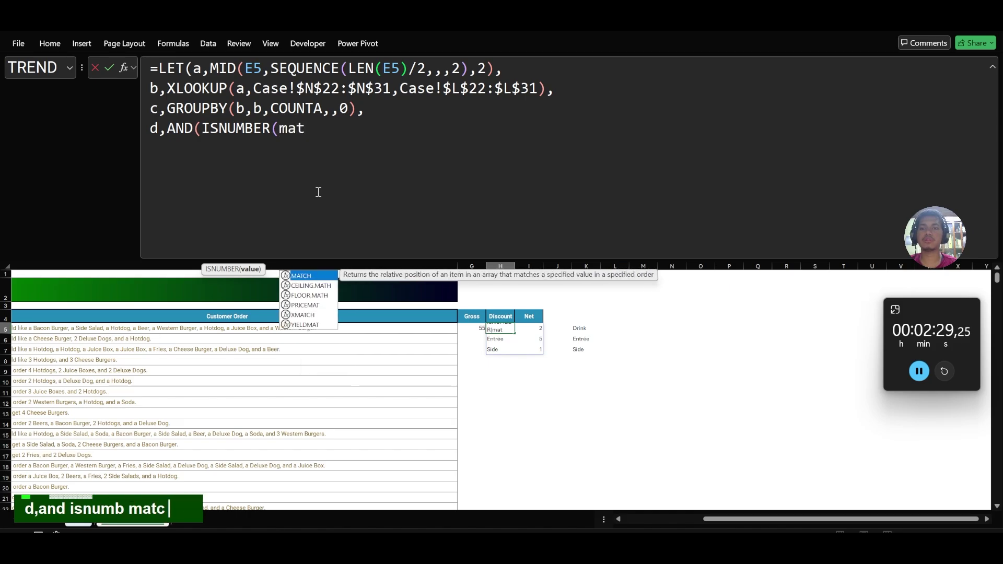
key("Tab")
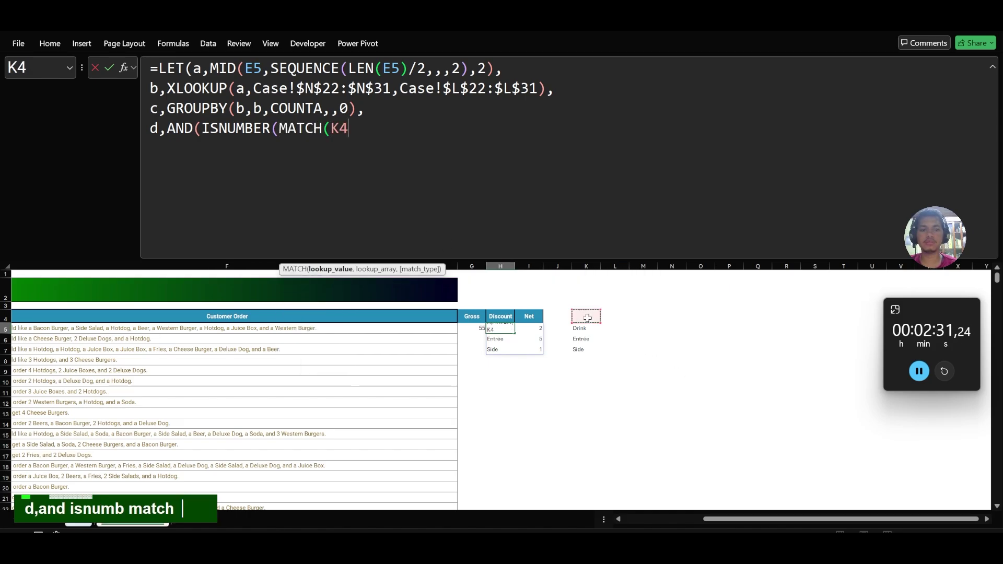
Step: Use K5:K7 as the MATCH lookup value and convert it to the constant array {"Drink";"Entrée";"Side"}
key("Down")
key("ctrl+shift+Down")
left_click(333, 130, "shift")
key("F9")
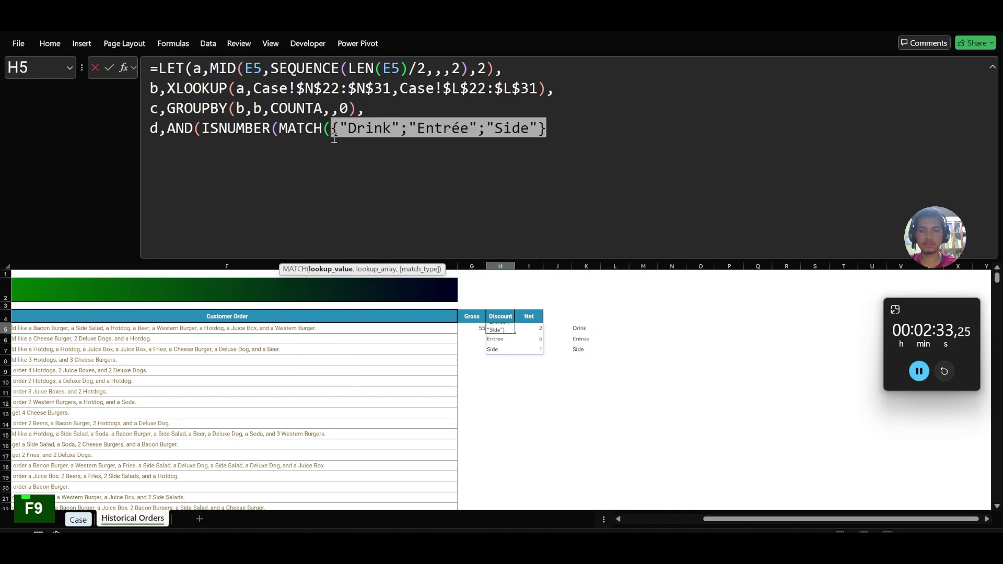
Step: Finish variable d in H5 by matching the categories exactly against CHOOSECOLS(c,1) and closing the MATCH, ISNUMBER and AND functions
key("Right")
type(",")
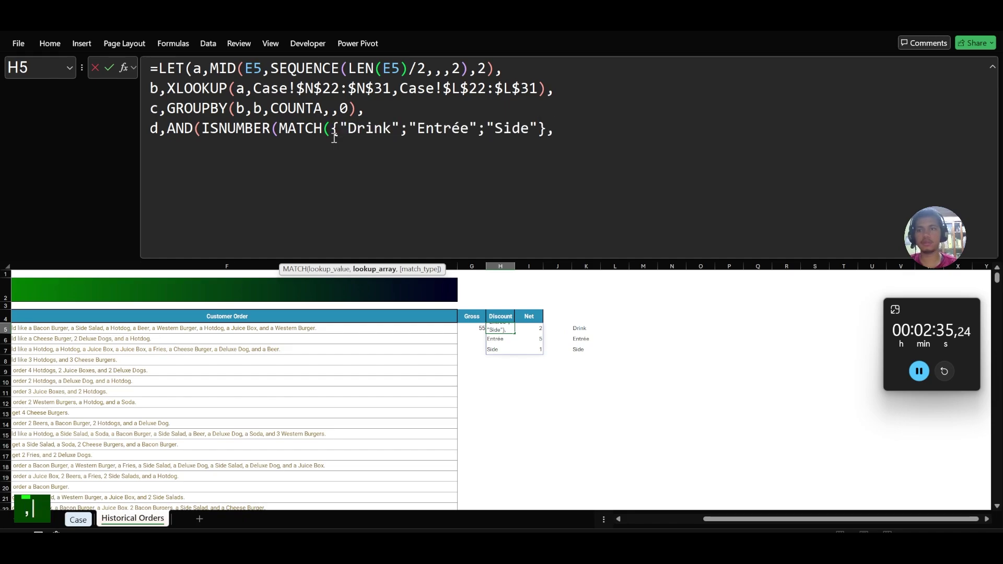
type("cho")
key("Tab")
type("c,1")
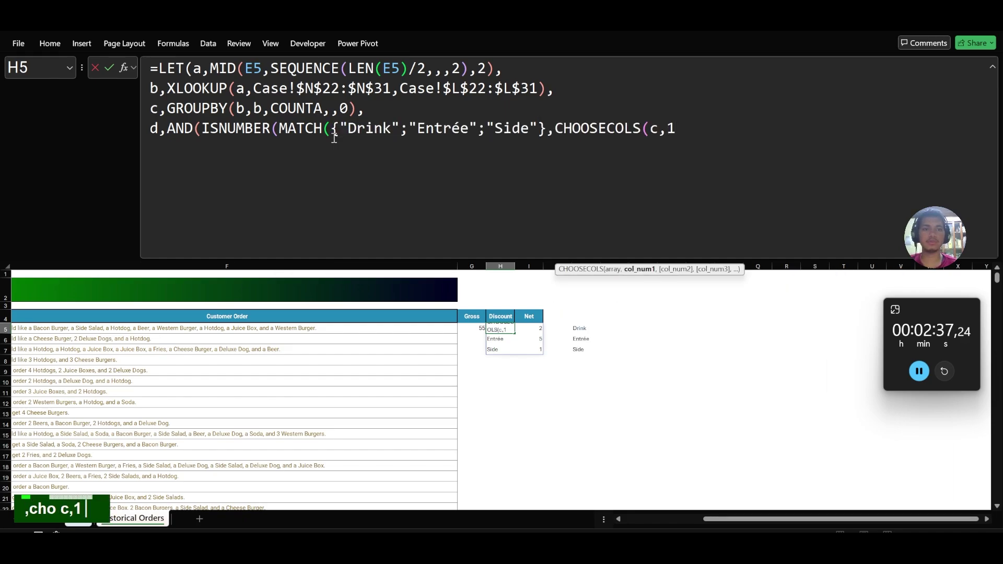
type("),0)")
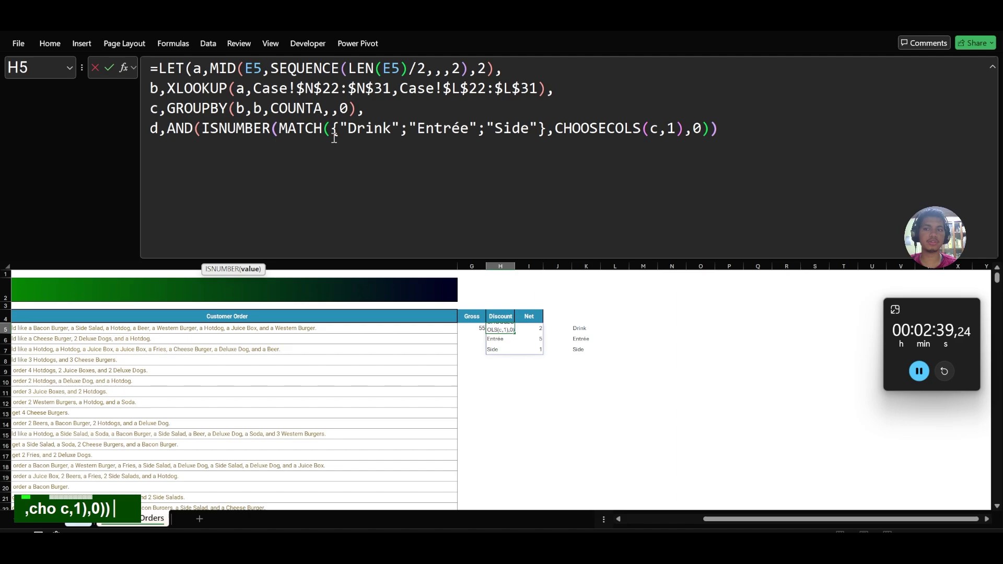
type(")),")
Step: Add a variable e on a new line of the H5 formula, defined as IF(d,MIN(CHOOSECOLS(c,2)),0
key("alt+Return")
type("e")
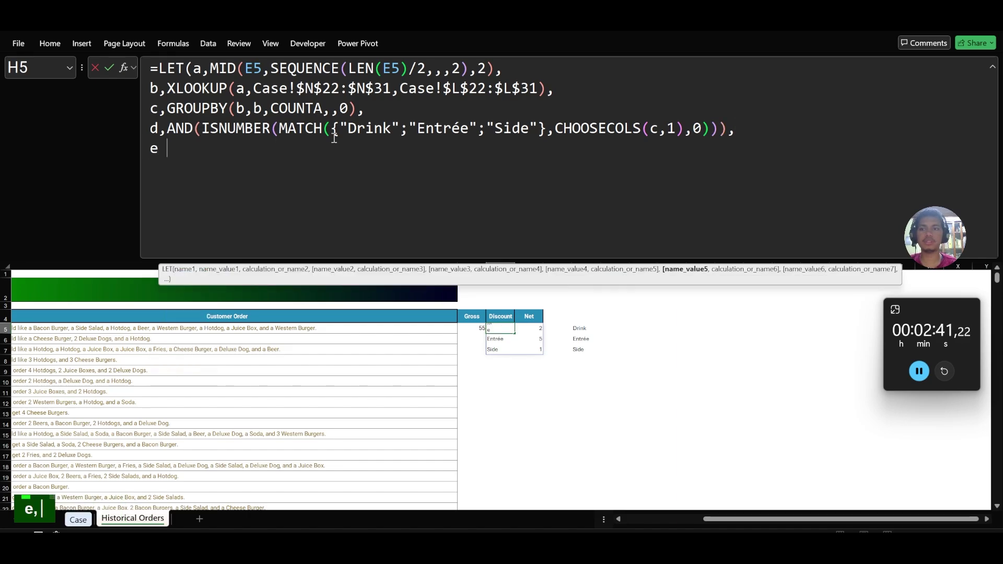
type(",if")
key("Tab")
type("d,min")
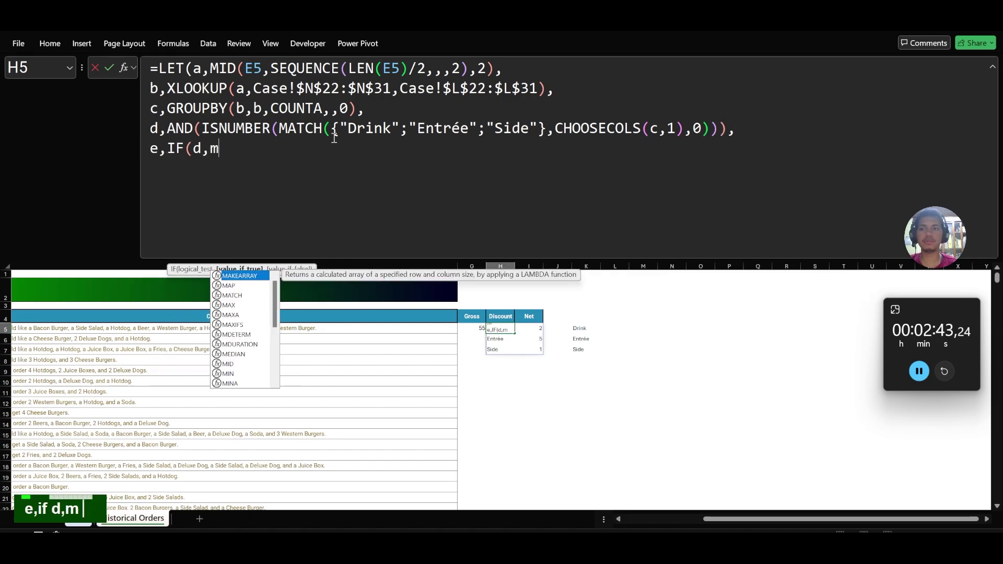
key("Tab")
type("cho")
key("Tab")
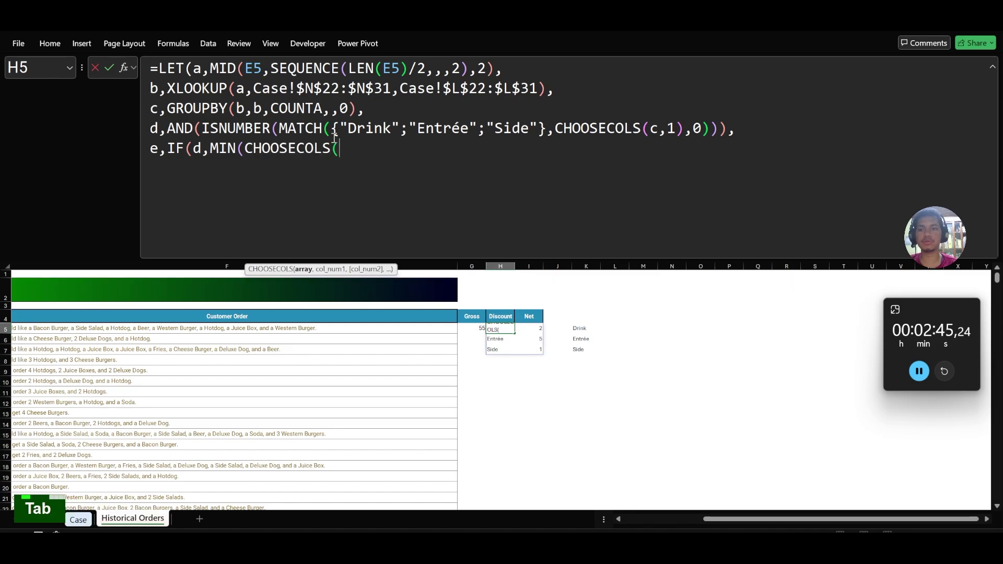
type("c,2),")
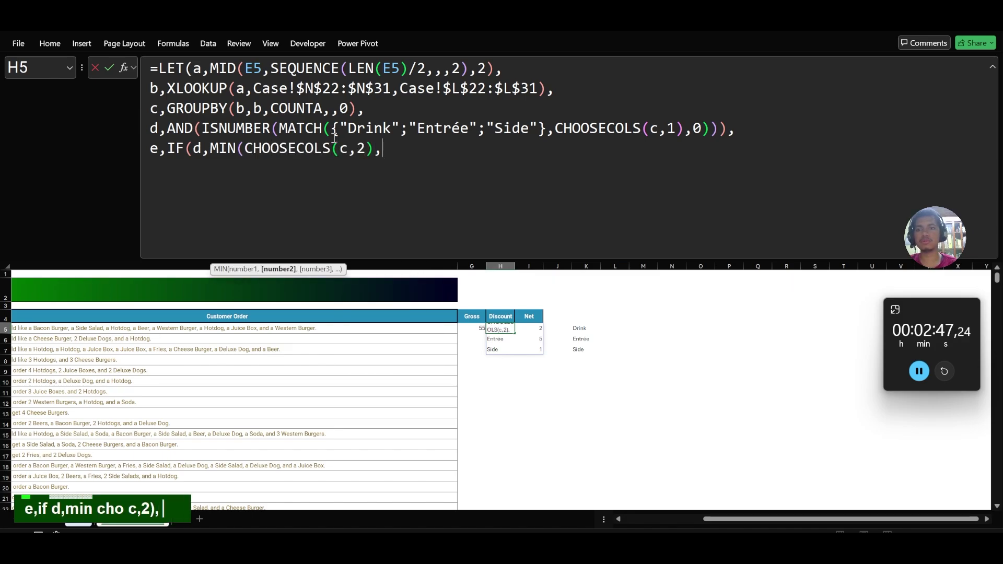
type("0")
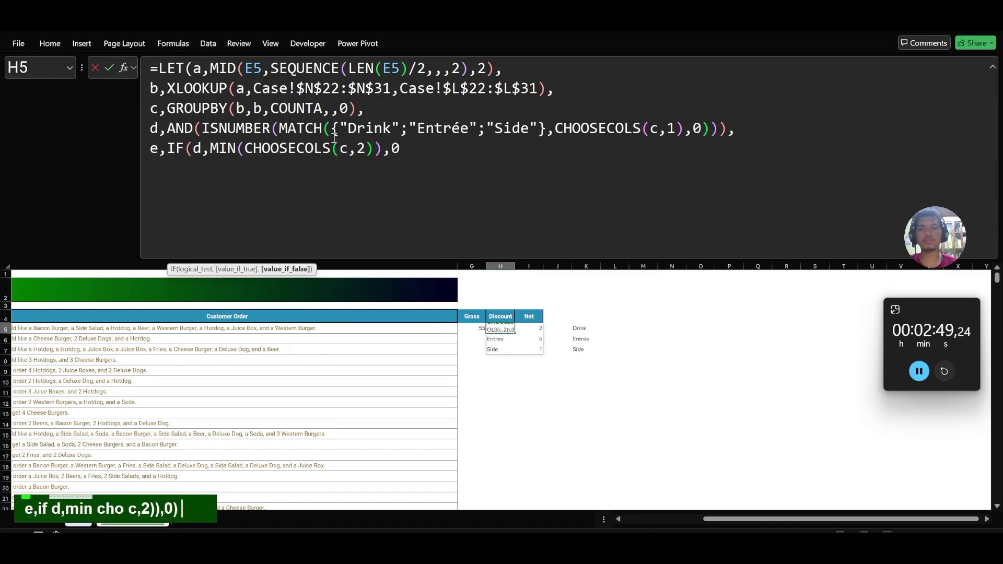
Step: Close the IF and multiply it by 2, return e as the LET result and enter the H5 formula
type(")*2,")
key("alt+Return")
type("e)")
key("Return")
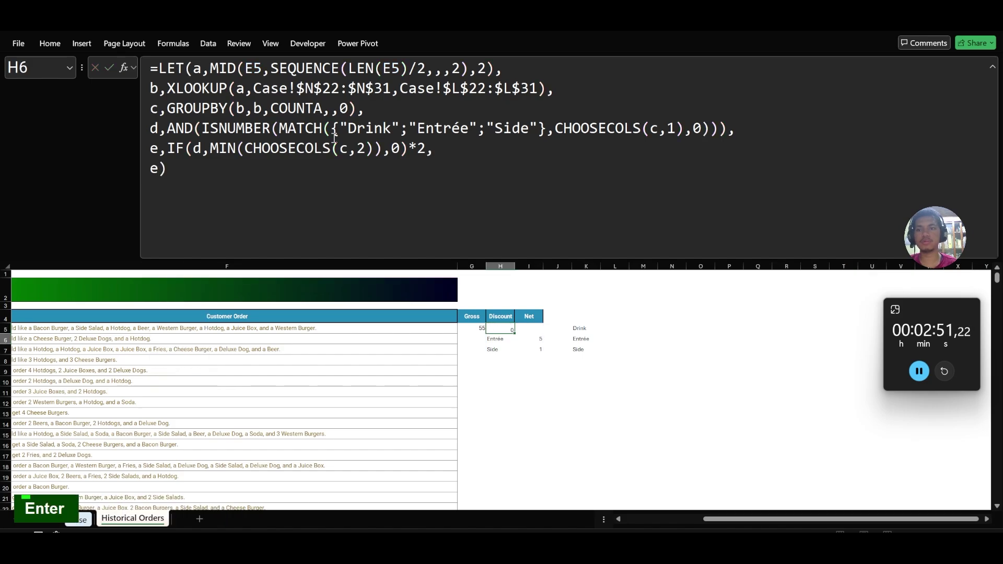
Step: Enter the Net formula =G5-H5 in I5
key("Up")
key("Right")
type("=")
key("Left")
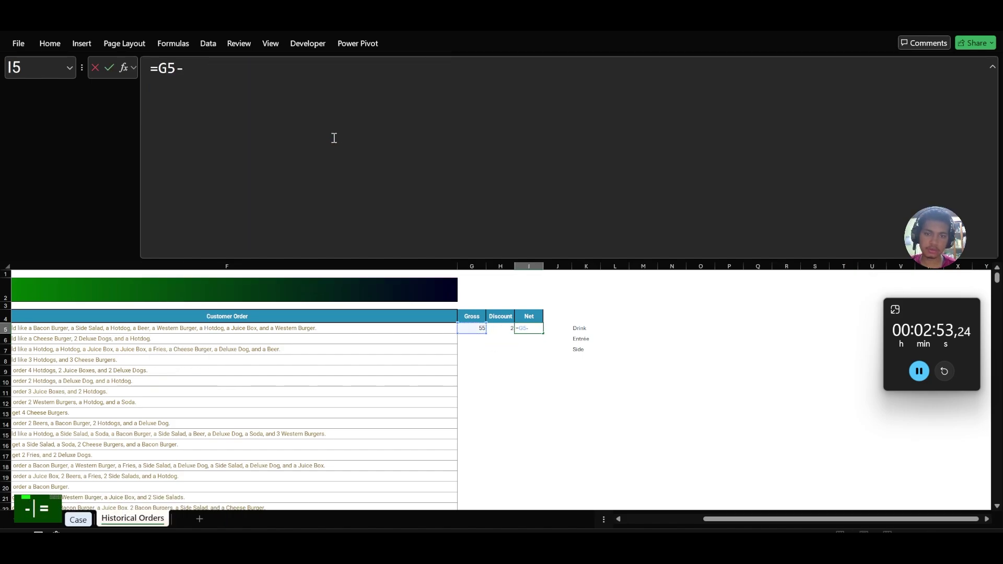
key("Left")
key("Return")
Step: Fill the Gross, Discount and Net formulas from row 5 down to the last order in row 9004
key("Up")
key("Left")
key("Left")
key("Left")
key("ctrl+Down")
key("Right")
key("ctrl+shift+Up")
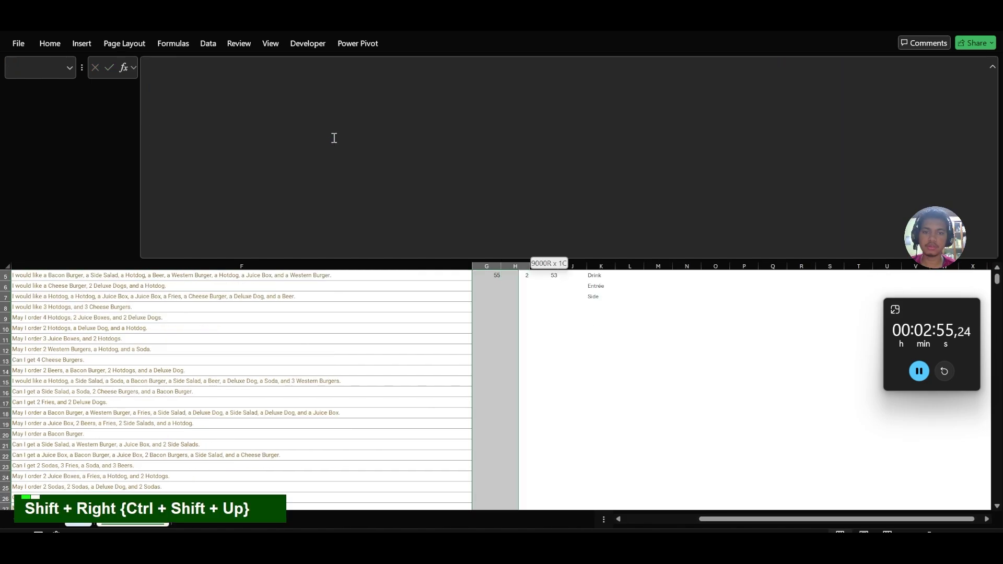
key("ctrl+d")
Step: Delete column K holding the pasted category names and save the workbook
key("Right")
key("Right")
key("Right")
key("Right")
key("ctrl+space")
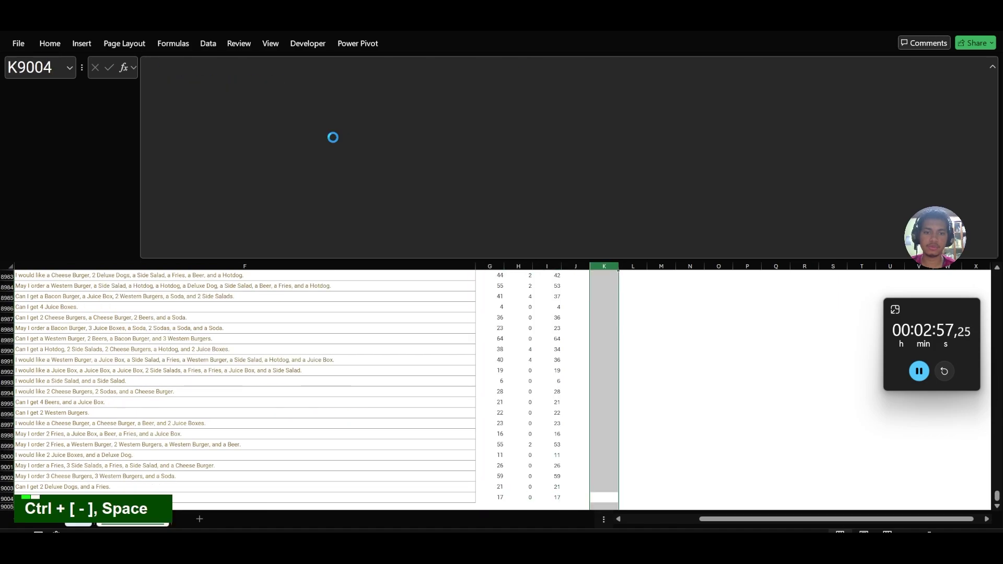
key("ctrl+Up")
key("Left")
key("Left")
key("Down")
key("ctrl+s")
Step: Switch to the Case sheet and collapse the expanded formula bar
key("ctrl+Page_Up")
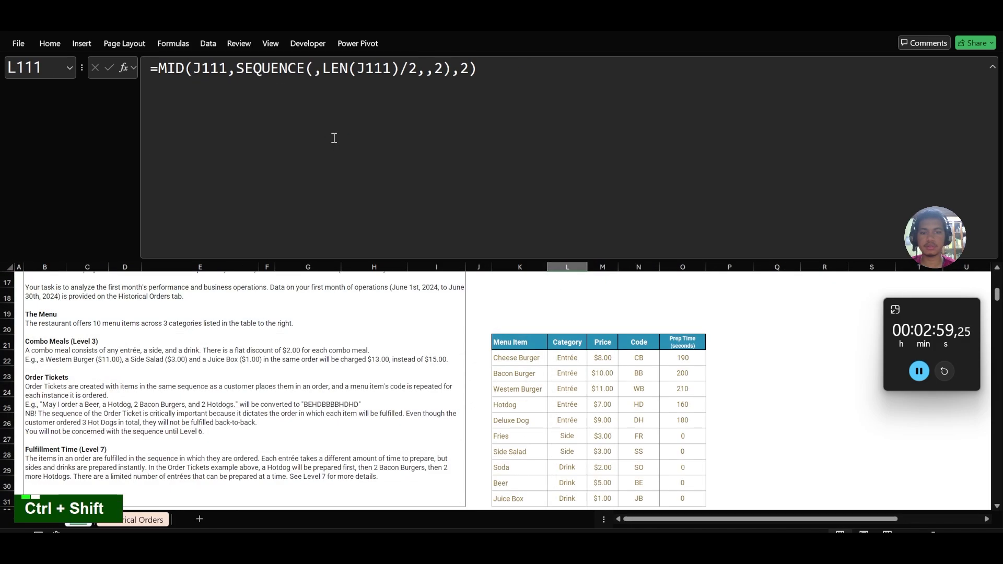
key("Down")
key("ctrl+shift+u")
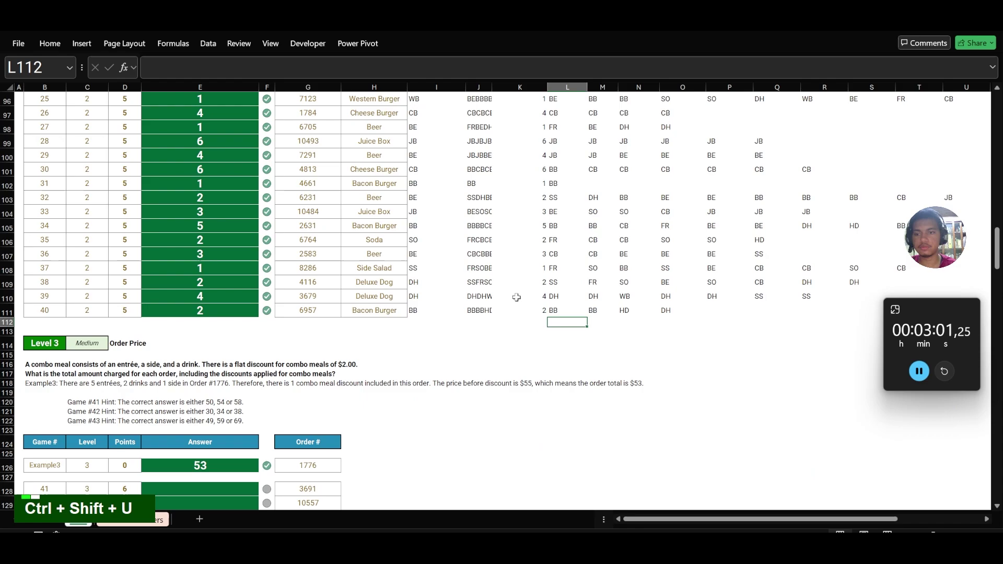
Step: Start an XLOOKUP formula in the first Level 3 answer cell, E128, with order number G128 as the lookup value
scroll(517, 298, "down", 3)
left_click(217, 319)
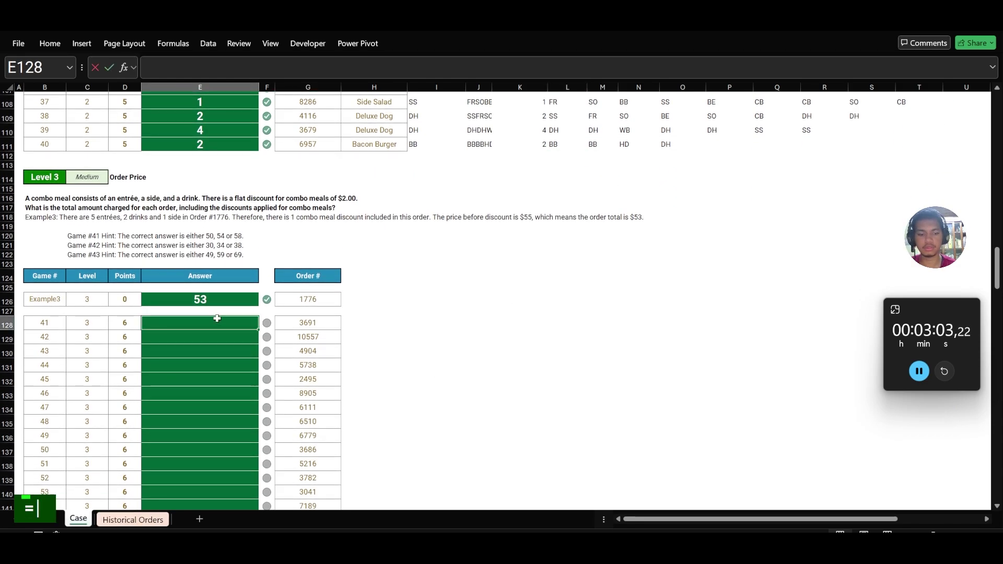
type("=x")
key("Tab")
key("Right")
key("Right")
key("Right")
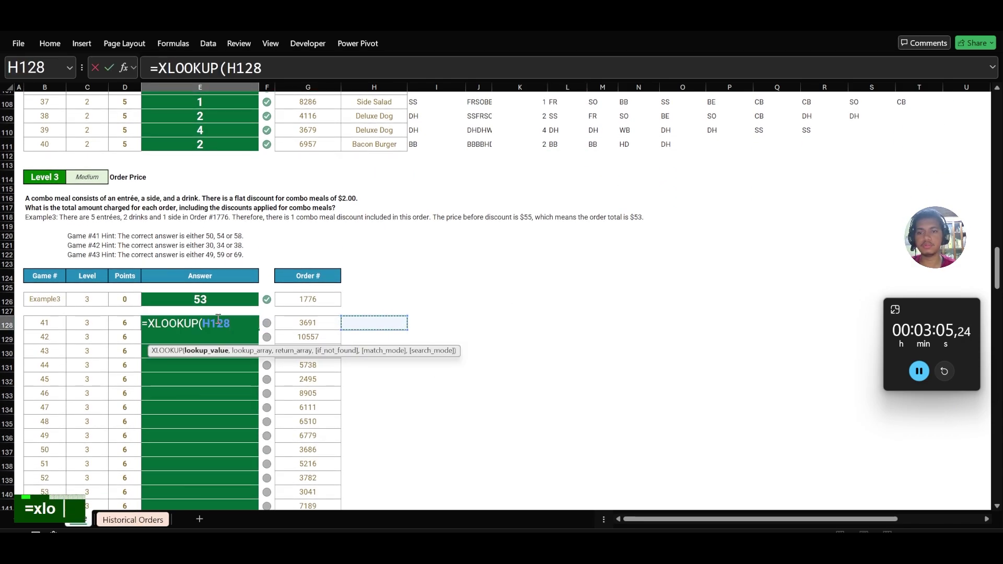
key("Left")
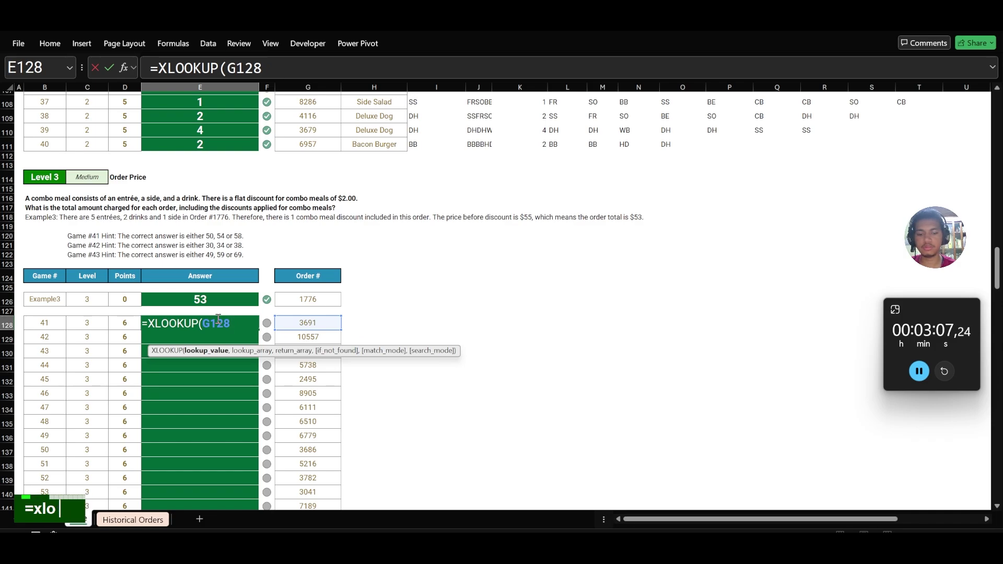
Step: Complete the XLOOKUP with Historical Orders column B as lookup array and column I as return array, and enter it
type(",")
key("ctrl+Page_Down")
scroll(68, 313, "left", 3)
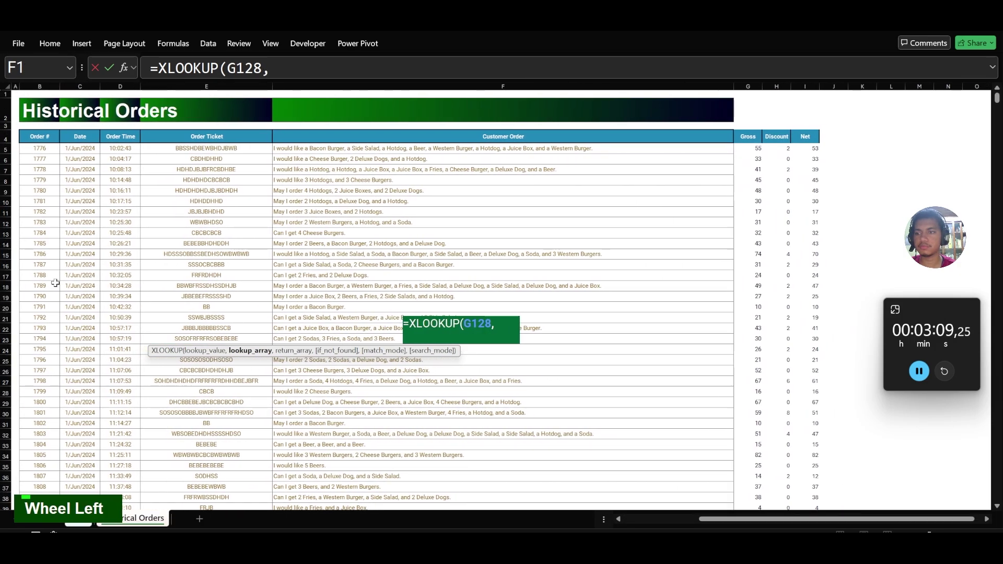
left_click(53, 278)
key("ctrl+space")
type(",")
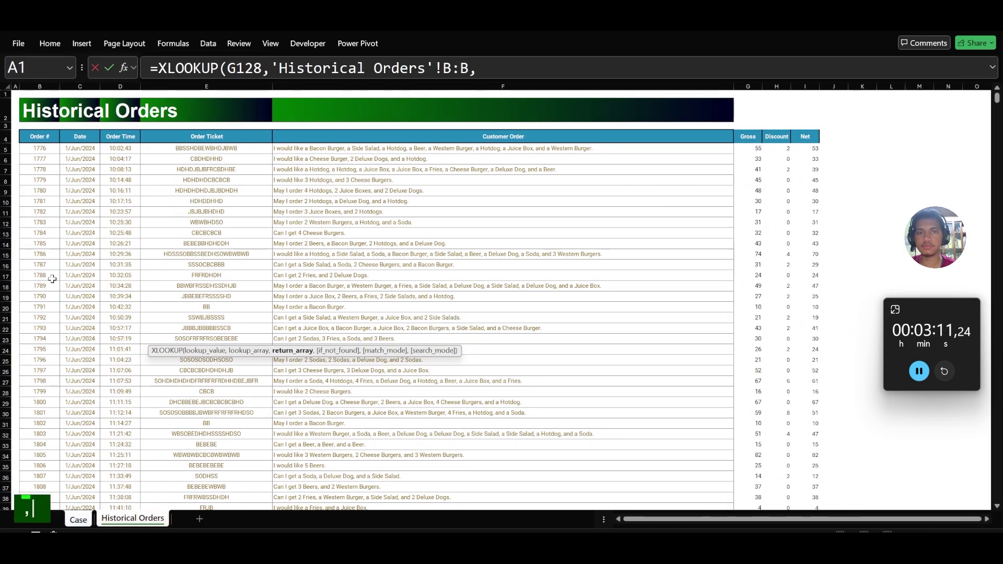
left_click(802, 252)
key("ctrl+space")
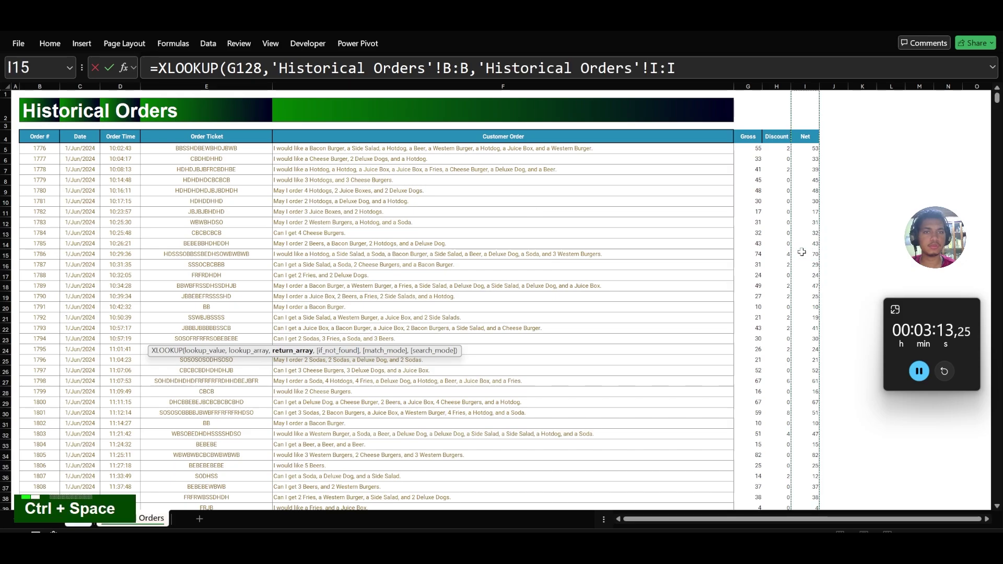
key("Return")
Step: Fill the E128 XLOOKUP formula down through the Level 3 answers to E147
key("ctrl+Down")
key("ctrl+shift+Up")
key("ctrl+d")
Step: Start a SUMIFS formula in the first Level 4 answer cell, E162, with Historical Orders column I as the sum range
scroll(802, 252, "down", 11)
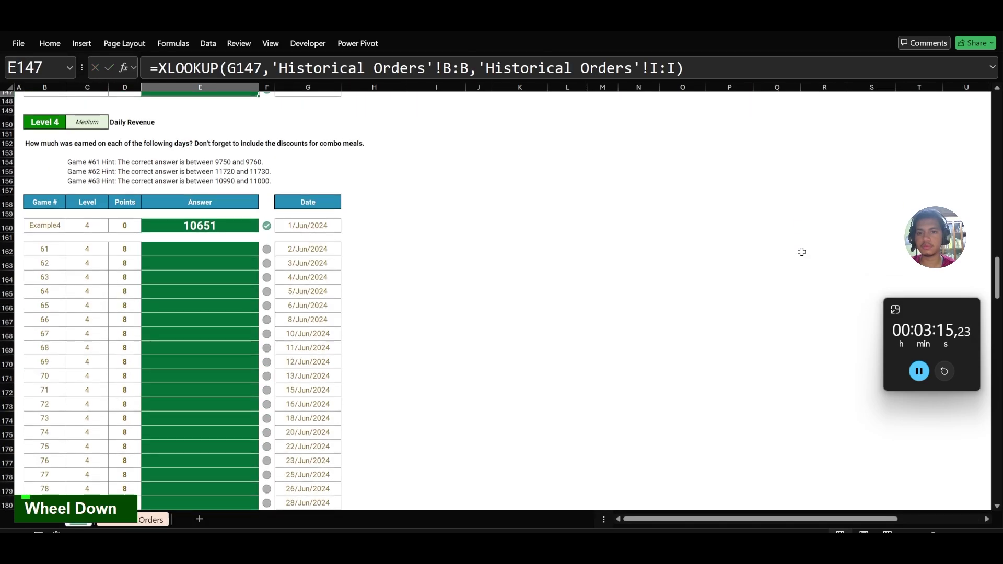
left_click(246, 253)
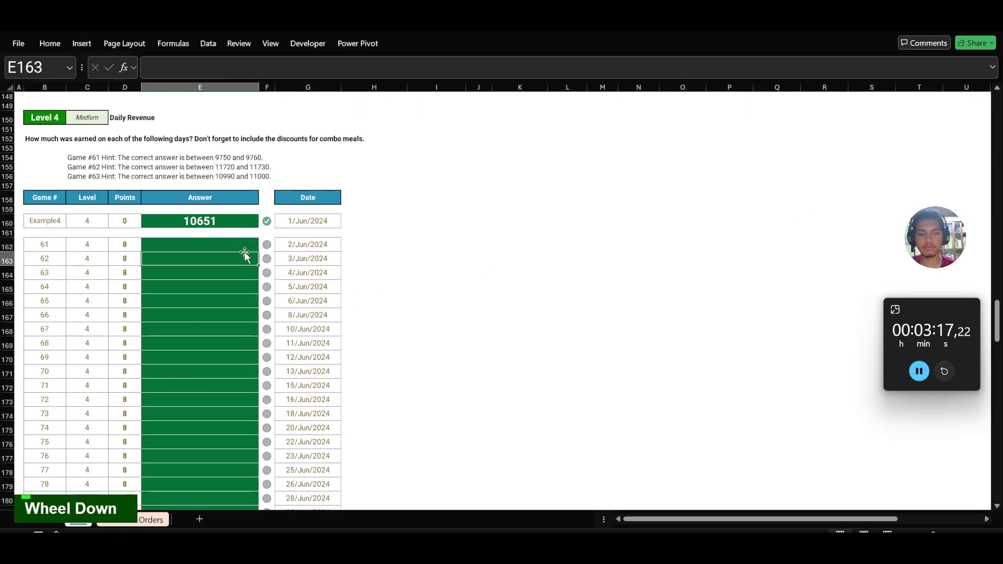
type("=sumifs")
key("Tab")
key("ctrl+Page_Down")
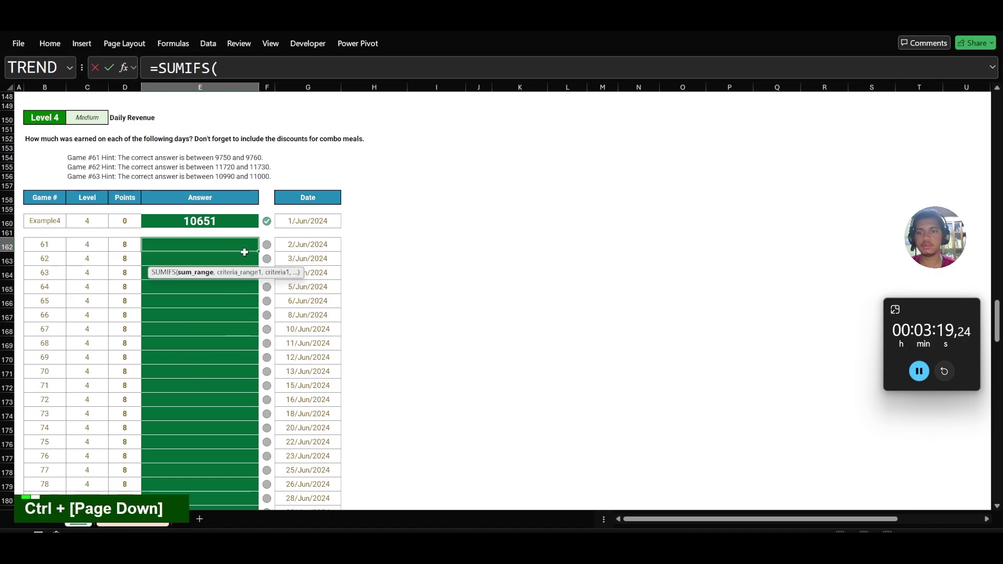
key("ctrl+space")
type(",")
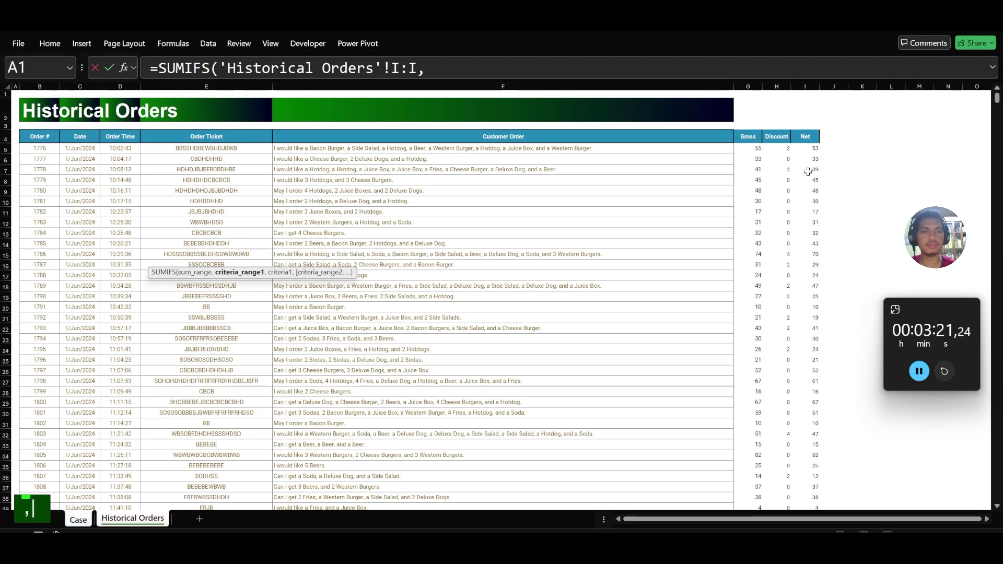
Step: Complete the SUMIFS with Historical Orders column C as criteria range and date G162 on the Case sheet as criterion, and enter it
left_click(87, 211)
key("ctrl+space")
type(",")
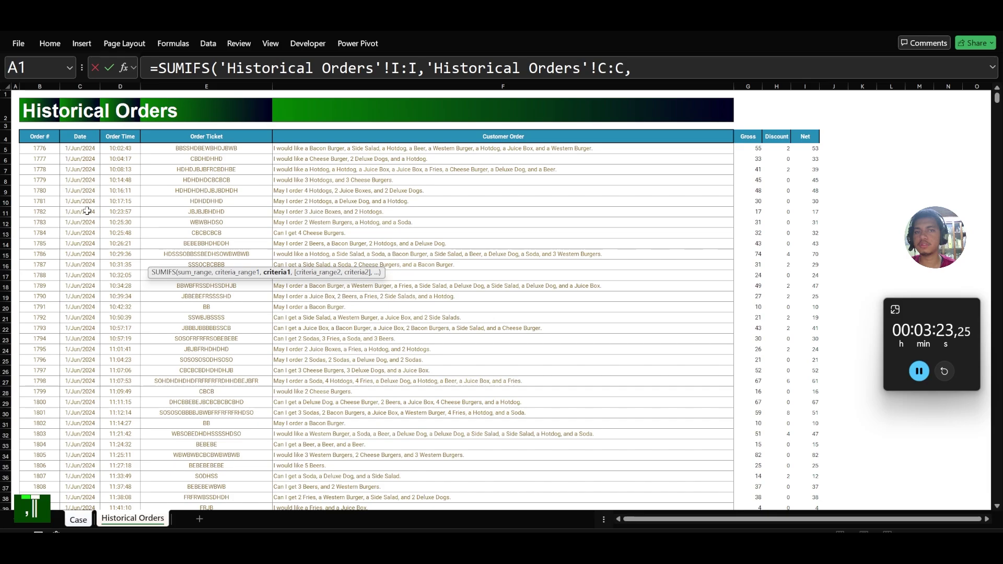
key("ctrl+Page_Down")
key("Right")
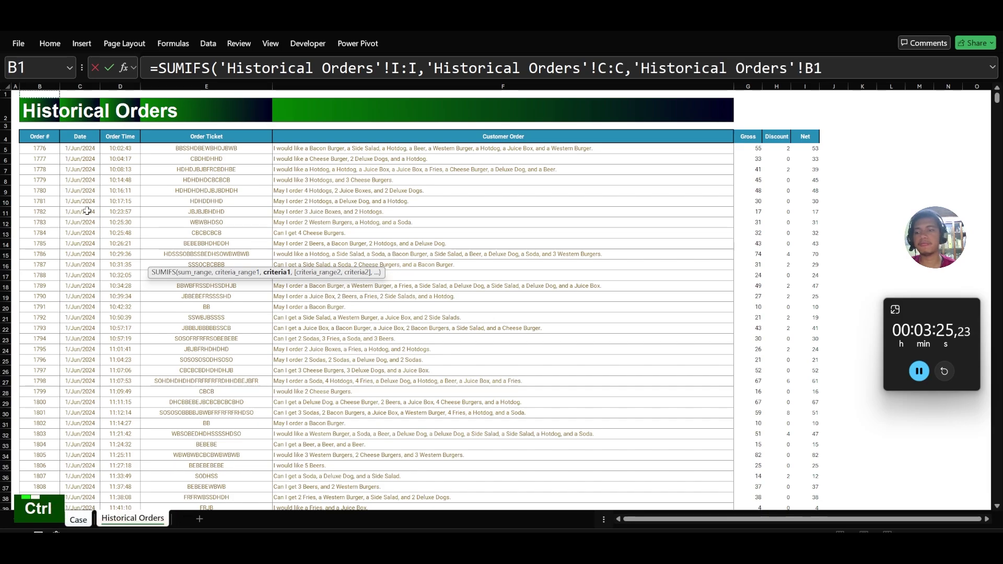
key("ctrl+Page_Up")
key("Right")
key("Return")
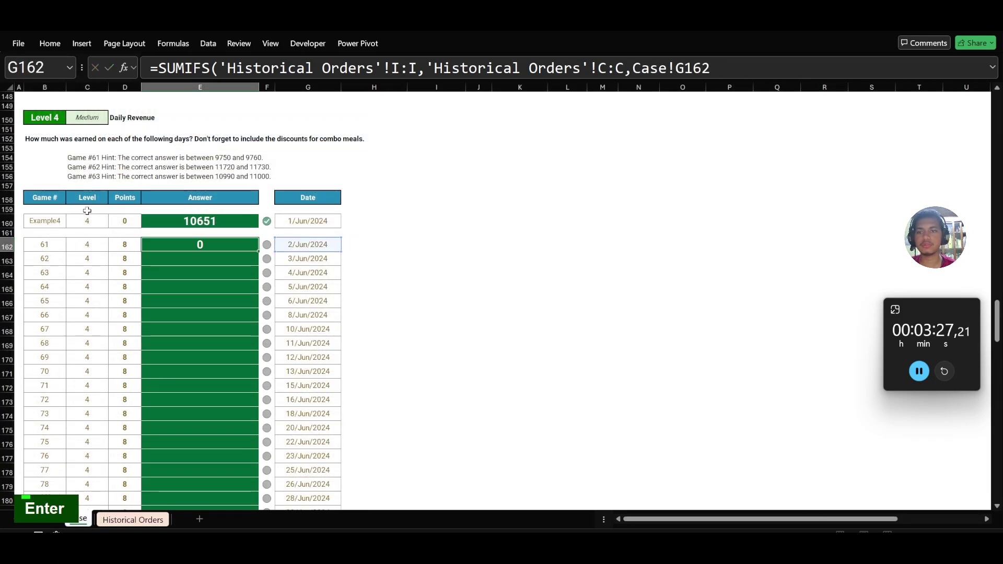
Step: Fill the E162 SUMIFS formula down through the Level 4 answers to E181
key("Left")
key("ctrl+Down")
key("Right")
key("ctrl+shift+Up")
key("ctrl+d")
Step: Review the Level 5 order analysis question and its example row with Item 1 and Item 2
scroll(214, 322, "down", 9)
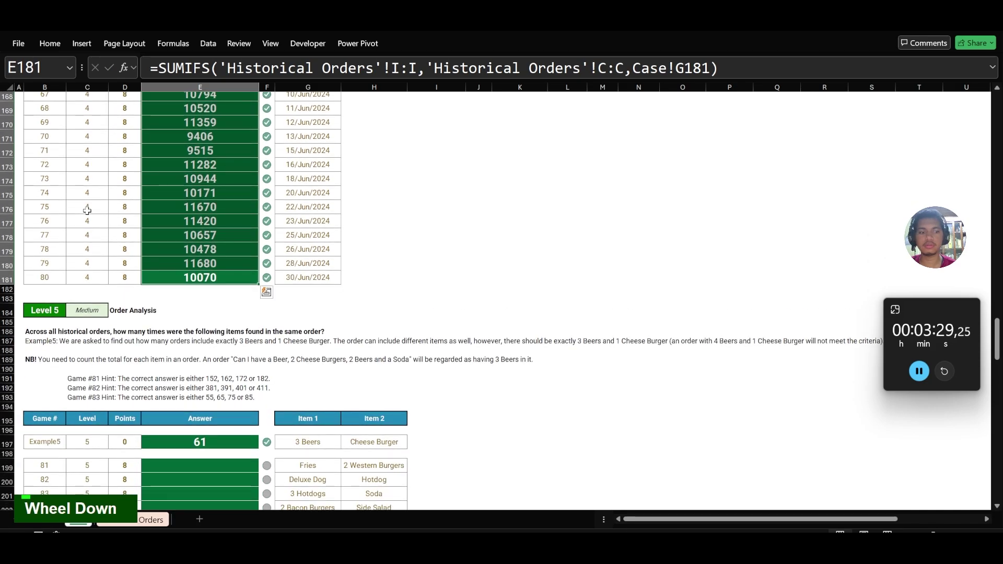
left_click(234, 319)
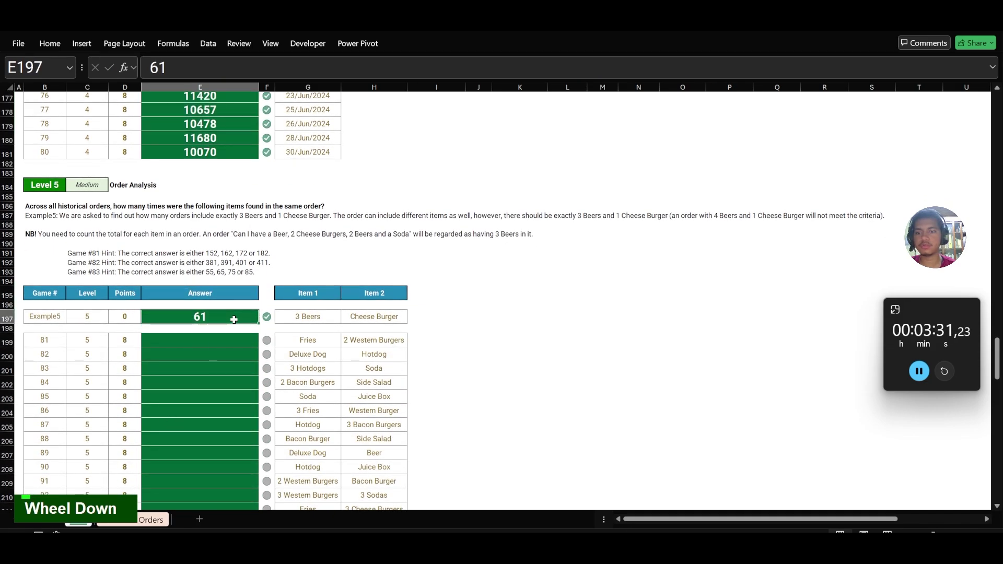
key("Right")
key("Right")
key("Right")
key("Right")
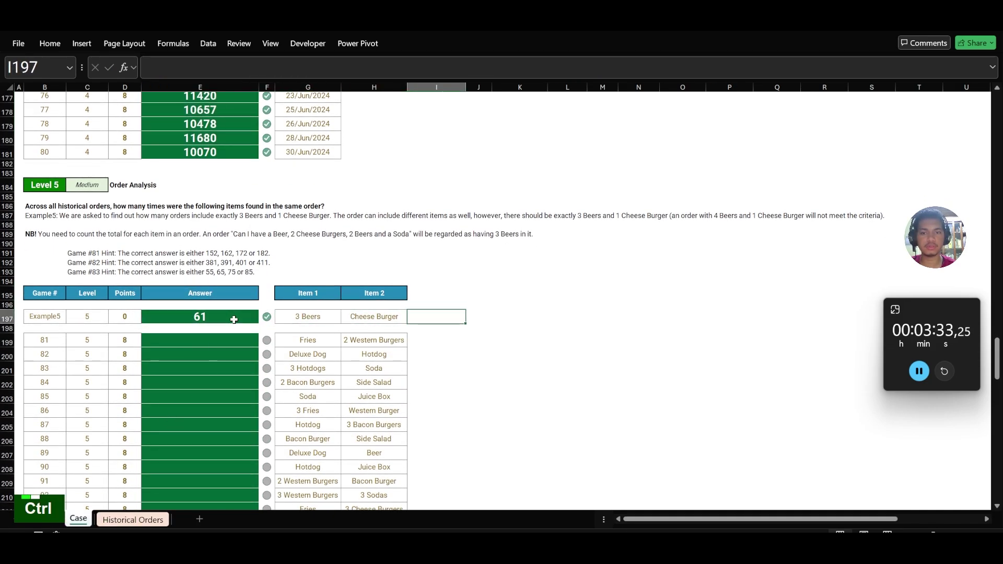
Step: Enter the label Example5 in K1 of the Historical Orders sheet
key("ctrl+Page_Down")
scroll(660, 240, "right", 5)
key("Up")
key("Right")
key("Right")
type("Exam")
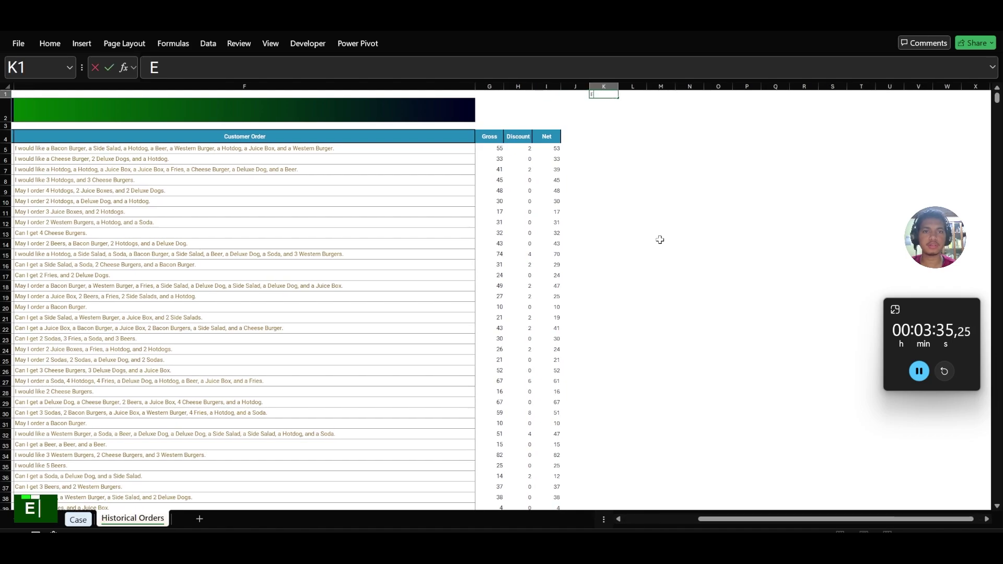
key("Return")
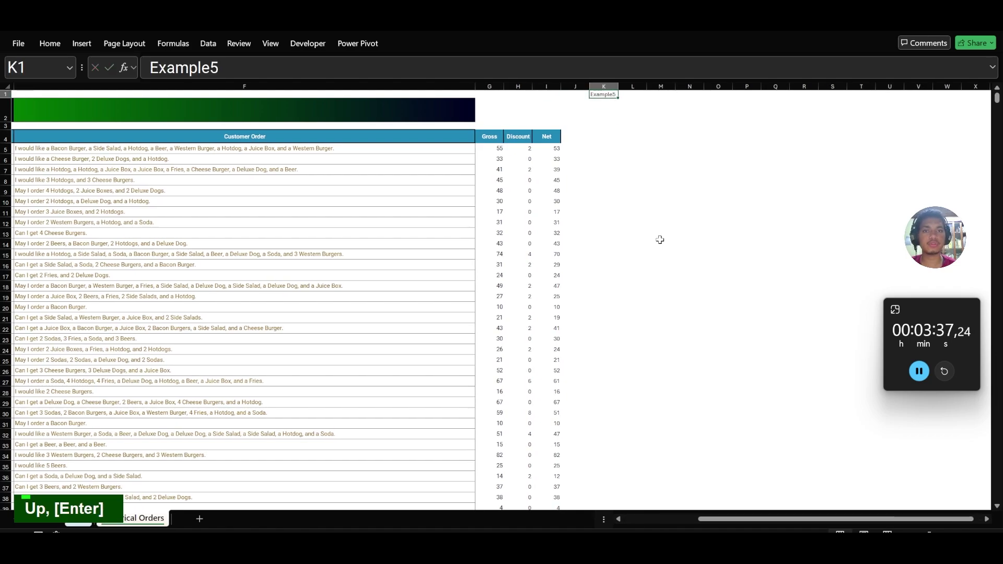
Step: Enter an XLOOKUP in L1 that finds K1 in column B of the Case sheet and returns columns G:H
key("Right")
type("=")
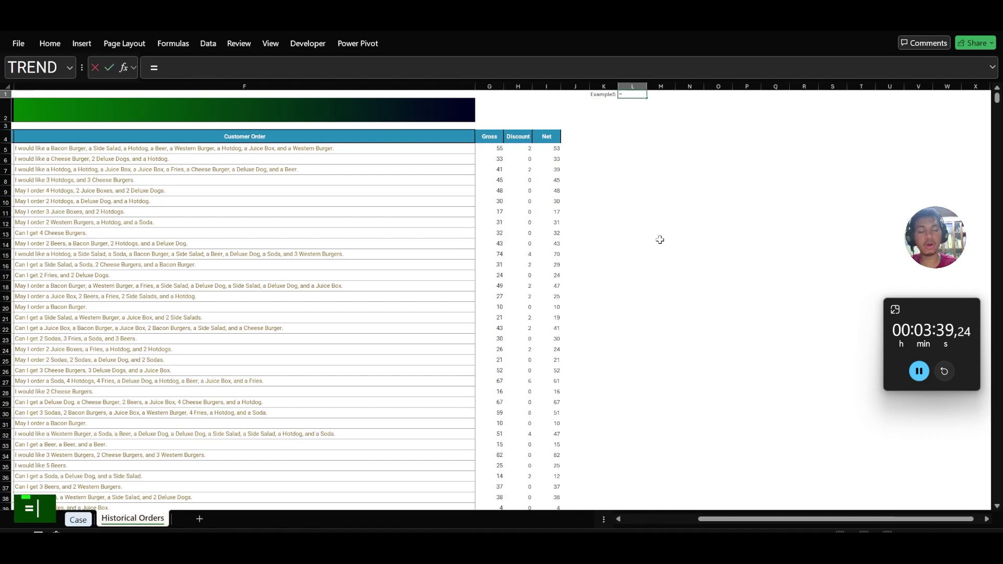
type("xlo")
key("Tab")
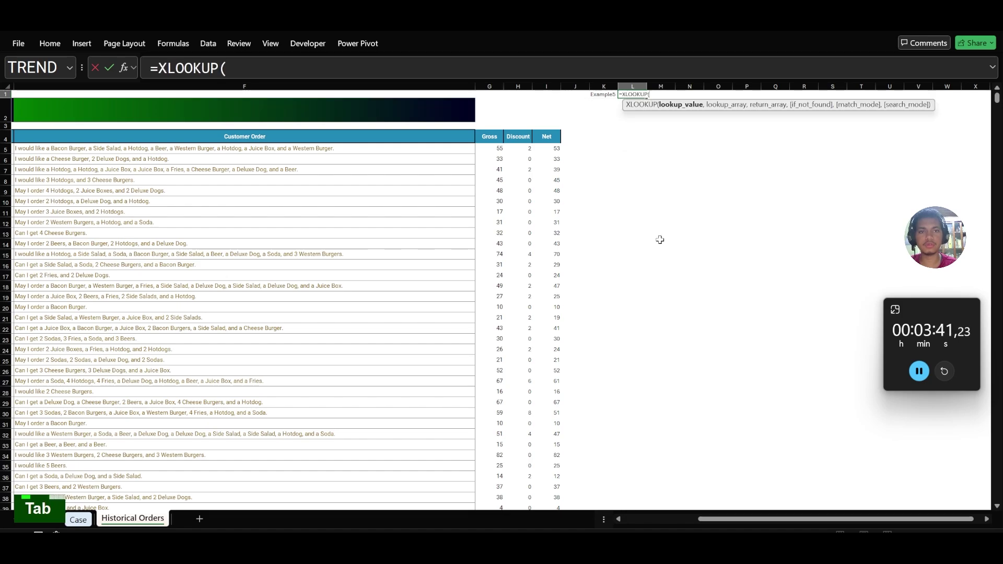
key("Left")
type(",case")
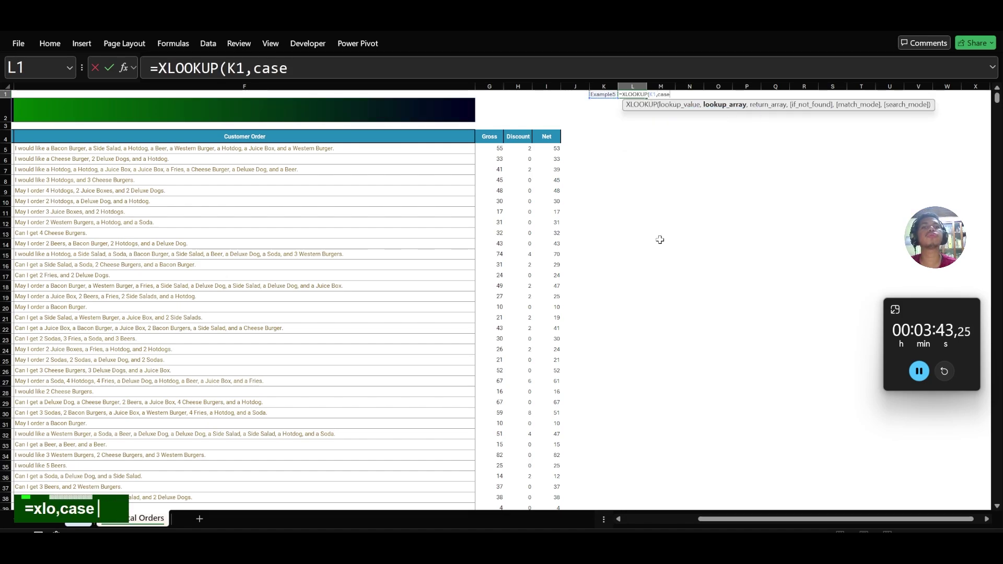
type("!b:b,case!g:g")
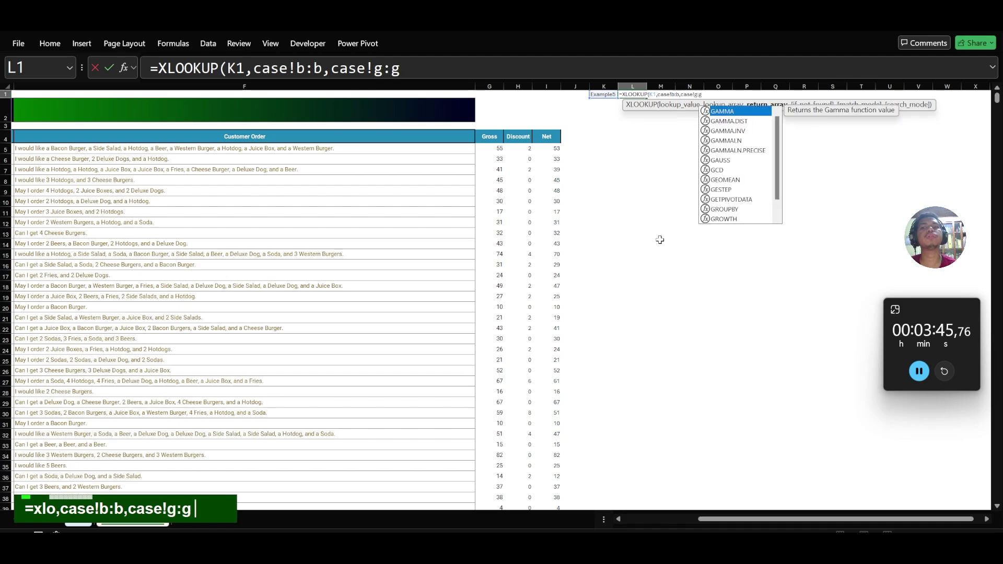
key("BackSpace")
type("h")
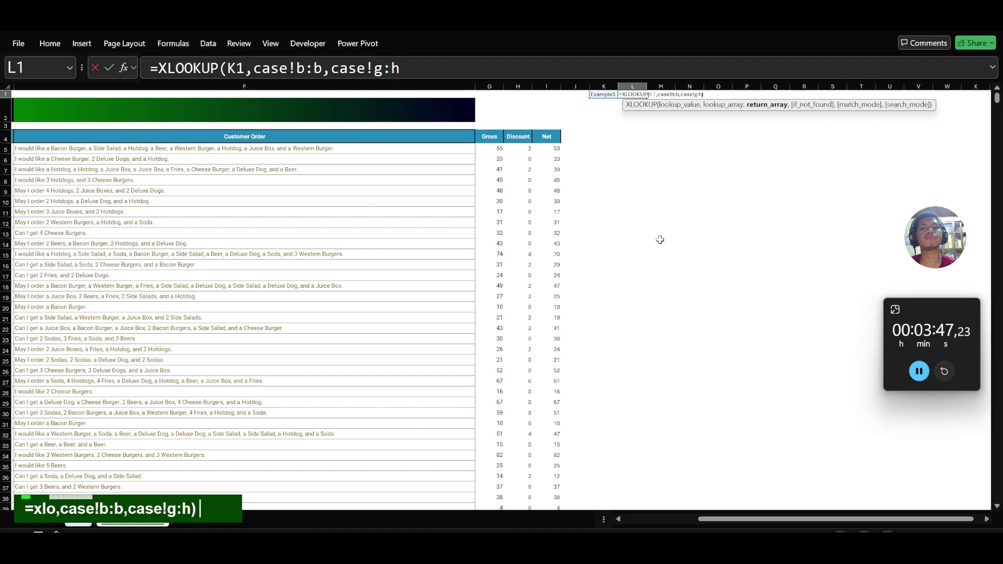
key("Return")
Step: Enter =IFERROR(VALUE(LEFT(L1)),1) in L2 to extract the item quantity, and fill it across to M2
type("=")
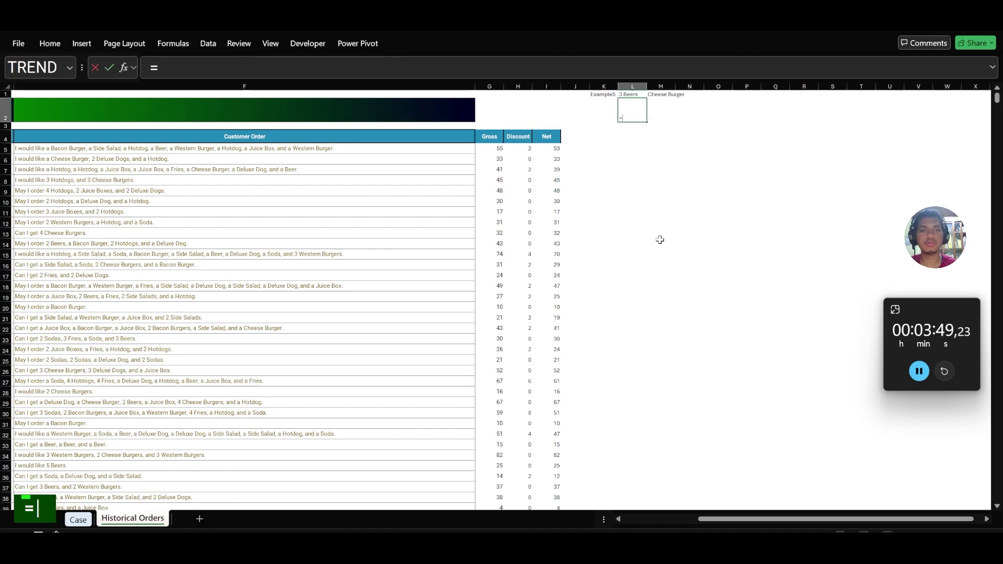
type("ife")
key("Tab")
type("val")
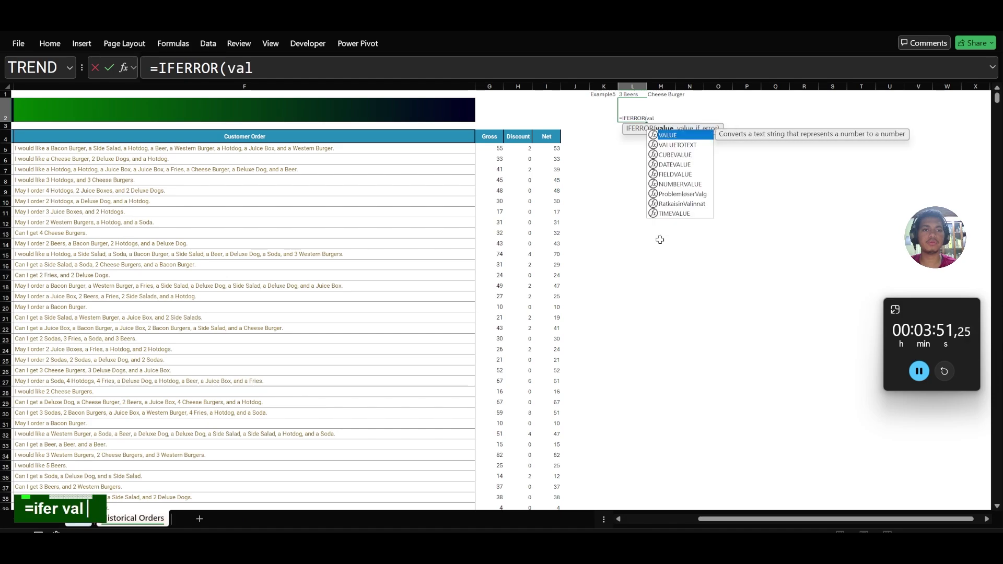
key("Tab")
type("left")
key("Tab")
key("Up")
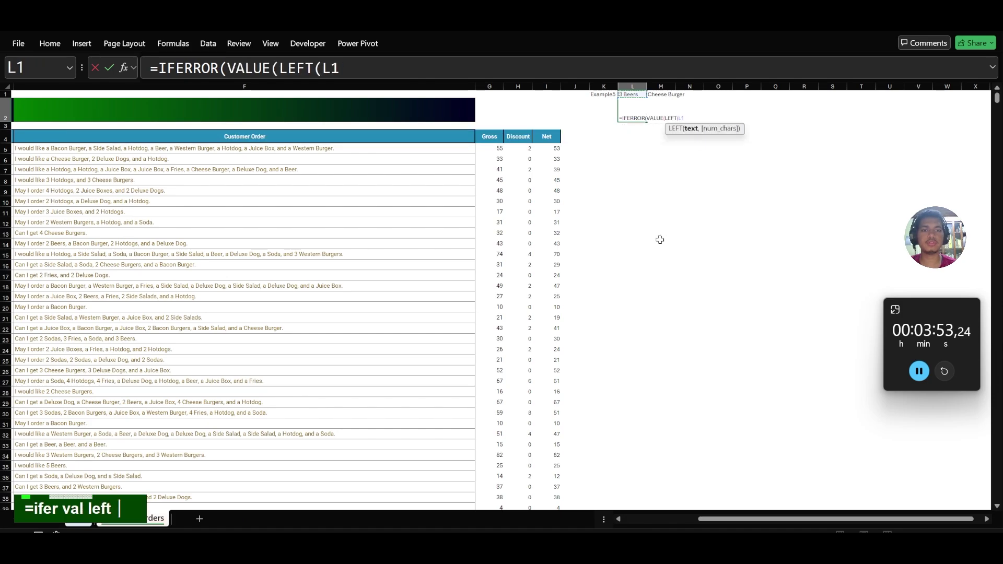
type(")),1)")
key("Up")
key("Return")
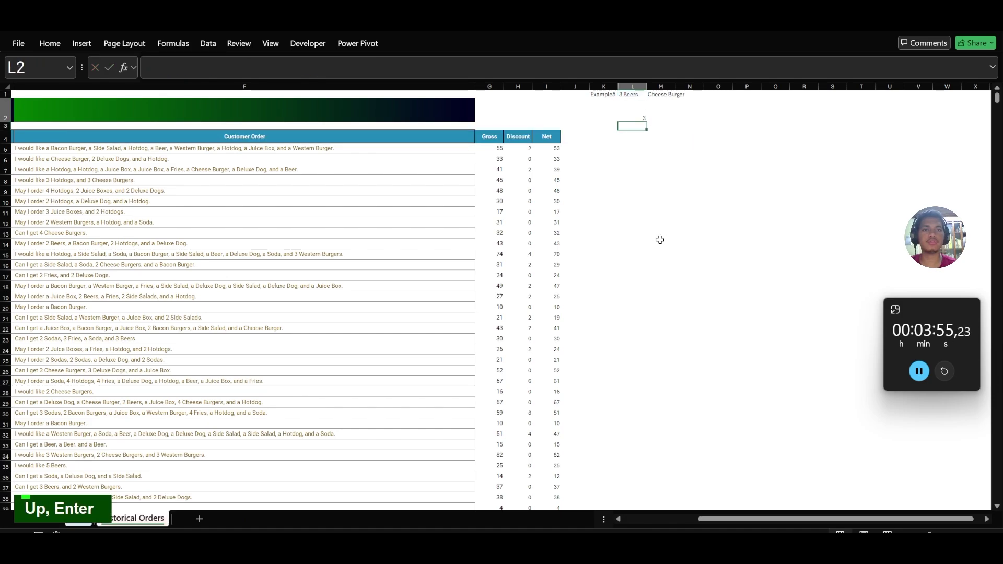
key("Right")
key("ctrl+r")
Step: Start an IF formula in L3 with ISERROR(VALUE(LEFT(L1))) as the logical test
key("Down")
key("Left")
type("=")
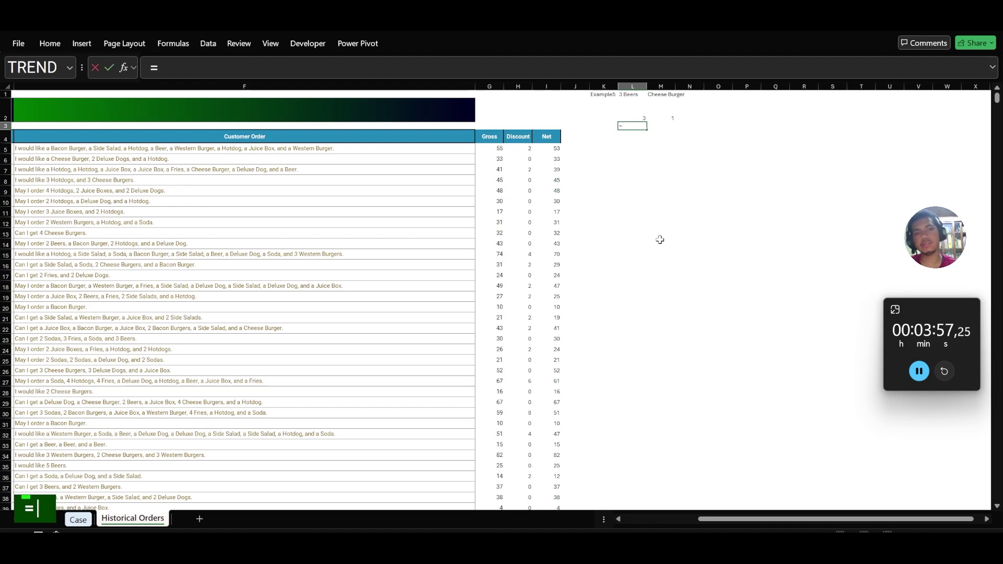
type("if")
key("Tab")
type("iser")
key("Down")
key("Tab")
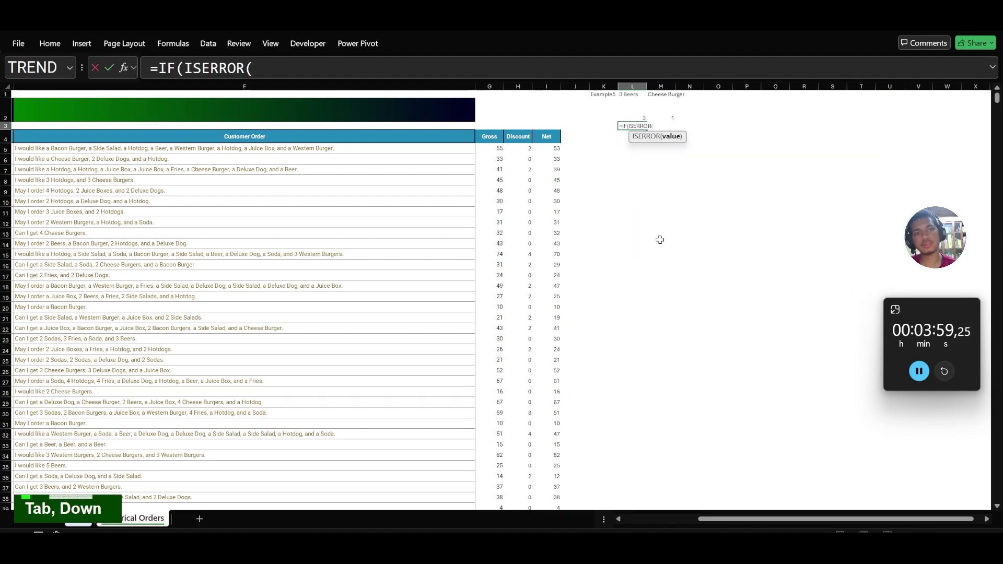
type("val")
key("Tab")
type("lef")
key("Tab")
key("Up")
key("Up")
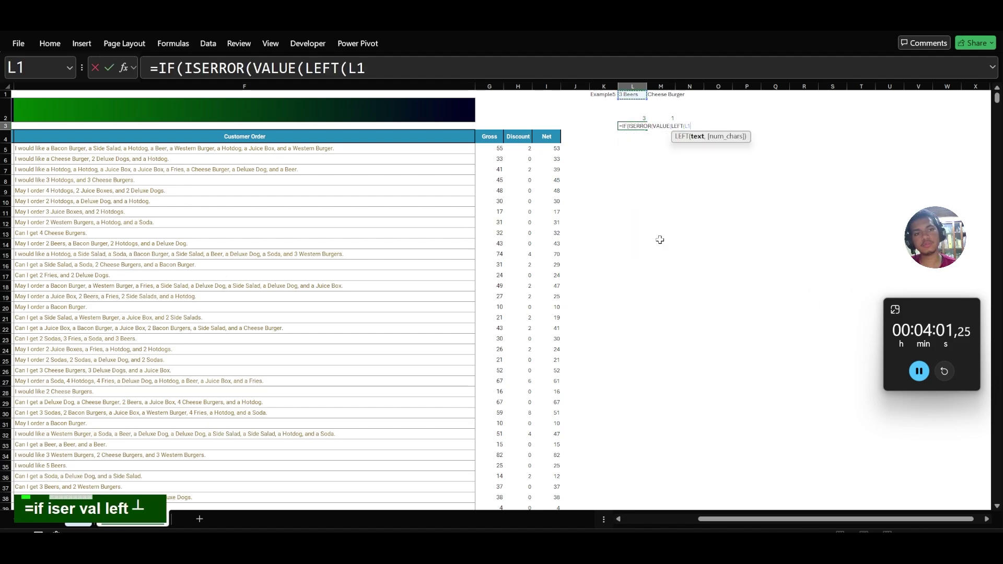
type(")))")
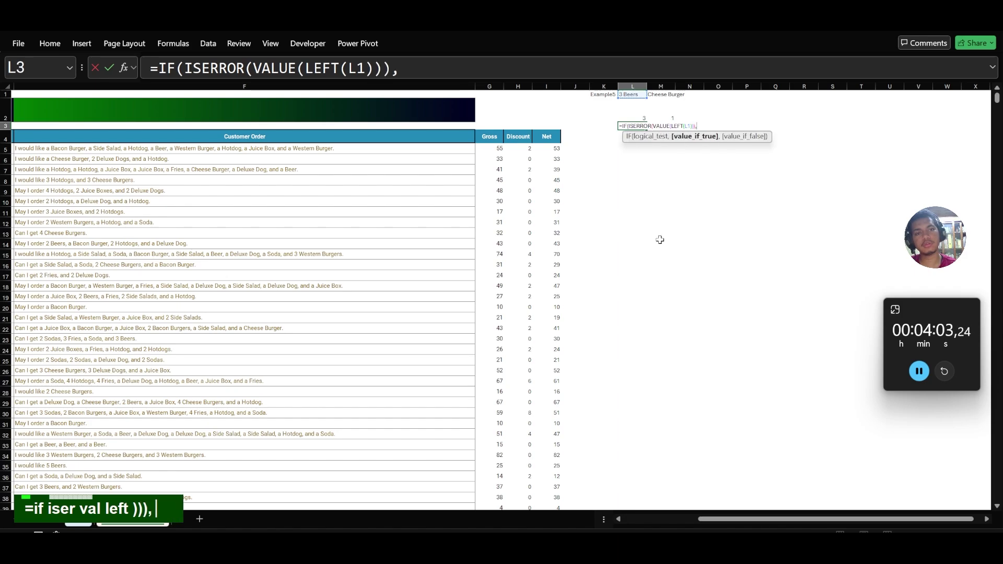
Step: Make the L3 IF return L1 when the test is true, and begin a LET function as its false value
type(",le")
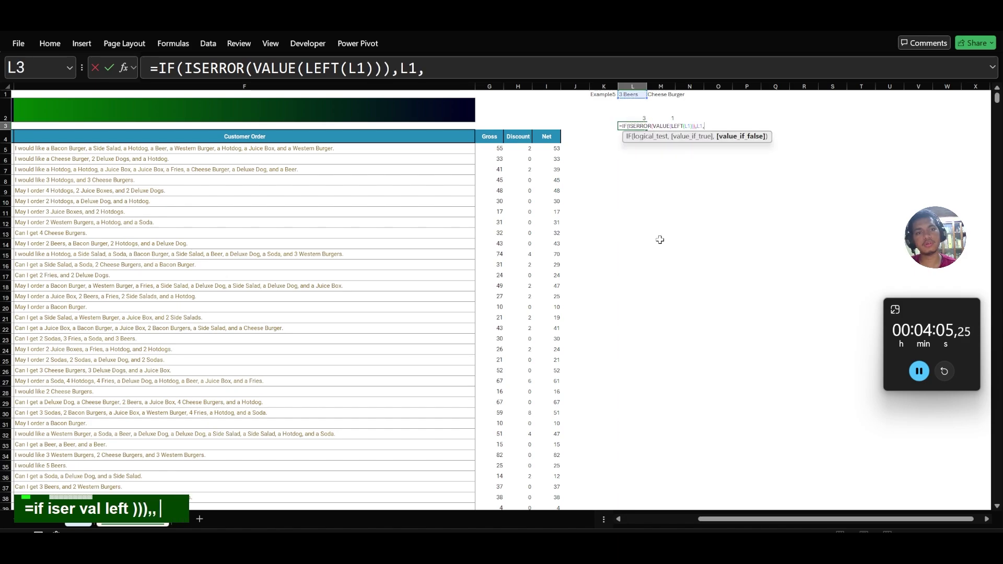
key("Tab")
key("BackSpace")
key("BackSpace")
key("BackSpace")
type("t")
key("Tab")
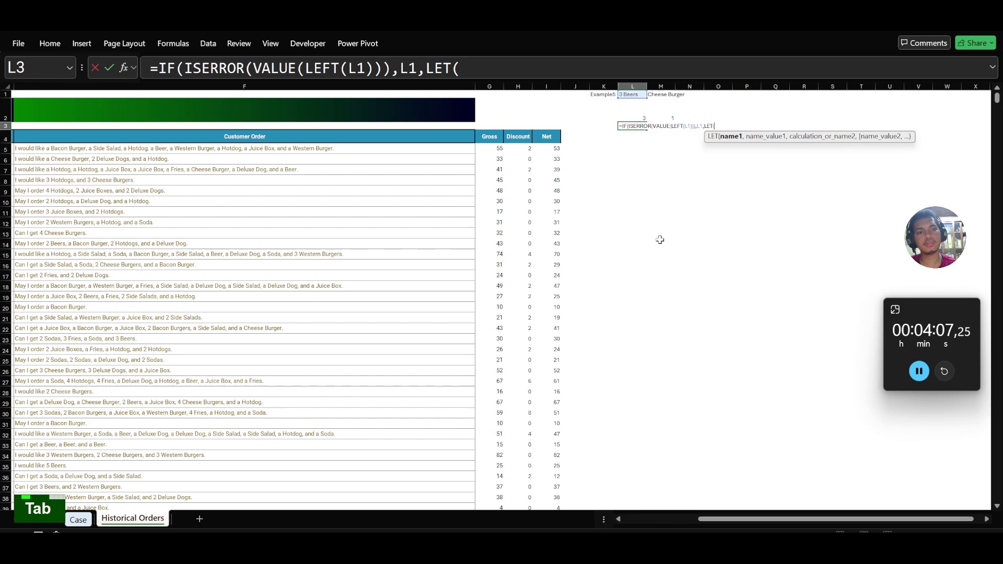
Step: Define the LET variable a as TEXTAFTER(L1," ") in the L3 formula
type("a,afe")
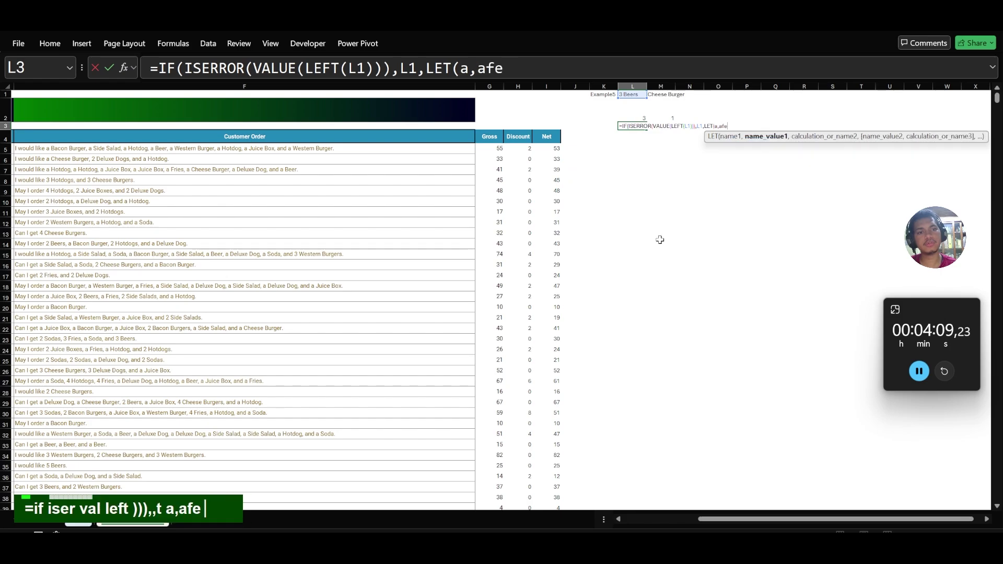
key("BackSpace")
type("ter")
key("Tab")
key("Up")
key("Up")
type(",")
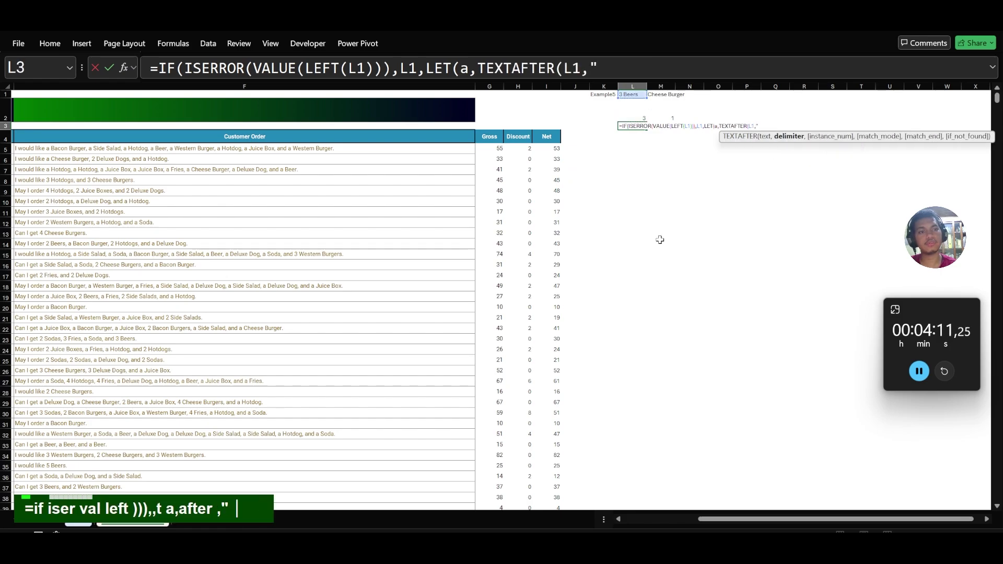
type("\" \"),if")
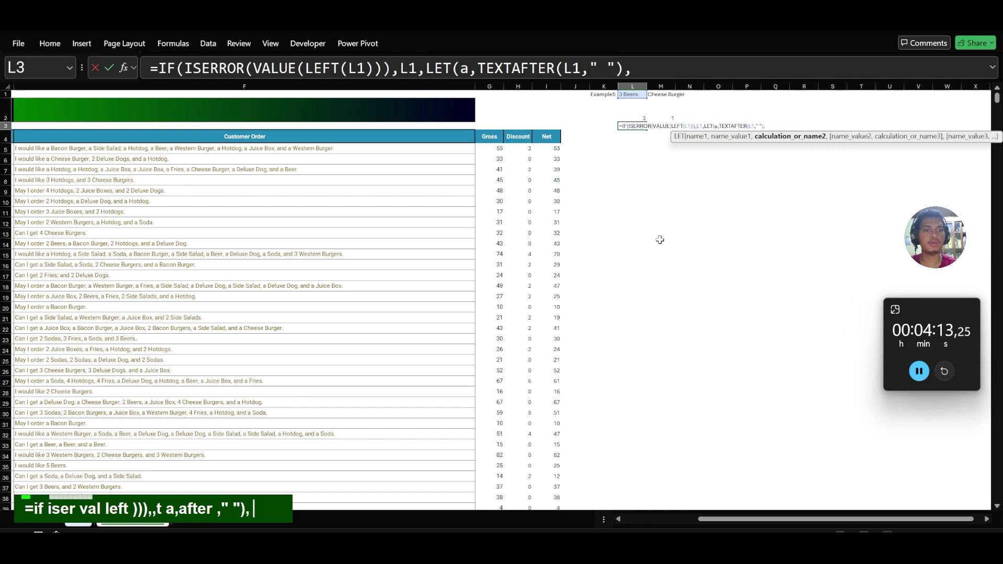
Step: Add a nested IF to the LET calculation that returns "Juice Box" when a equals "Juice Boxes"
key("Tab")
type("a")
type("=")
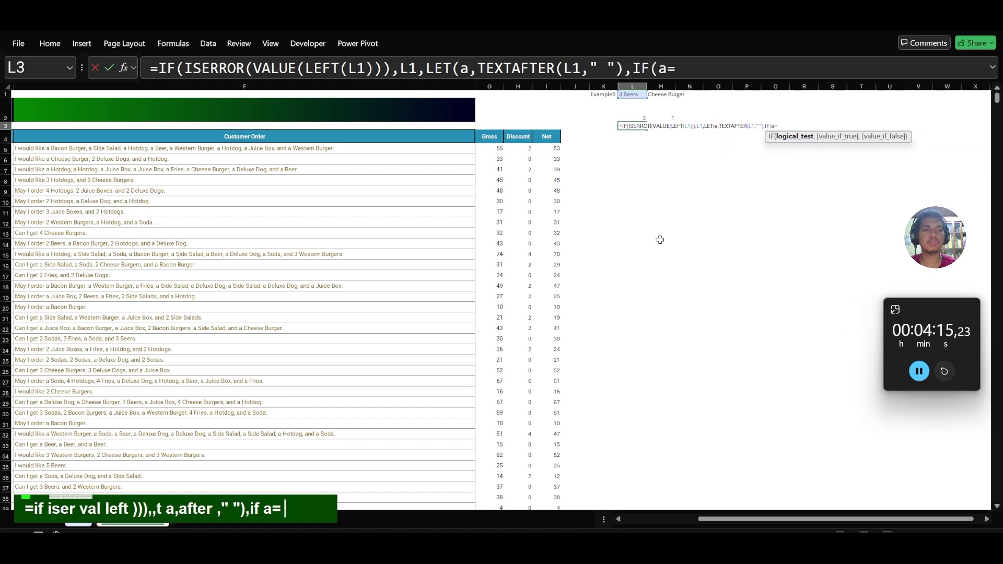
type("\"Juice Boxes")
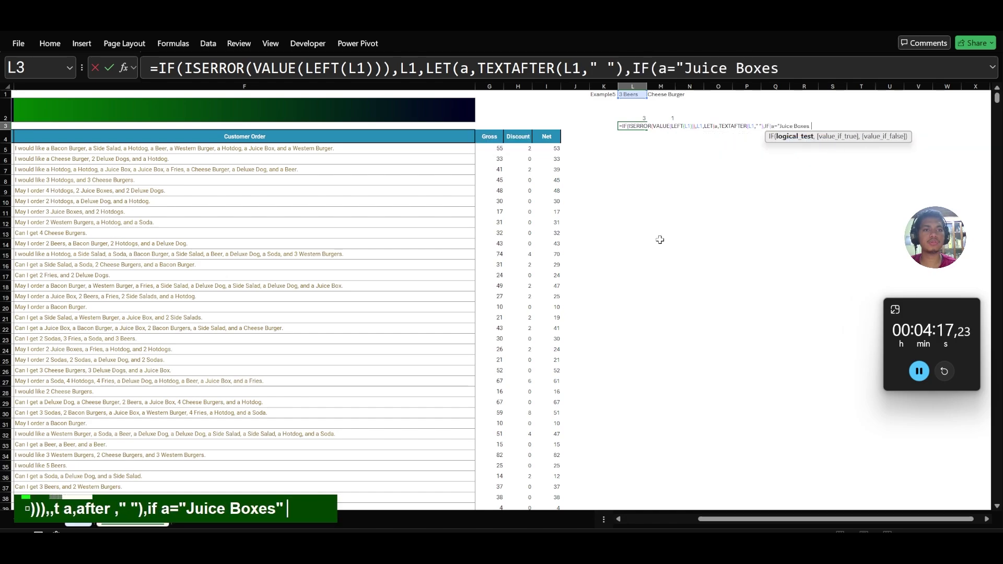
type("\",\"Juice Box")
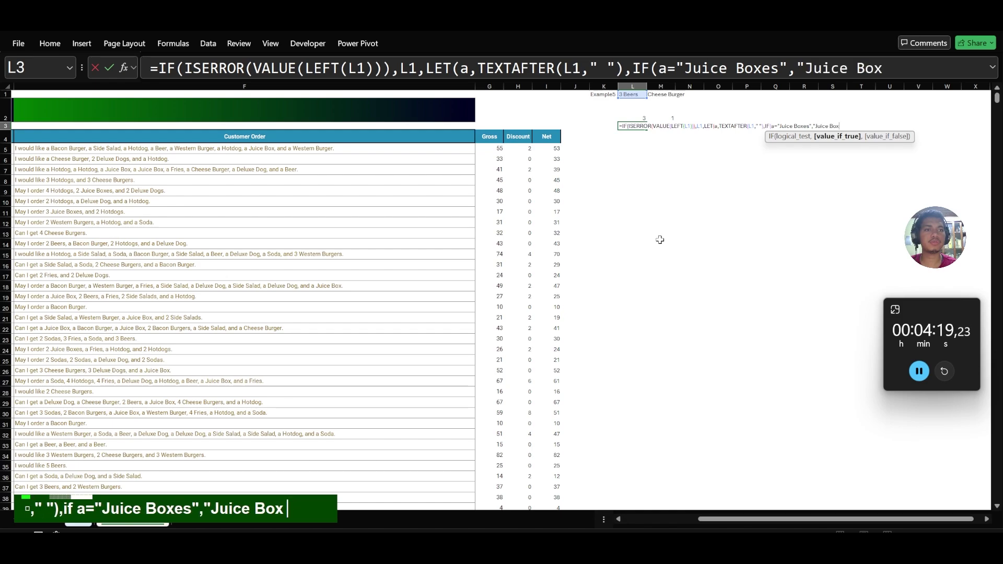
Step: Complete the nested IF with LEFT(a,LEN(a)-1) as its false value and enter the L3 formula
type("\",left")
key("Tab")
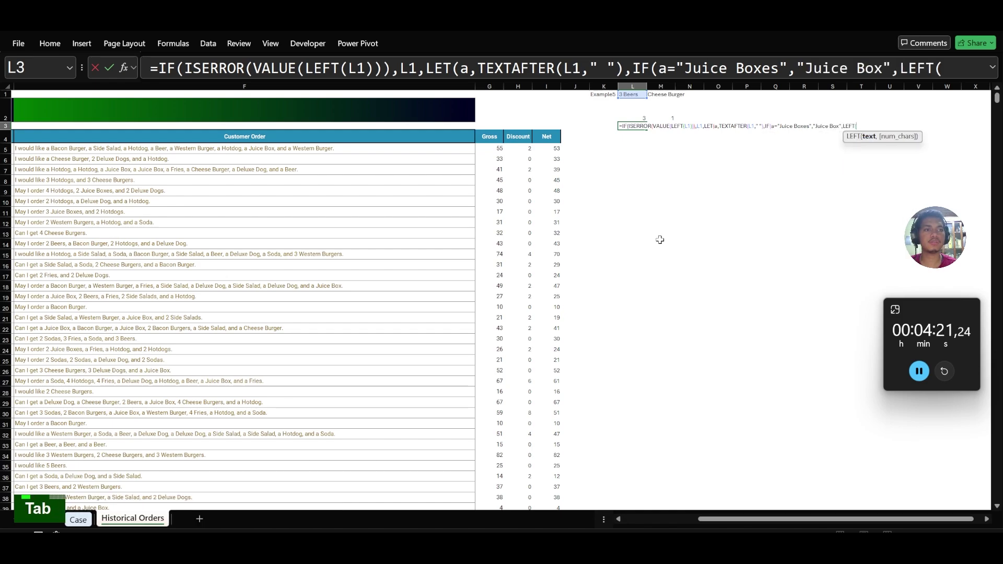
type("a,lef")
key("BackSpace")
type("n")
key("Tab")
type("a")
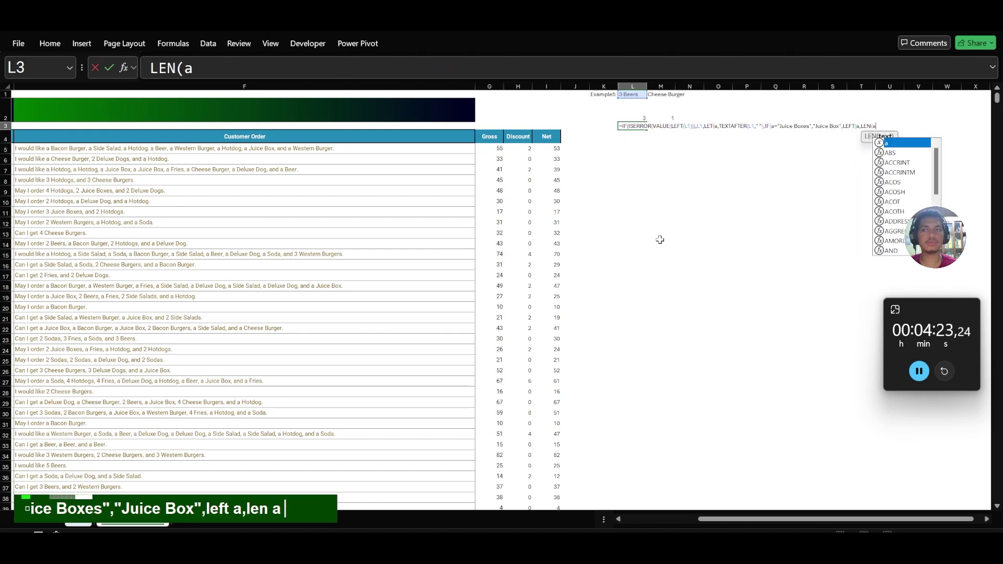
type(")-1))))")
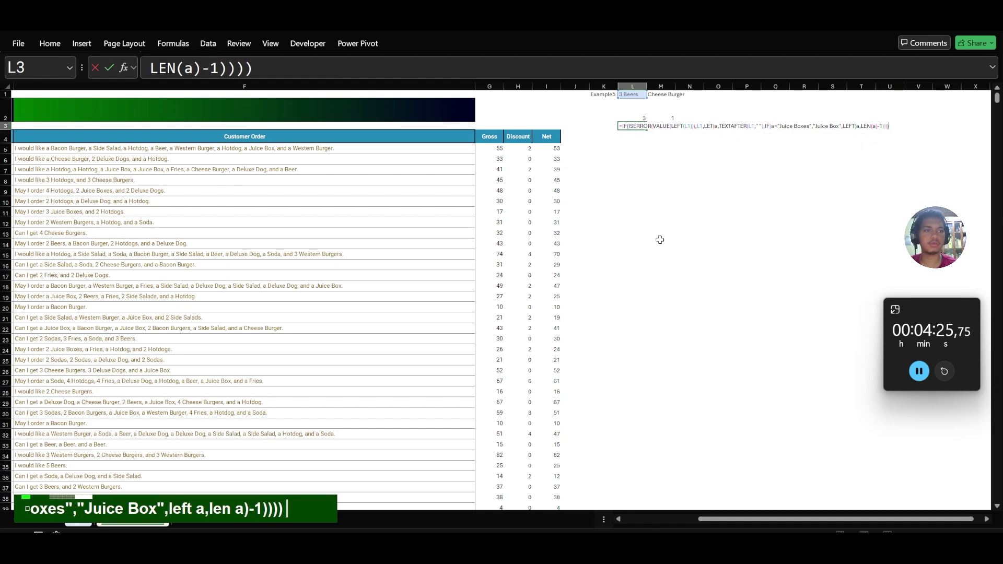
key("Return")
Step: Fill the singular item name formula from L3 across to M3
key("Up")
key("Right")
key("ctrl+r")
key("Left")
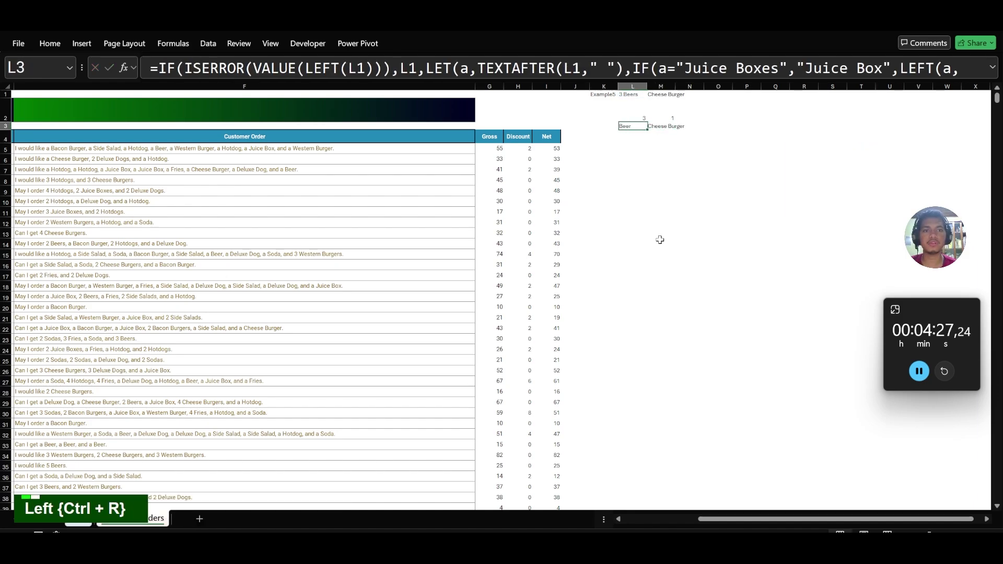
Step: Begin a TEXTAFTER formula in J5 with the first customer order in F5 as its text
key("Left")
key("Down")
key("Down")
key("Left")
key("Left")
key("Left")
key("Left")
key("Left")
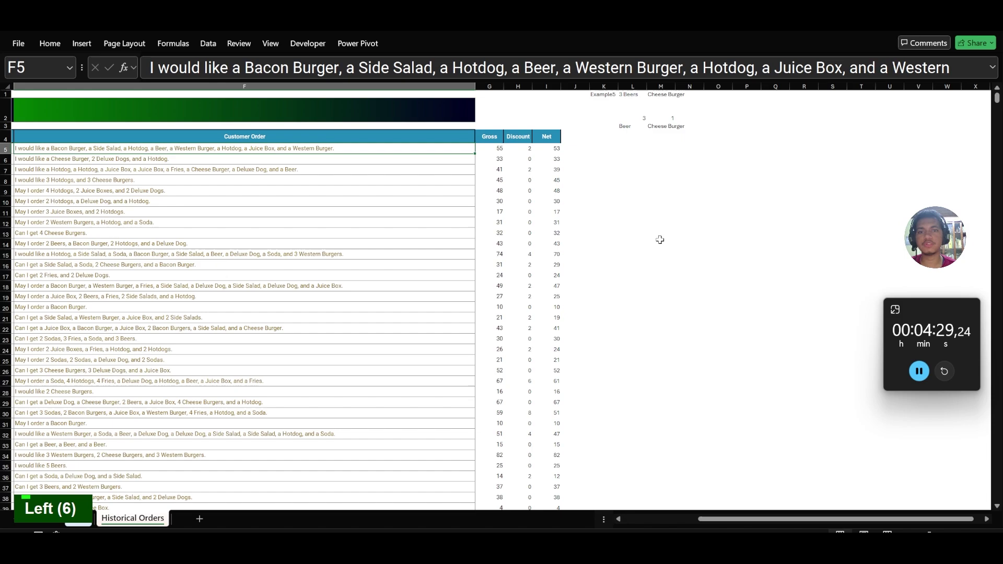
key("Right")
key("Right")
key("Right")
key("Right")
type("=")
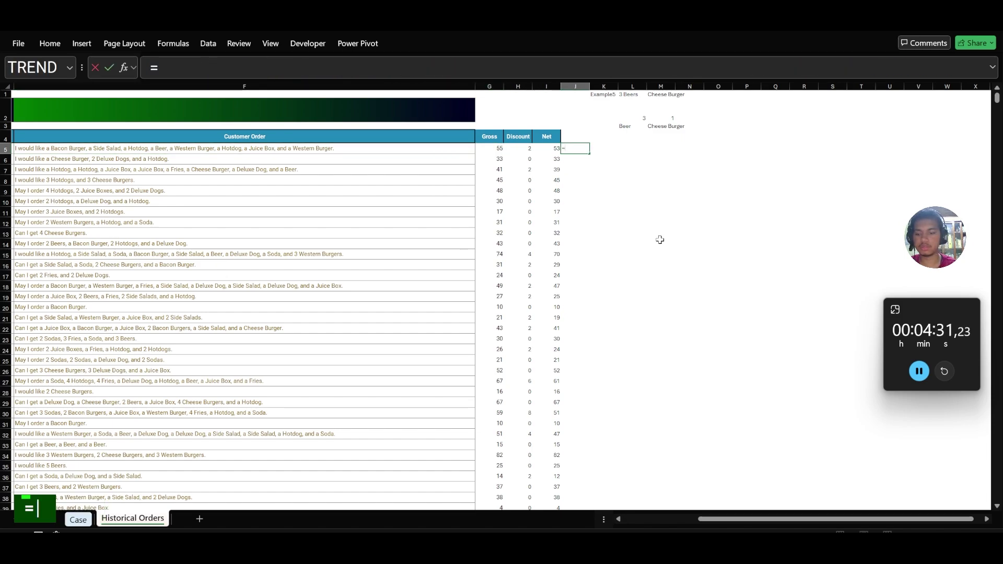
type("after")
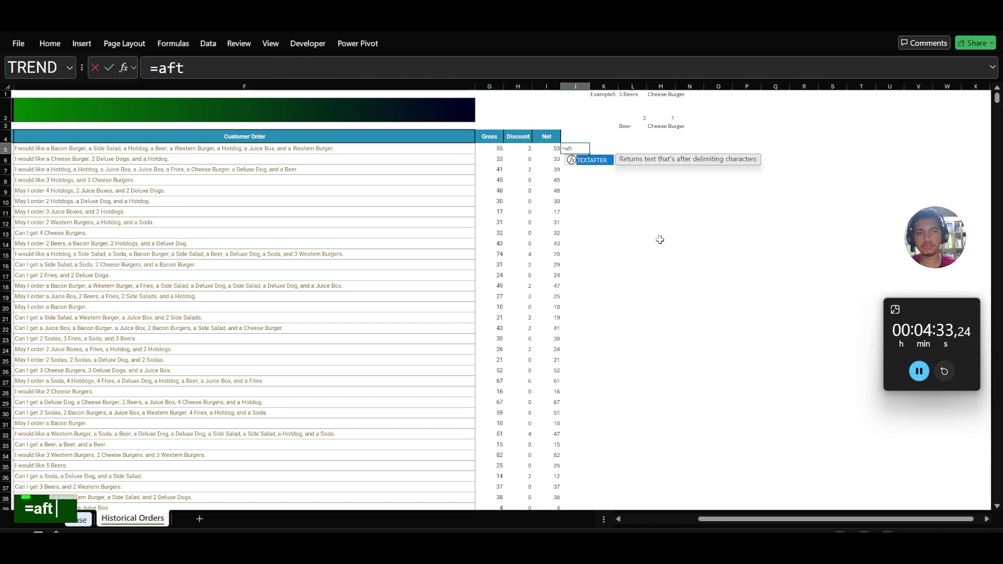
key("Tab")
key("Left")
key("Left")
key("Left")
key("Left")
type(",")
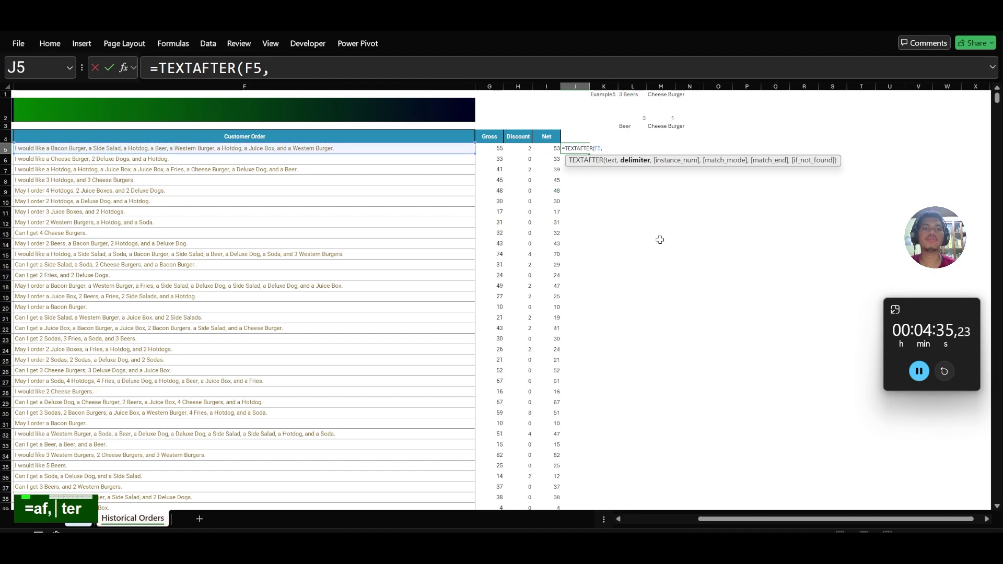
Step: Complete the J5 TEXTAFTER with a space as delimiter and instance number 3, and enter it
type("\" \",3")
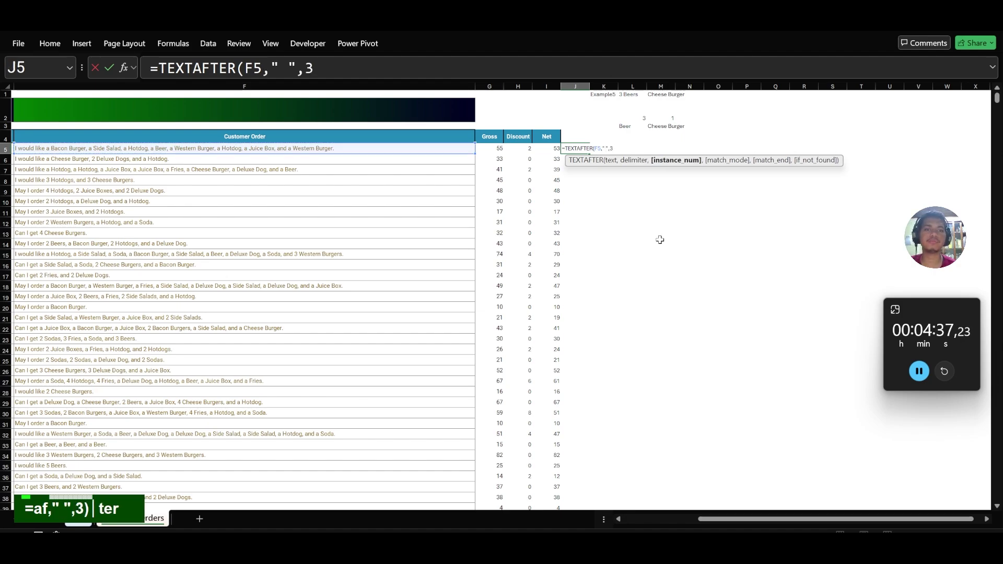
type(")")
key("Return")
key("Up")
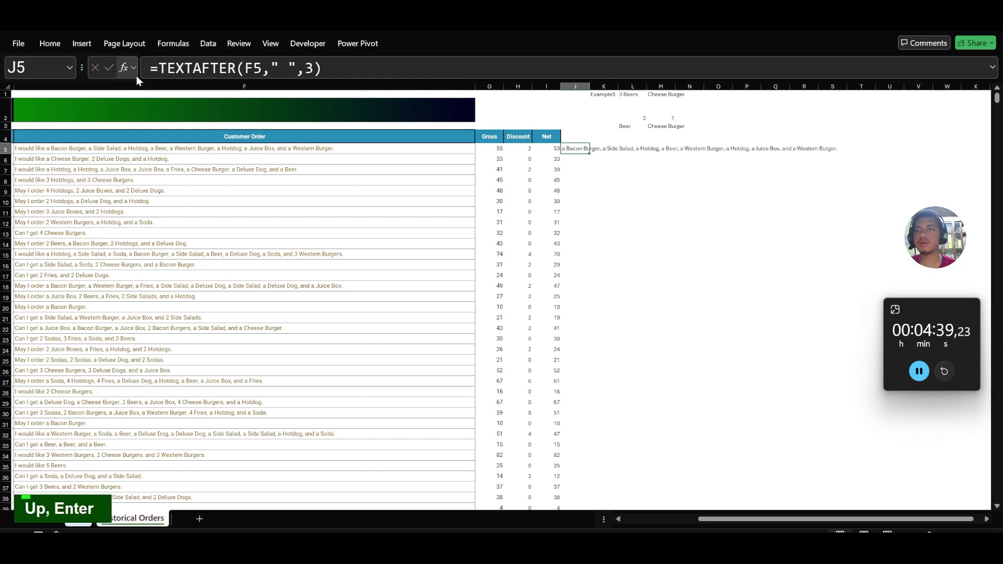
Step: Wrap the TEXTAFTER in J5 in two nested SUBSTITUTE functions
left_click(162, 69)
type("sub")
key("Tab")
type("subs")
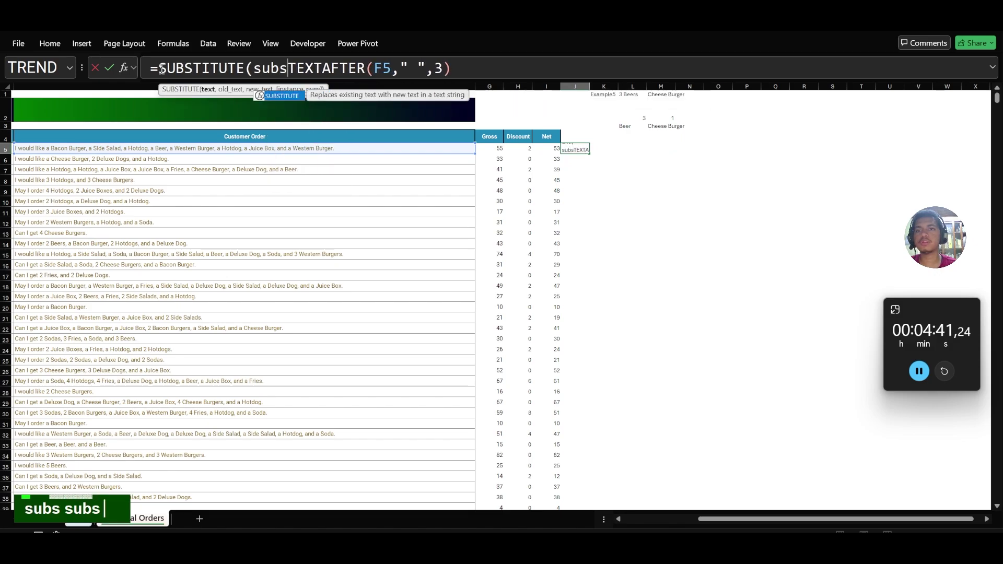
key("Tab")
Step: Complete the nested SUBSTITUTE functions in J5 to replace "." and "and " with empty text, and enter the formula
key("ctrl+Down")
type(",")
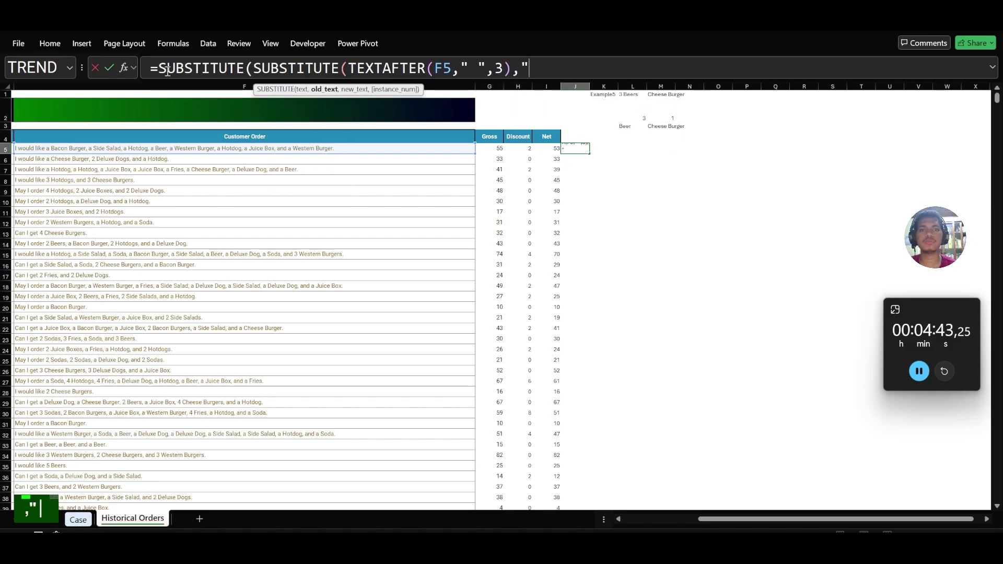
type("\".\",\"\"),\"")
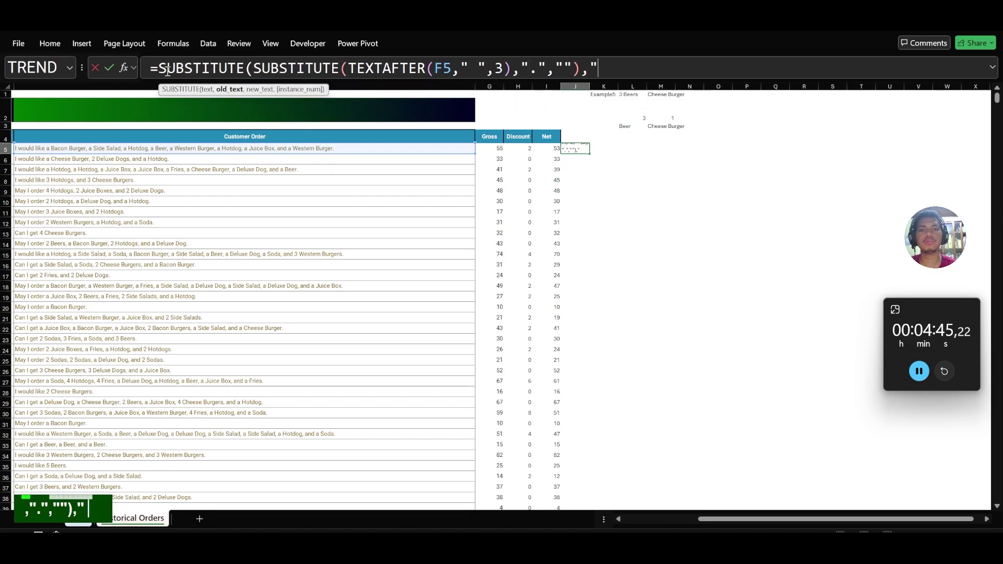
type("and \"")
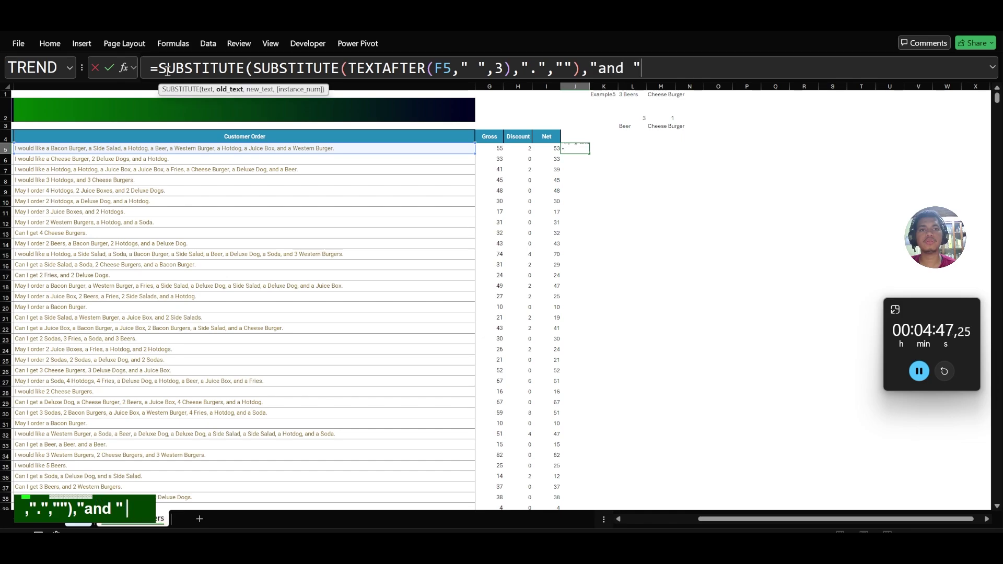
type(",\"\")")
key("Return")
key("Up")
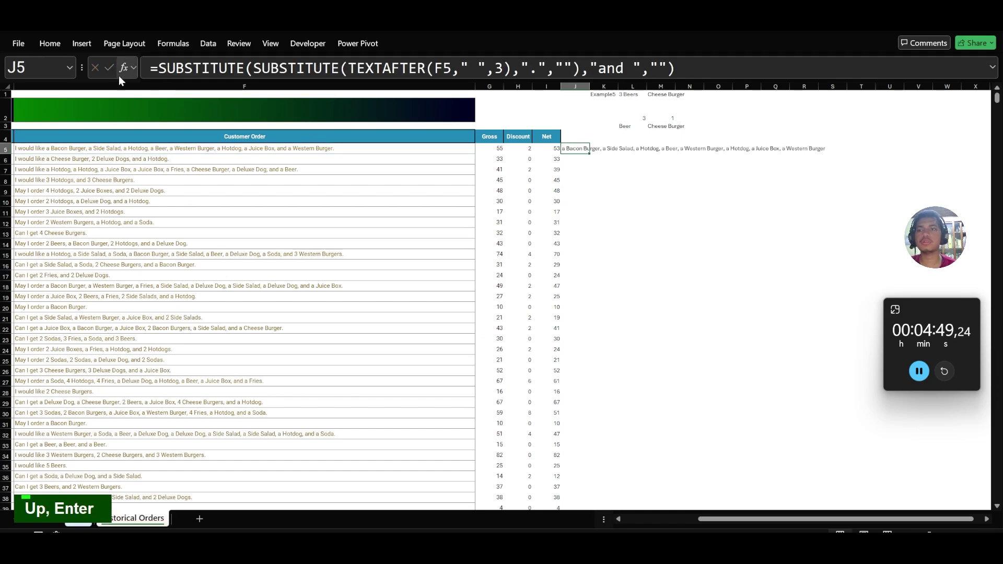
Step: Wrap the J5 formula in TEXTSPLIT with ", " as the row delimiter and no column delimiter
left_click(159, 72)
type("textsp")
key("Tab")
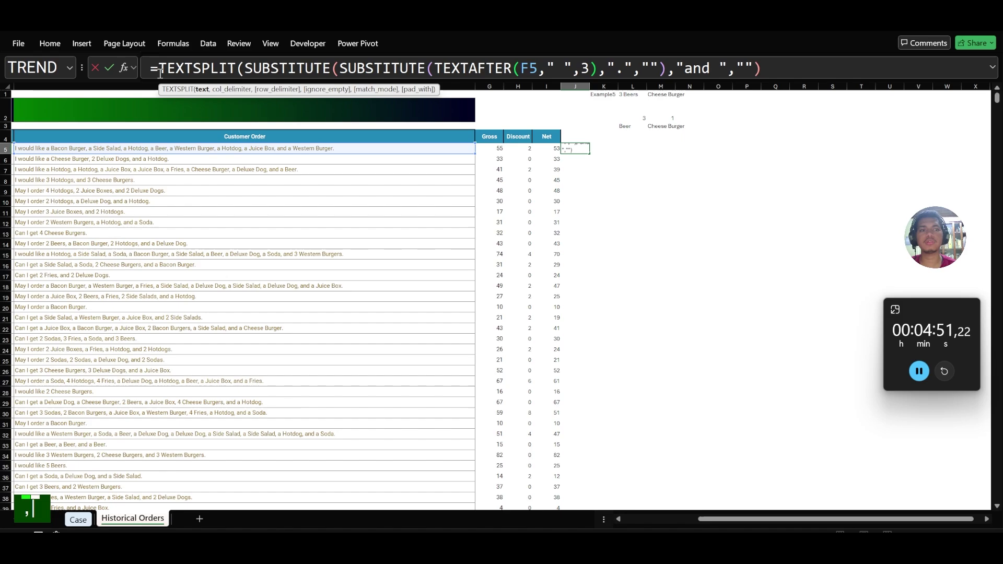
key("End")
type(",,\", \")")
key("Return")
key("Up")
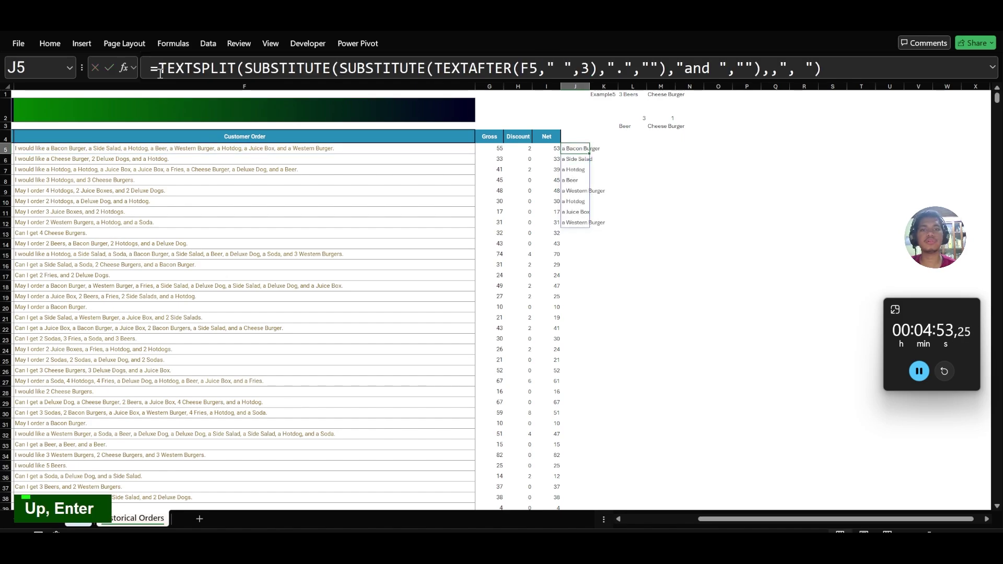
Step: Wrap the J5 formula in LET with the TEXTSPLIT result named a, and expand the formula bar for a second line
left_click(157, 68)
type("let")
key("Tab")
type("a,")
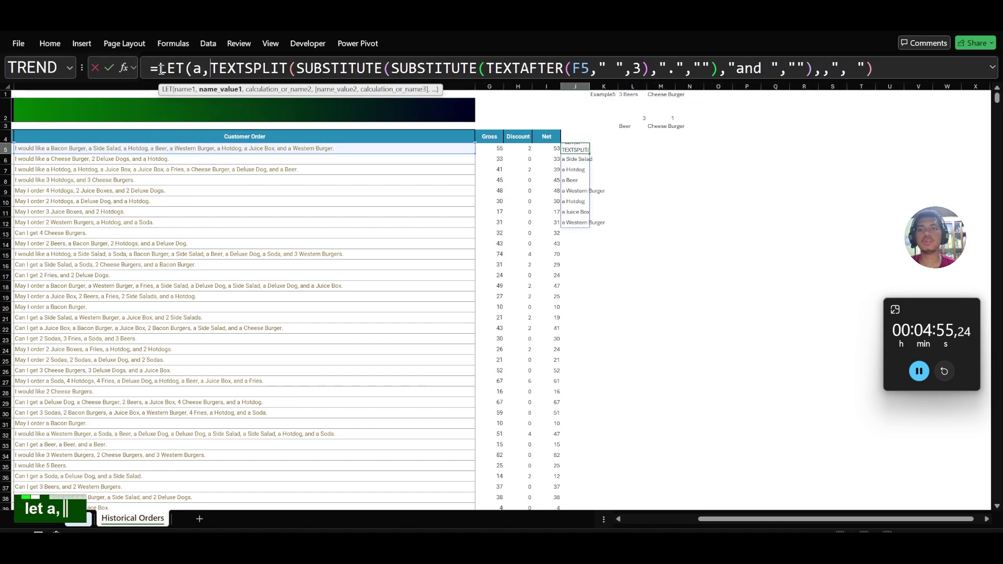
key("ctrl+Down")
type(",")
key("ctrl+shift+u")
key("alt+Return")
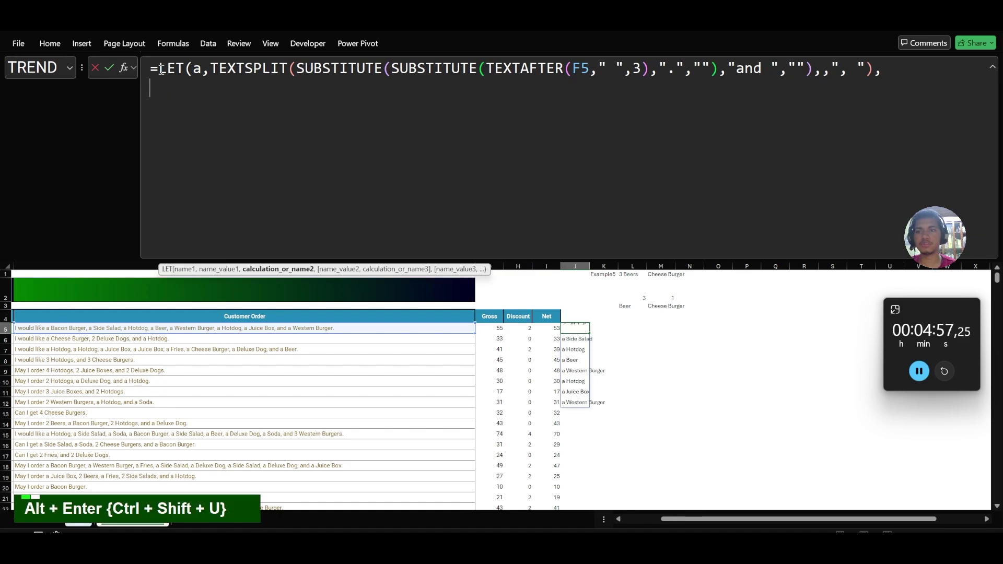
Step: Define the LET variable b as IFERROR(VALUE(LEFT(a)),1) and start a variable c on a new line
type("b,ifer")
key("Tab")
type("va")
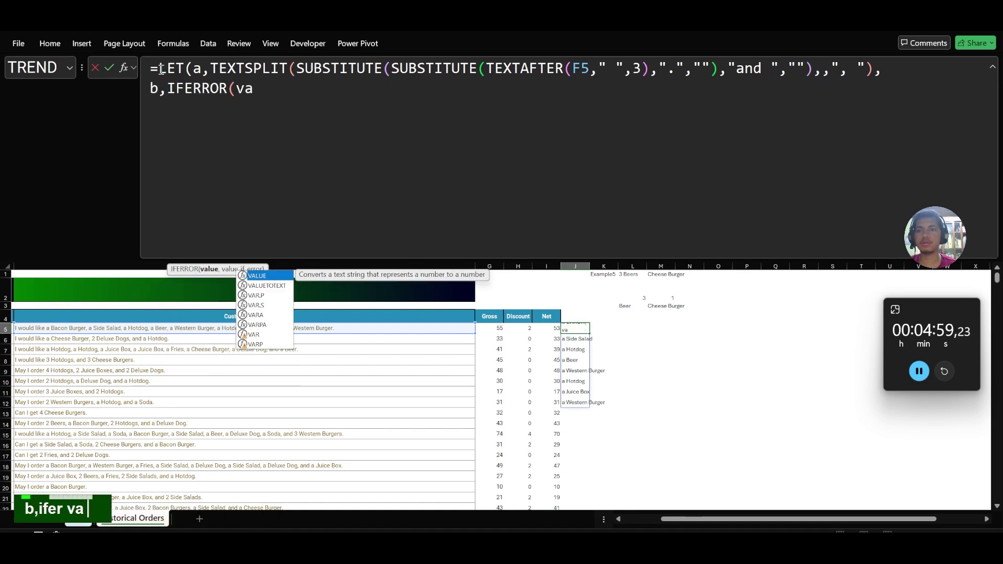
key("Tab")
type("left")
key("Tab")
type("a")
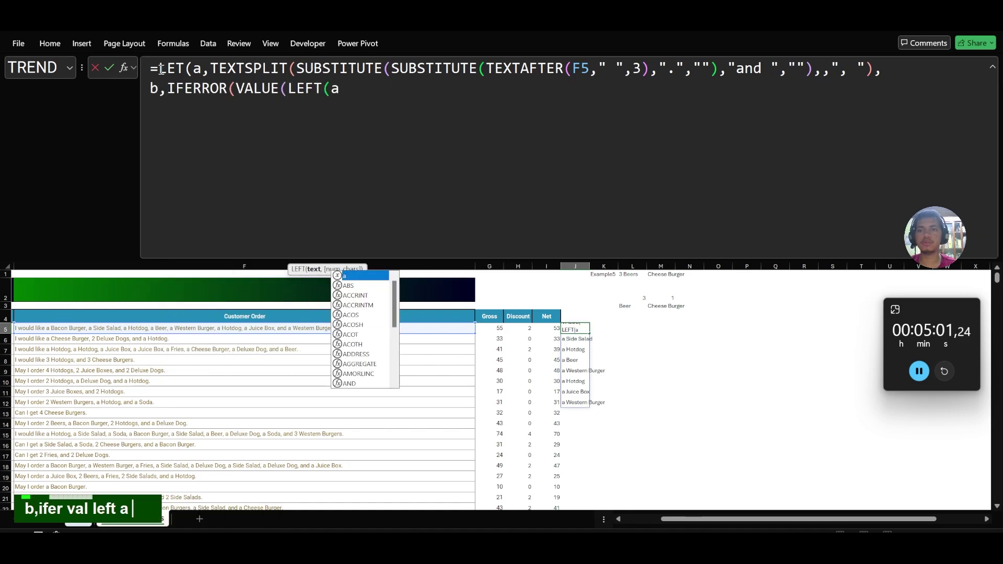
type(")),1);")
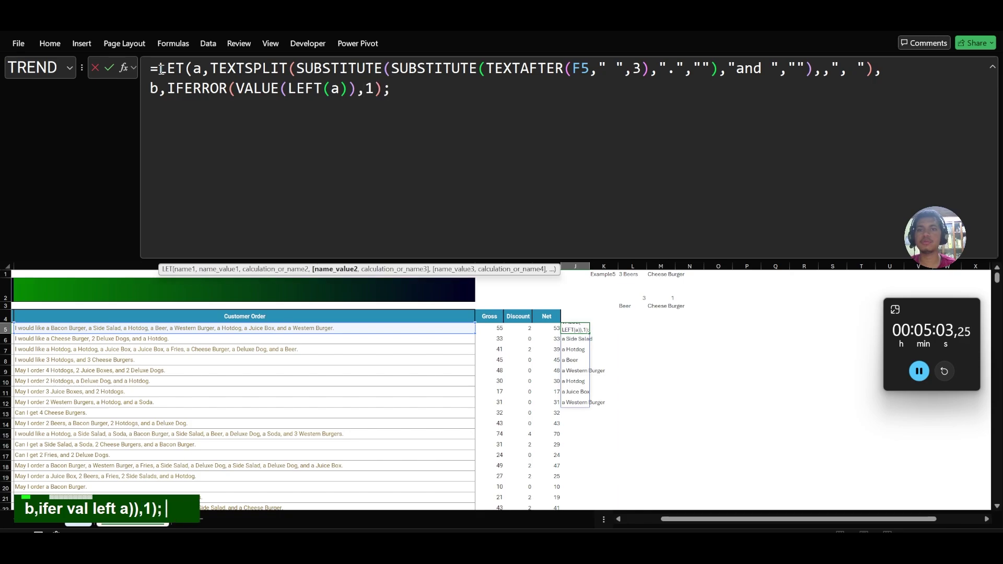
key("alt+Return")
key("BackSpace")
key("BackSpace")
type(",")
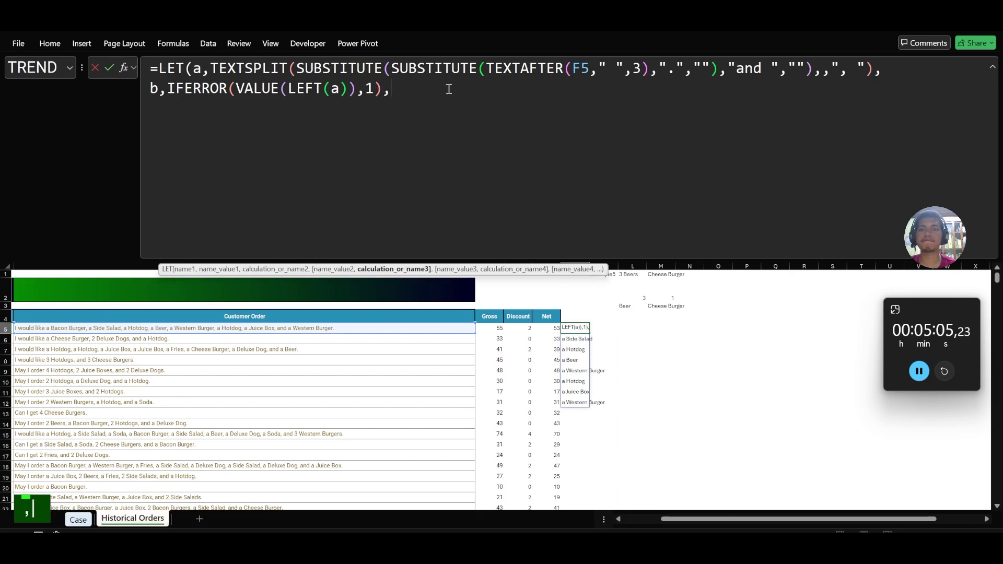
key("alt+Return")
type("c,af")
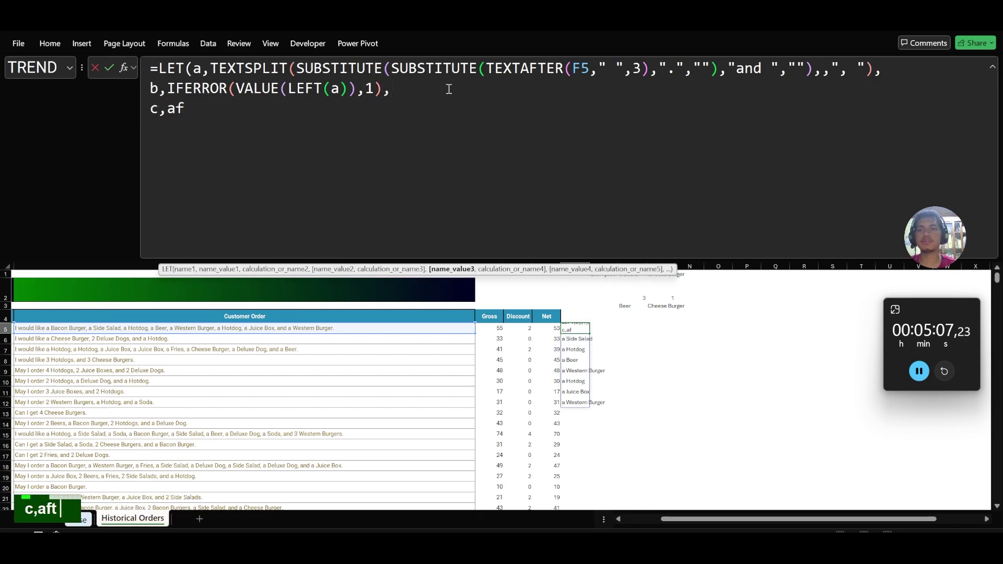
type("ter")
key("Tab")
key("Escape")
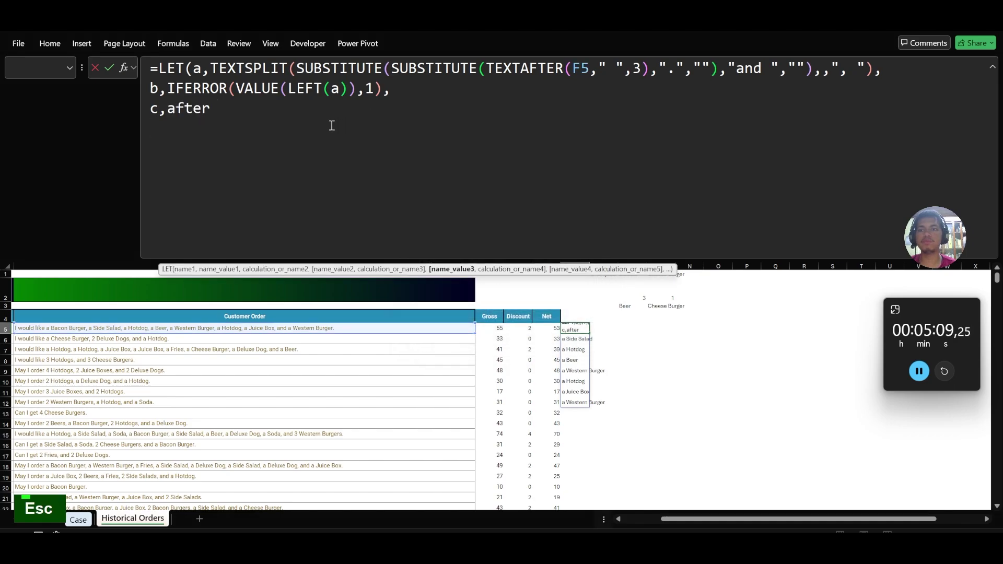
key("BackSpace")
key("BackSpace")
key("BackSpace")
key("BackSpace")
key("BackSpace")
Step: Define c as TEXTAFTER(a," ") and add a new line to the LET formula
type("ft")
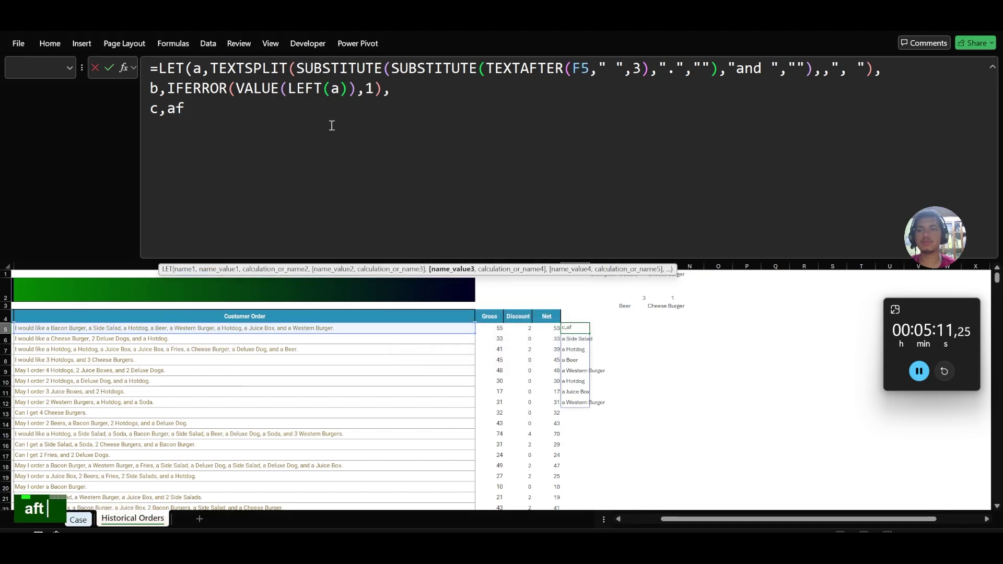
key("Tab")
type("b")
key("BackSpace")
type("a")
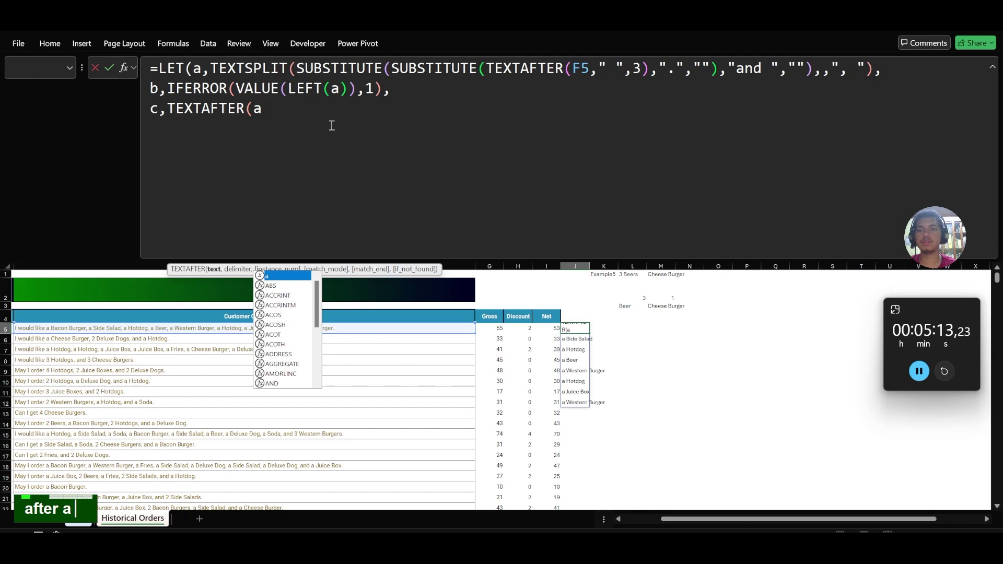
type(",\" \"),")
key("alt+Return")
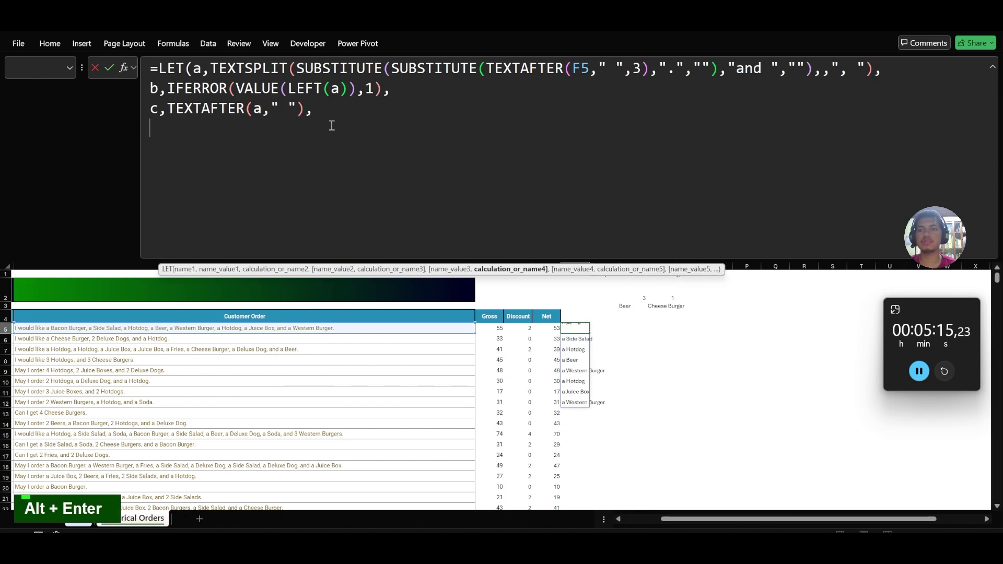
Step: Add variable d with an XLOOKUP of c in the Case sheet's menu item names, Case!K22:K31, joined with "s"
type("d,xlo")
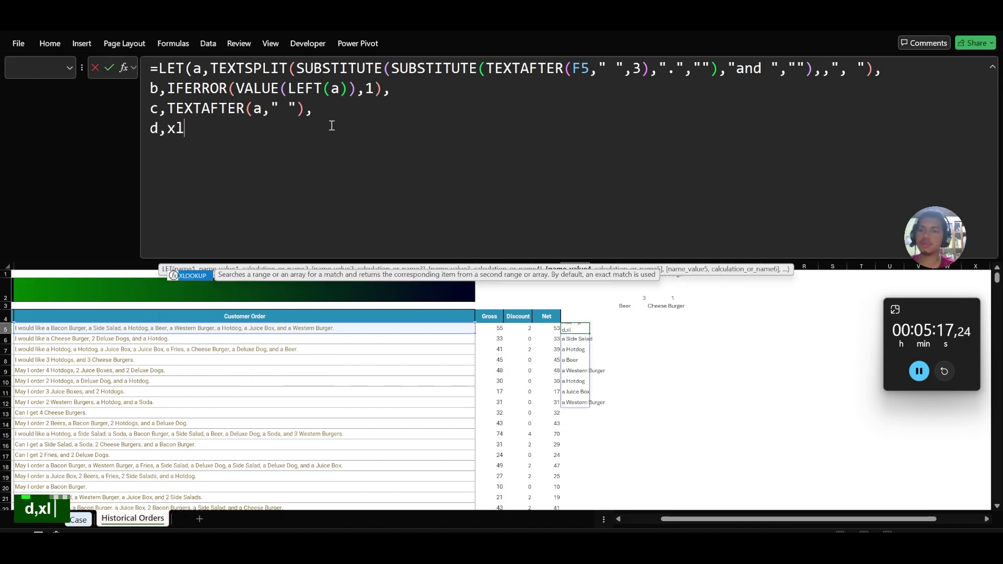
key("Tab")
type("c,")
key("ctrl+Page_Up")
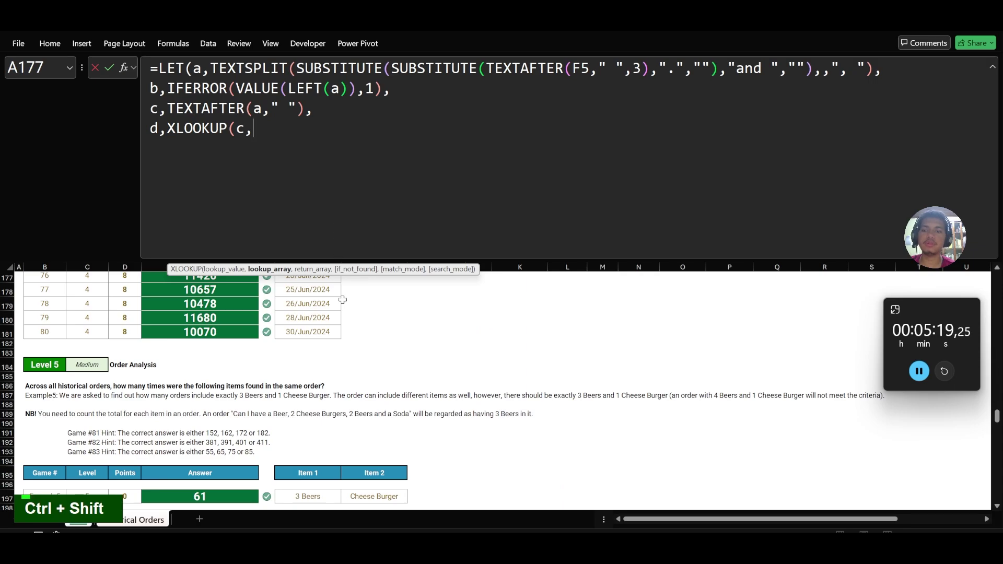
scroll(401, 393, "up", 20)
scroll(401, 393, "down", 5)
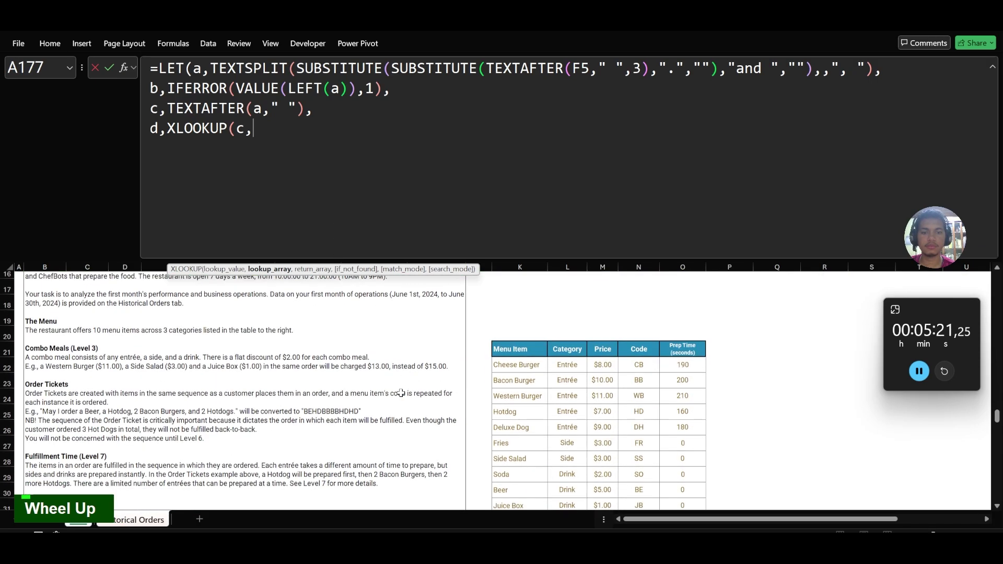
left_click(530, 366)
key("ctrl+shift+Right")
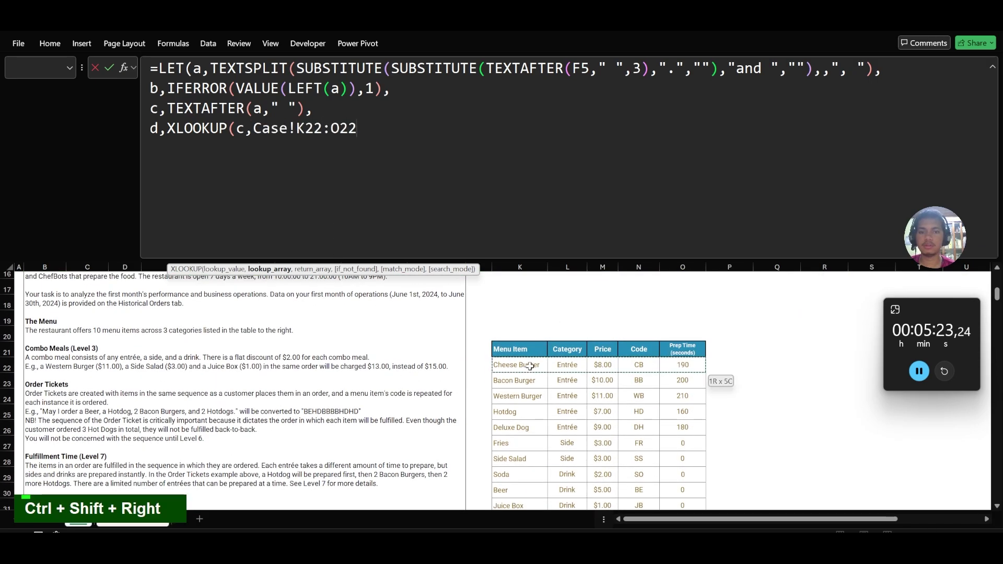
key("ctrl+shift+Left")
key("ctrl+shift+Down")
type("&\"s\",")
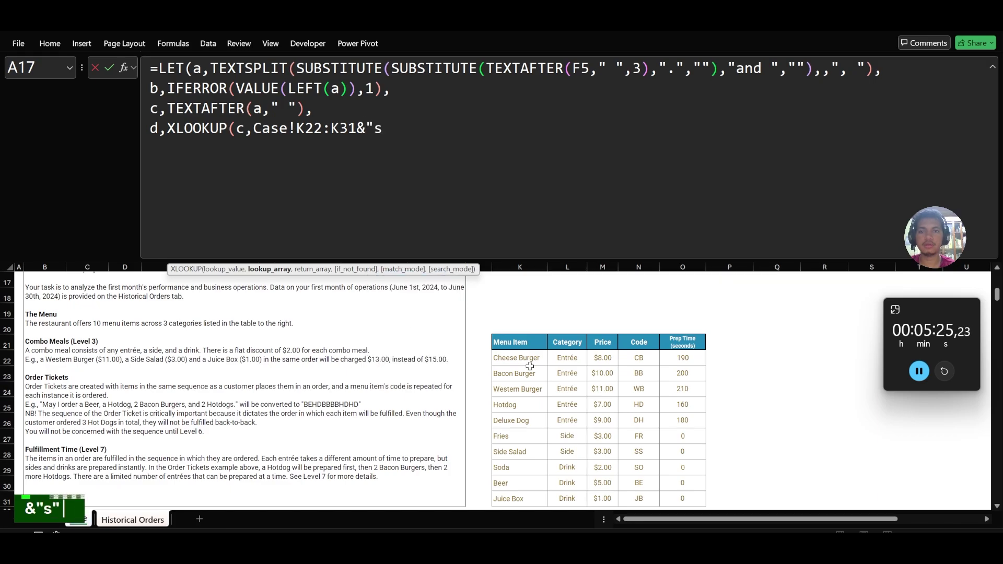
Step: Set the XLOOKUP's return array to Case!K22:K31 and wrap it in IFERROR with c as the fallback value
left_click(515, 362)
key("ctrl+shift+Down")
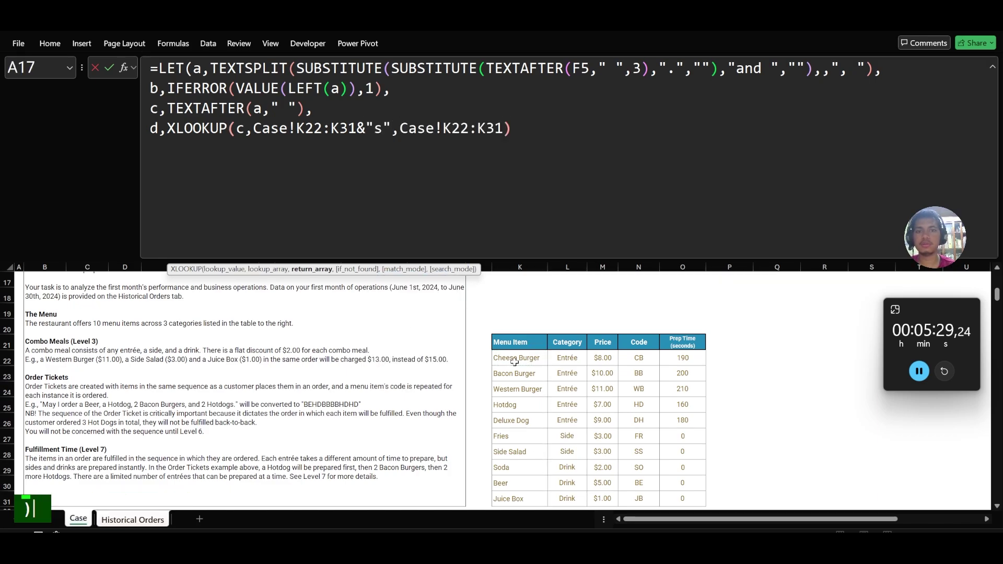
type(")")
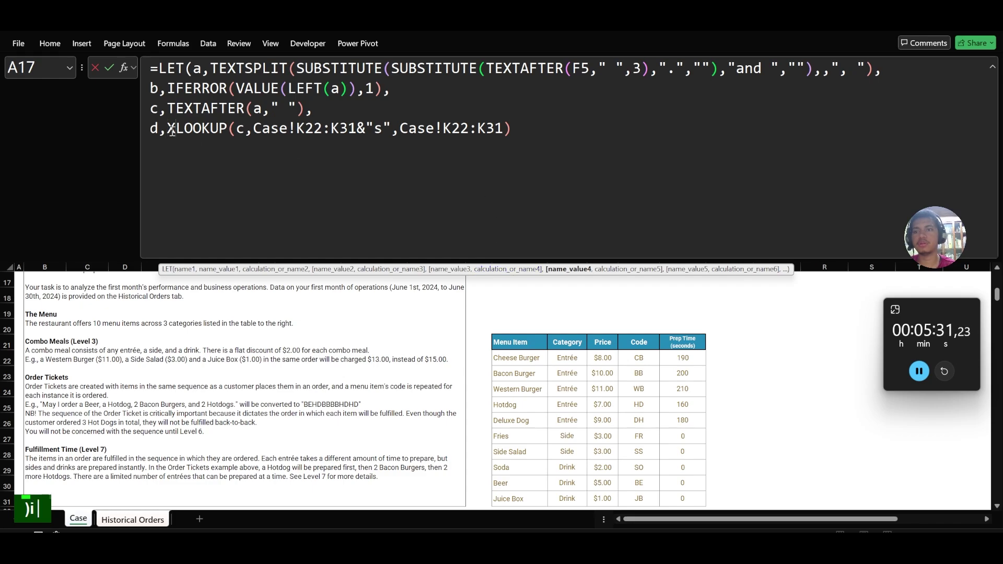
type("ife")
key("Tab")
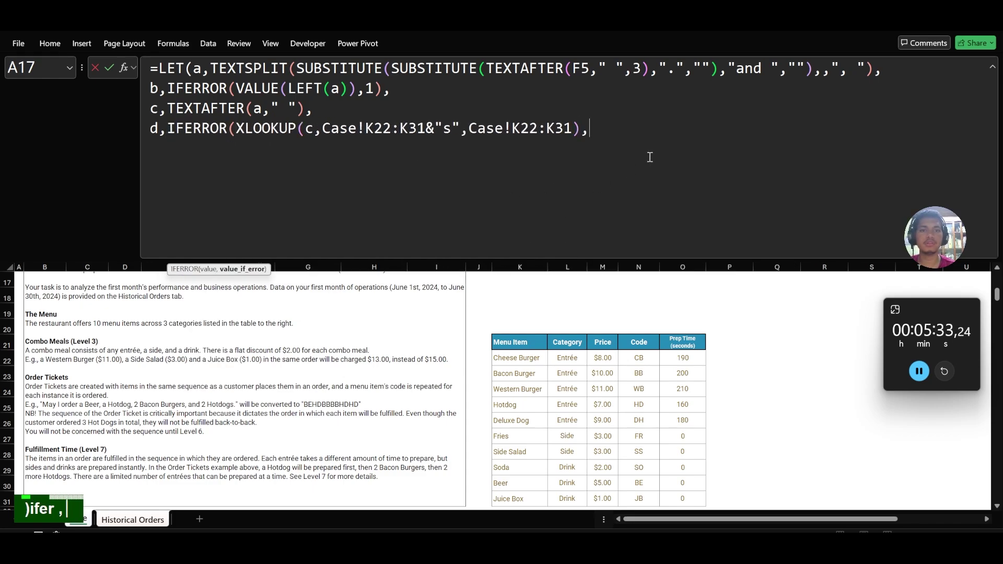
type(",c)")
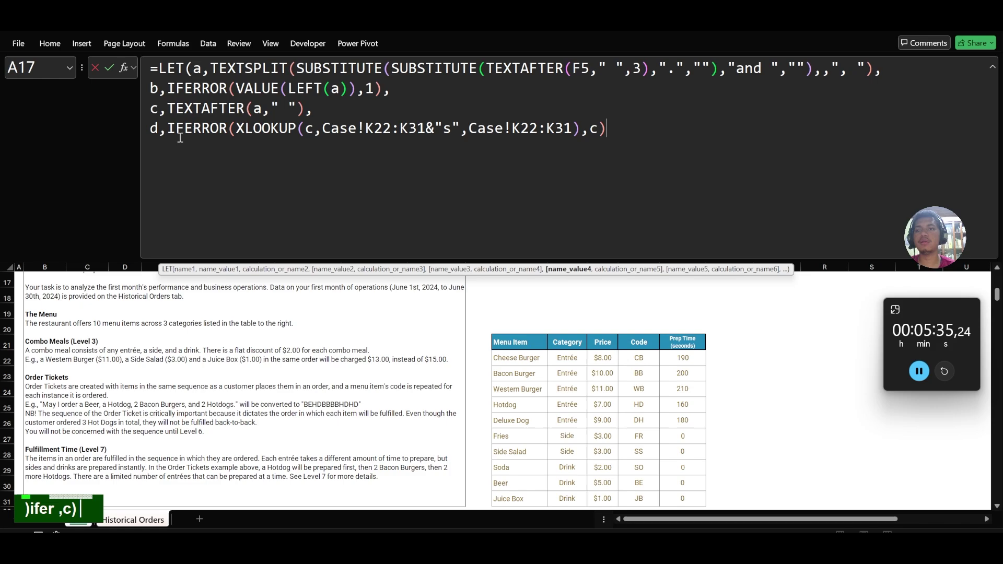
Step: Wrap d's IFERROR in an IF that returns "Juice Box" when c equals "Juice Boxes"
left_click(166, 128)
type("if")
key("Tab")
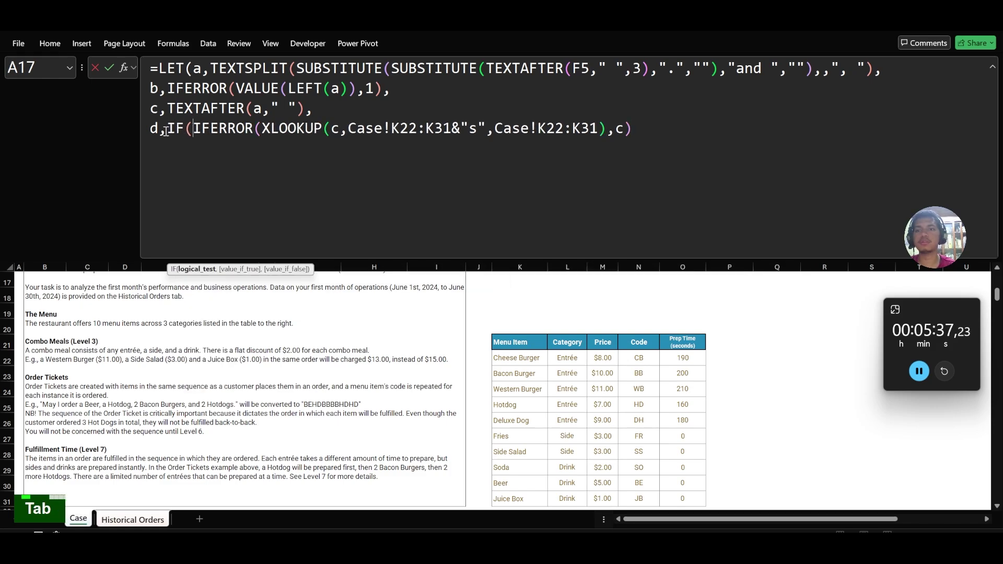
type("c=\"Juice B")
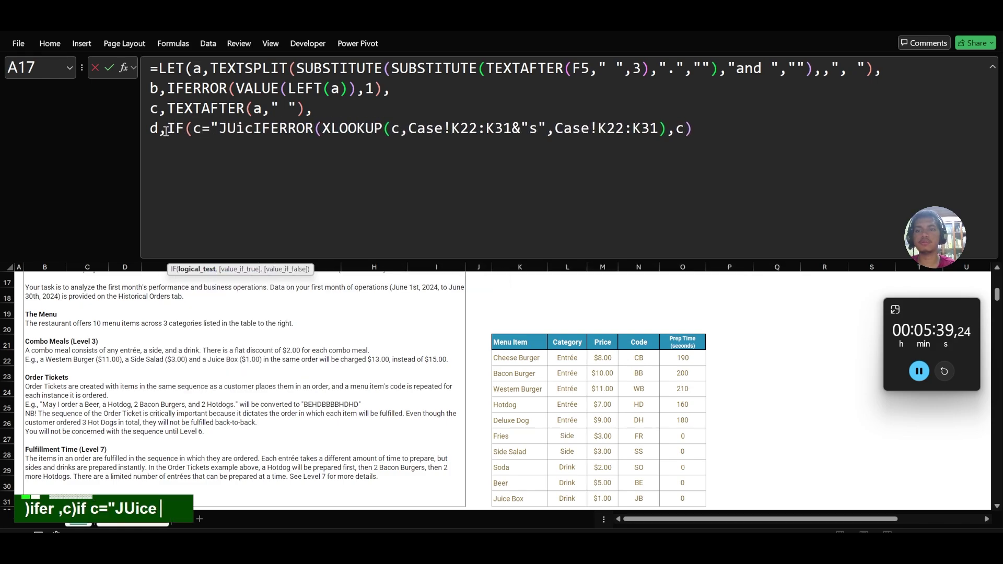
type("oxes\", \"Jui")
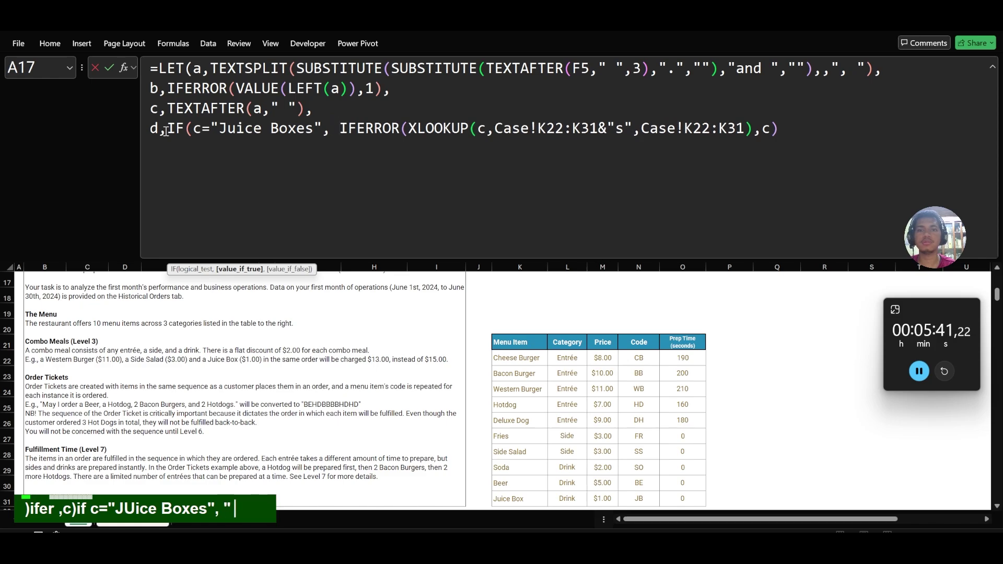
type("ce Box\",")
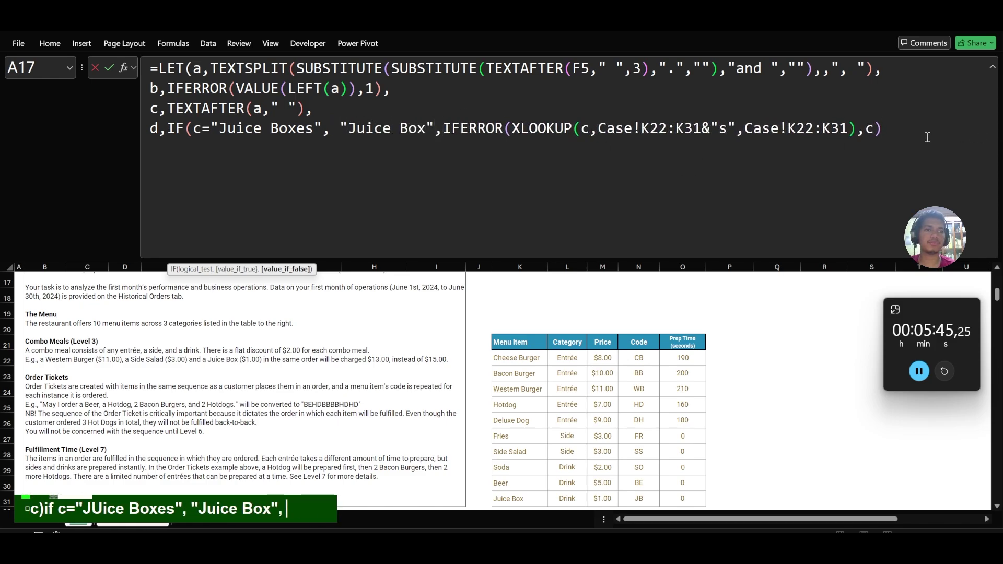
key("End")
type("))")
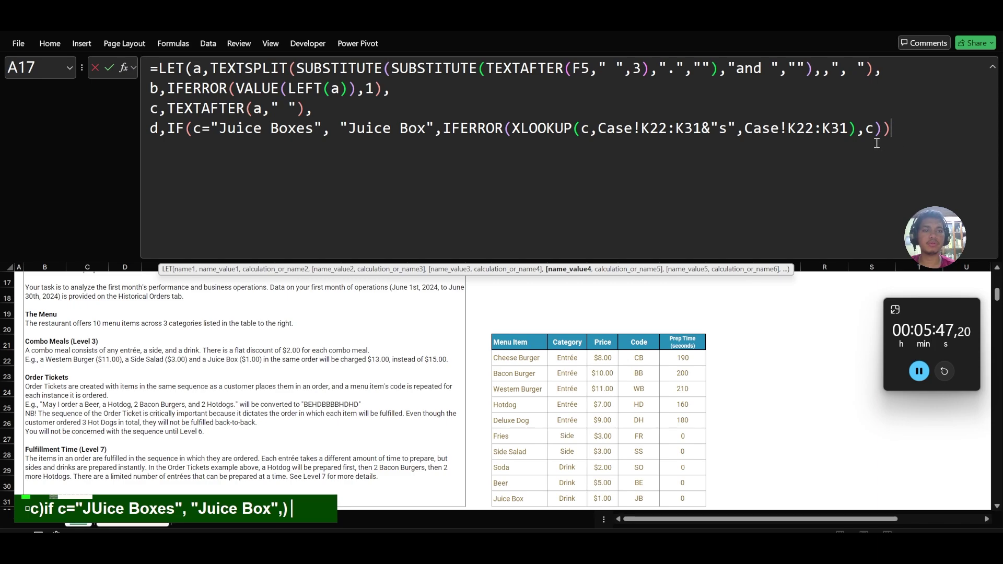
type(",")
Step: Make both XLOOKUP ranges absolute as Case!$K$22:$K$31
left_click_drag(650, 129, 701, 130)
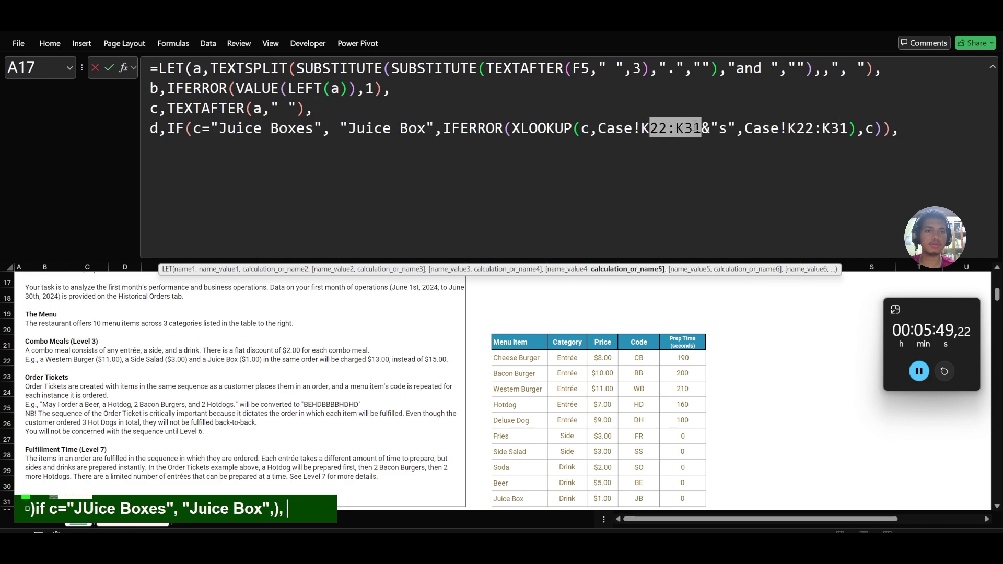
key("F4")
left_click_drag(822, 128, 883, 129)
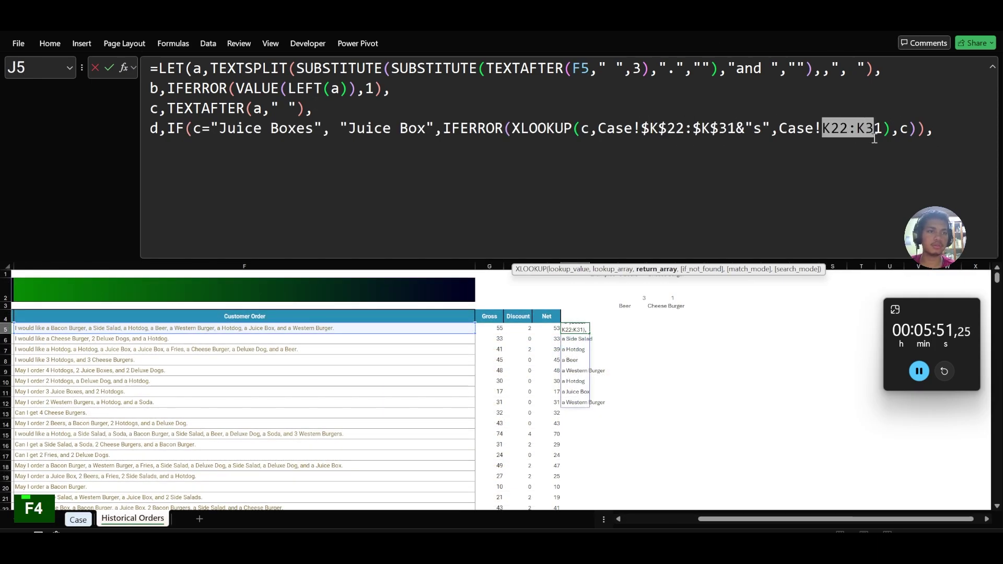
key("F4")
left_click(971, 137)
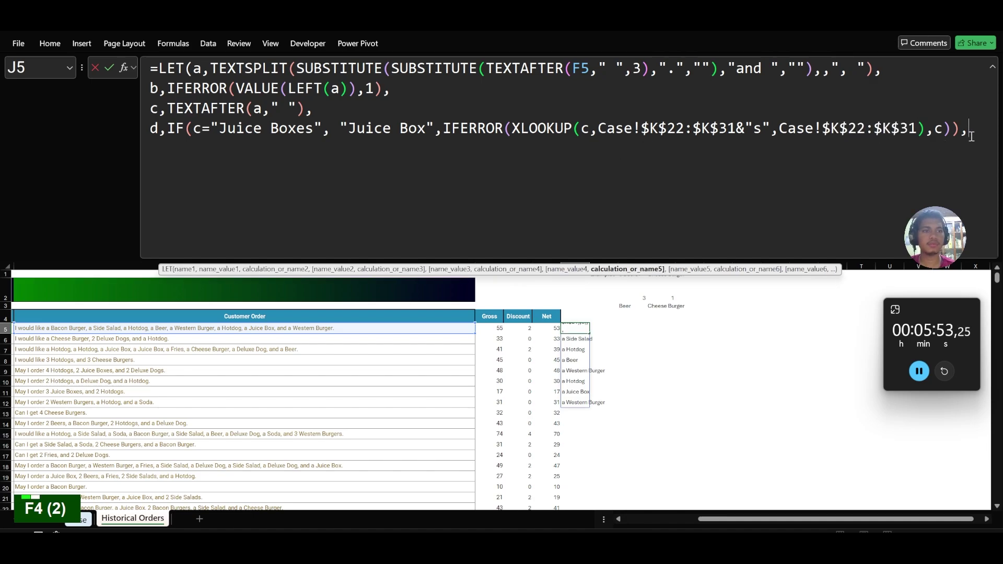
Step: Add variable e to the LET formula in J5 as b&" "&d, joining each quantity with its item name
key("alt+Return")
type("e,")
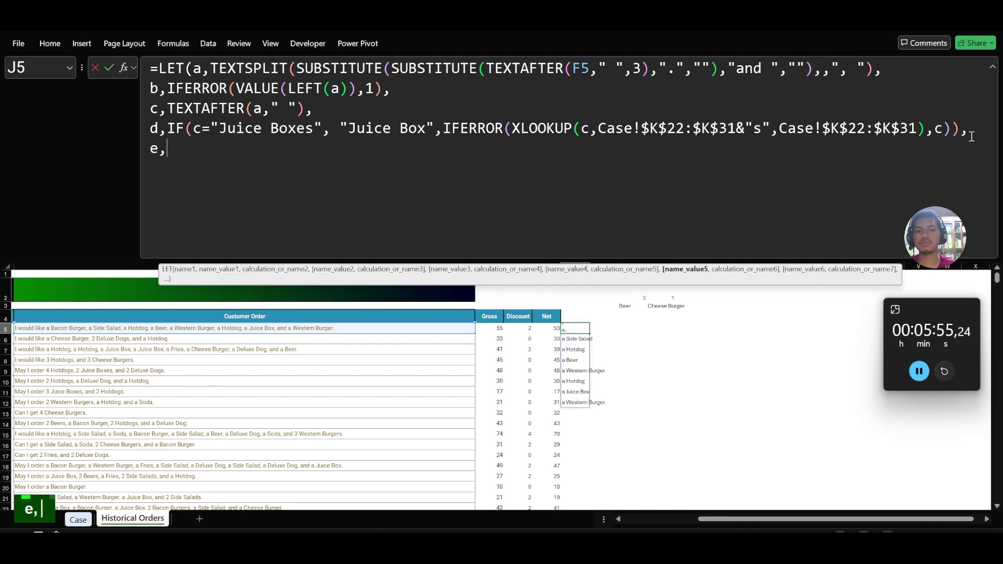
type("b")
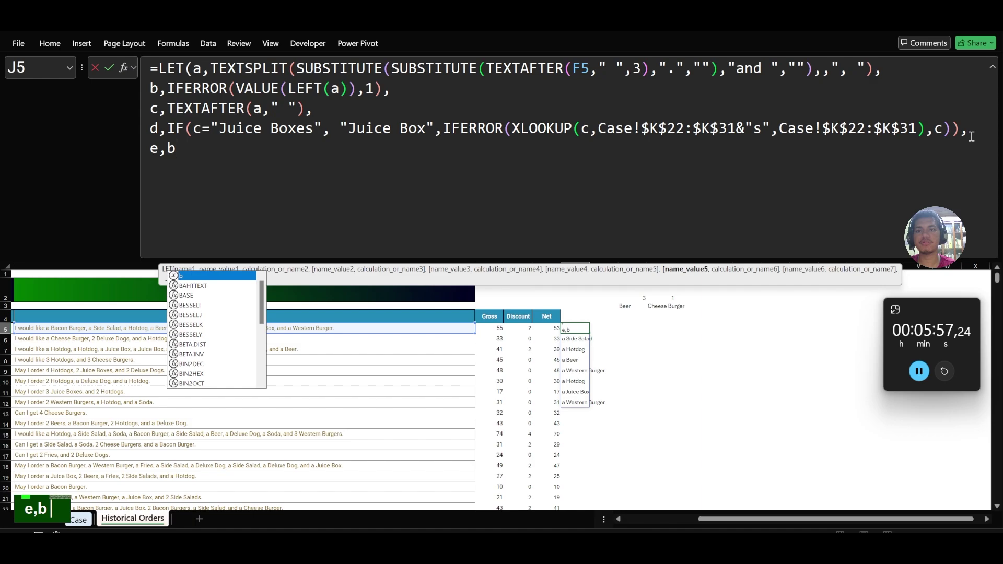
type("&\" \"&d")
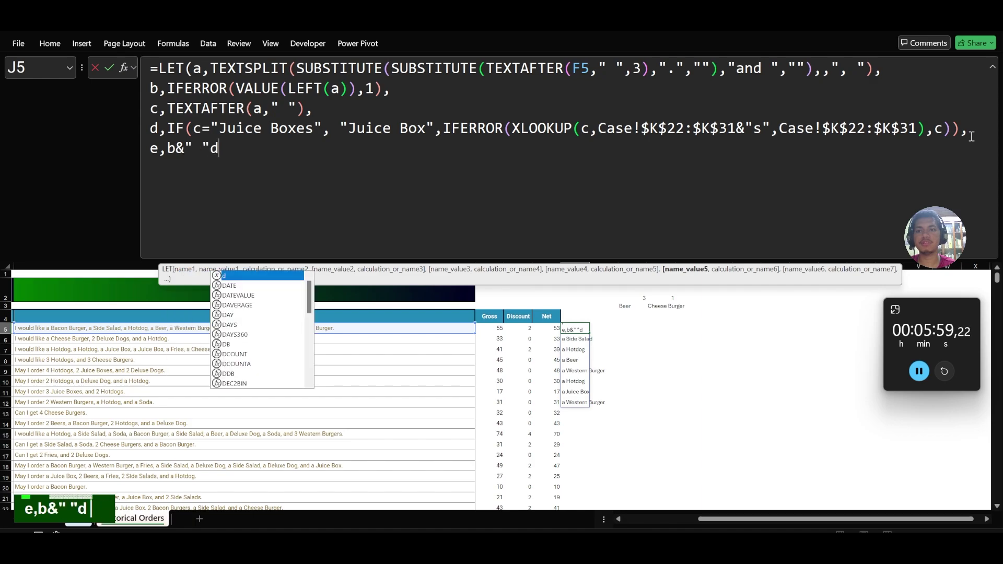
key("BackSpace")
type("&d,")
key("alt+Return")
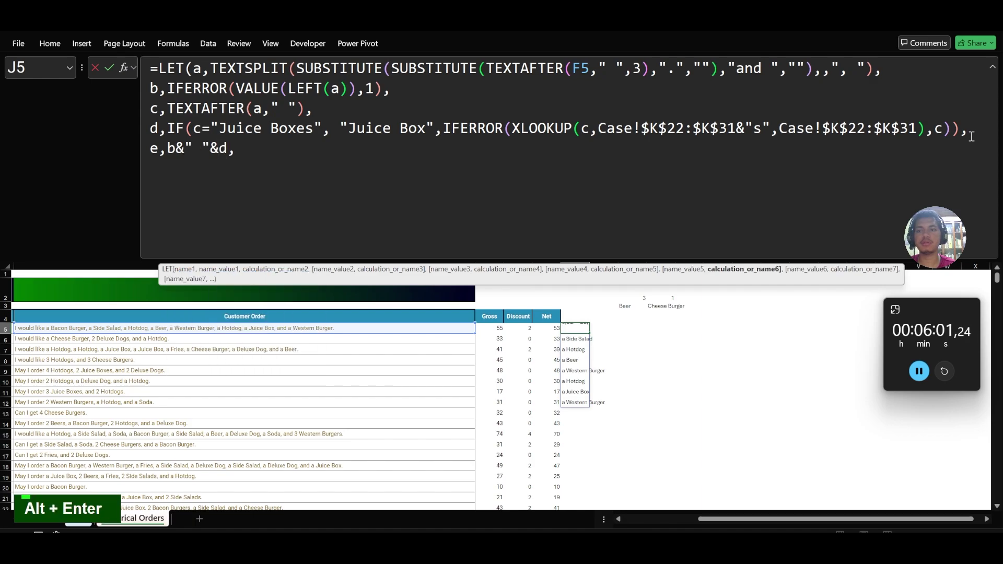
Step: Add variable f as CONCAT(e), return f as the LET result, and enter the formula in J5
type("f,conc")
key("Tab")
type("e")
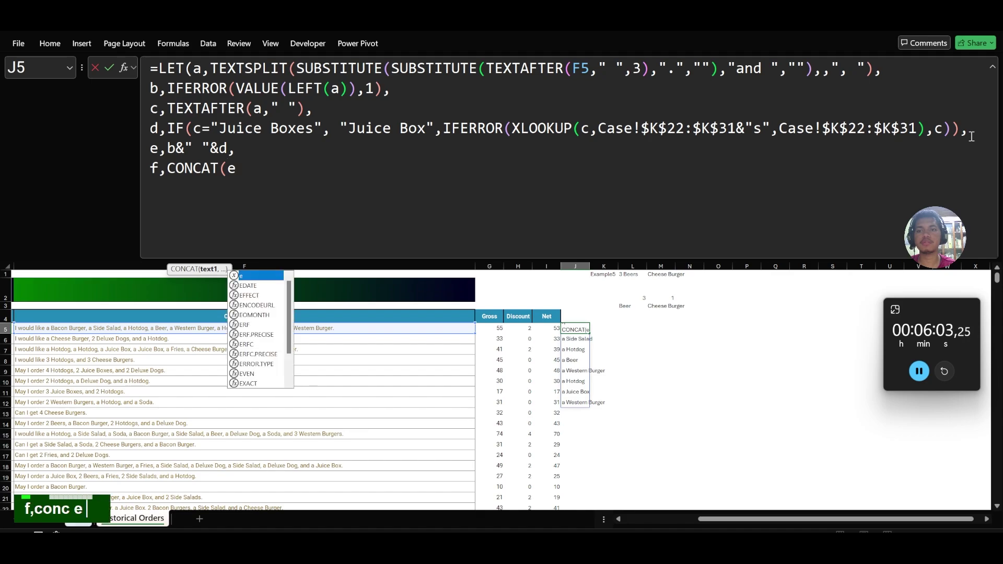
type("),")
key("alt+Return")
type("f)")
key("Return")
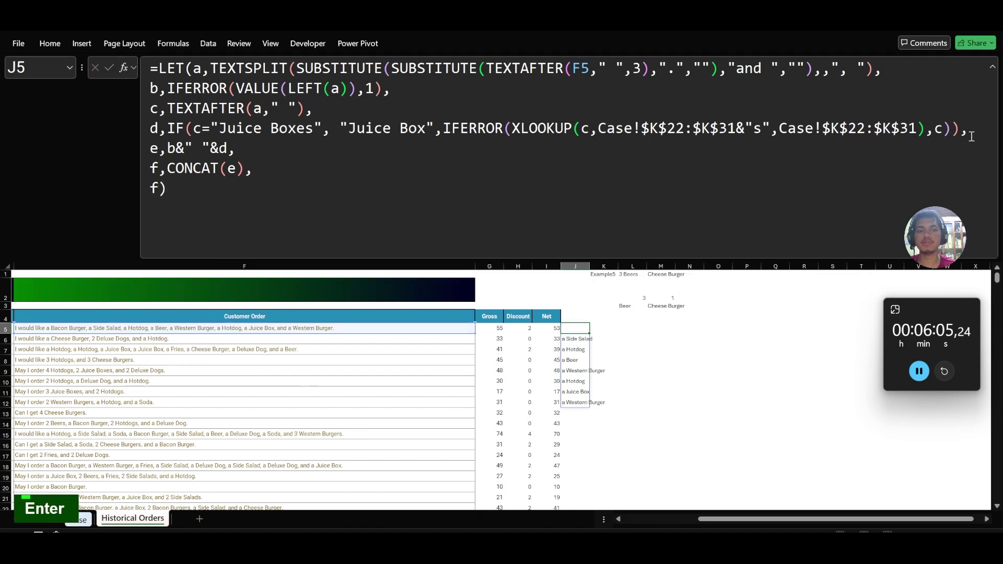
key("Up")
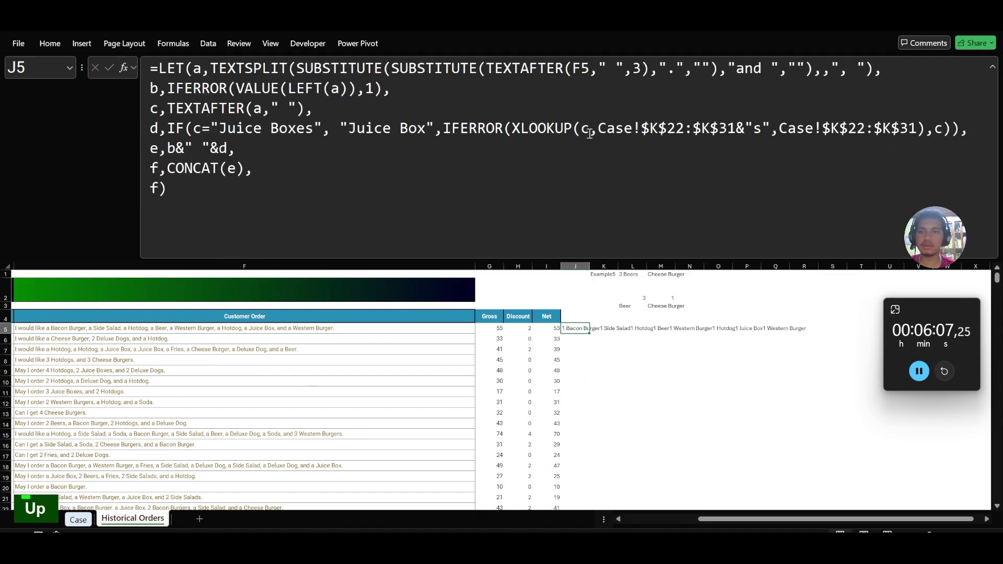
Step: Replace CONCAT in variable f with TEXTJOIN using ", " as the delimiter and an empty ignore_empty argument
double_click(194, 179)
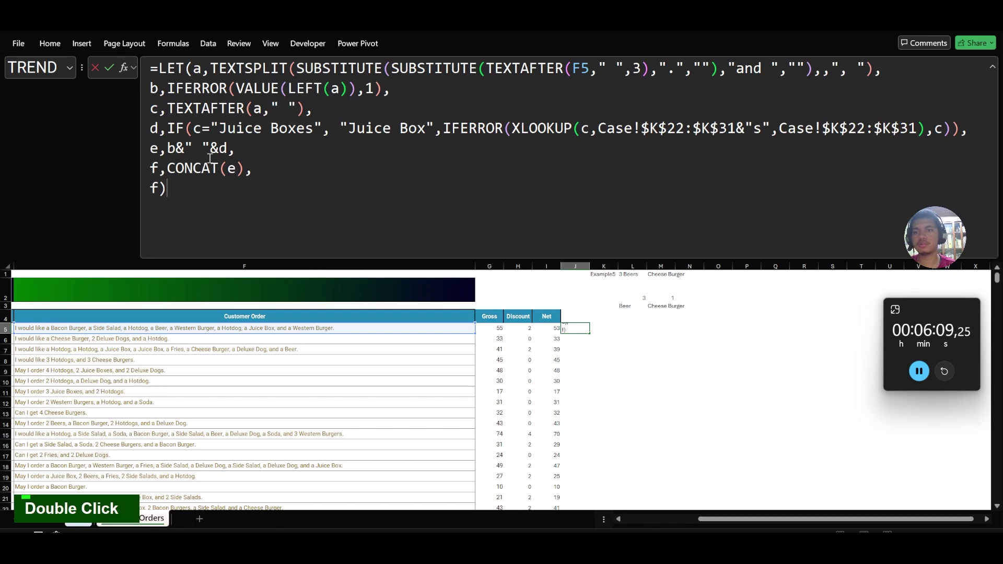
double_click(209, 158)
type("join")
key("Tab")
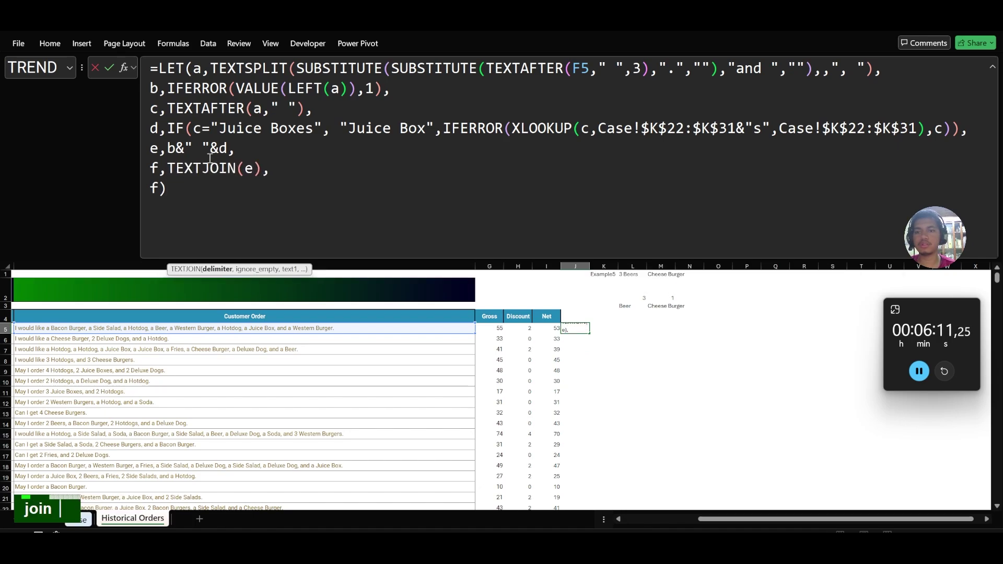
type("\", \",,")
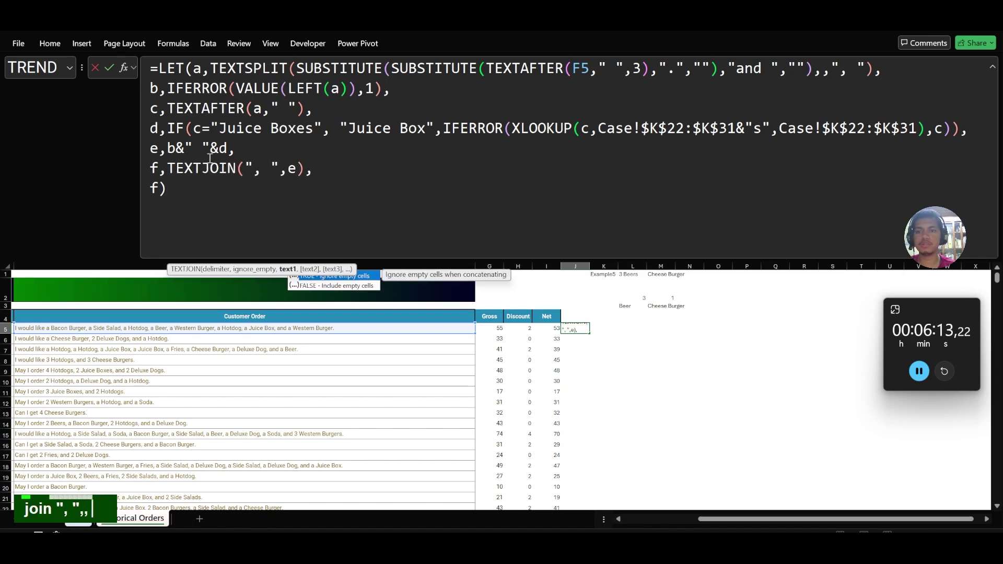
key("Return")
key("Up")
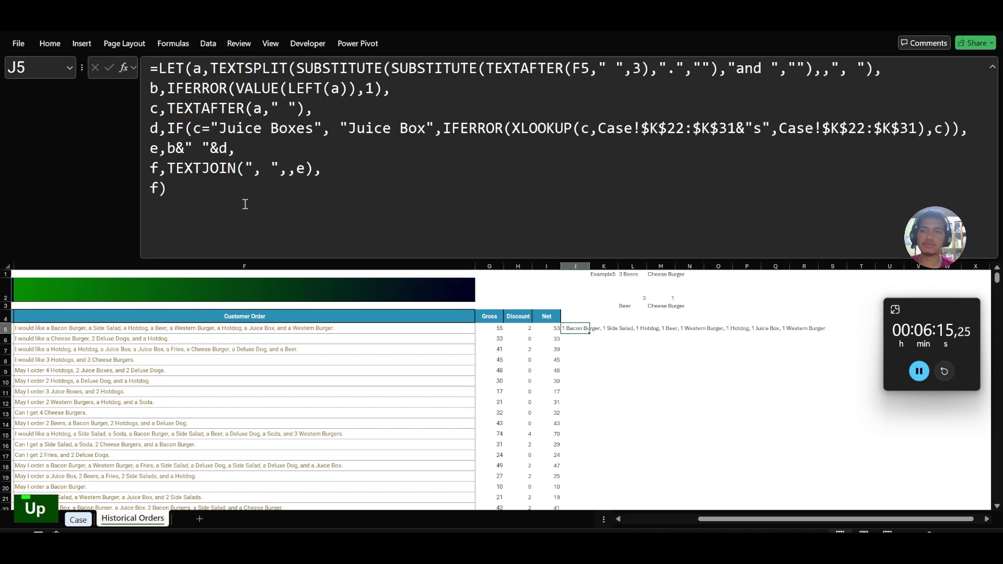
left_click_drag(338, 172, 149, 152)
left_click(340, 182)
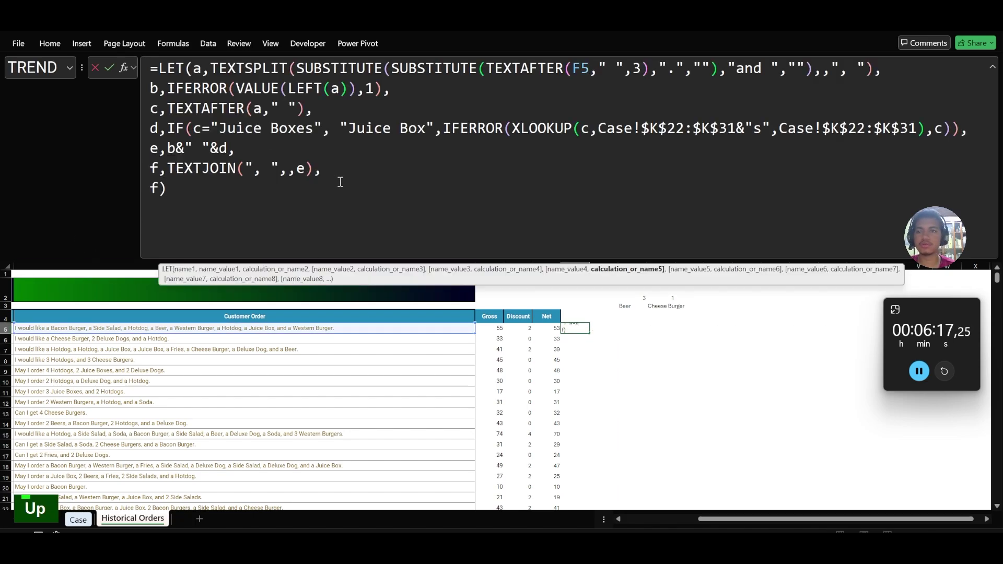
key("Escape")
Step: Start a LET formula in L5 defining a as TEXTSPLIT of J5 with ", " as the row delimiter
key("Right")
key("Right")
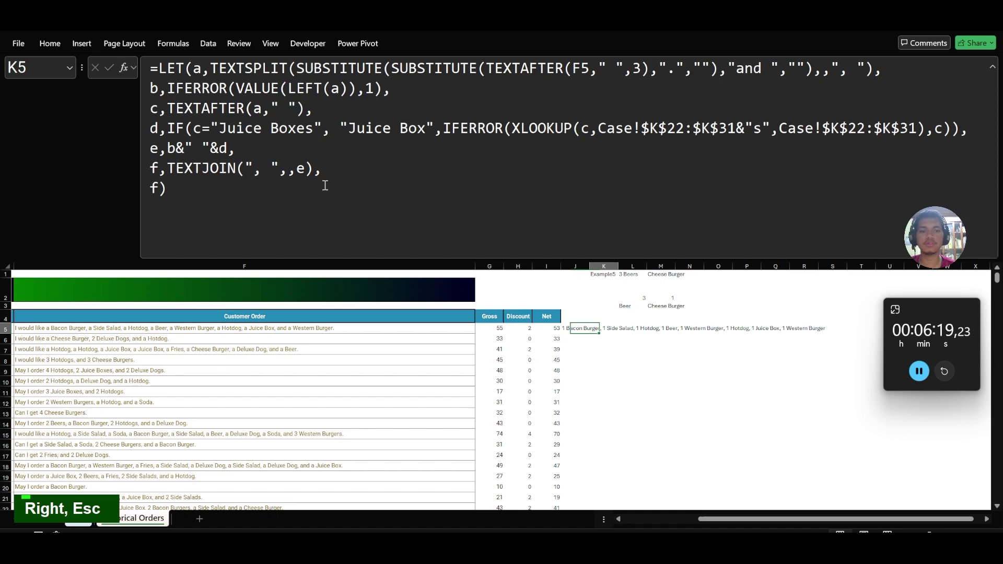
type("=LET")
key("Tab")
type("a,spli")
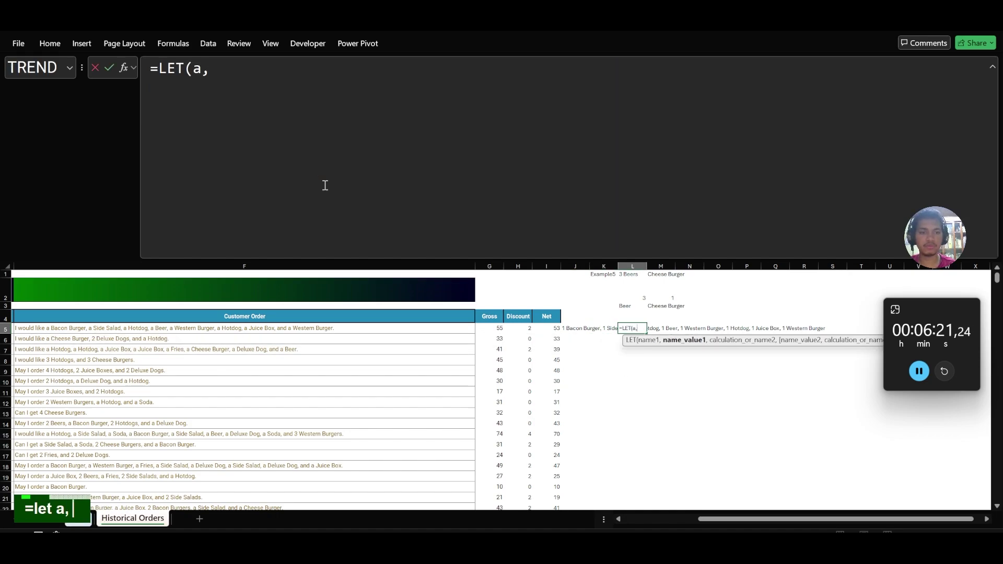
key("Tab")
key("Left")
key("Left")
type(",")
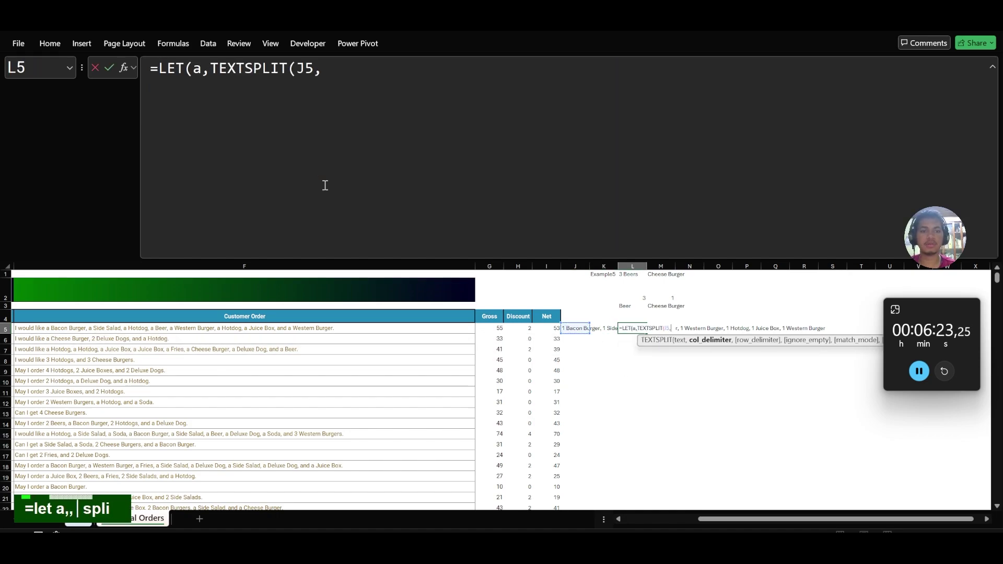
type("\",")
key("BackSpace")
key("BackSpace")
key("BackSpace")
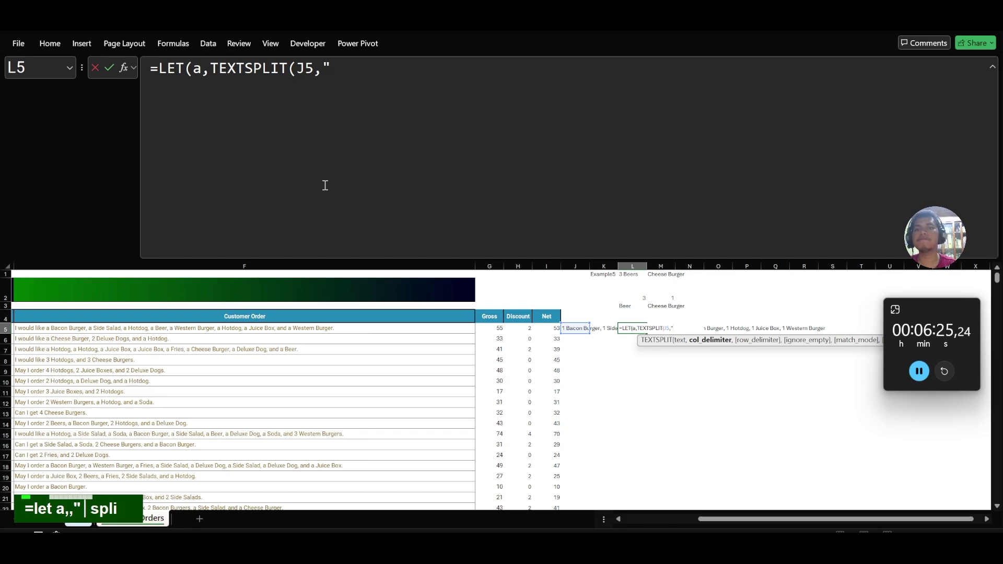
key("BackSpace")
type(",\" , \"")
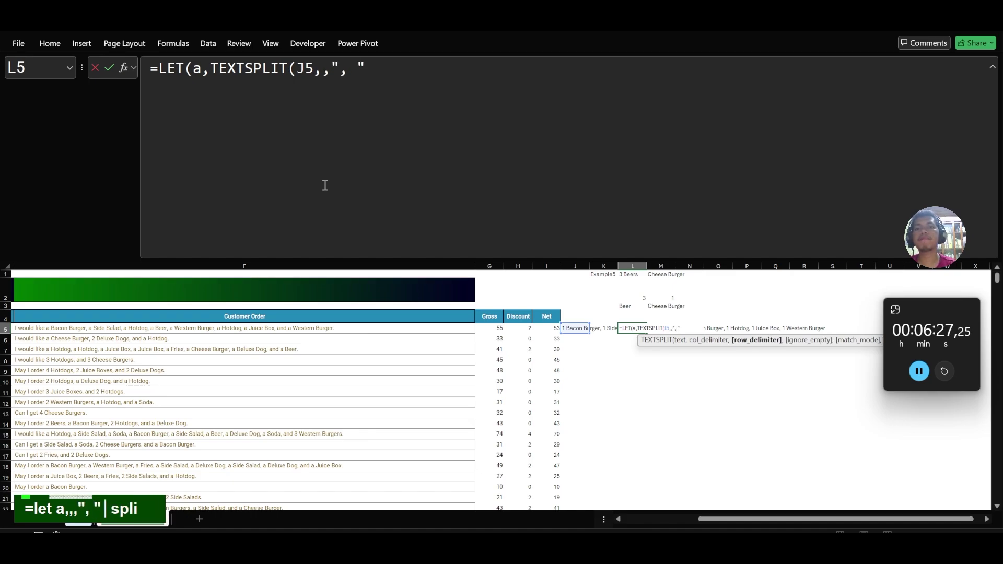
type("),")
Step: Begin the LET's result on a new line as SUM(--LEFT(FILTER(a, to total the quantities of the matching items
key("alt+Return")
type("sum")
key("Tab")
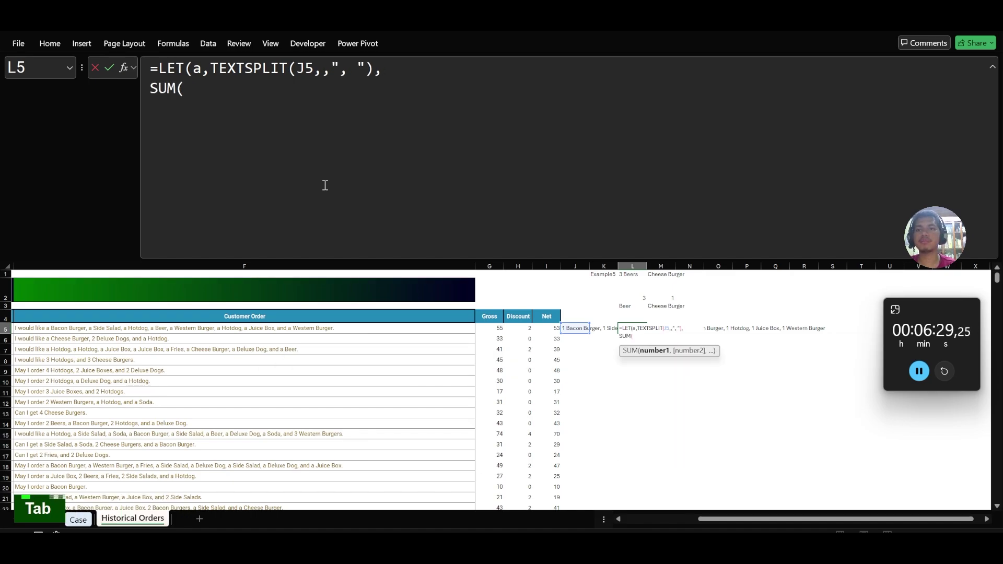
type("--left")
key("Tab")
type("val")
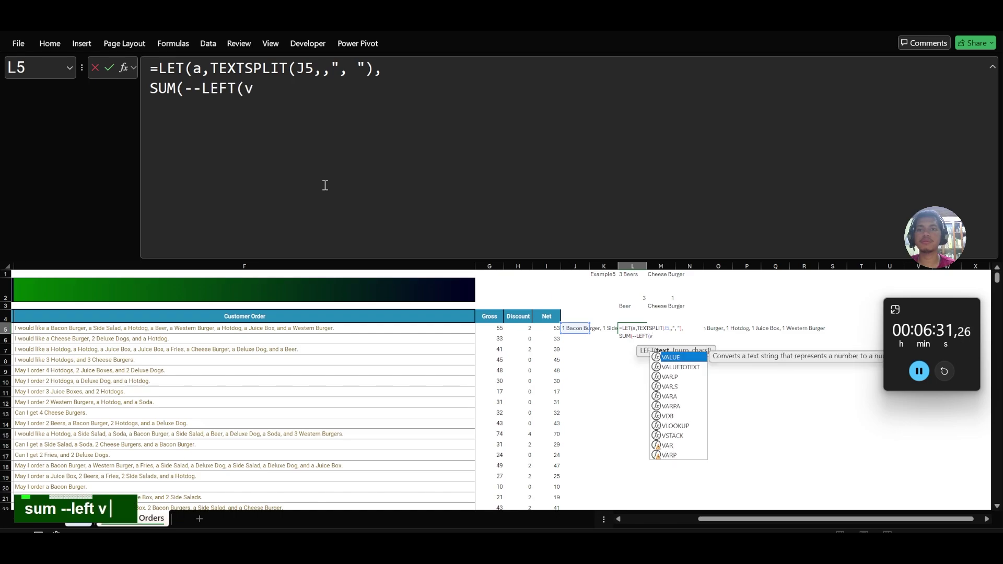
key("BackSpace")
key("BackSpace")
key("BackSpace")
type("filter")
key("Tab")
type("a,")
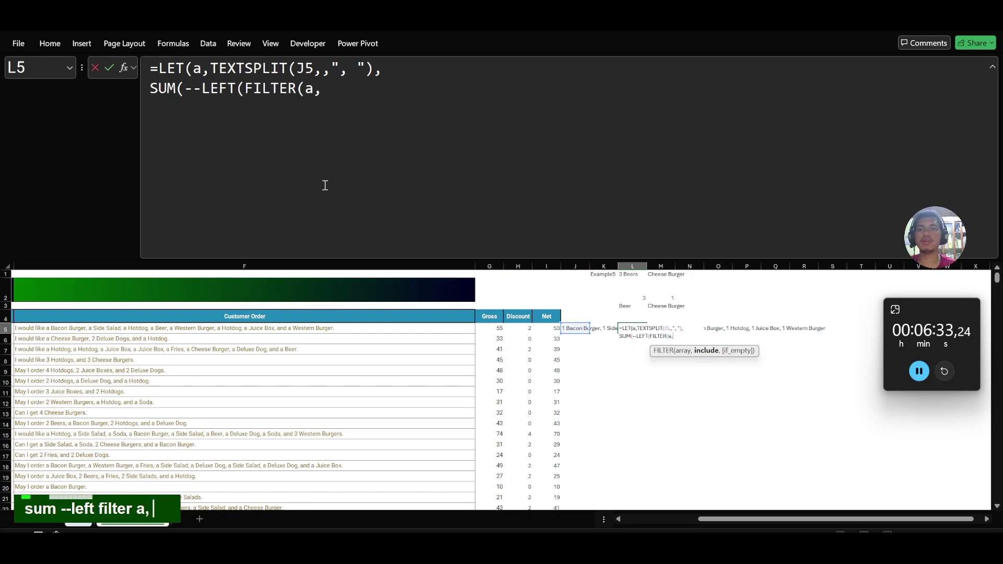
Step: Set the FILTER condition to ISNUMBER(SEARCH(L$3,a)) and enter the completed formula in L5
type("isnum")
key("Tab")
type("mat")
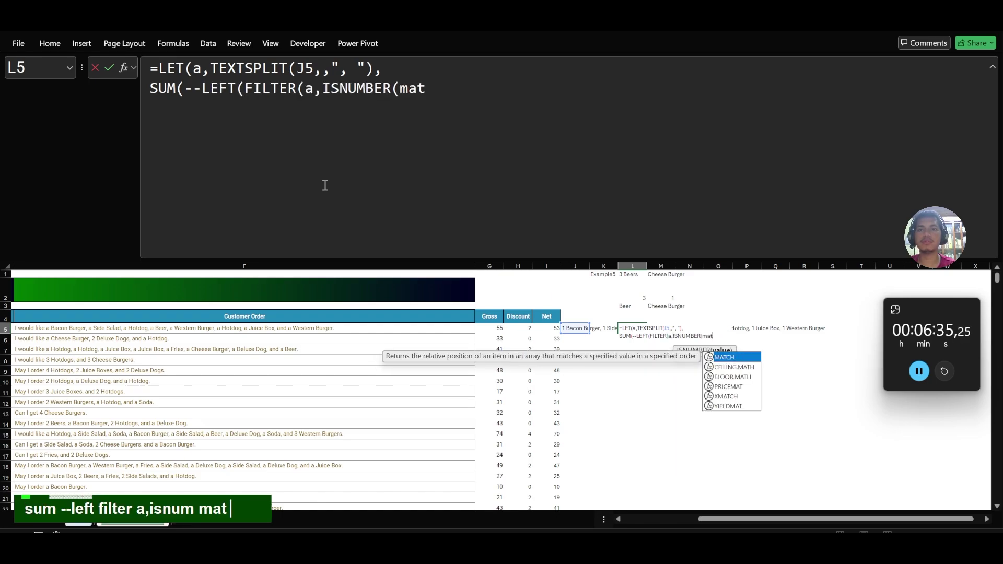
key("BackSpace")
key("BackSpace")
key("BackSpace")
type("seach")
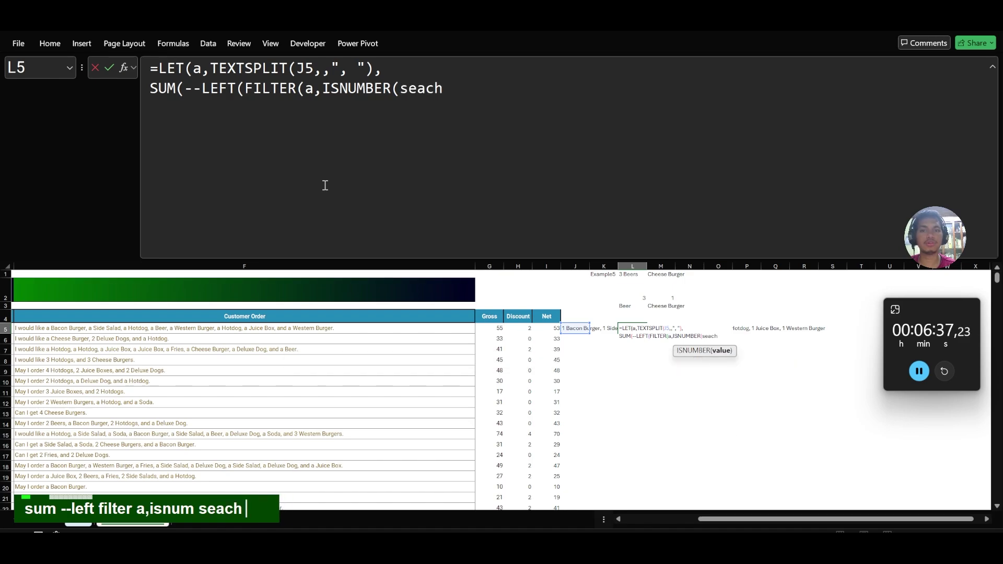
key("Tab")
key("ctrl+Up")
key("F4")
key("F4")
type(",a")
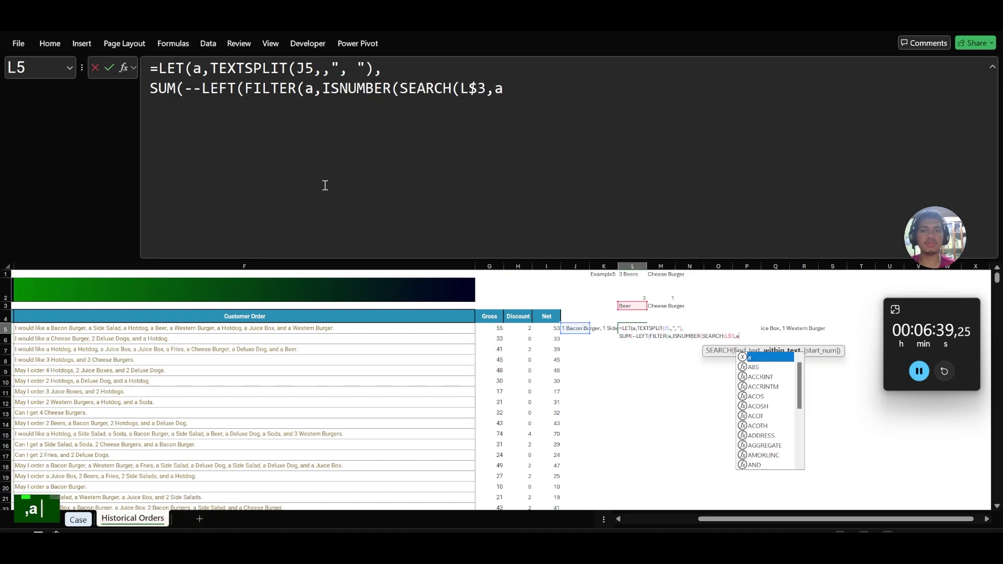
type("))))")
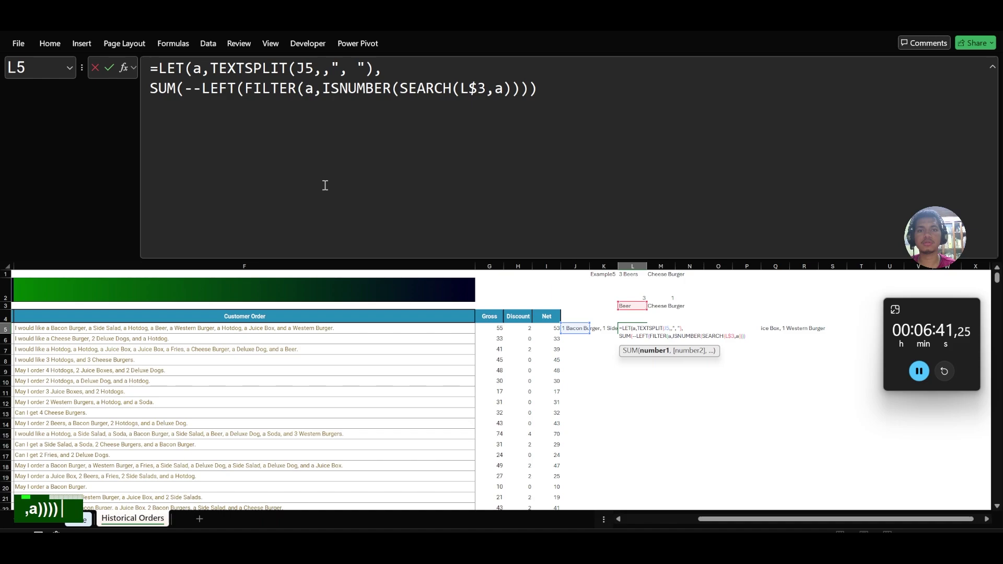
key("Return")
key("Return")
key("Up")
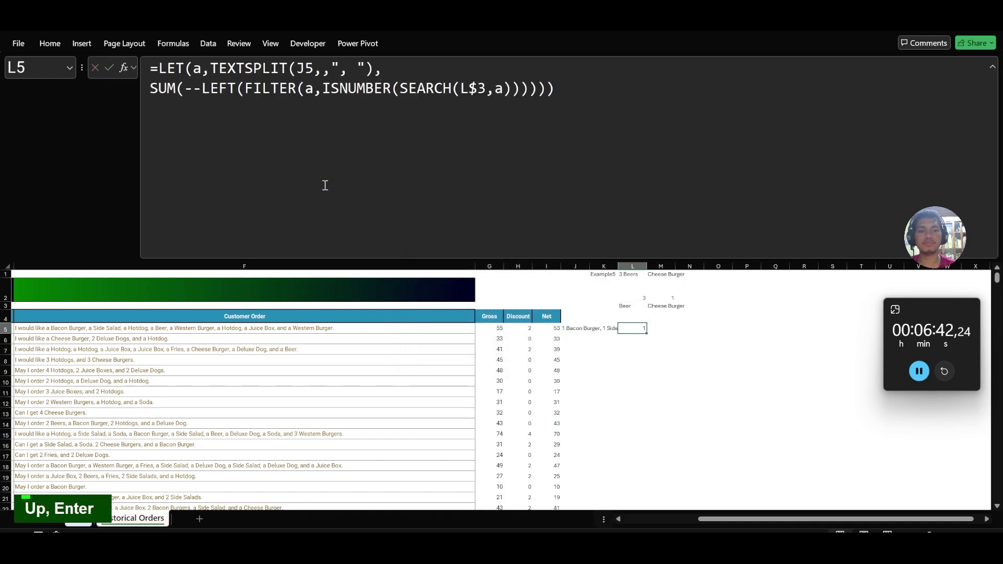
Step: Wrap L5's LET in N to test whether it equals L$2, and copy the formula across to M5
left_click(155, 58)
type("n(")
key("ctrl+Down")
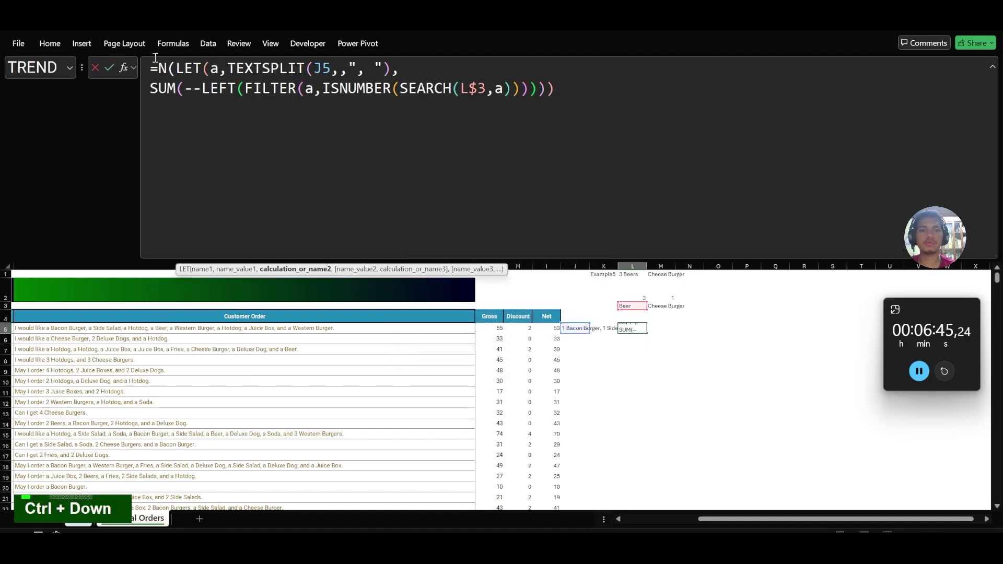
type("=")
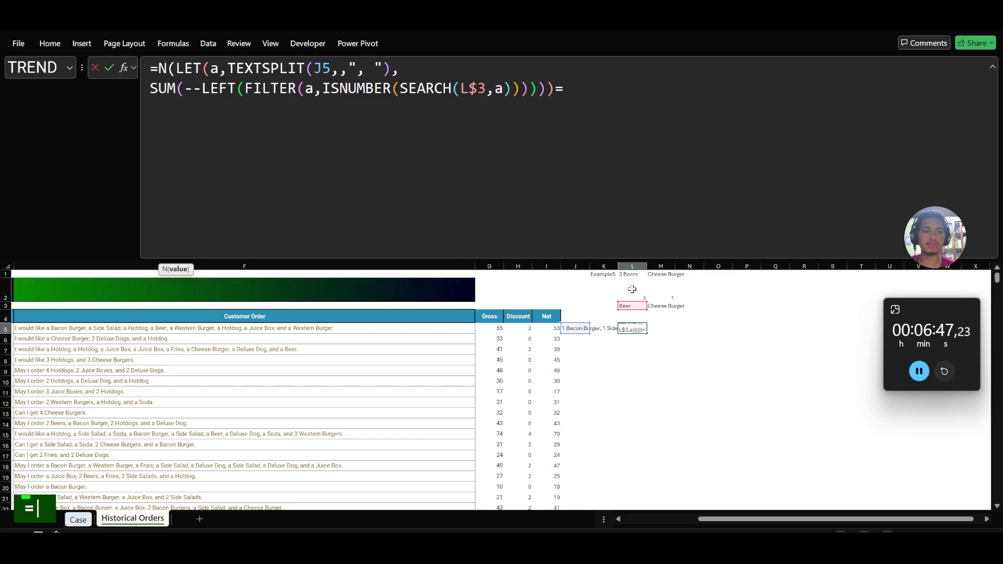
left_click(632, 289)
key("F4")
key("F4")
key("Return")
key("Return")
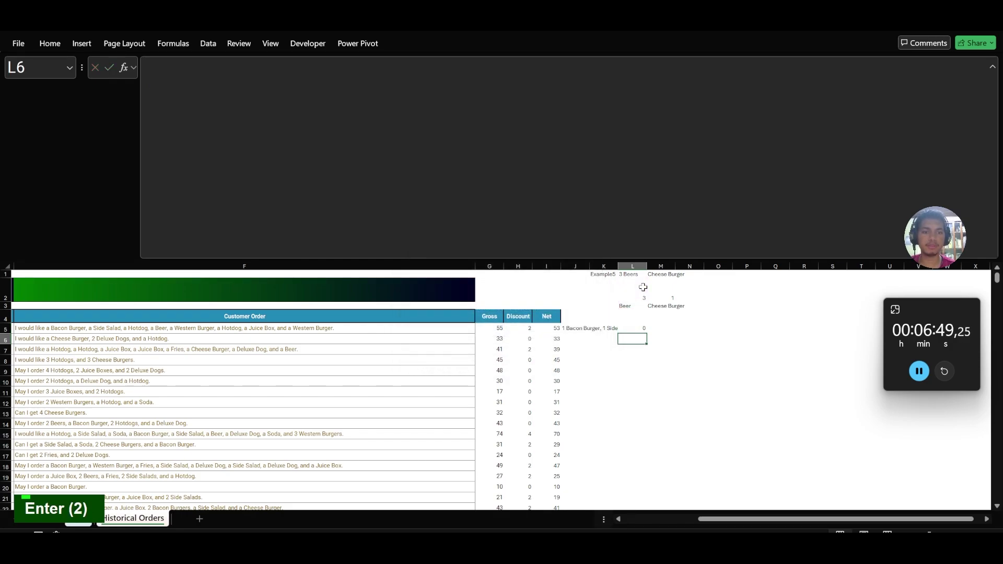
key("Up")
key("Right")
key("Left")
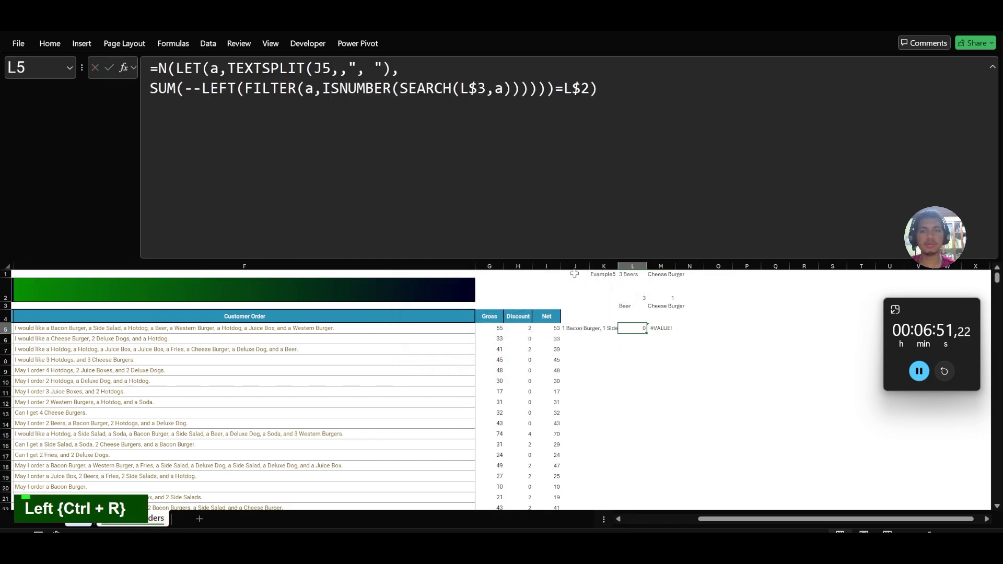
Step: Set FILTER's if_empty argument to 0 in L5 and copy the formula across to M5 again
left_click(470, 93)
left_click(538, 91)
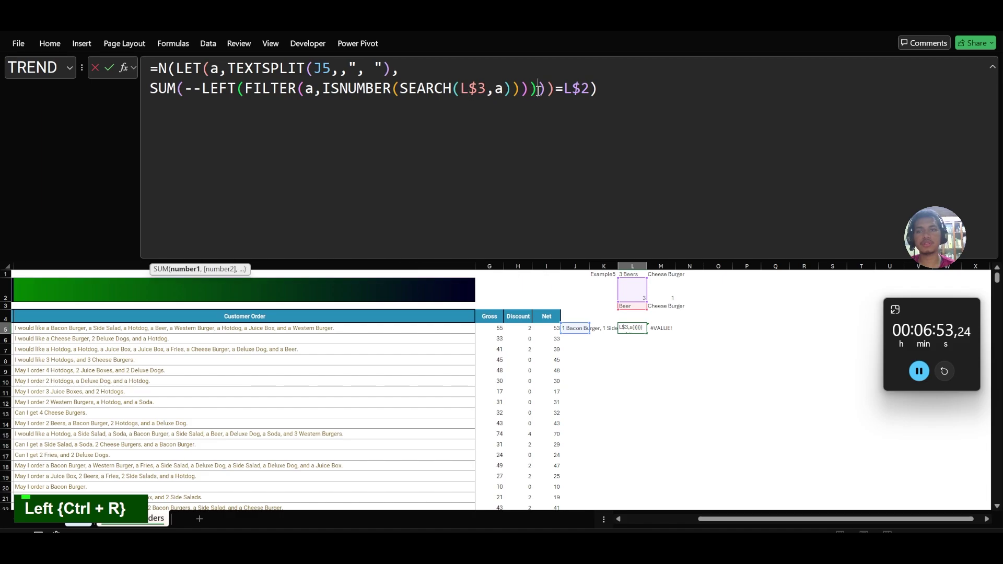
key("Left")
key("Left")
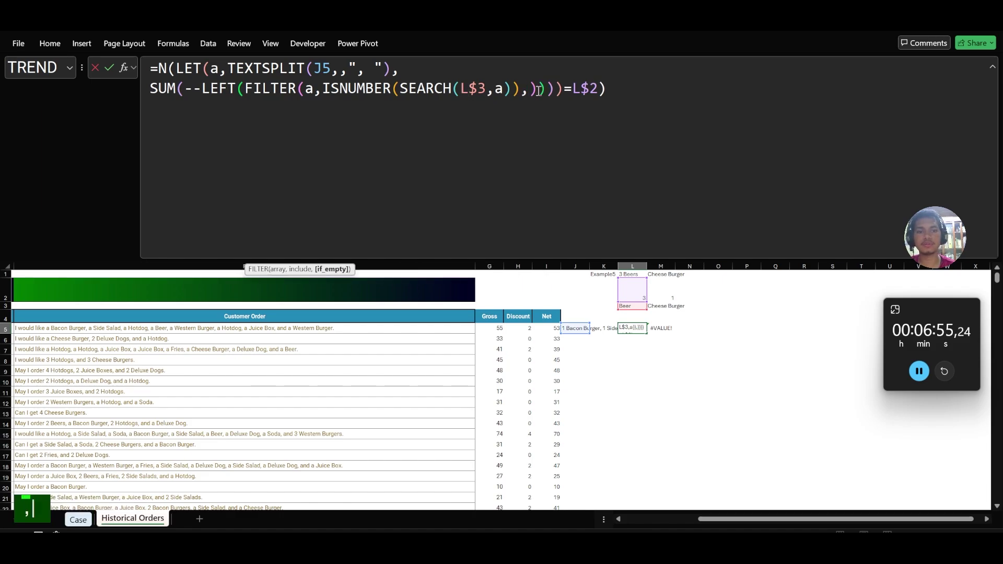
key("Return")
key("Right")
key("Up")
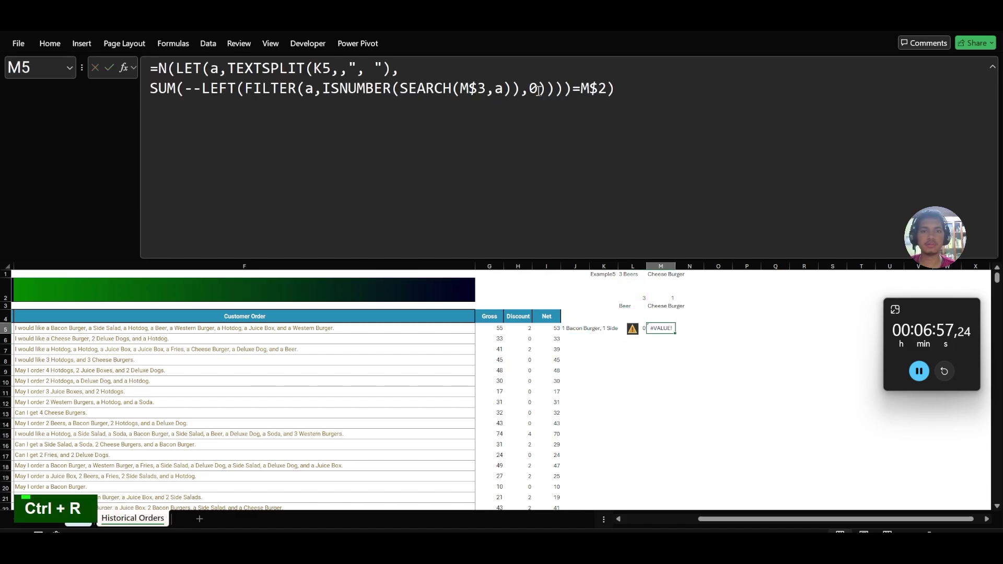
Step: Lock the column of L5's TEXTSPLIT reference as $J5 and copy the corrected formula into M5
left_click(306, 78)
key("F4")
key("F4")
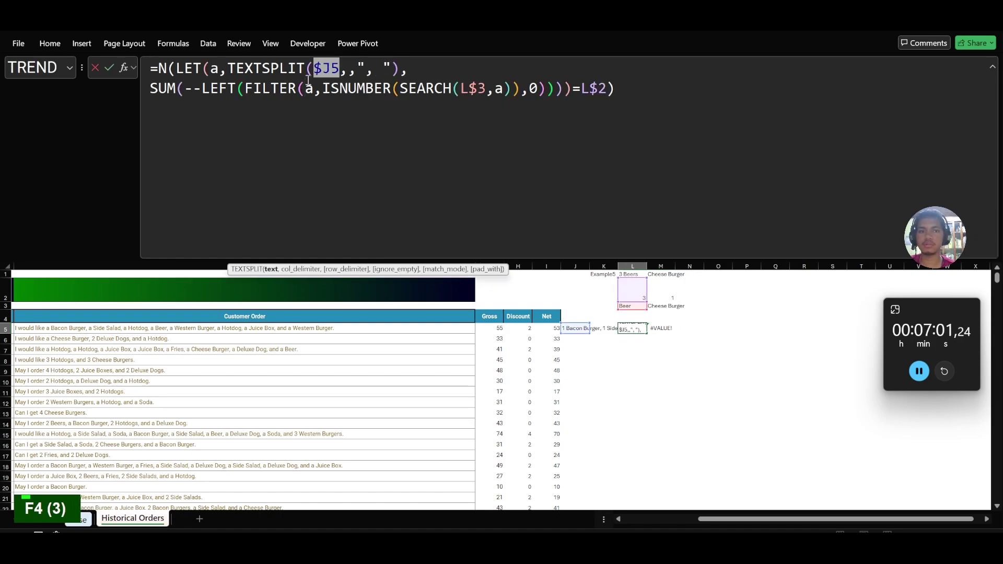
key("Return")
key("Up")
key("Right")
key("ctrl+r")
Step: Enter =MIN(L5:M5) in N5 to flag orders meeting both conditions, and return to cell J5
key("Right")
type("=")
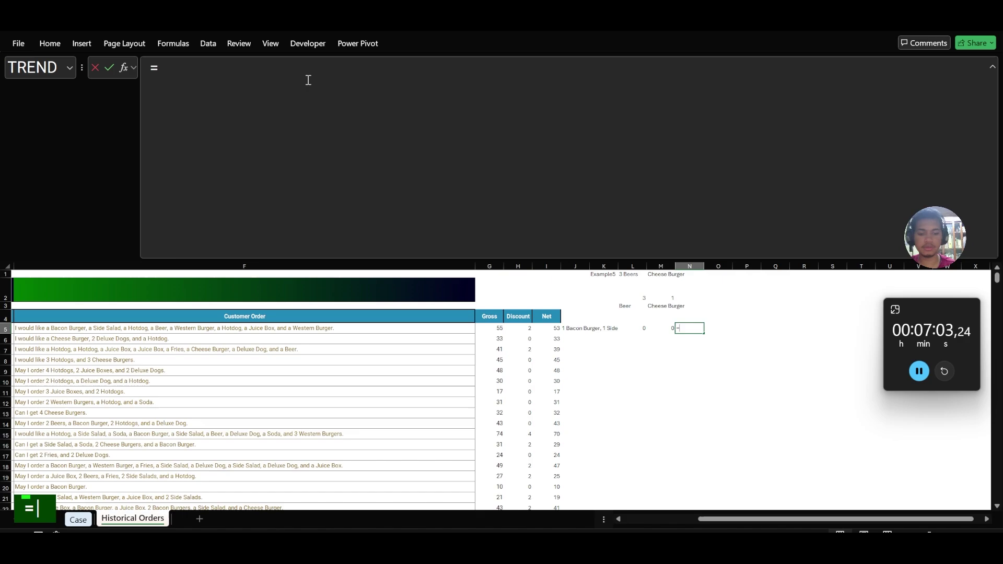
type("min")
key("Tab")
type("L5:M5")
key("Return")
key("Up")
key("Left")
key("Left")
key("Left")
key("Left")
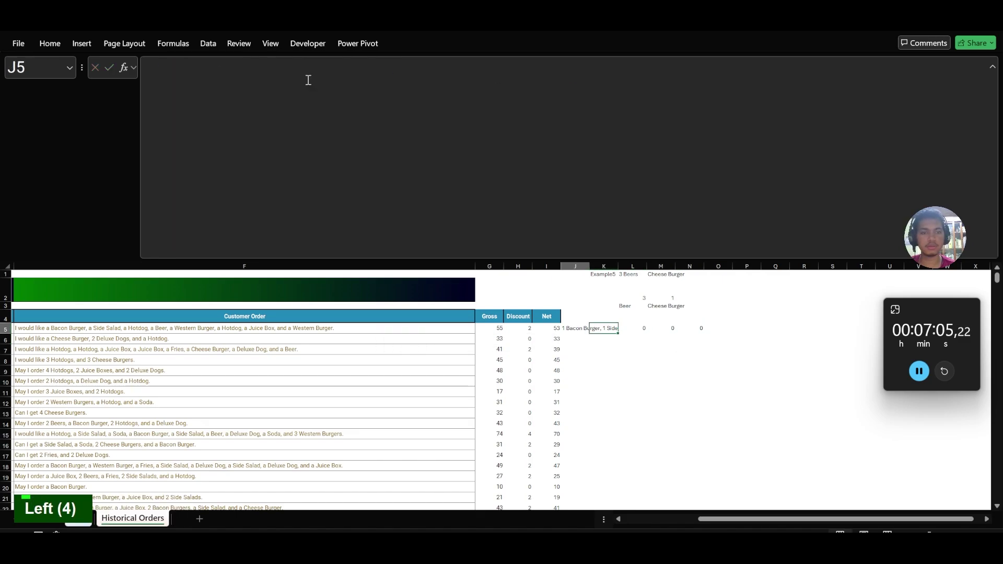
Step: Copy the formulas in J5:N5 down through row 9004 so that every historical order is evaluated
key("ctrl+shift+Right")
key("ctrl+shift+Right")
key("ctrl+shift+Left")
key("ctrl+c")
key("Left")
key("Down")
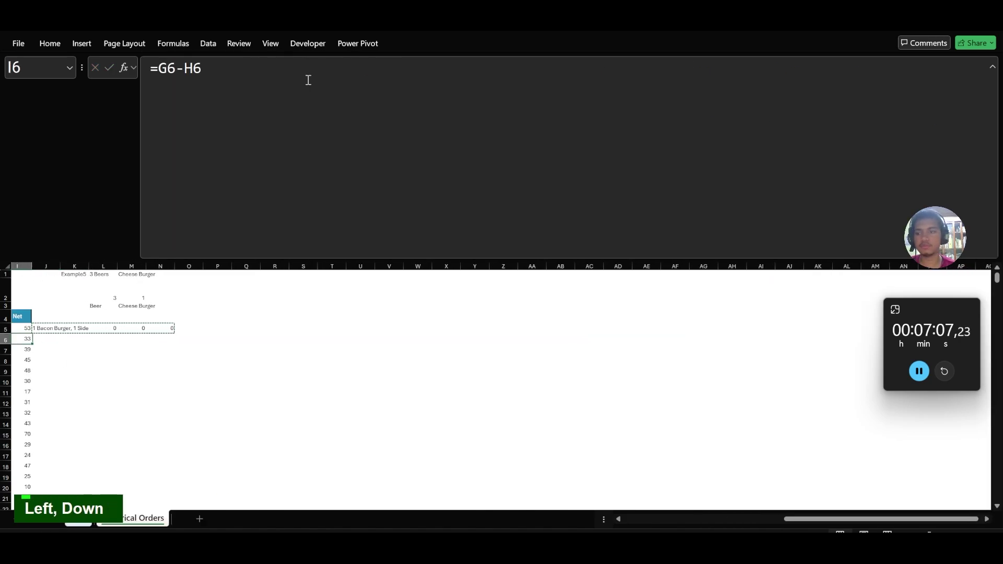
key("ctrl+Down")
key("Right")
key("ctrl+shift+Up")
key("Return")
Step: Total all the match flags in column N with a SUM formula in R5
key("Right")
key("Right")
key("Right")
key("Right")
key("ctrl+space")
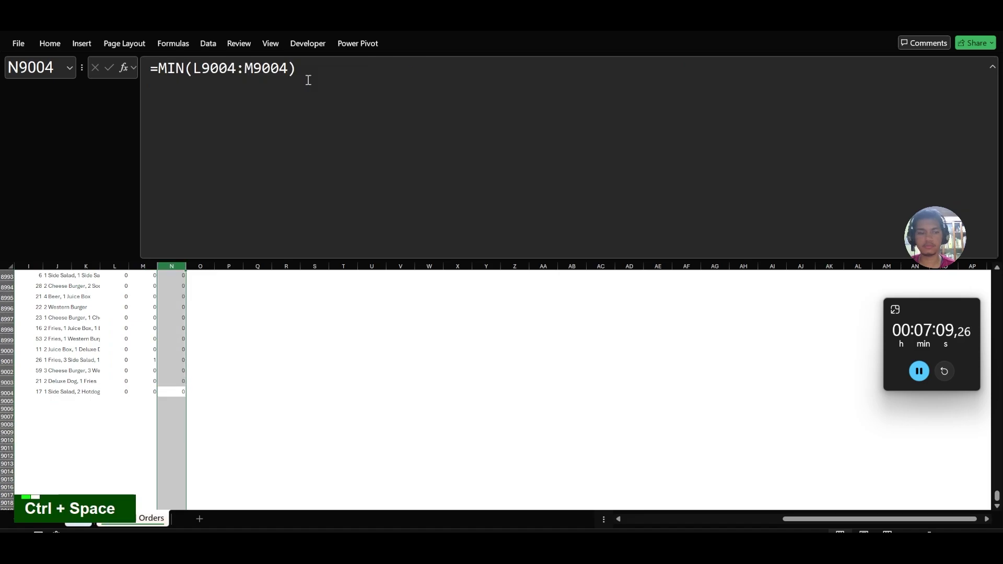
key("ctrl+Up")
key("Right")
key("Right")
key("Right")
key("Right")
type("=sum")
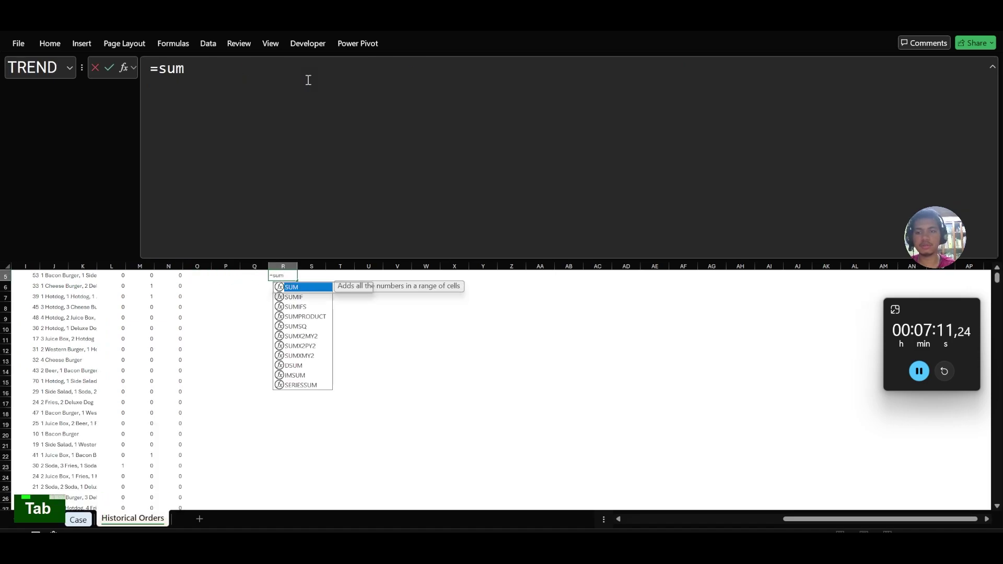
key("Tab")
key("Left")
key("Left")
key("Left")
key("Left")
key("ctrl+space")
key("Return")
key("Up")
key("Up")
key("Down")
Step: Copy Level 5's Game # list, from Example5 downward, from the Case sheet and paste it as values at Q6 of Historical Orders
key("Left")
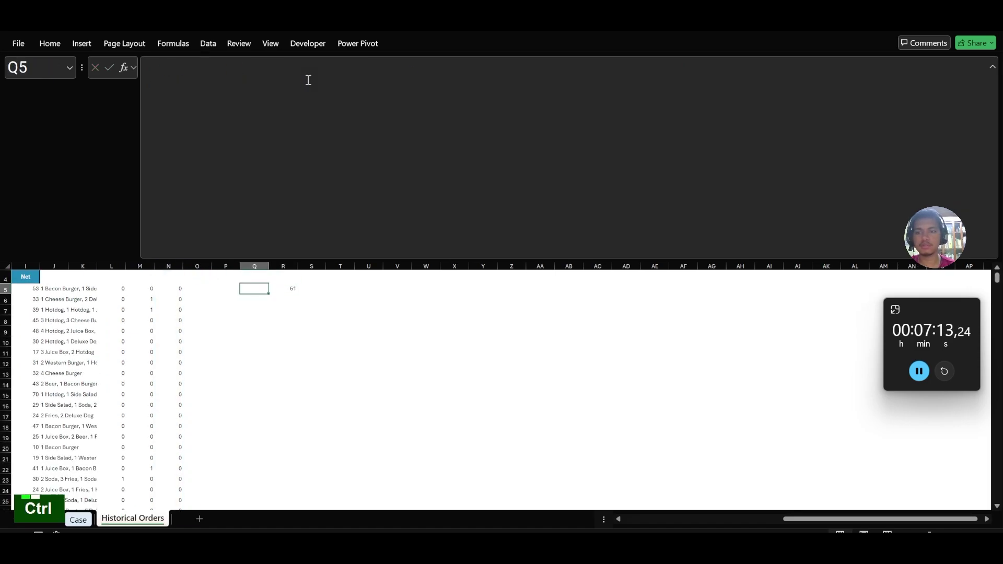
key("ctrl+Page_Up")
key("Down")
key("Down")
key("Down")
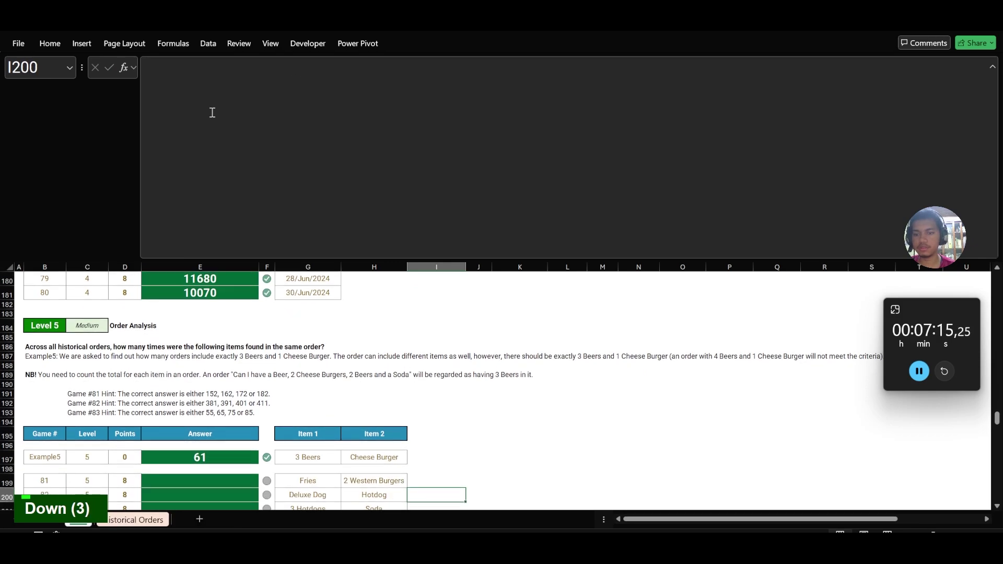
scroll(84, 356, "down", 6)
left_click(55, 289)
key("ctrl+shift+Down")
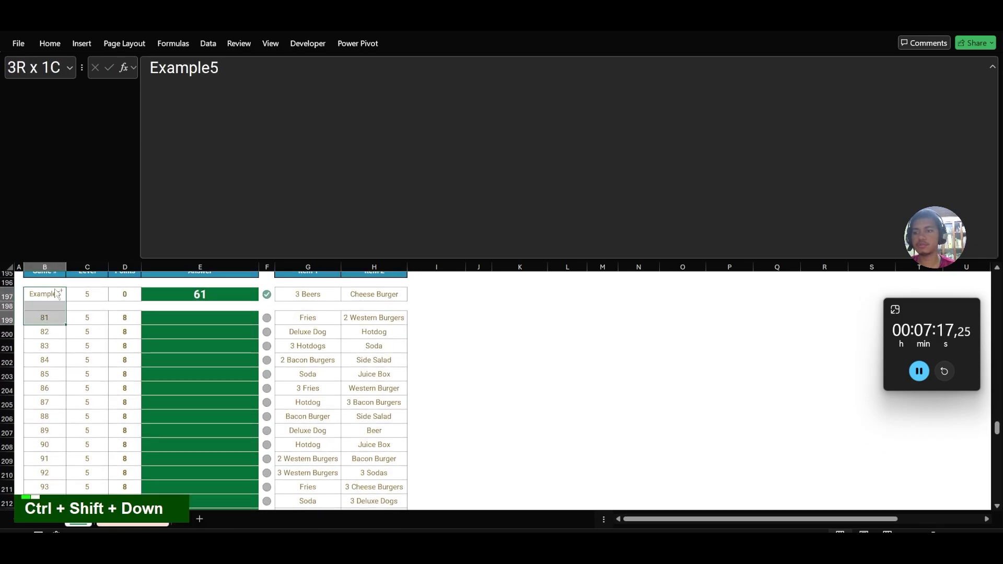
key("ctrl+shift+Down")
key("ctrl+c")
key("ctrl+Page_Down")
key("Down")
key("ctrl+shift+v")
key("Down")
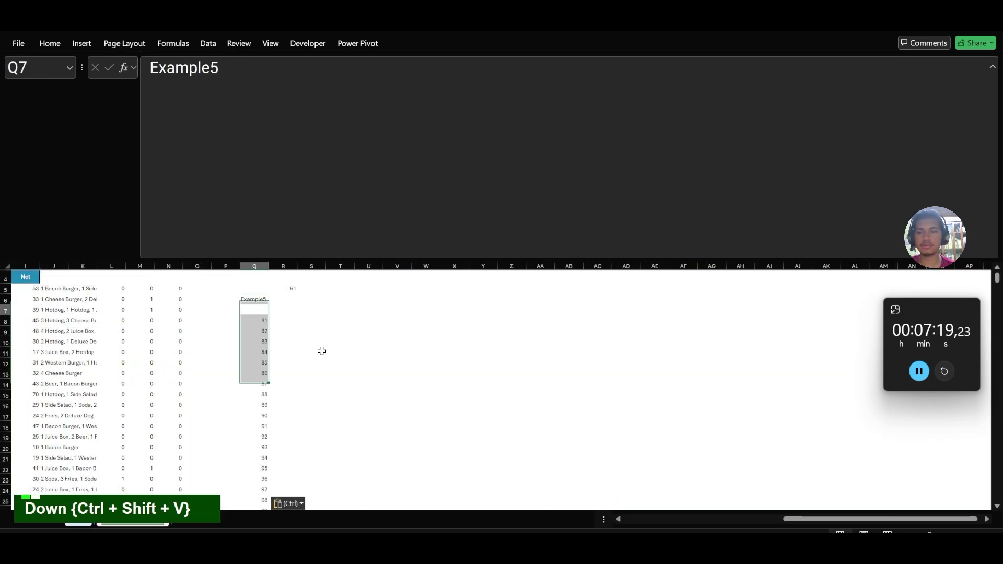
Step: Move the game numbers from 81 onward up to Q7, directly beneath Example5, and extend a selection downward from Q5
key("ctrl+shift+Down")
key("ctrl+x")
key("Up")
key("Up")
key("Up")
key("ctrl+shift+Down")
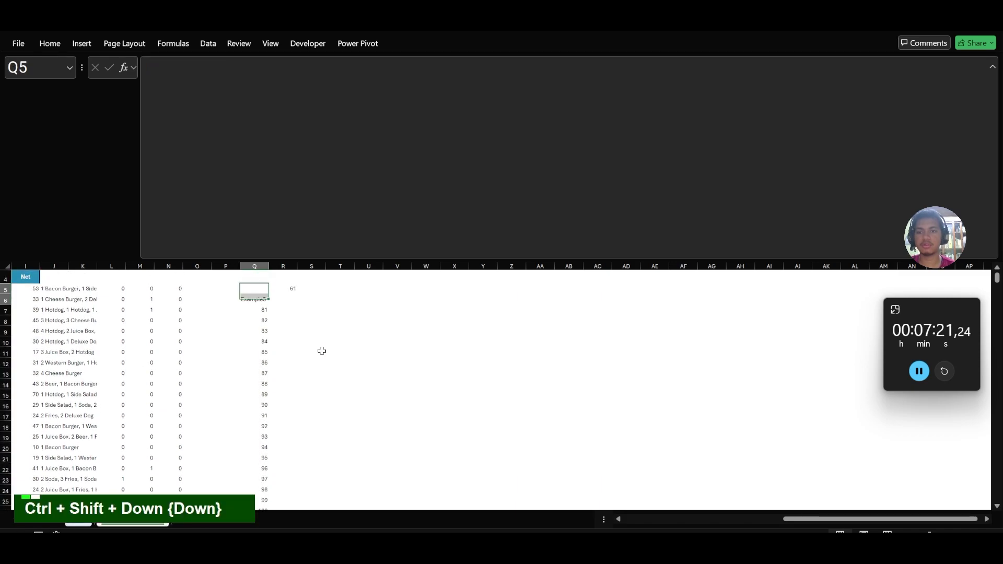
Step: Create a one-variable data table over Q5:R26, using the game ID cell holding Example5 in K1 as the column input cell
key("ctrl+shift+Right")
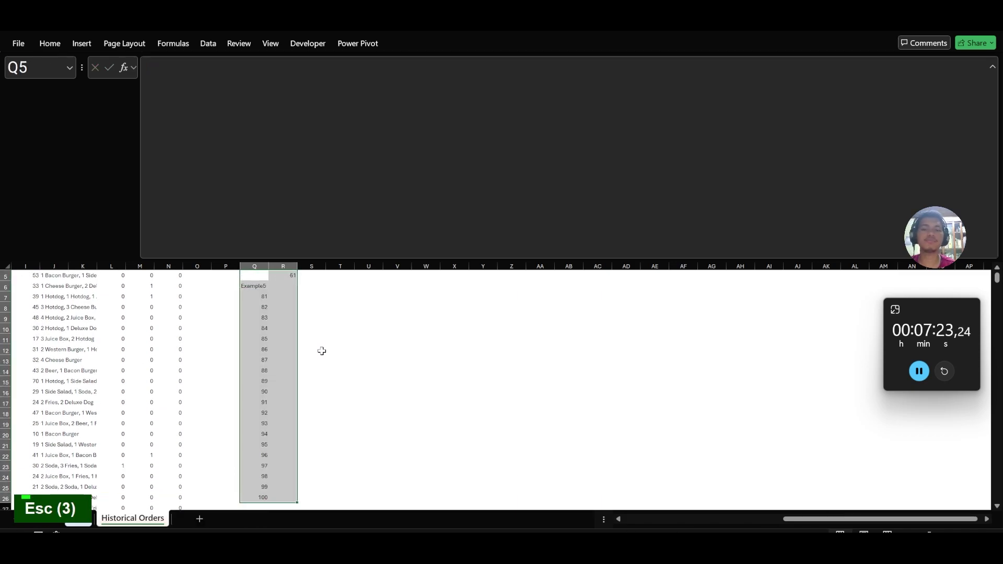
key("a")
key("w")
key("t")
key("Tab")
key("Up")
key("Up")
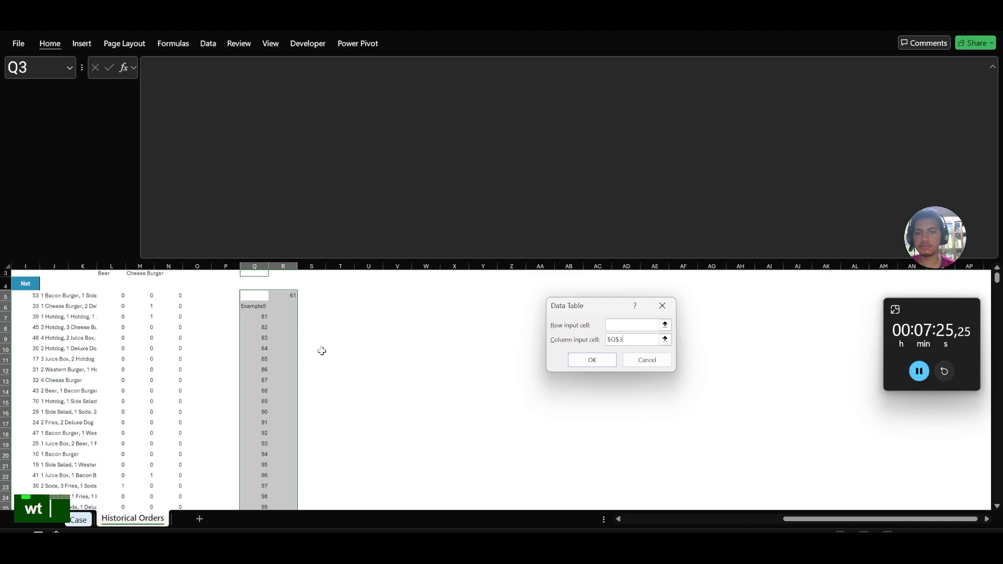
key("Up")
key("ctrl+Left")
key("Up")
key("Return")
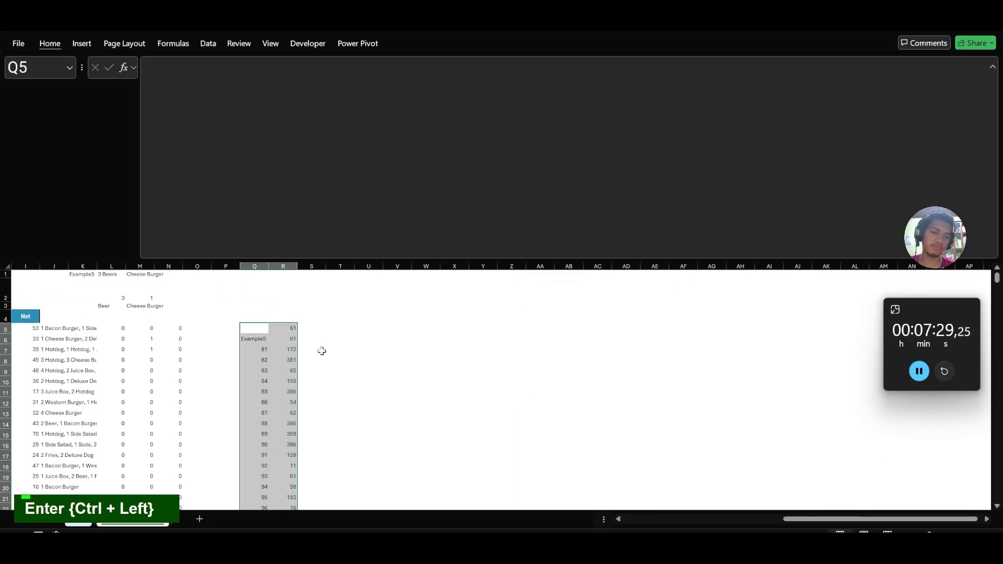
Step: Convert the data table results in R6:R26 to static values
key("Right")
key("Down")
key("ctrl+shift+Down")
key("ctrl+c")
key("ctrl+v")
key("ctrl+v")
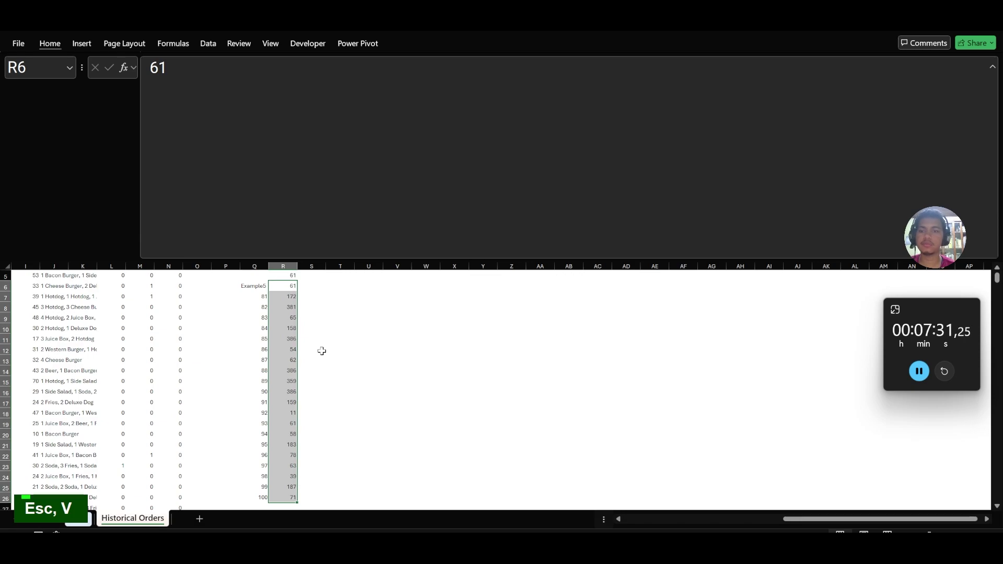
Step: Copy the results for games 81 to 100 from R7:R26 into the Level 5 answer cells starting at E199 on the Case sheet
key("Down")
key("ctrl+shift+Down")
key("ctrl+c")
key("ctrl+Page_Up")
key("ctrl+Right")
key("Right")
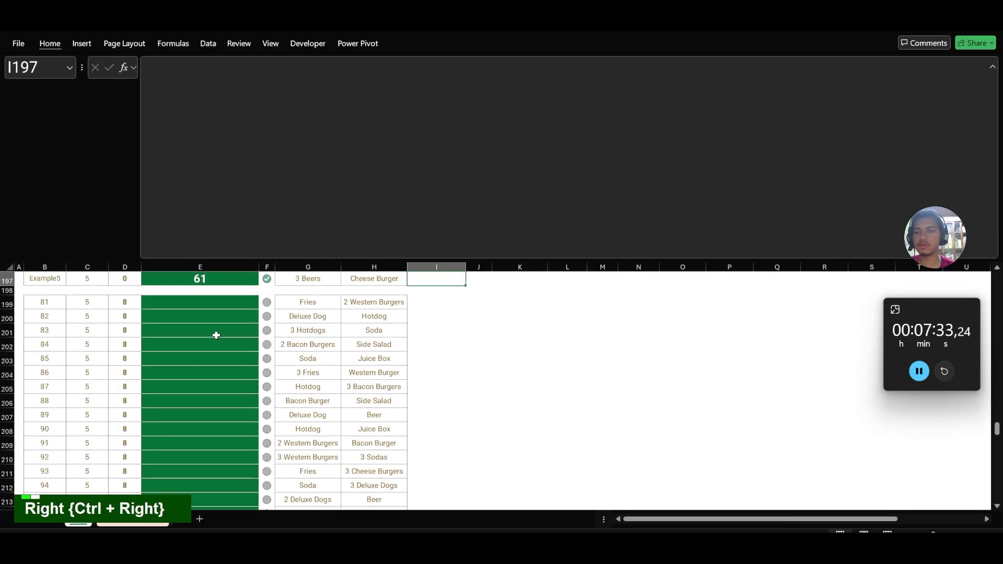
key("Menu")
key("Right")
key("Escape")
key("Left")
key("Left")
key("Left")
key("Left")
key("Down")
key("Down")
key("ctrl+v")
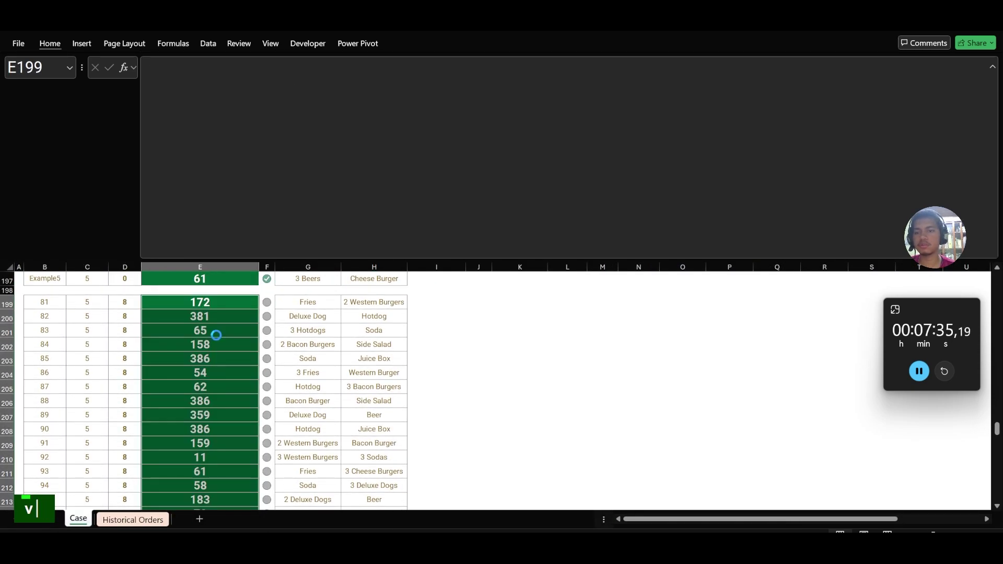
key("ctrl+shift+u")
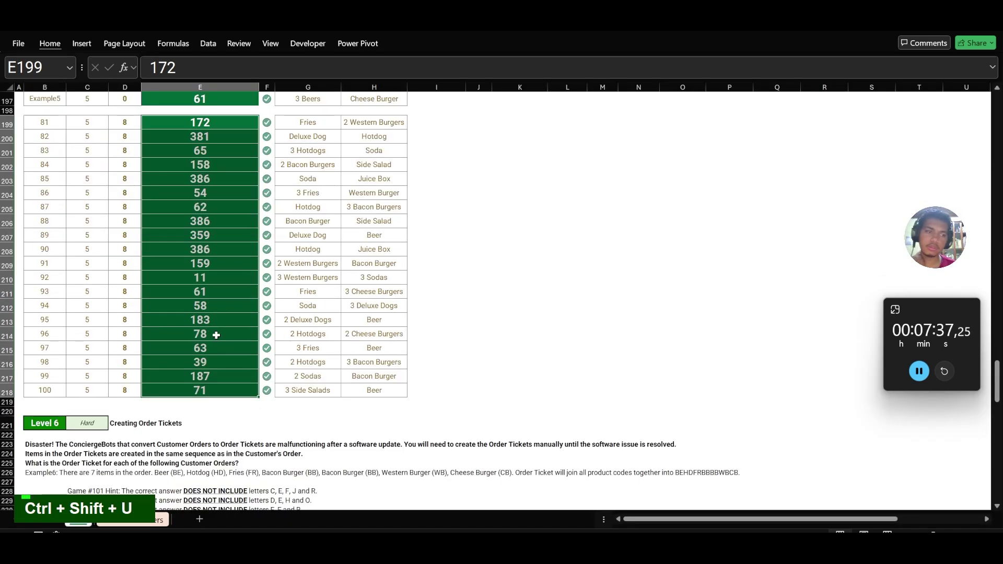
Step: Copy the order-parsing LET formula from J5 on the Historical Orders sheet
scroll(216, 334, "down", 4)
key("ctrl+Page_Down")
key("Left")
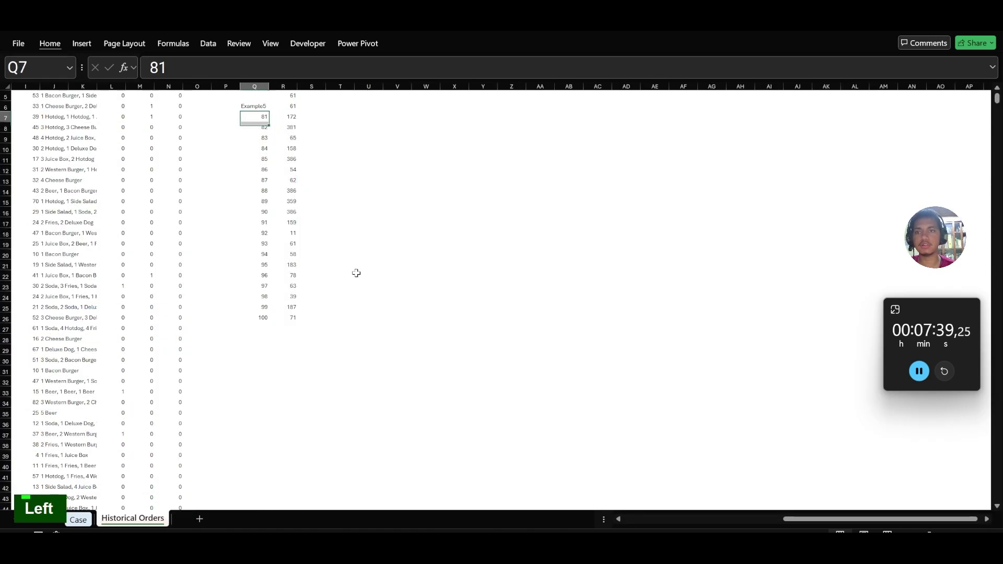
key("Left")
key("Left")
key("Left")
key("Left")
key("Left")
key("Left")
key("Left")
key("Left")
key("Left")
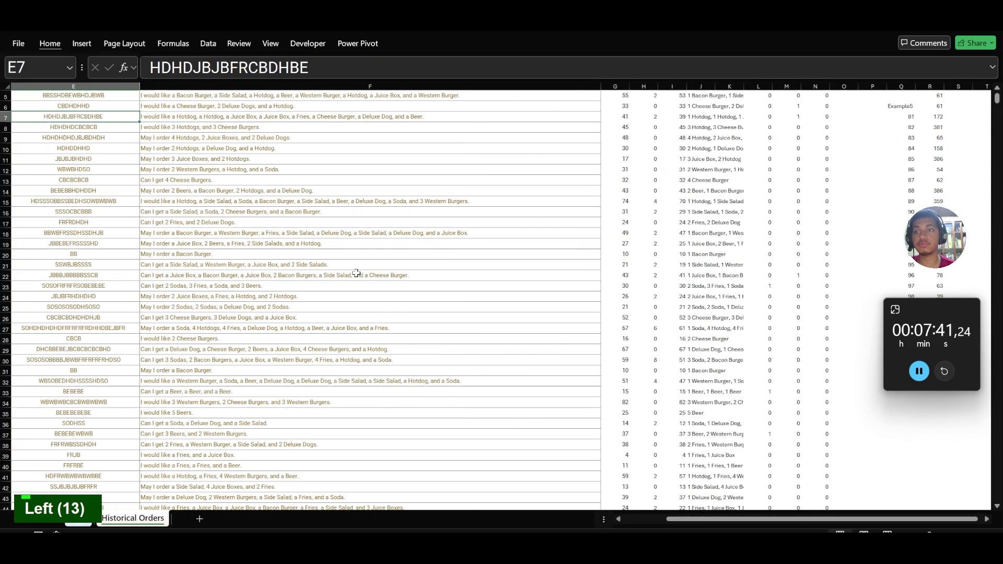
key("Right")
key("Right")
key("Right")
key("Right")
key("Right")
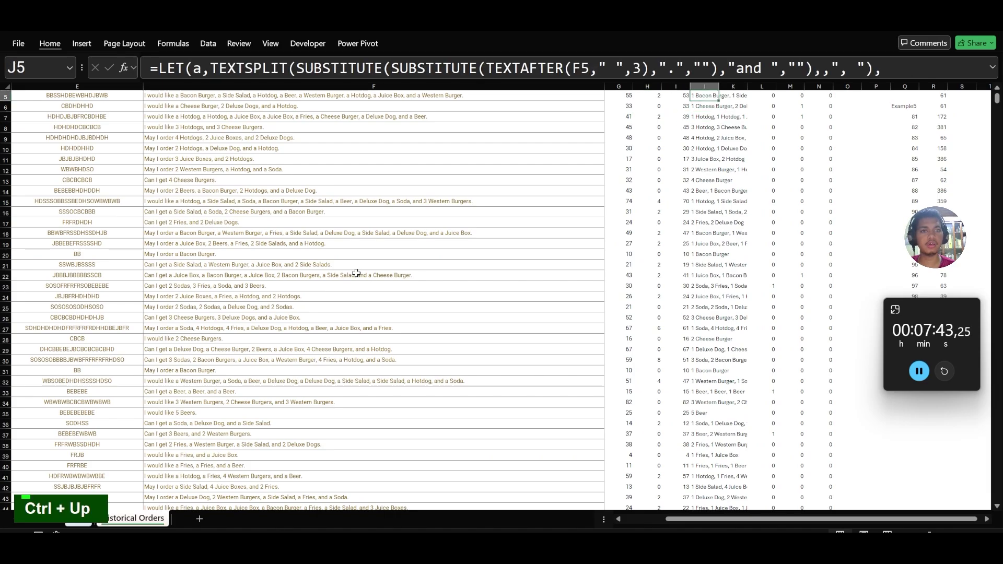
scroll(498, 297, "right", 2)
scroll(575, 292, "up", 2)
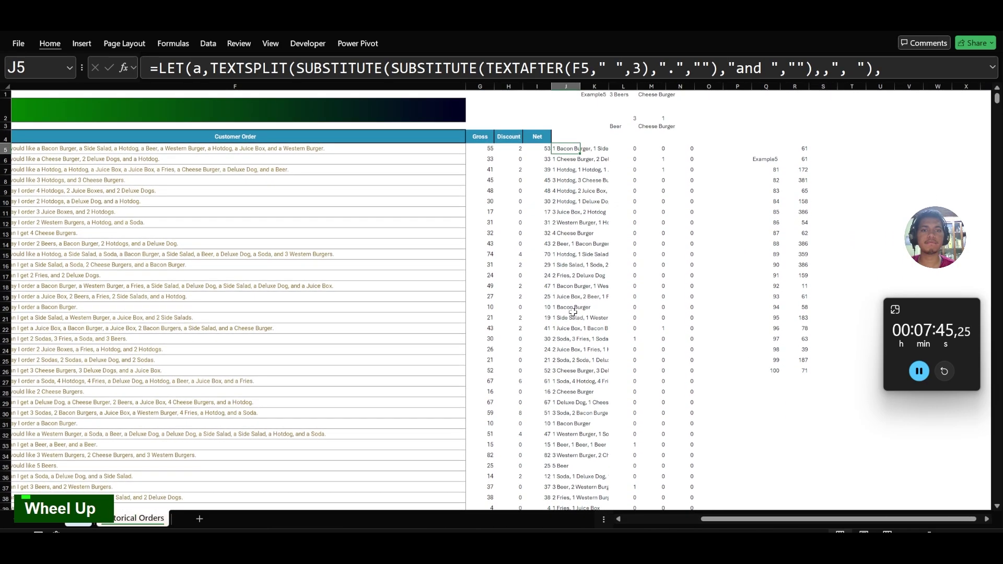
Step: Paste the parsing formula into H234 on the Case sheet and point its TEXTAFTER reference at the Example6 customer order in G234
key("ctrl+Page_Up")
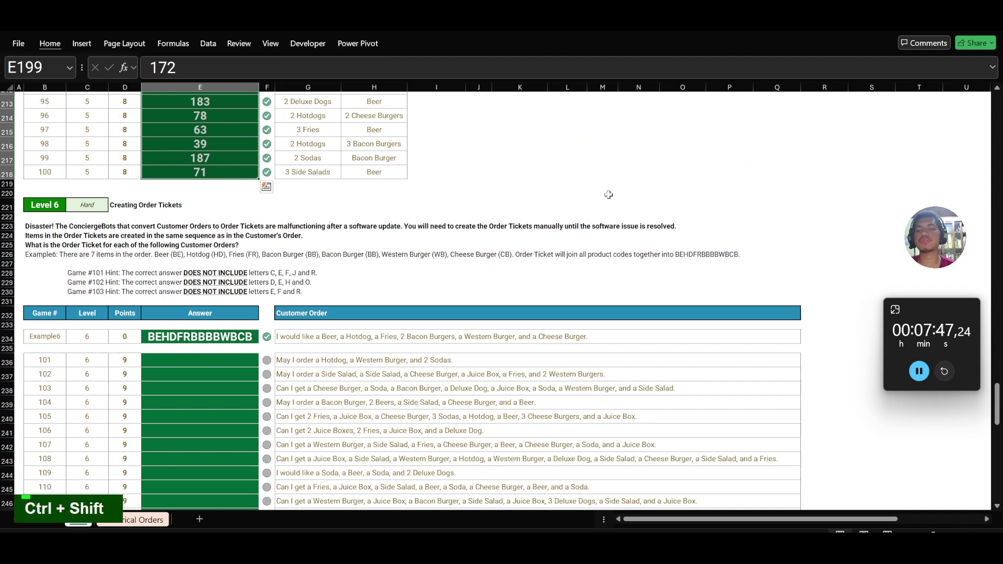
left_click(370, 330)
key("F2")
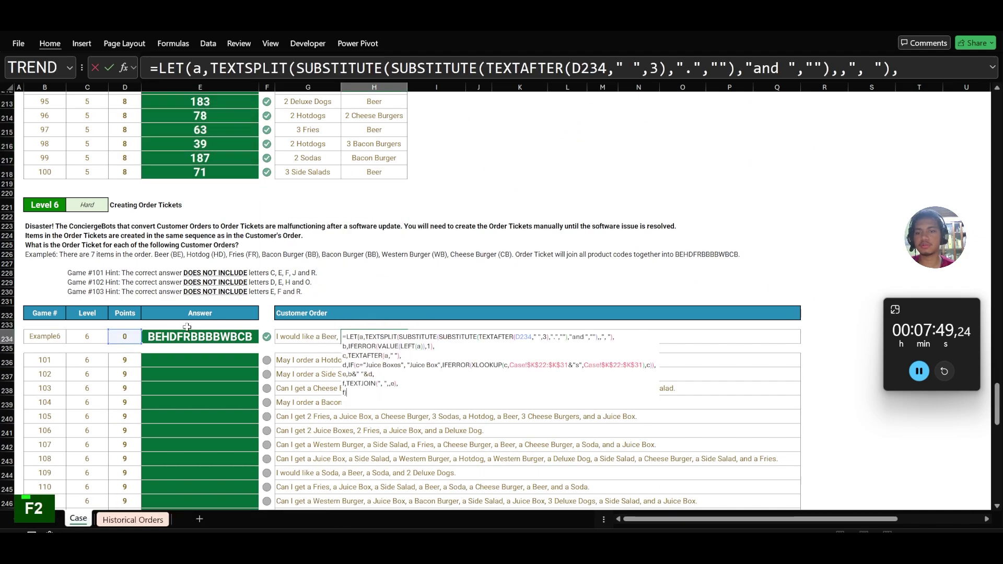
left_click(249, 343)
key("Return")
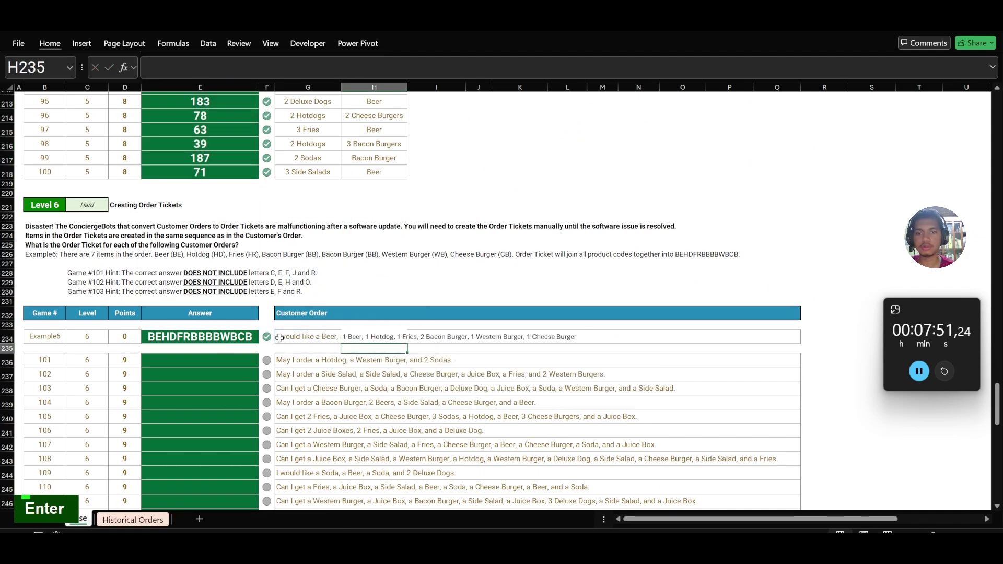
Step: Start a LET formula in I234 with a defined as TEXTSPLIT(H234,,", ")
key("shift+Down")
key("Up")
key("Right")
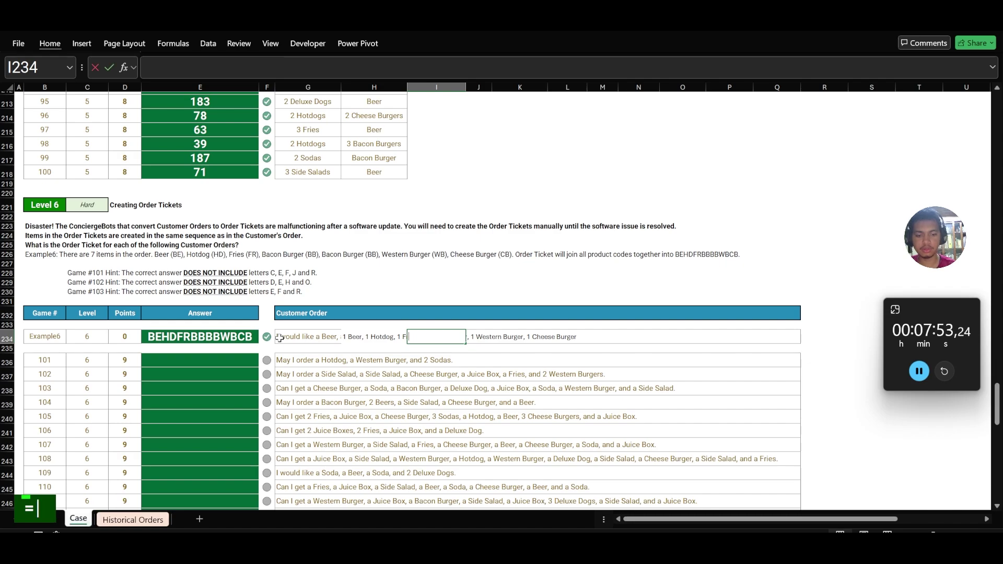
type("=let")
key("Tab")
type("a,texts")
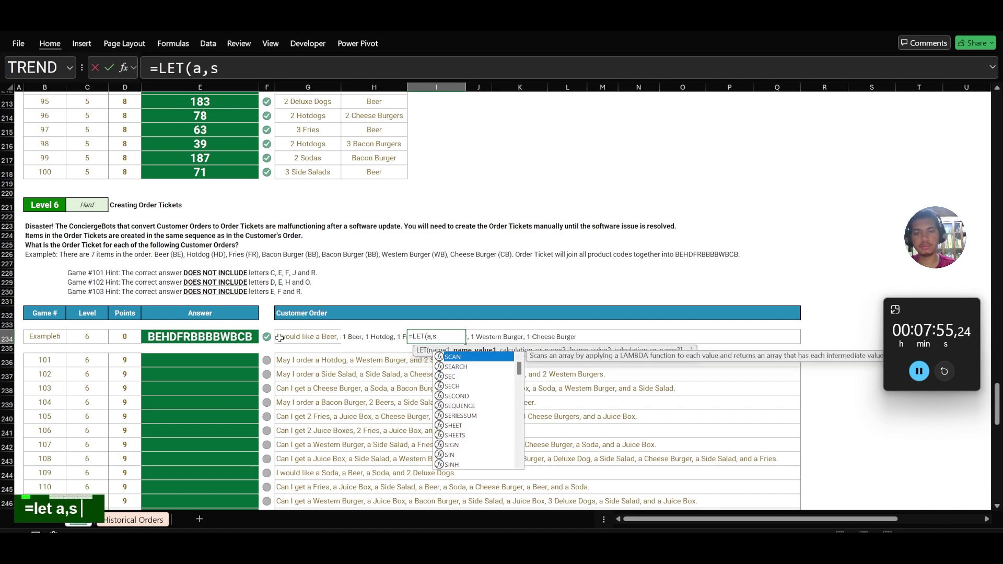
key("Tab")
key("Left")
type(",")
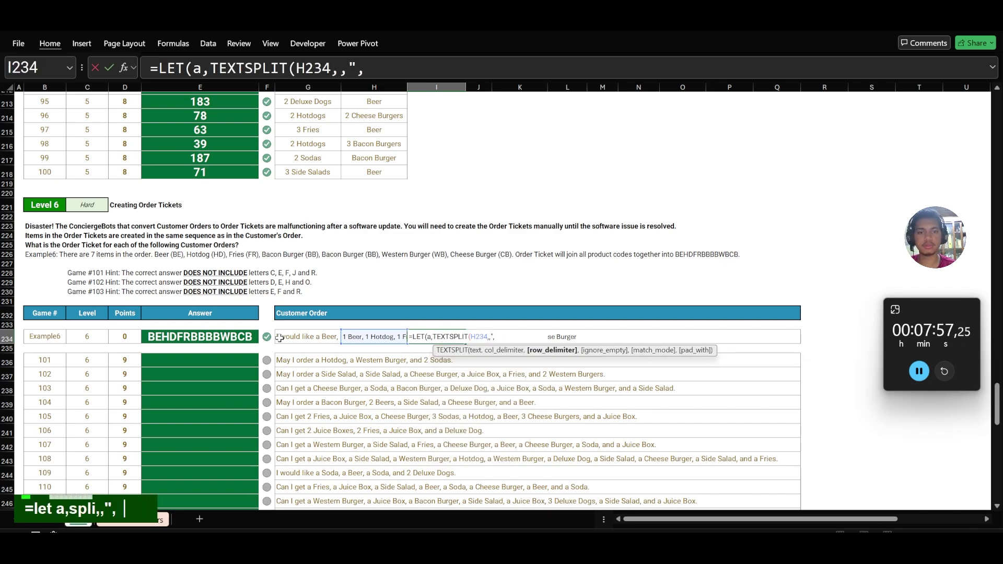
type(",\", \"),")
key("alt+Return")
Step: Define b in the LET formula as IFERROR(VALUE(LEFT(a)),1) to get each item's quantity
type("b,ifer")
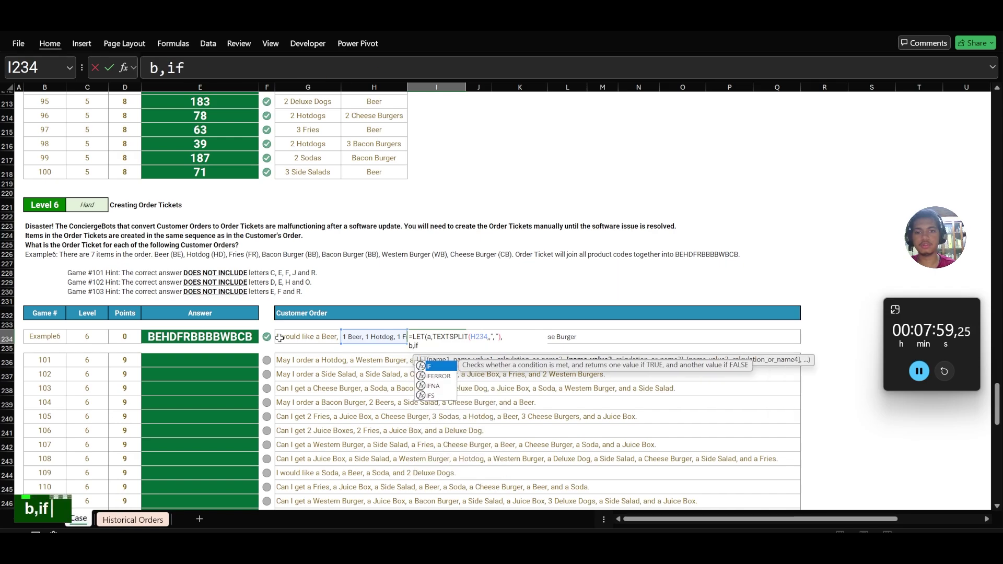
key("Tab")
type("value")
key("Tab")
type("le")
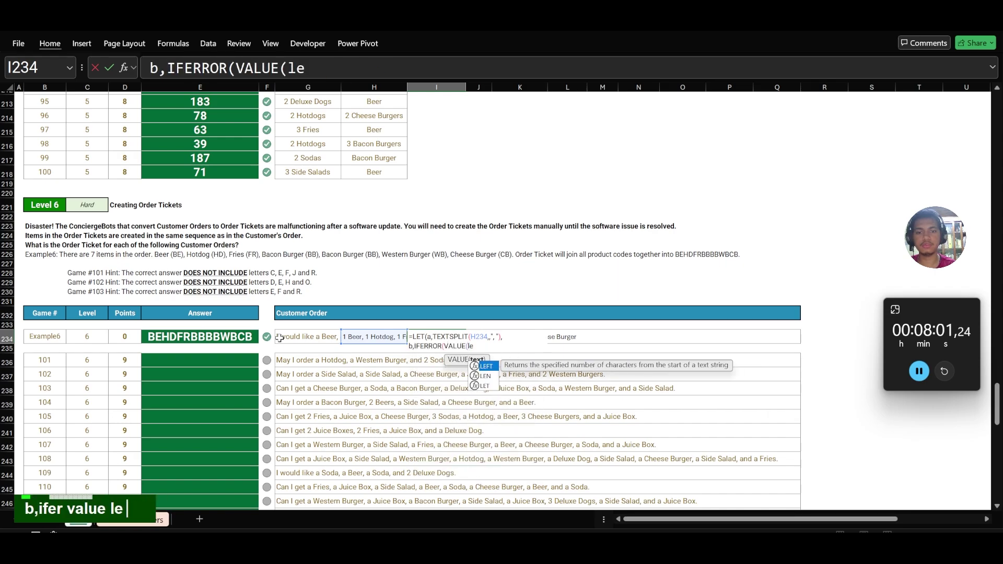
key("Tab")
type("a))")
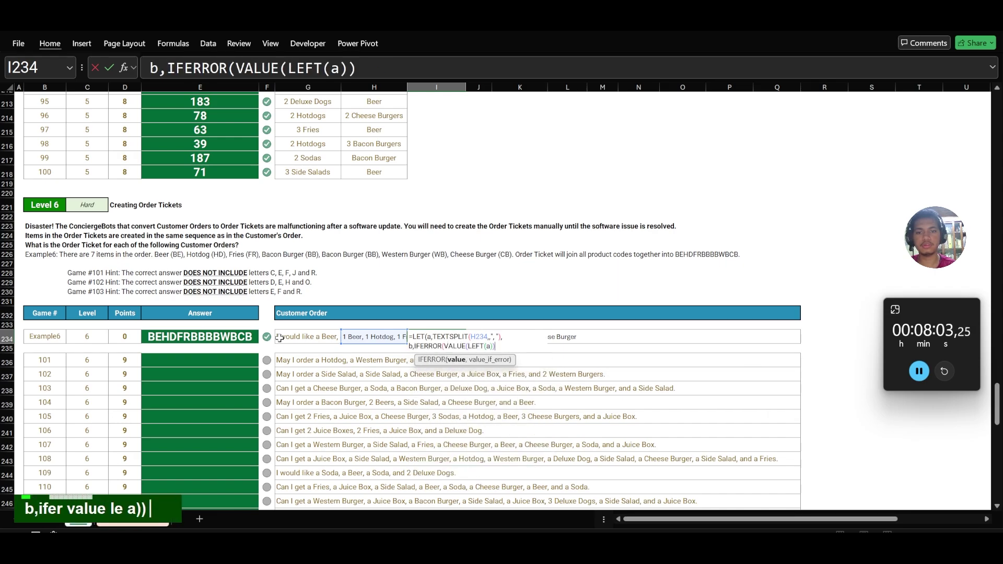
type(",1),")
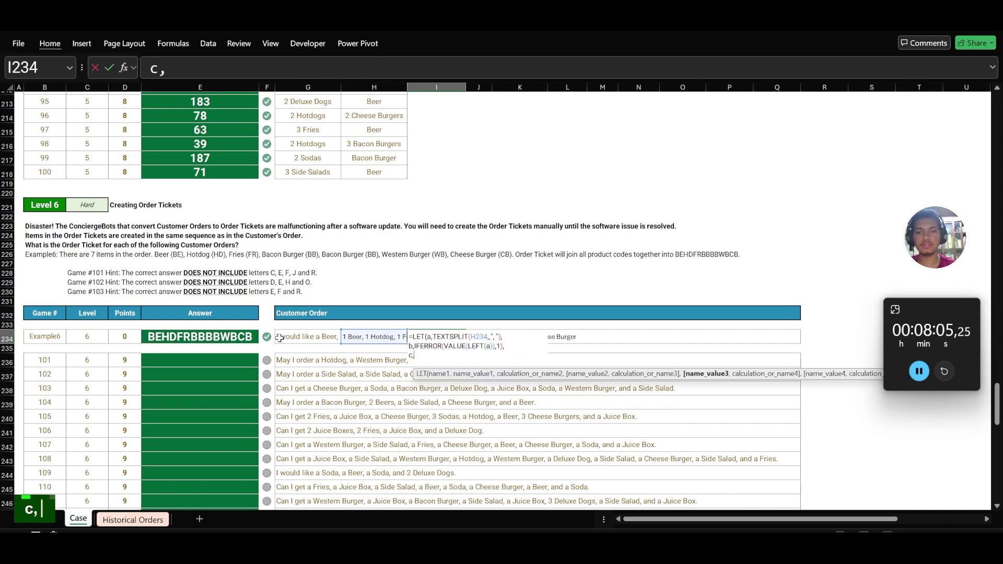
Step: Define c in the LET formula as TEXTAFTER(a," ") to get each item's name
type("c,a")
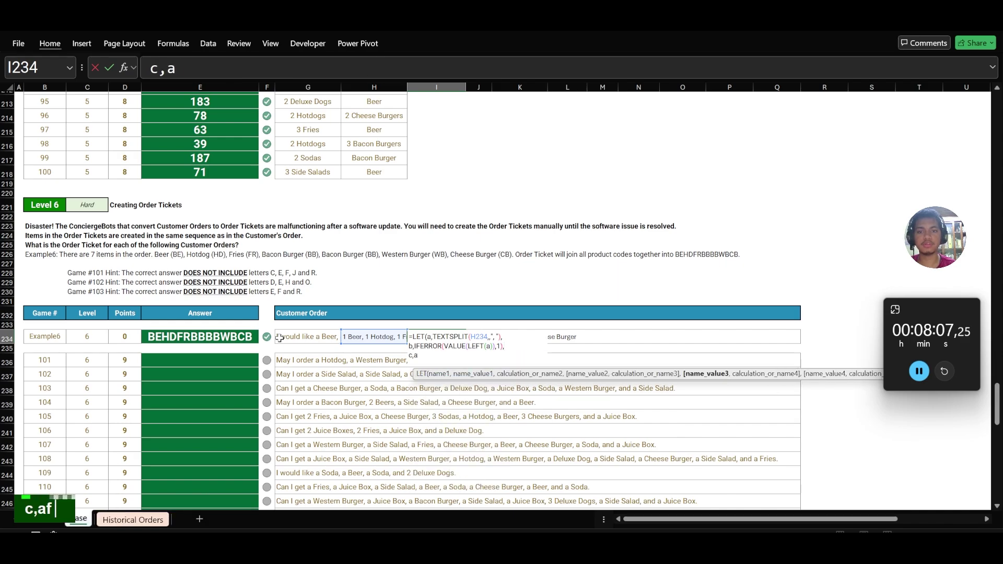
type("fter")
key("Tab")
type("a,\"")
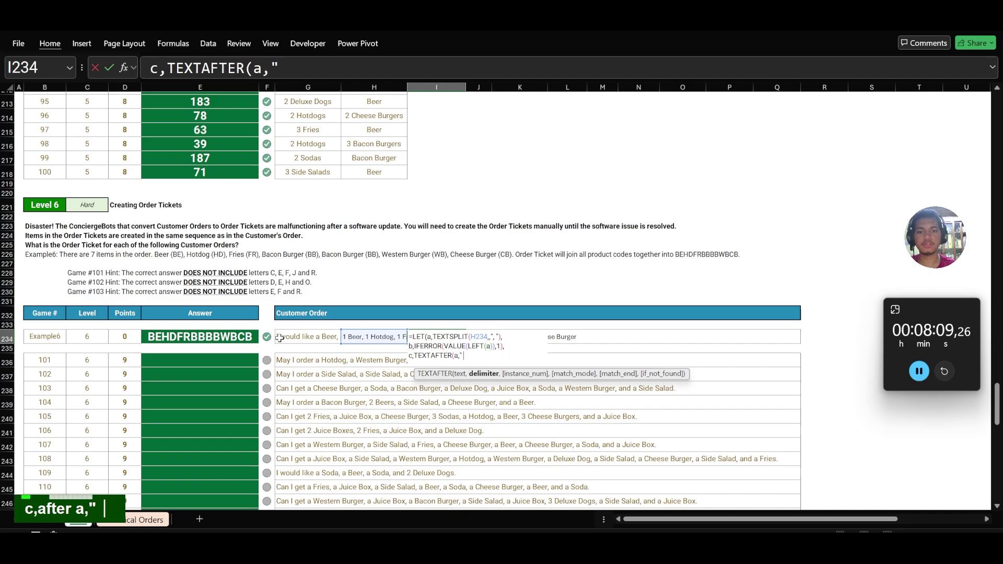
type(" \"),")
key("alt+Return")
Step: Define d as an XLOOKUP of c in the menu items $K$22:$K$31, returning the codes in $N$22:$N$31
type("d,xlo")
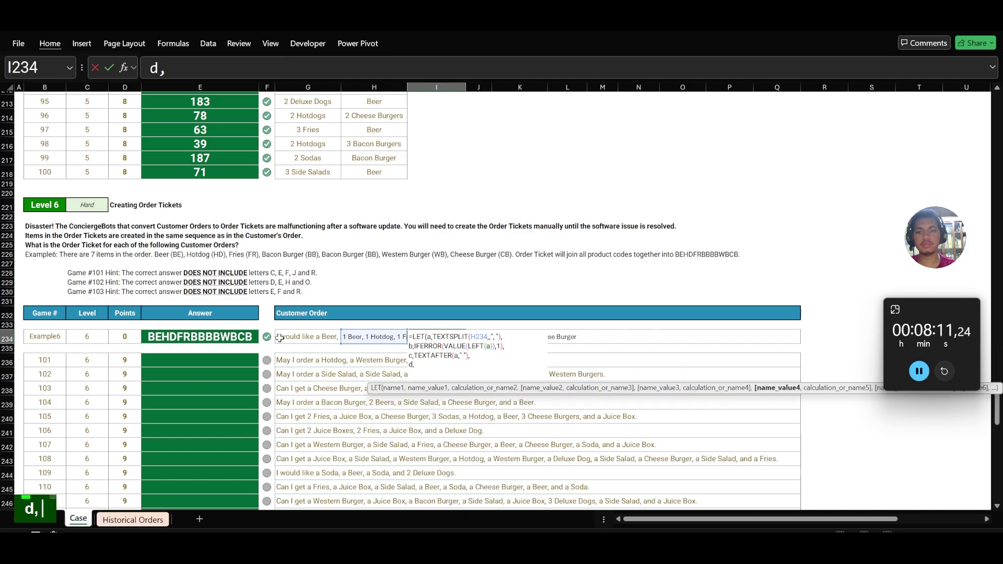
key("Tab")
scroll(279, 338, "up", 20)
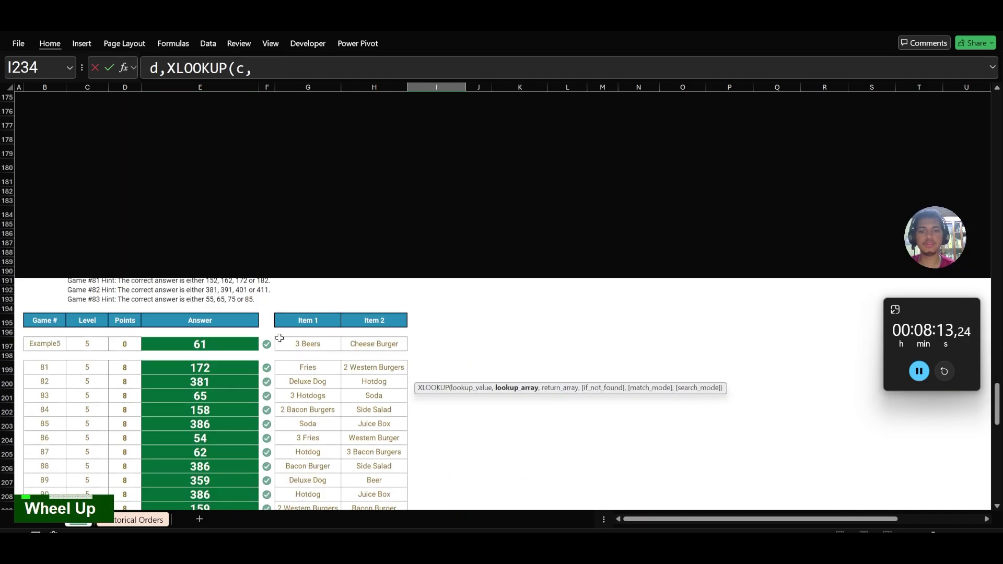
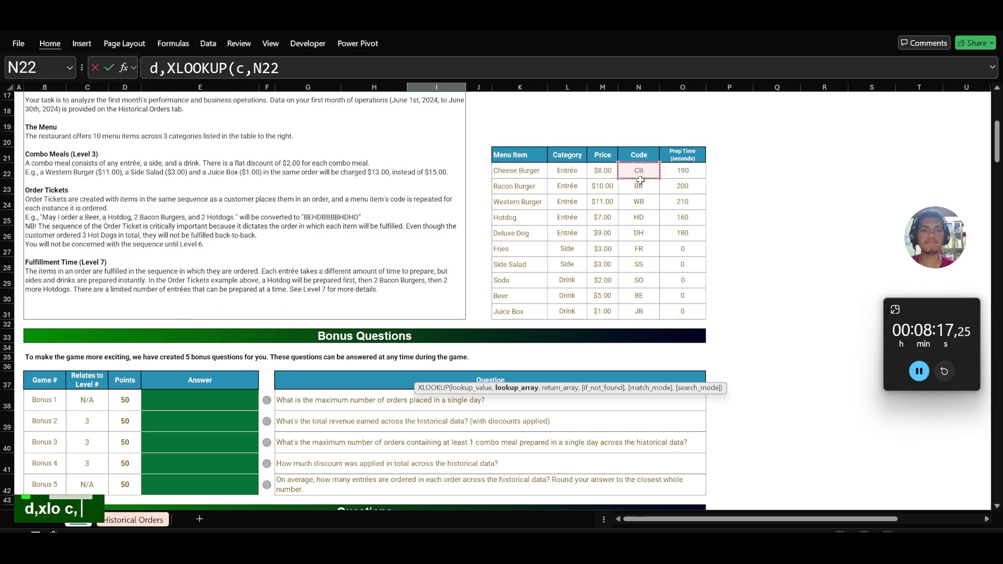
key("ctrl+shift+Down")
type(",")
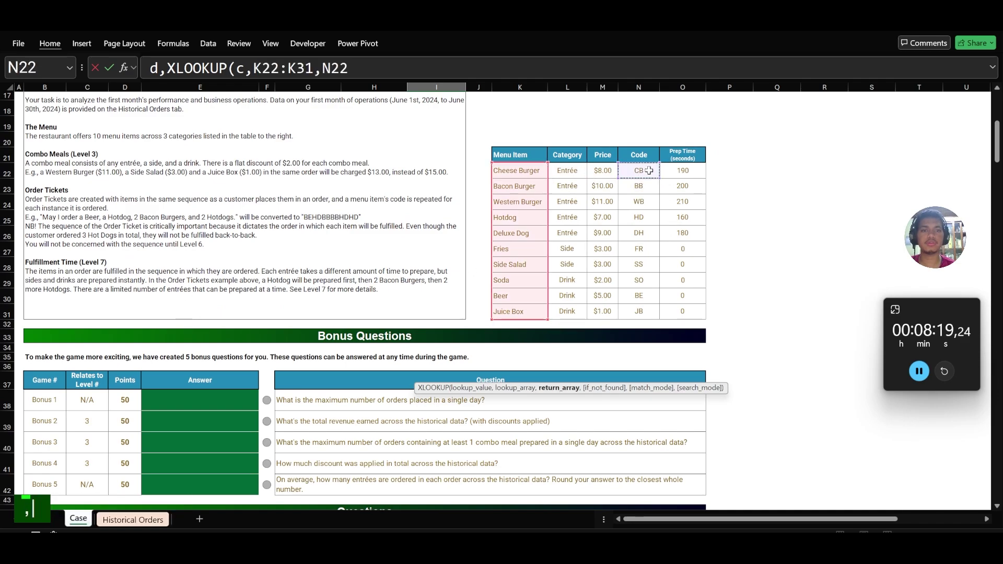
key("ctrl+shift+Down")
left_click(263, 60, "shift")
key("F4")
key("Right")
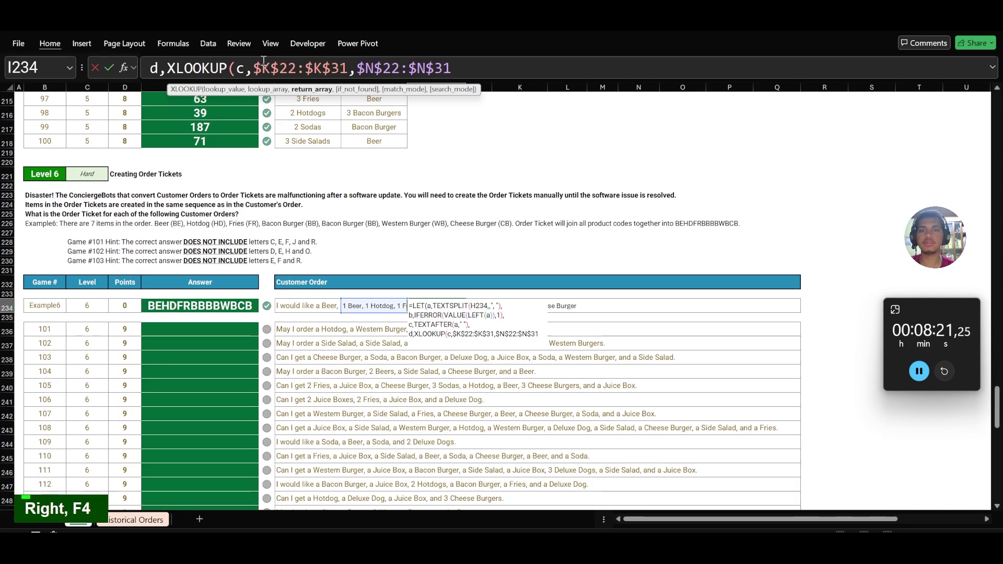
type("),")
key("alt+Return")
Step: Define e as REPLACE(d,b) and f as CONCAT(e), and finish the LET formula so it returns f
type("e,rep")
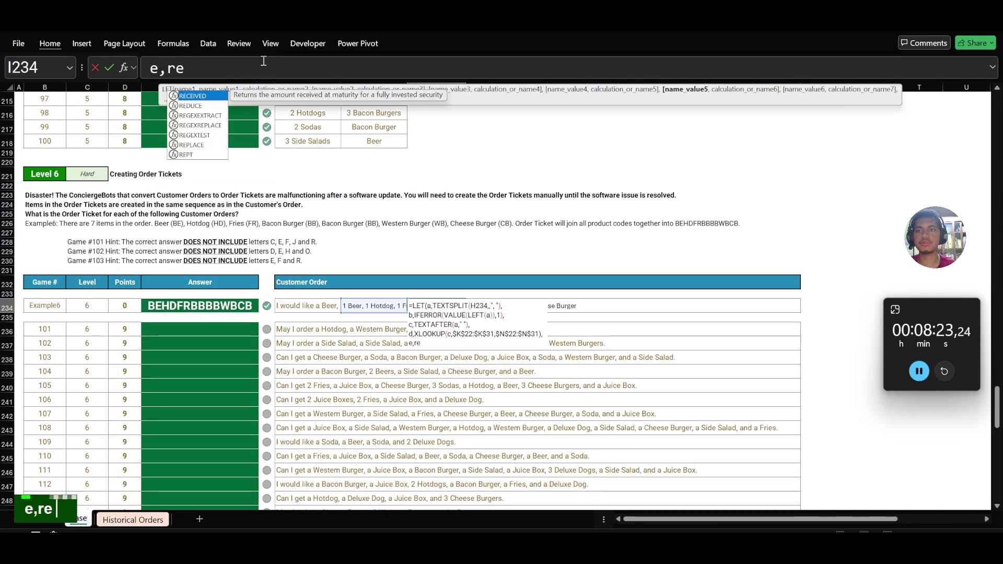
key("Tab")
type("d,b)")
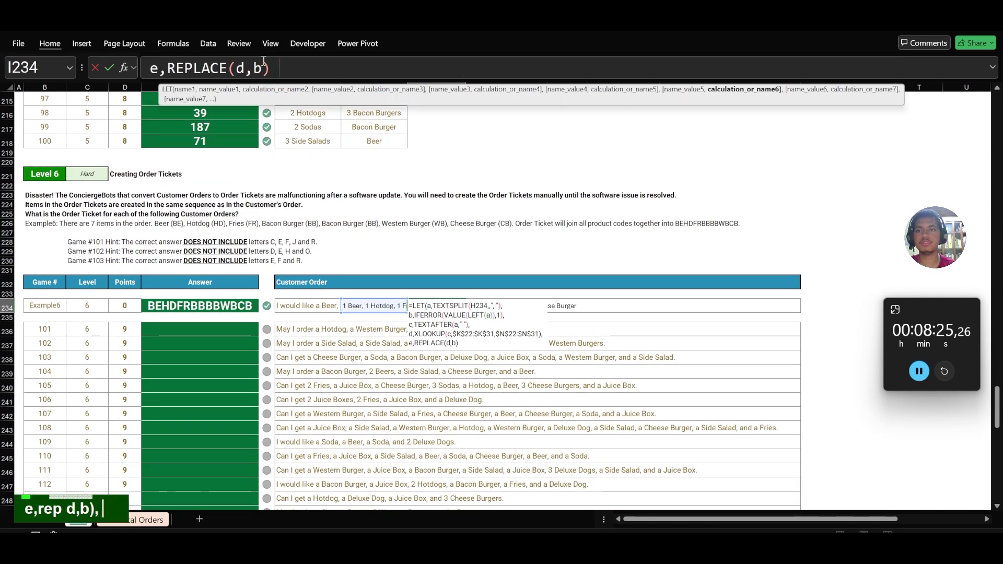
type(",f,conc")
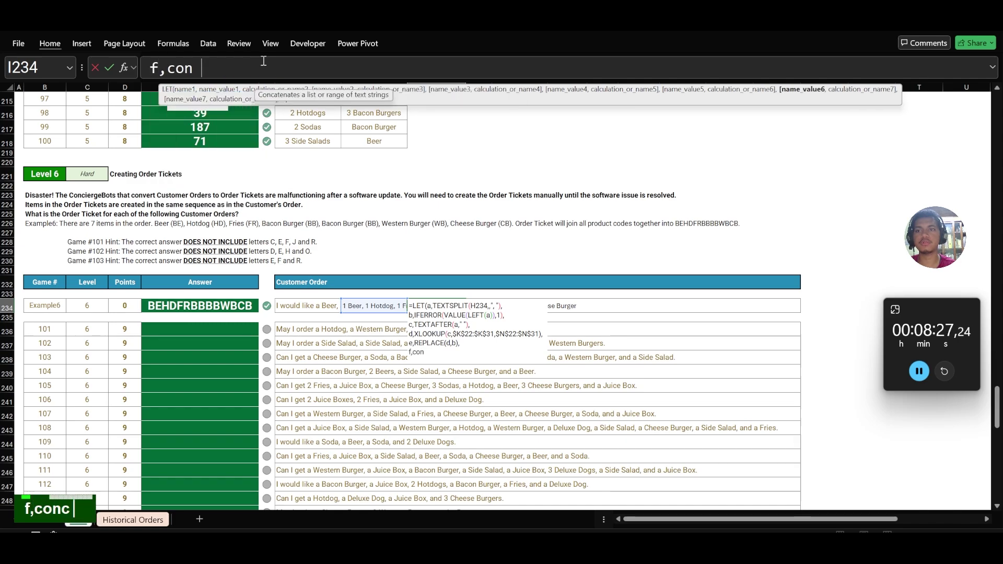
key("Tab")
type("e),")
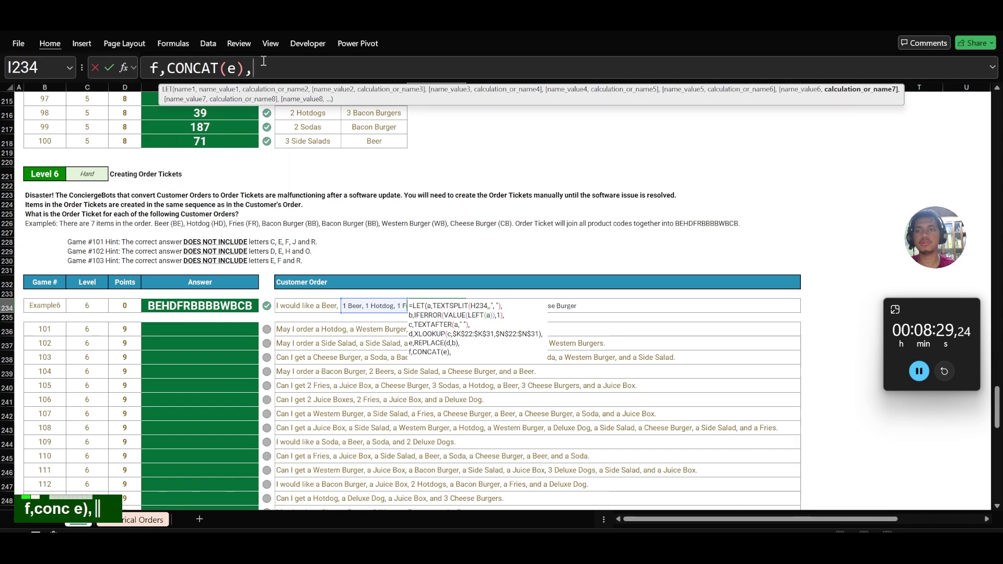
key("alt+Return")
type("f)")
key("Return")
key("Return")
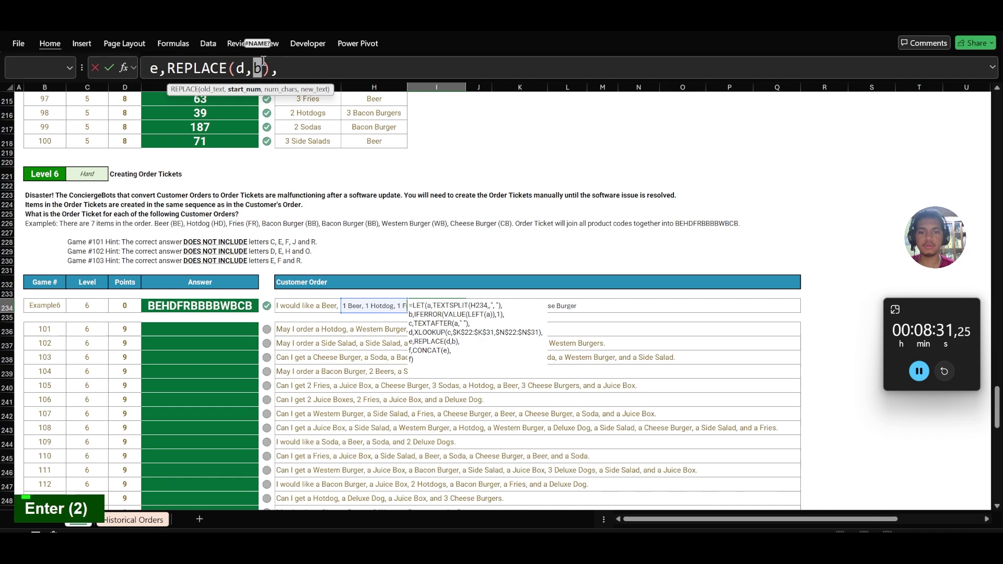
Step: Change variable e in the LET formula from REPLACE to REPT(d,b) and commit the formula in I234
key("ctrl+shift+u")
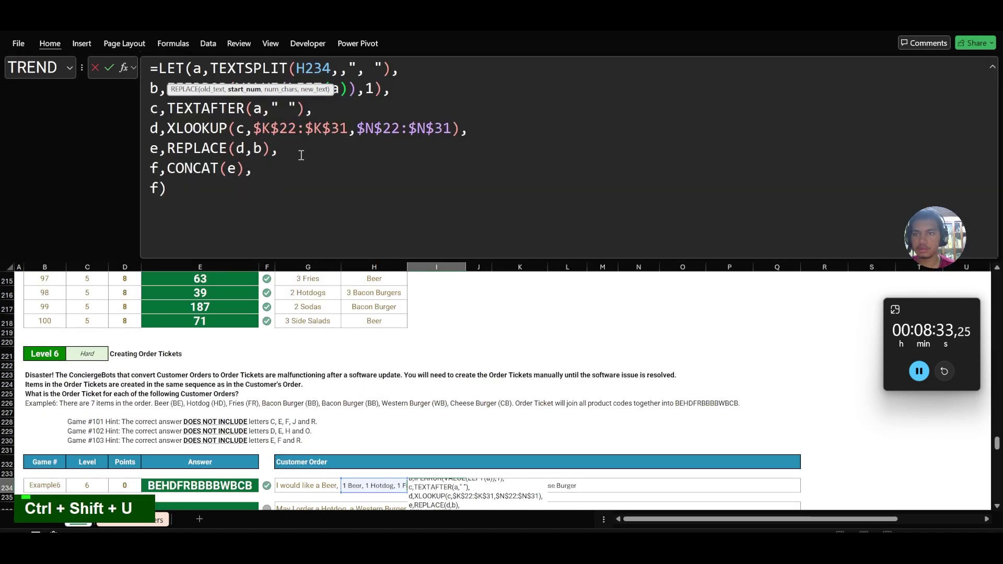
left_click(262, 151)
double_click(216, 143)
type("rept")
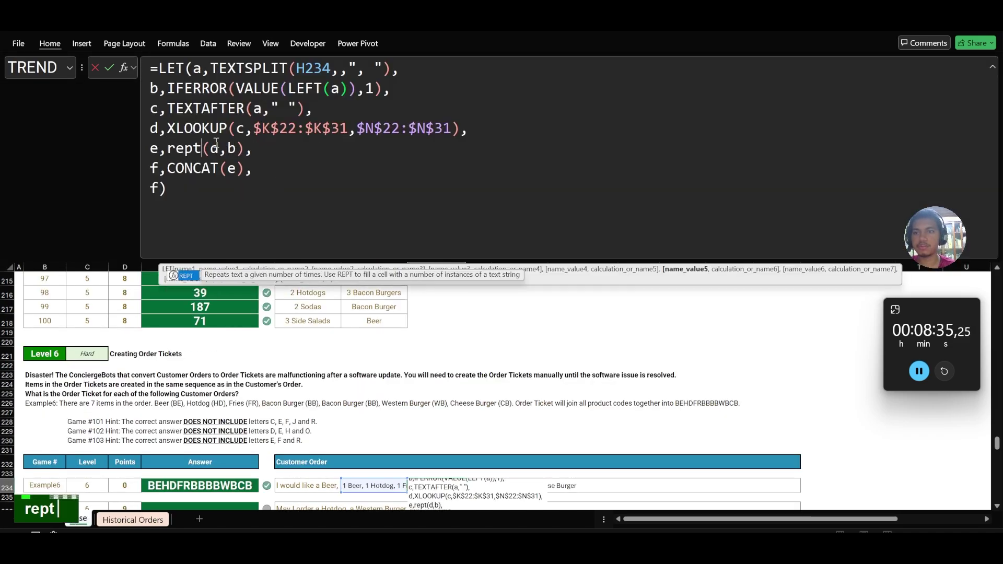
key("Return")
Step: Copy the two Level 6 example formulas in H234:I234
key("Up")
key("Left")
key("shift+Right")
key("ctrl+c")
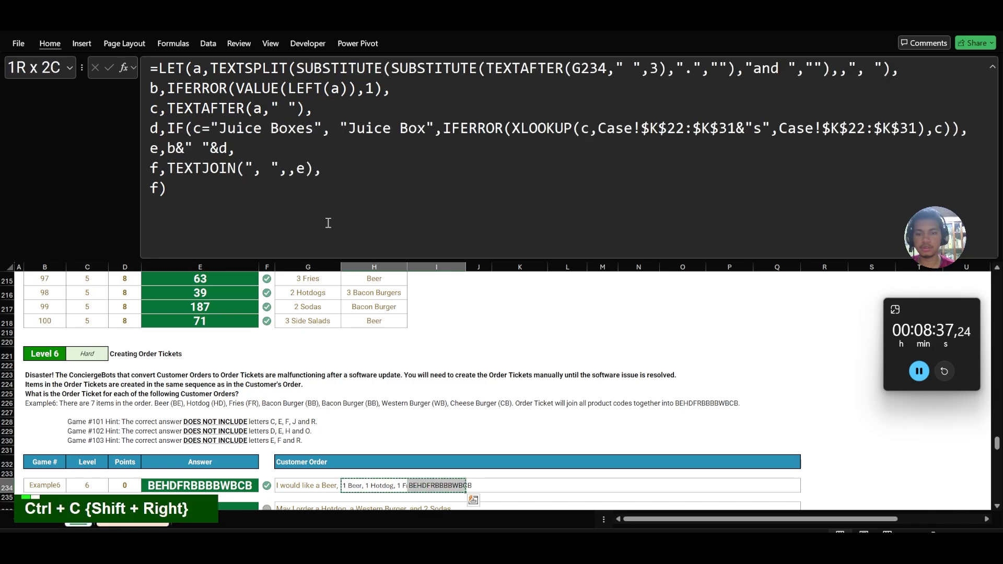
key("Down")
key("Down")
key("ctrl+v")
key("Left")
key("ctrl+Down")
key("ctrl+Right")
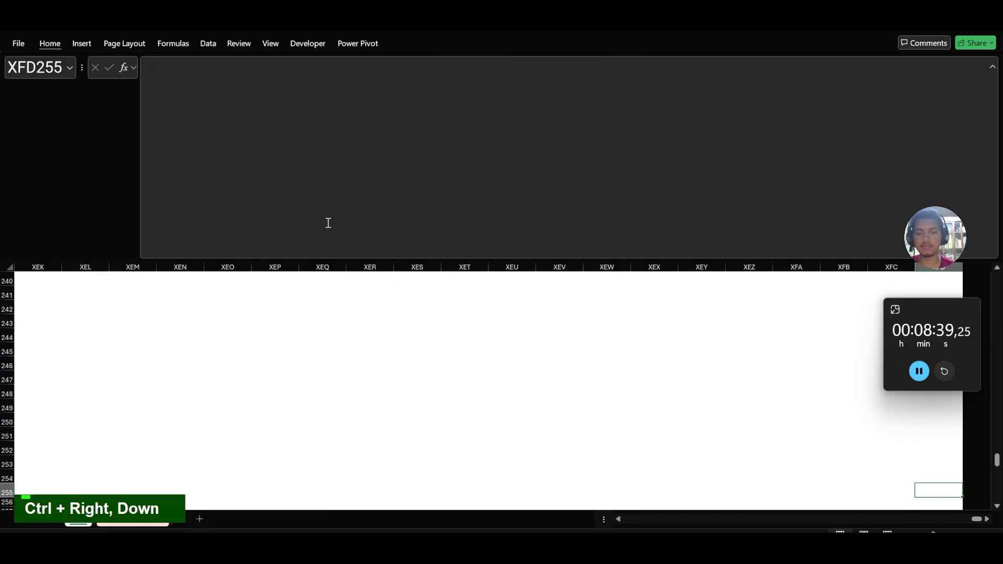
key("ctrl+z")
Step: Paste the copied formula pair into H236:I255 for all Level 6 customer orders
key("Up")
key("Left")
key("Down")
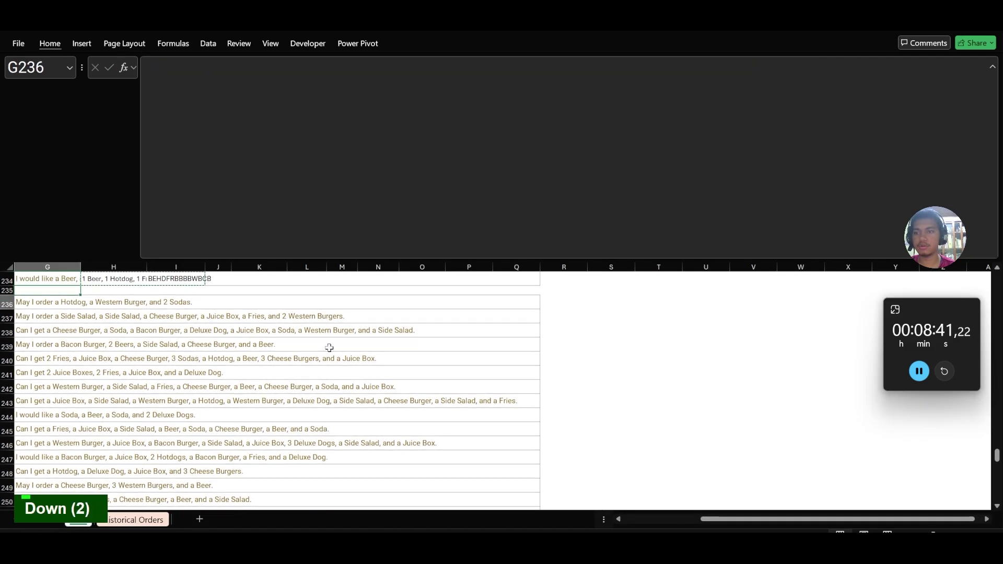
key("Right")
key("ctrl+v")
key("Left")
key("ctrl+Down")
key("Right")
key("ctrl+shift+Up")
key("Return")
Step: Copy the ticket results in I236:I255 as values into the Level 6 answers from E236 down, and save the workbook
key("Right")
key("ctrl+shift+Up")
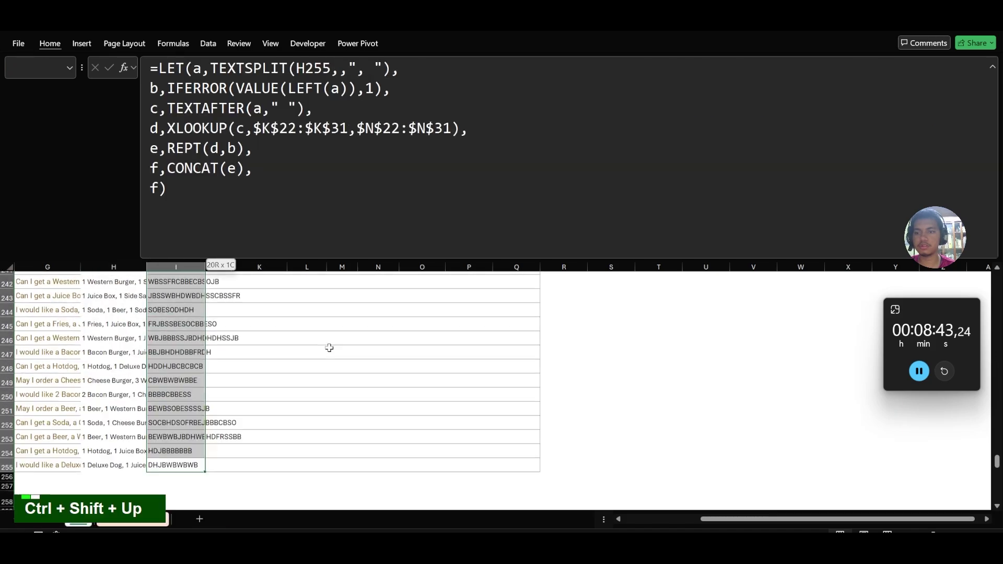
key("ctrl+c")
key("ctrl+Left")
key("ctrl+Up")
key("Left")
key("ctrl+shift+v")
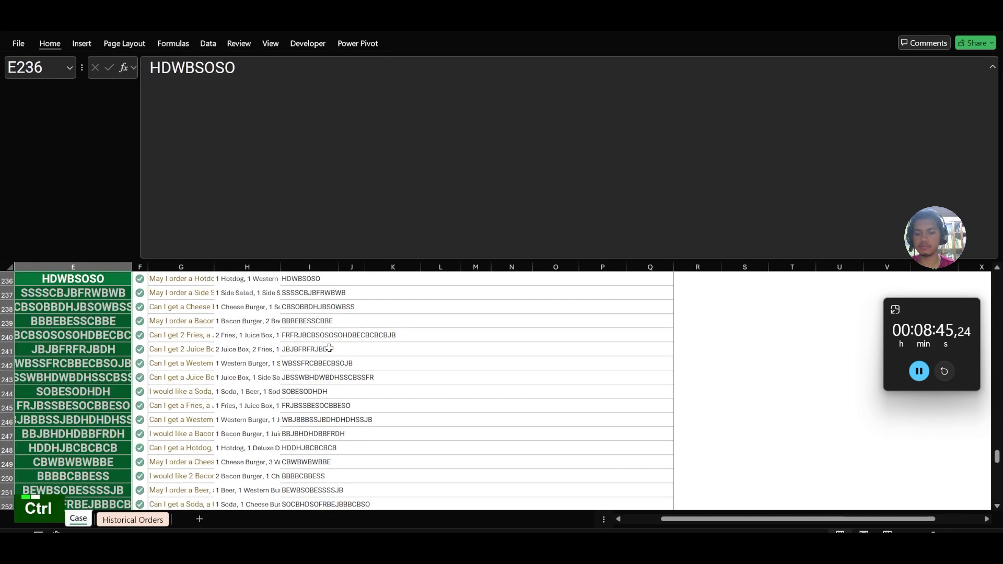
key("ctrl+shift+u")
scroll(329, 347, "left", 3)
scroll(330, 348, "down", 10)
key("ctrl+s")
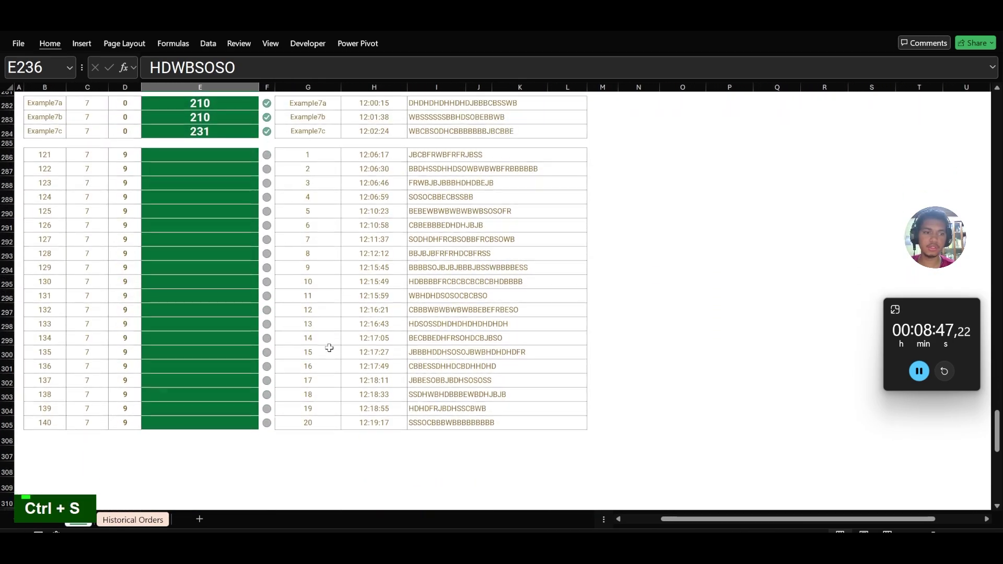
Step: Examine the Level 7 instructions, the worked examples and the list of order tickets down to order 20
scroll(389, 230, "up", 3)
left_click(433, 182)
scroll(433, 181, "up", 5)
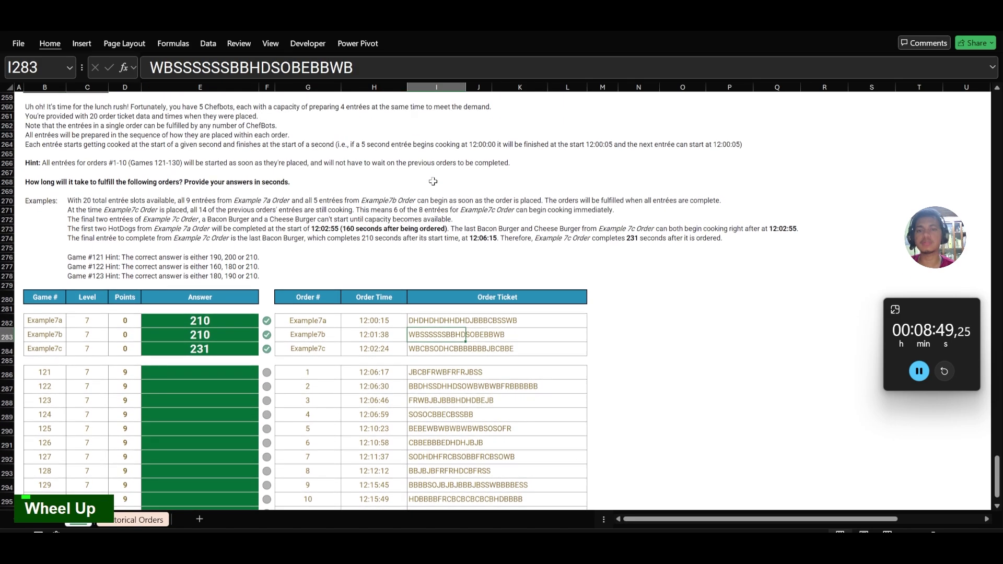
key("Up")
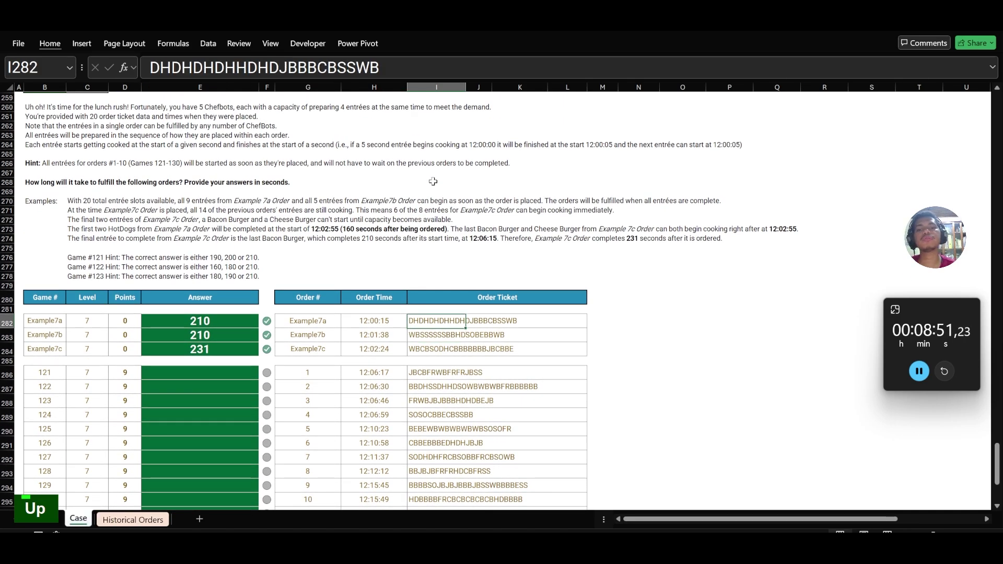
key("ctrl+shift+Down")
key("ctrl+shift+Down")
key("ctrl+shift+Down")
key("Down")
key("Up")
key("ctrl+shift+Down")
key("ctrl+shift+Down")
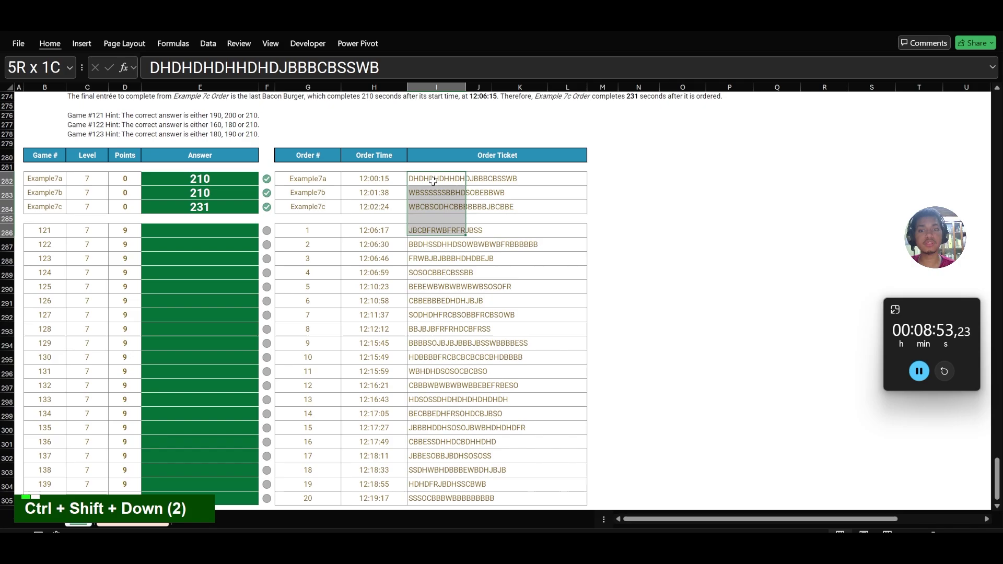
key("ctrl+shift+Down")
scroll(433, 182, "up", 3)
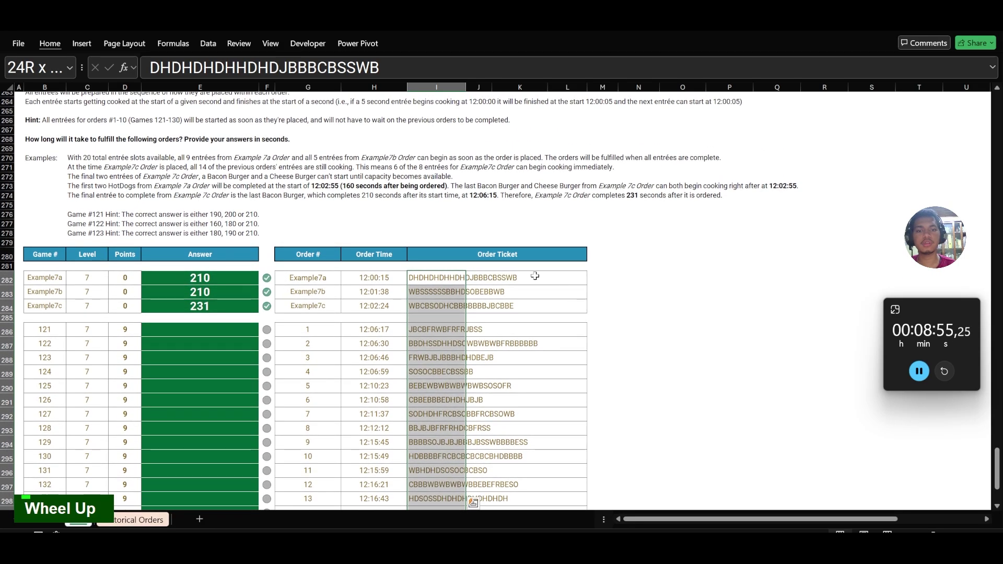
Step: Reuse the MID and SEQUENCE splitting formula from L111 in K282, so it splits the ticket in I282 into two-letter codes
left_click(533, 276)
scroll(587, 253, "up", 20)
scroll(588, 253, "up", 15)
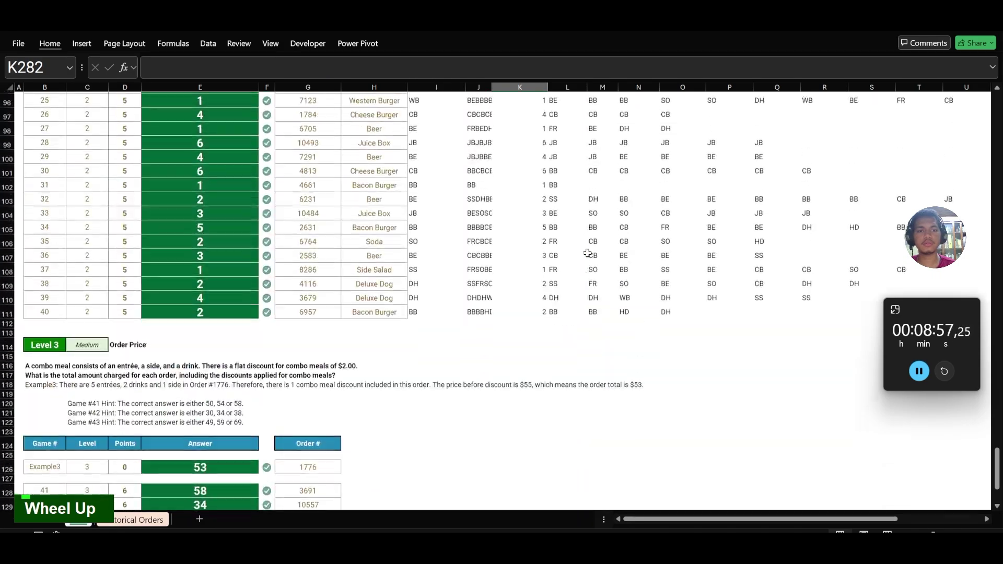
left_click(563, 325)
scroll(562, 328, "down", 17)
scroll(562, 328, "down", 20)
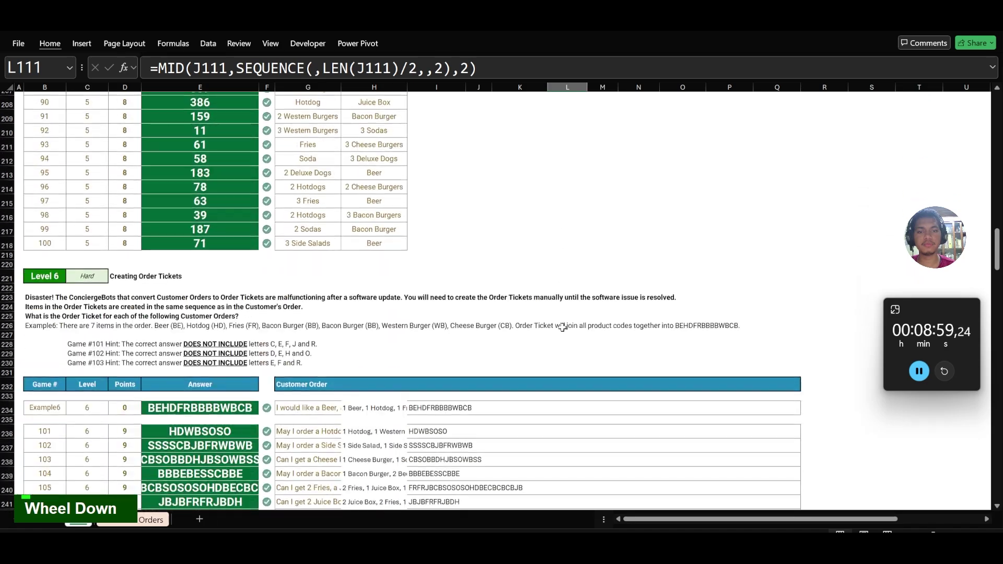
left_click(533, 227)
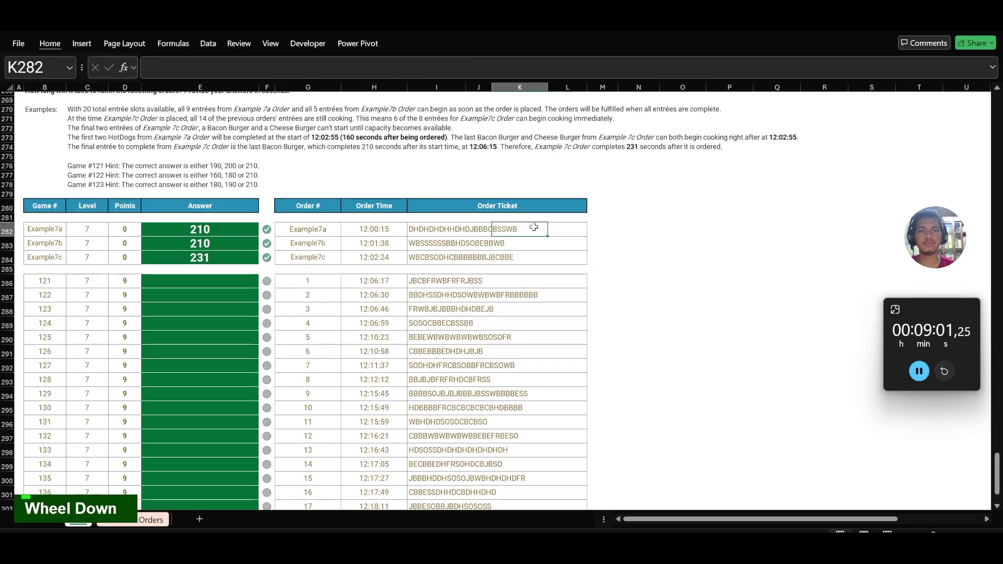
key("ctrl+v")
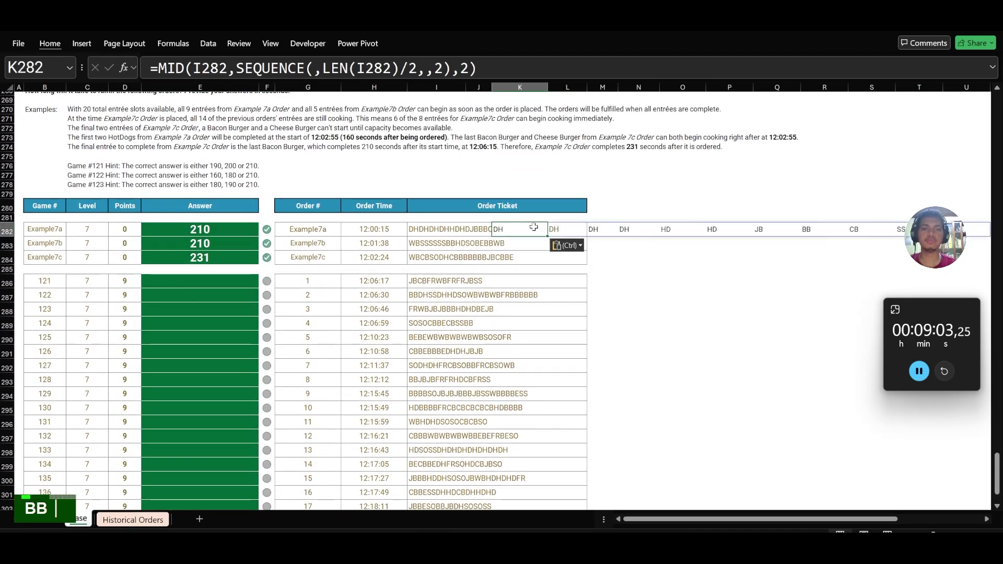
Step: Wrap the MID formula in K282 in a LET as variable a, and add a FILTER of a with an ISNUMBER condition
left_click(157, 70)
type("let")
key("Tab")
type("a,")
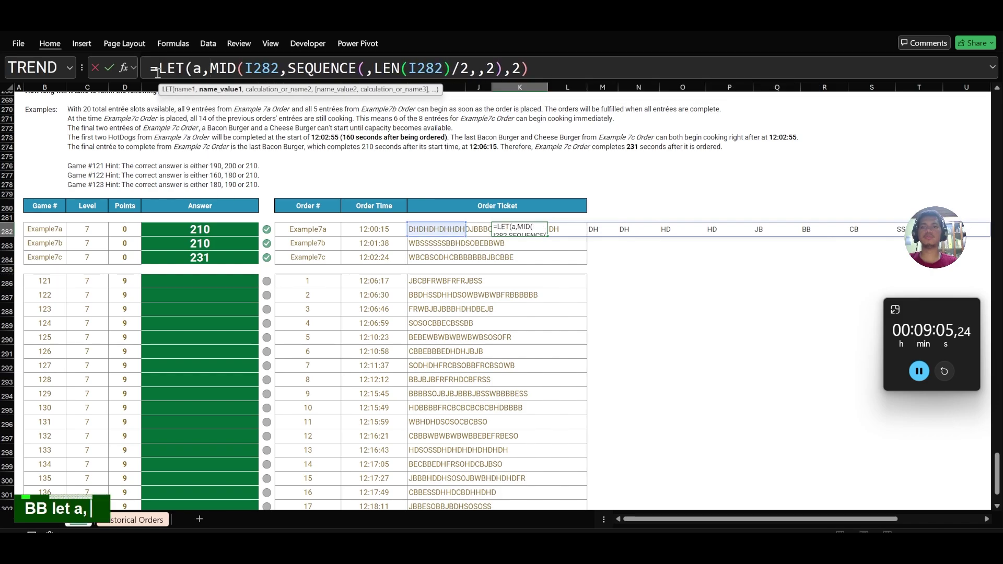
type(",filter")
key("Tab")
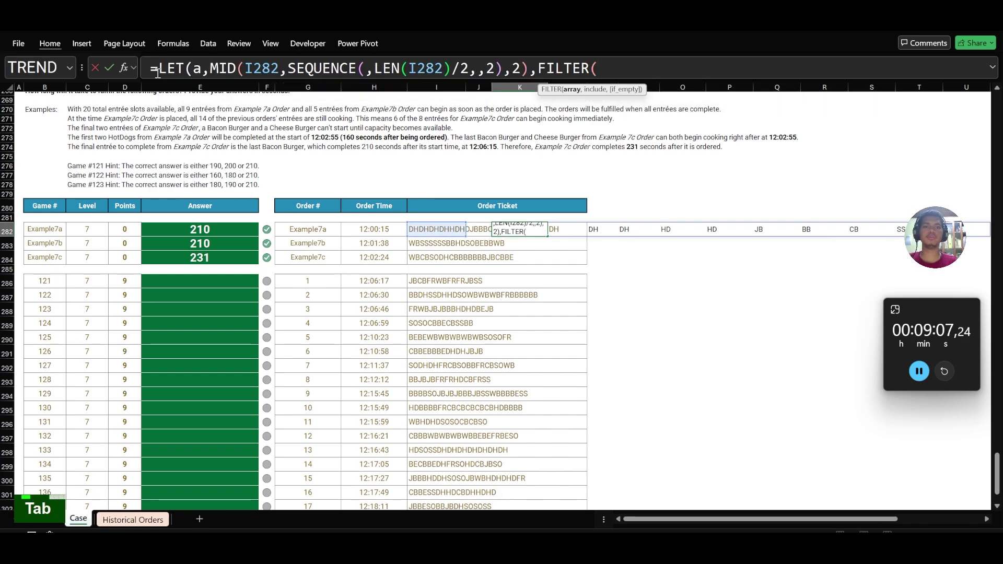
type("a,isnum")
key("Tab")
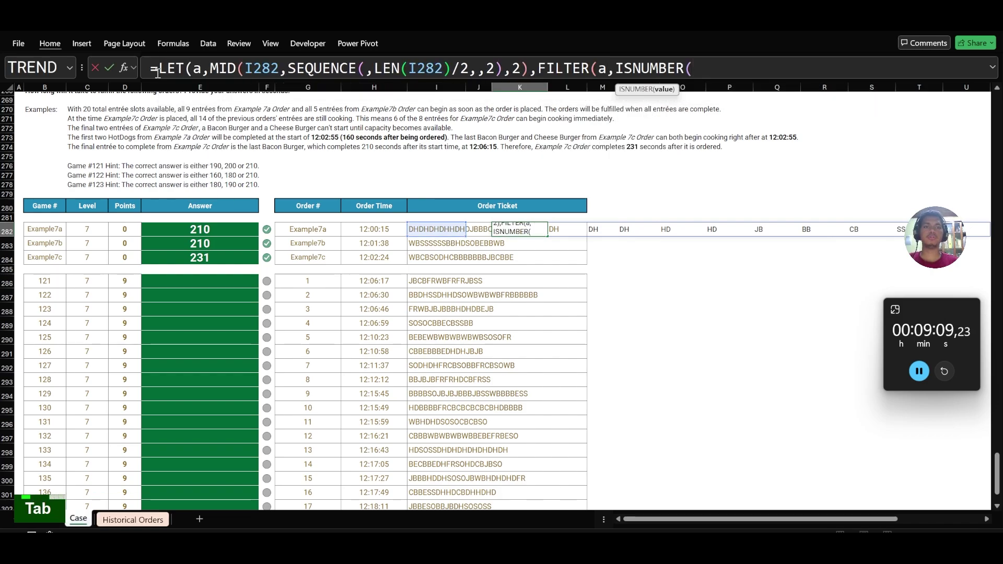
Step: Complete the condition with MATCH(a,$N$22:$N$26,0) against the entrée codes, and commit the formula in K282
type("mat")
key("Tab")
type("a,")
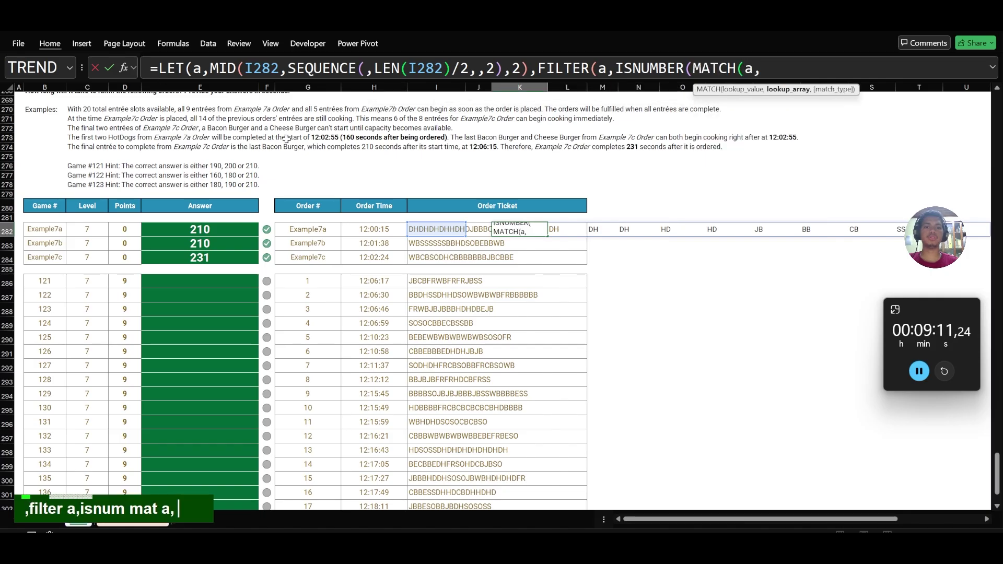
scroll(286, 140, "up", 20)
scroll(543, 153, "down", 5)
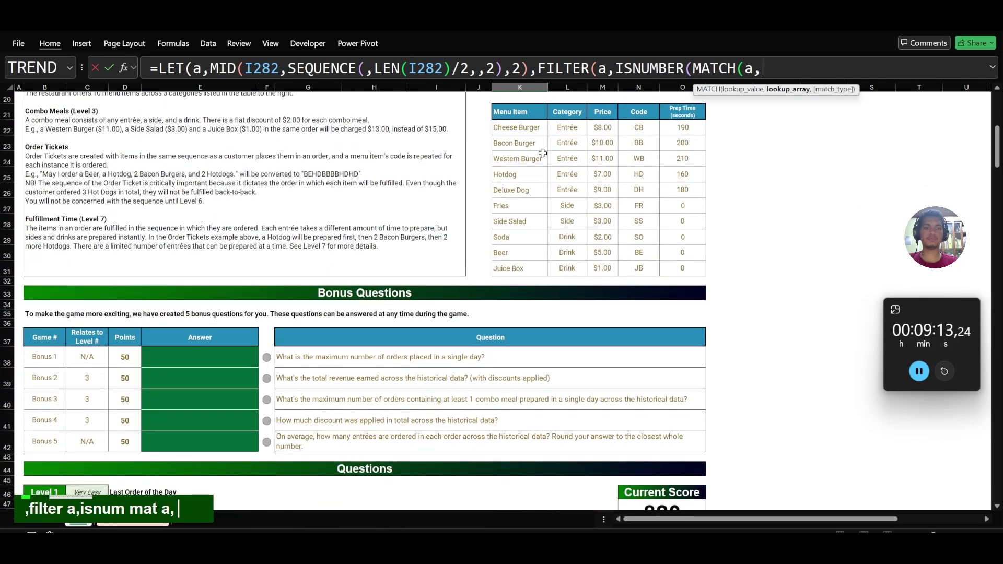
left_click(653, 192)
key("ctrl+shift+Up")
key("shift+Down")
key("F4")
type(",0")
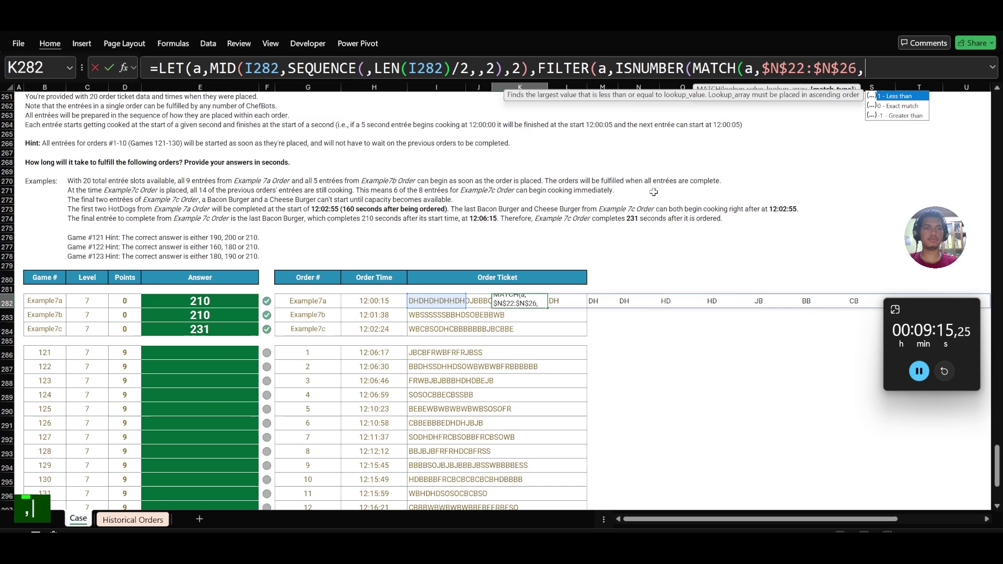
type("))))")
key("Return")
key("Up")
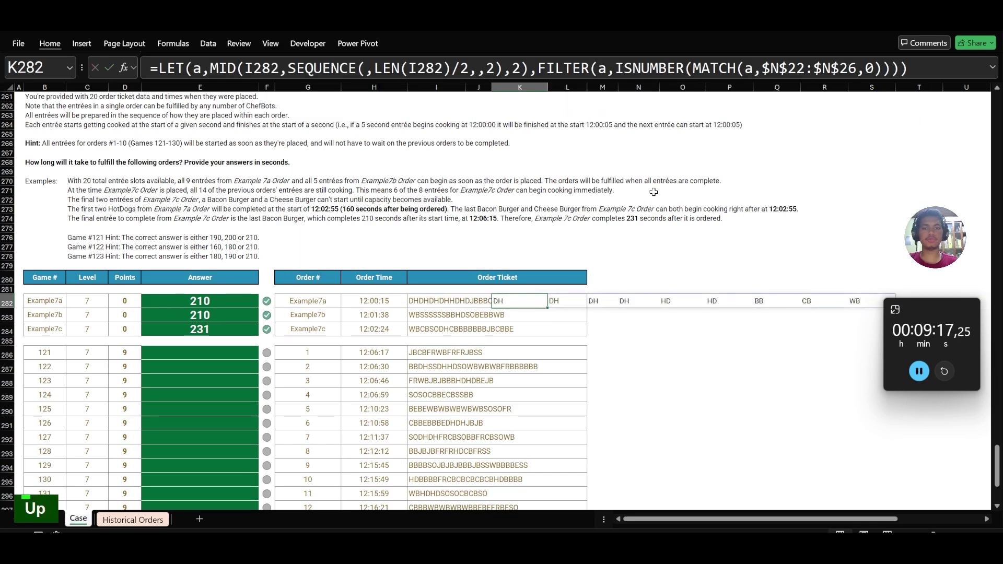
Step: Copy the K282 entrée-filter formula to K283:K284 and to K286:K305 for the remaining Level 7 tickets
key("shift+Down")
key("shift+Down")
key("Return")
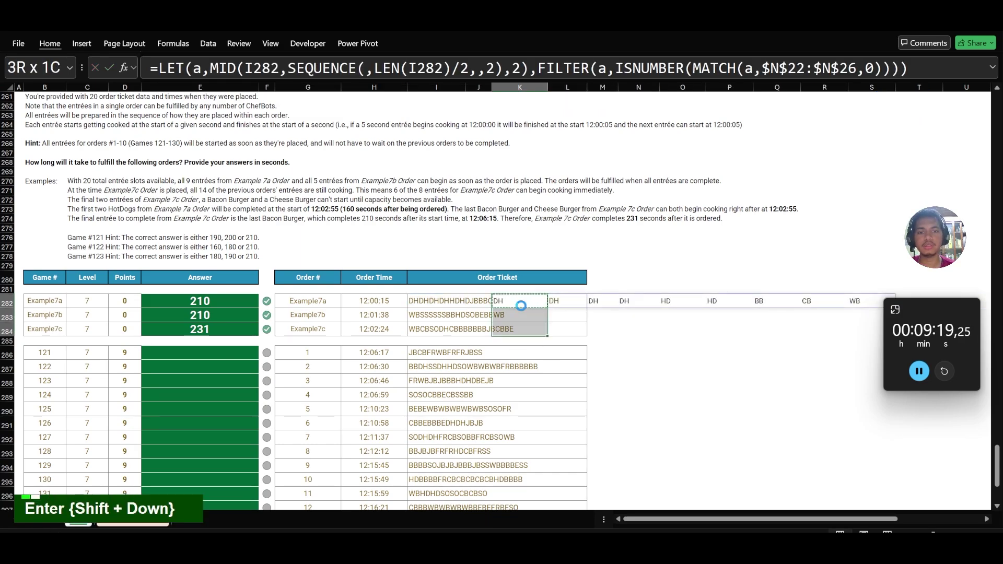
key("Down")
key("Down")
key("Down")
key("Down")
key("shift+Down")
key("shift+Down")
key("shift+Down")
key("shift+Down")
key("shift+Down")
key("shift+Down")
key("shift+Down")
key("shift+Down")
key("shift+Down")
key("shift+Down")
key("shift+Down")
key("shift+Down")
key("shift+Down")
key("shift+Down")
key("shift+Down")
key("shift+Down")
key("shift+Down")
key("shift+Down")
key("shift+Down")
key("shift+Down")
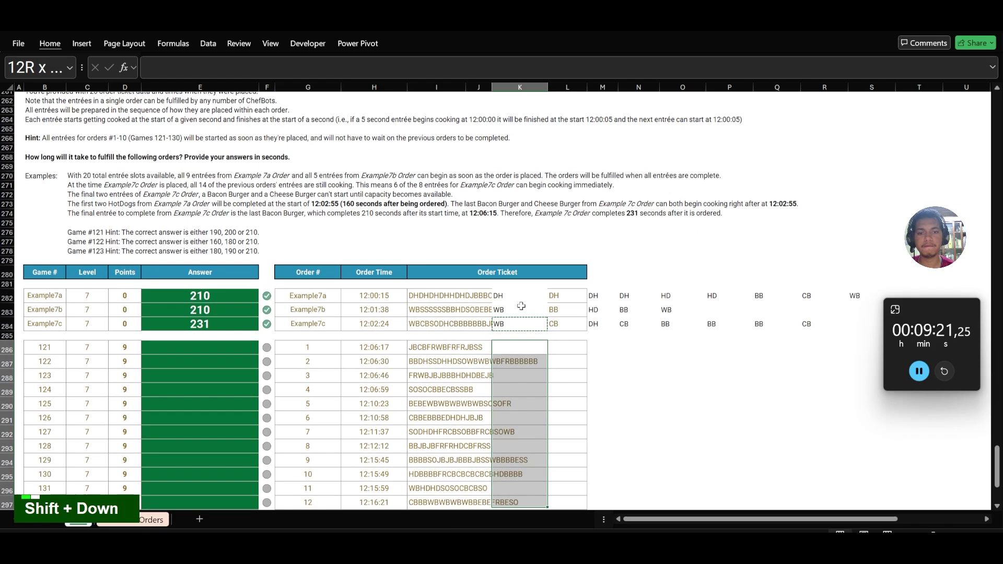
key("shift+Up")
key("Return")
Step: Start a TOROW formula in K307, below the split Level 7 tickets
key("ctrl+Down")
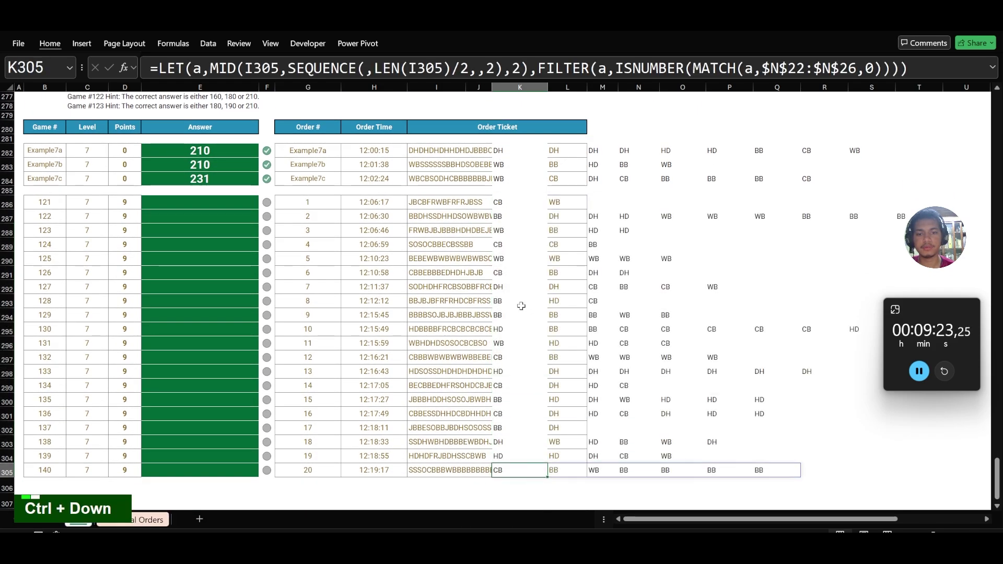
key("Down")
key("Down")
key("Down")
key("Up")
type("=to")
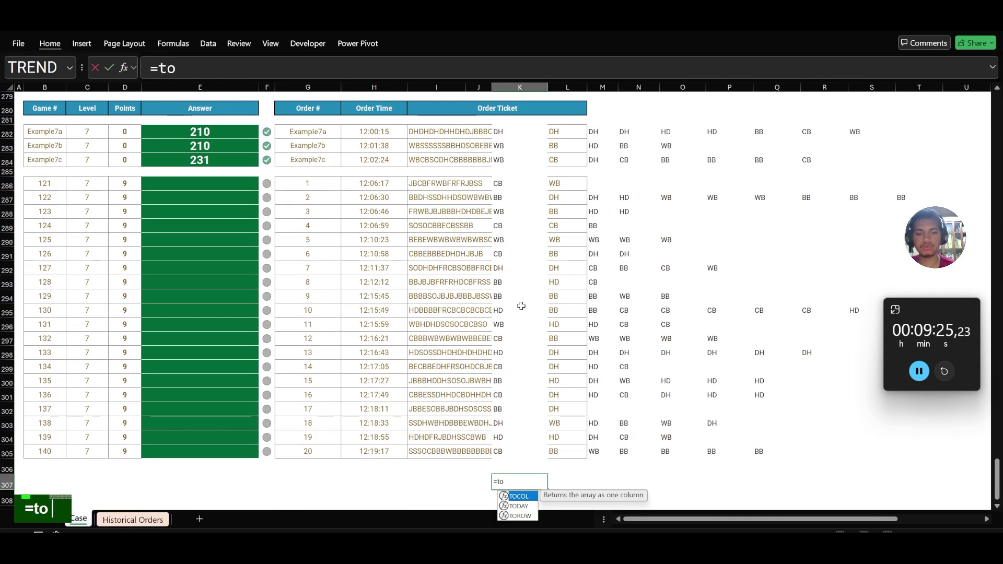
type("r")
key("Tab")
key("Up")
key("Up")
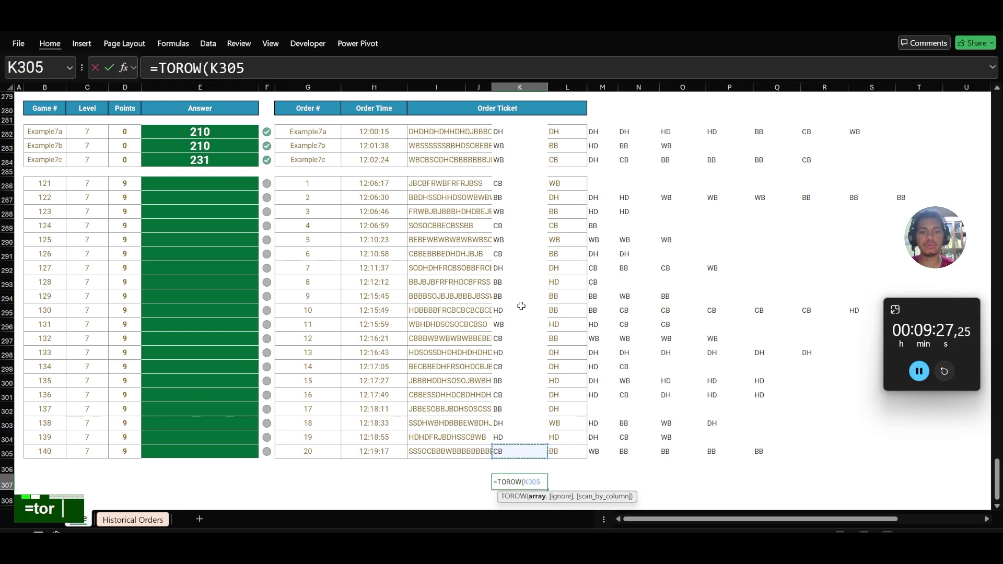
left_click(931, 145, "shift")
key("shift+Up")
scroll(932, 146, "right", 2)
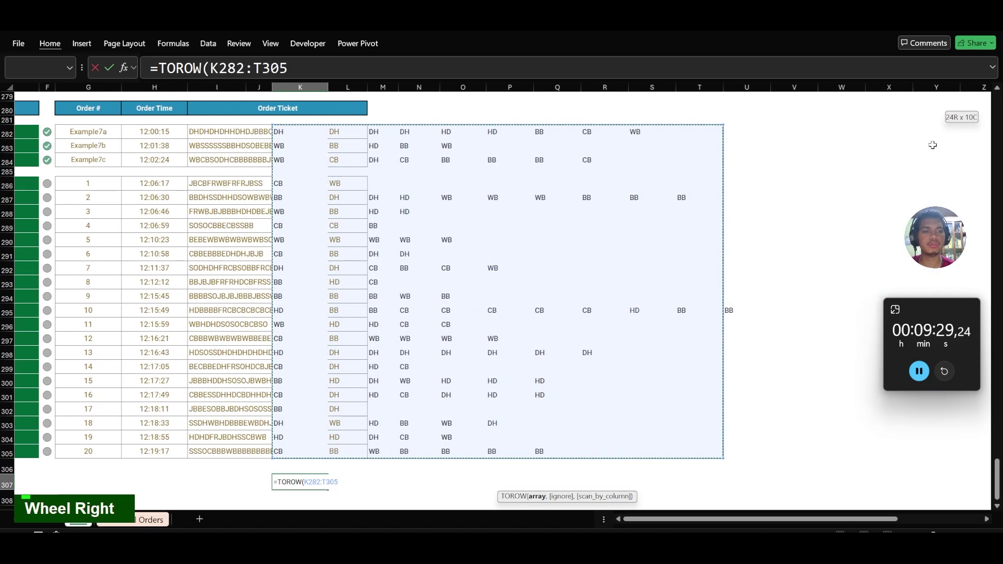
key("BackSpace")
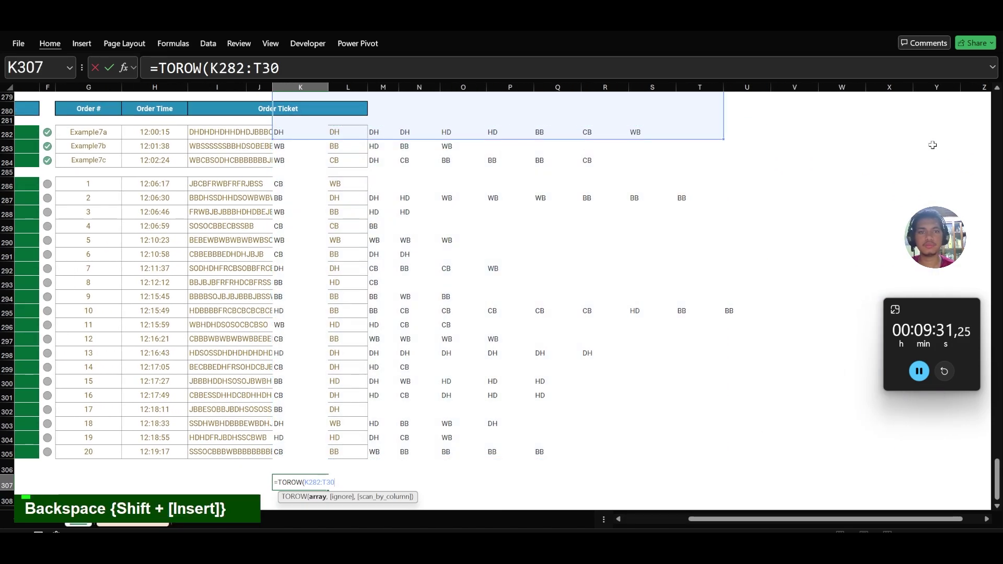
Step: Set the TOROW array to K282:U306 with ignore option 3, and commit the formula in K307
double_click(243, 69)
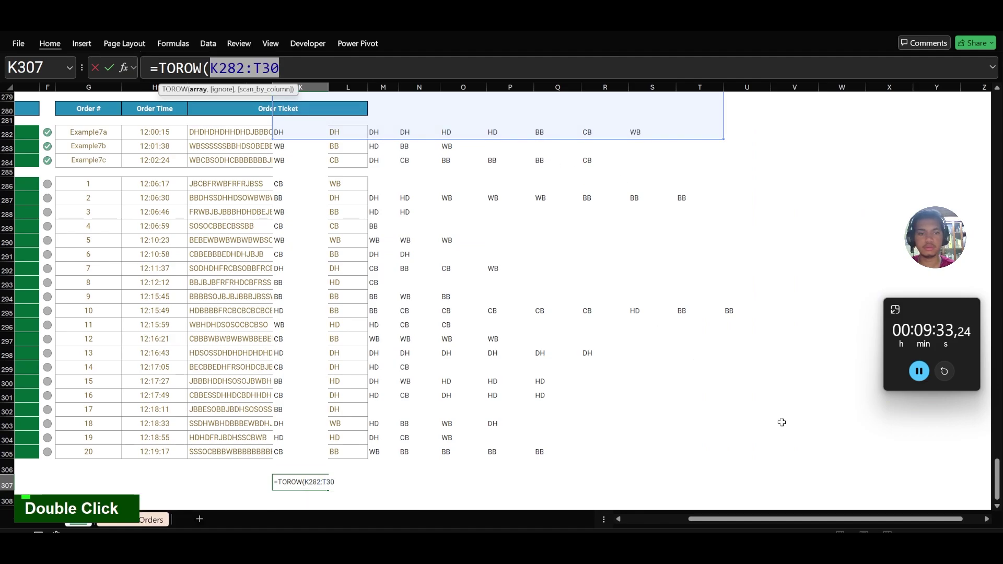
left_click_drag(755, 463, 274, 127)
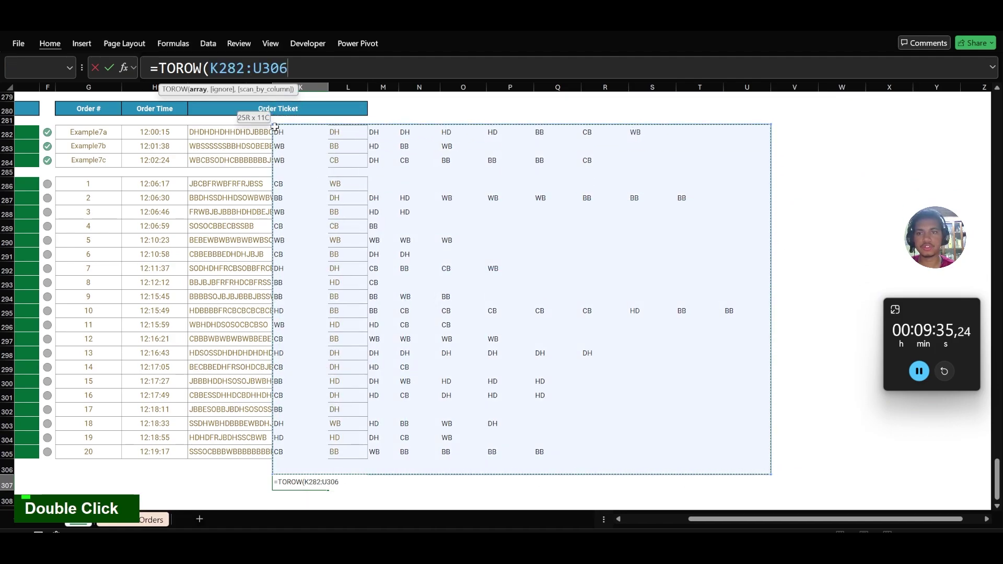
type(",0)")
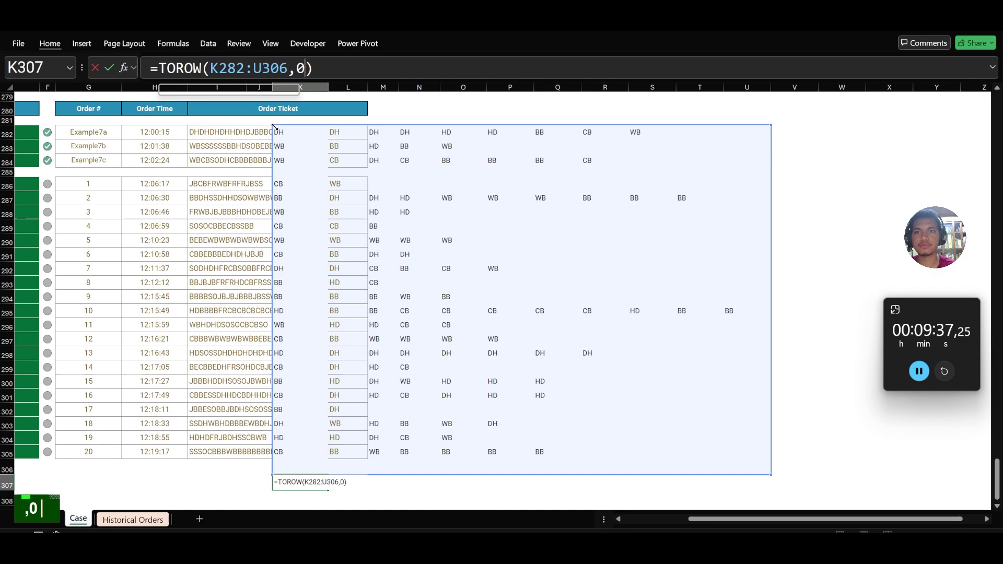
key("BackSpace")
key("BackSpace")
type("3)")
key("Return")
key("Up")
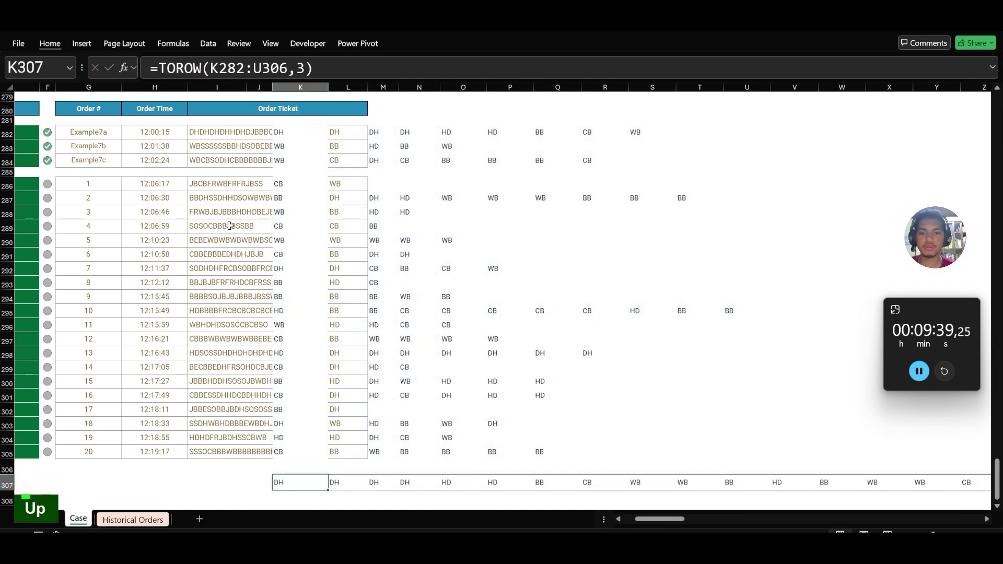
Step: Move the entrée-filter formulas for all Level 7 tickets from column K to column L, starting at L282
scroll(271, 321, "left", 2)
left_click(366, 132)
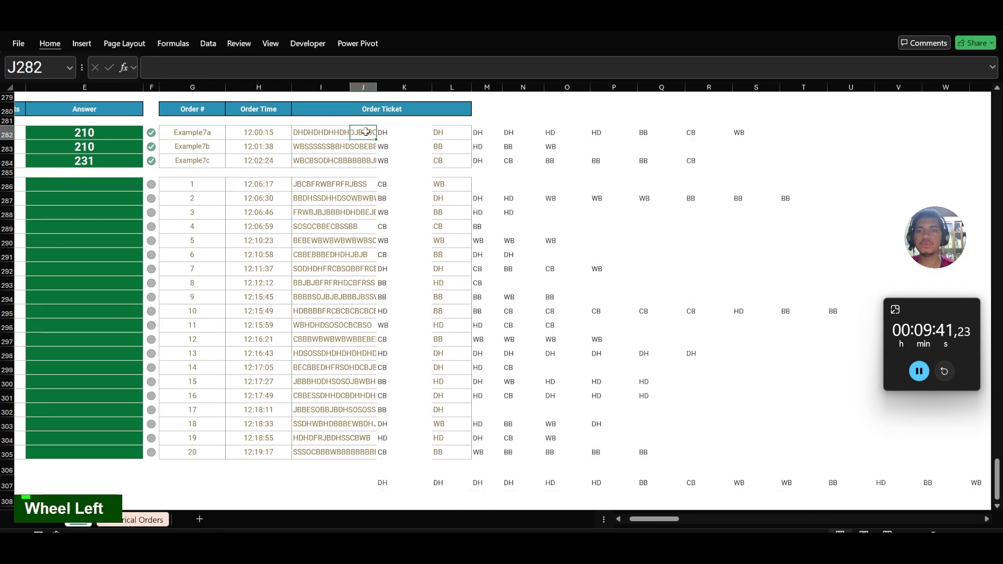
left_click(406, 485)
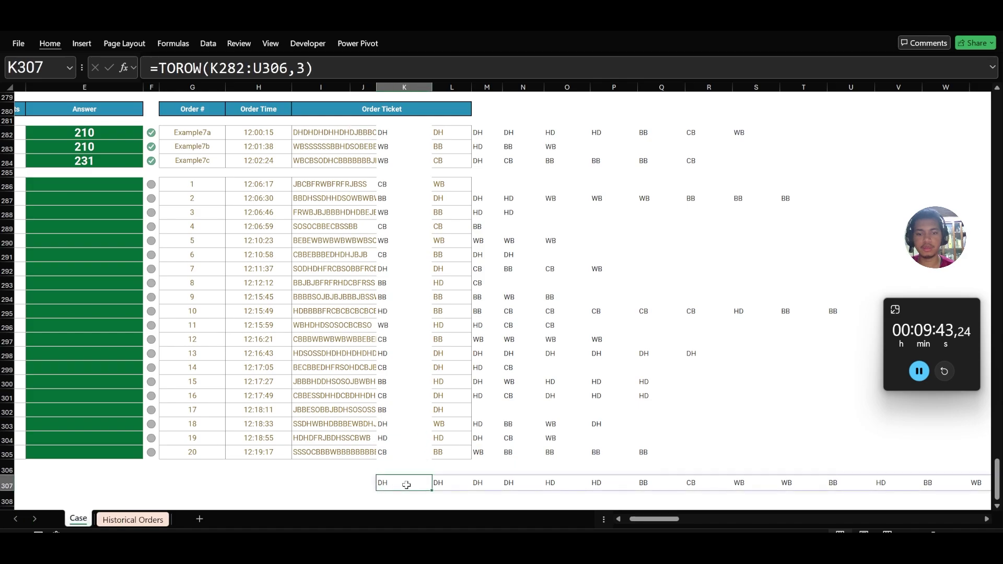
key("Right")
key("Left")
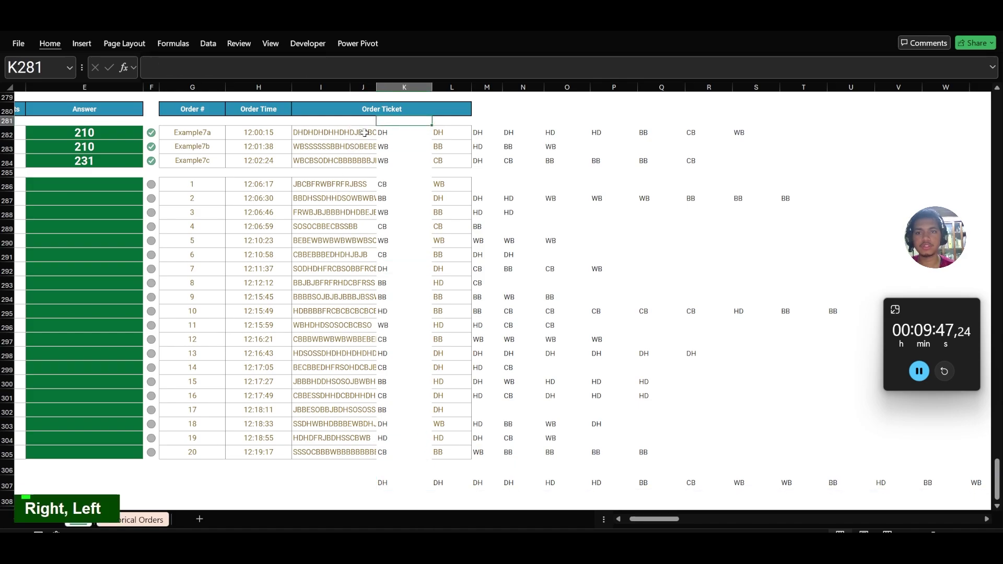
key("Right")
key("Left")
key("Right")
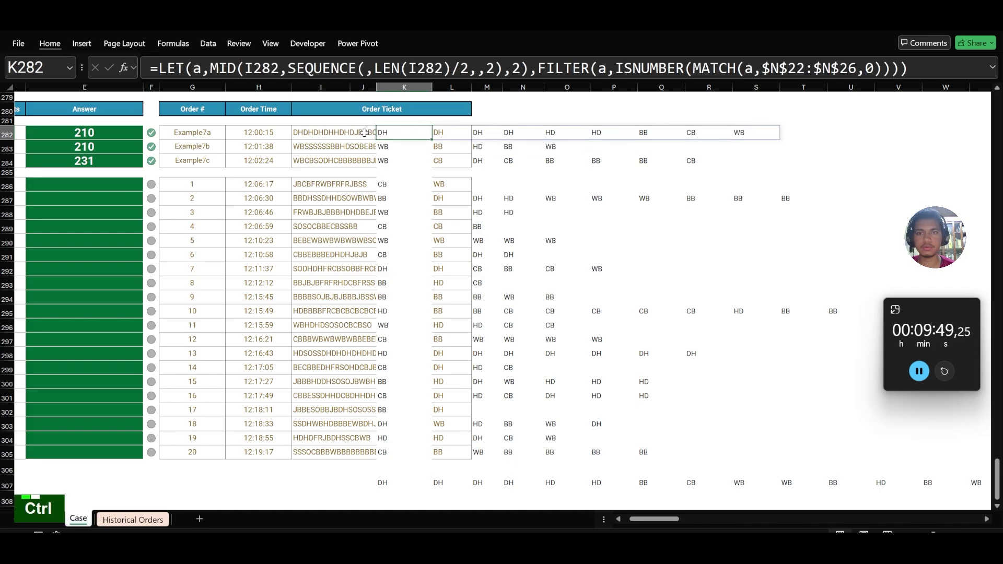
key("ctrl+shift+Down")
key("ctrl+shift+Down")
key("ctrl+x")
key("Right")
key("Return")
key("Left")
key("Left")
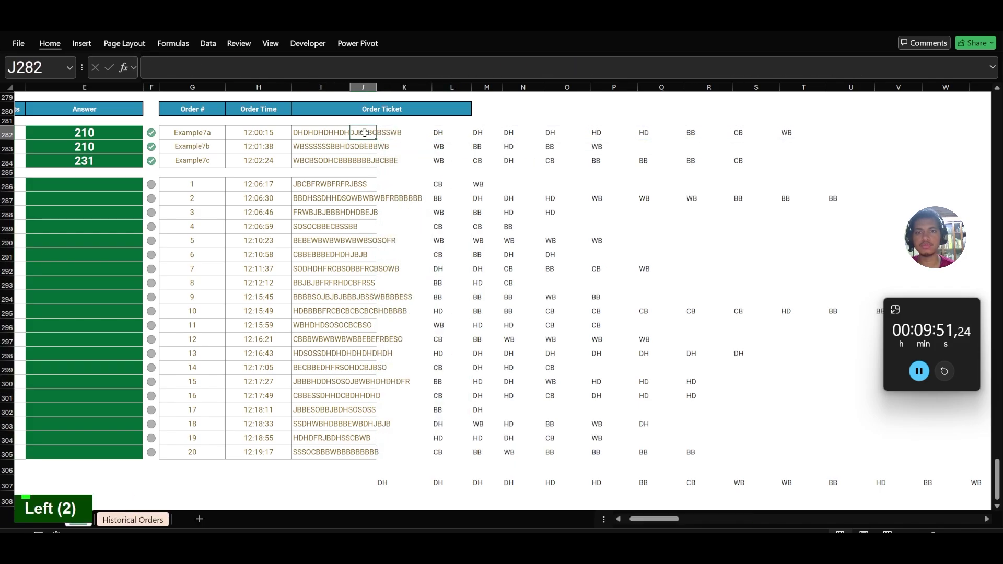
Step: Enter =COLUMNS(L282#) in J282 to count the first order's entrées, and start a running total formula in K282
type("=columns")
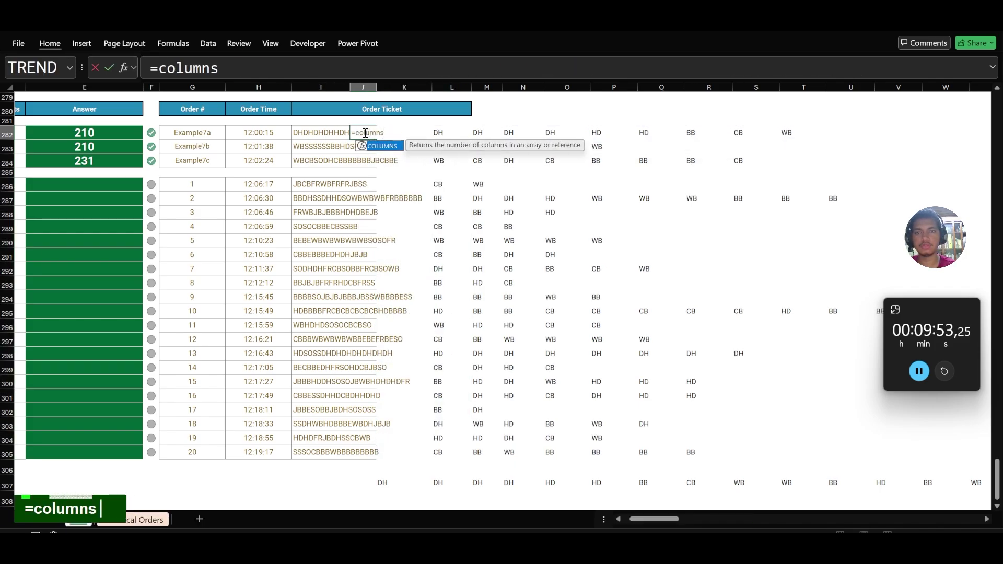
key("Tab")
key("Right")
key("Right")
type("#")
key("Right")
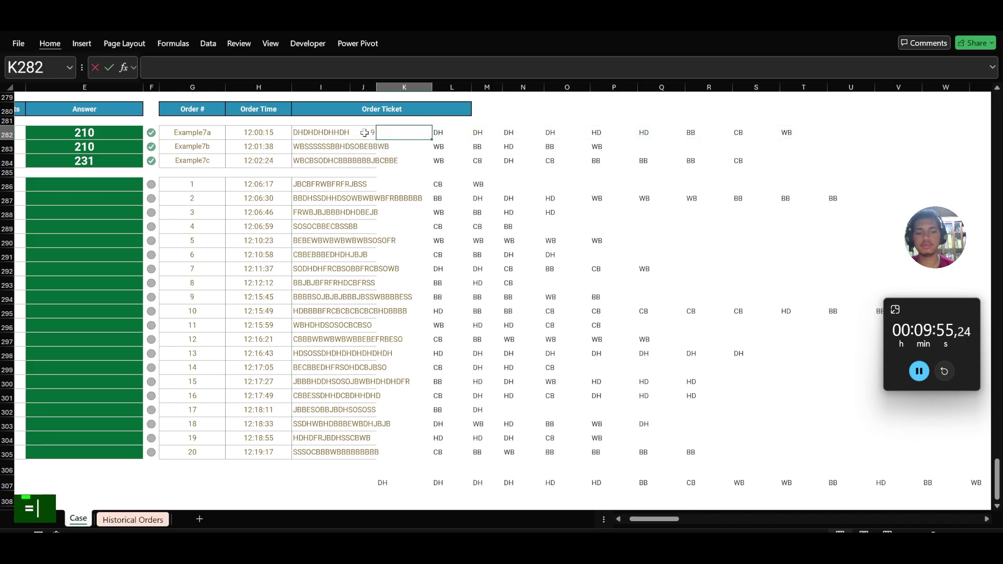
Step: Copy the entrée count and running total formulas from J282:K282 down to row 284
key("shift+Right")
key("ctrl+c")
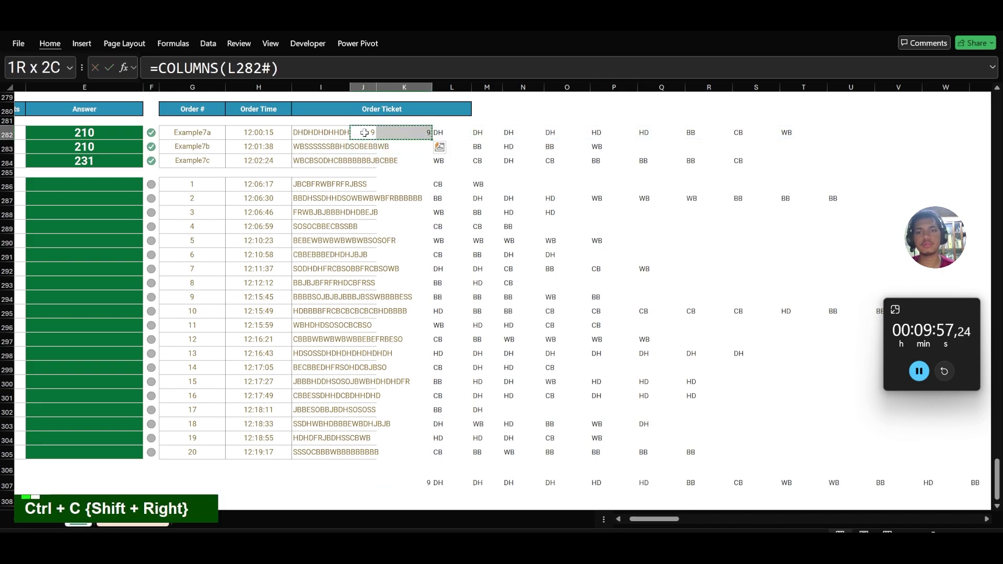
key("shift+Down")
key("shift+Down")
key("shift+Down")
key("shift+Up")
key("Return")
key("Down")
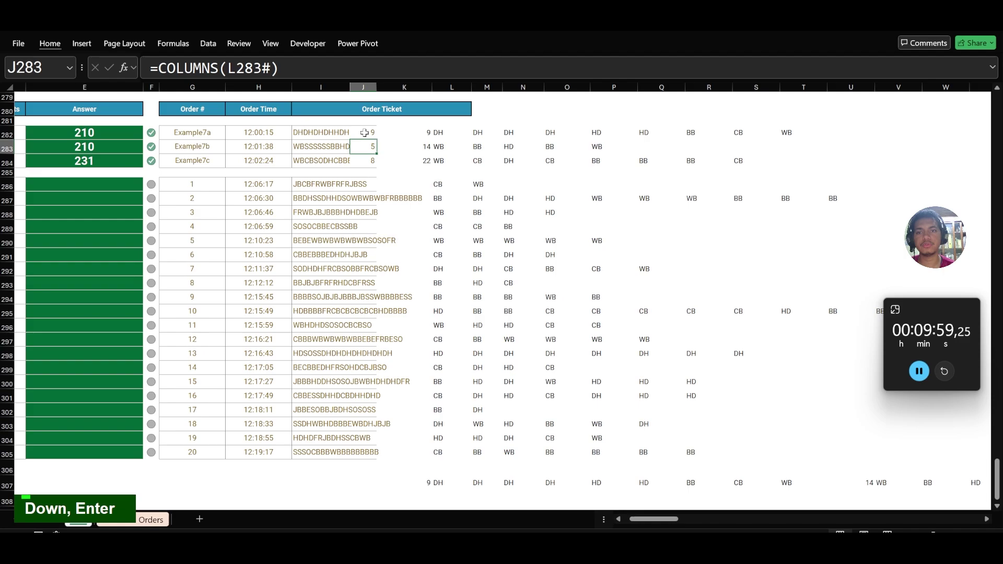
Step: Copy the count and running total formulas from J284:K284 to J286:K305 for orders 1 to 20
key("Down")
key("shift+Right")
key("ctrl+c")
key("Down")
key("Down")
key("Down")
key("shift+Down")
key("shift+Down")
key("shift+Down")
key("shift+Down")
key("shift+Down")
key("shift+Down")
key("shift+Down")
key("shift+Down")
key("shift+Down")
key("shift+Down")
key("shift+Down")
key("shift+Down")
key("shift+Down")
key("shift+Down")
key("shift+Down")
key("shift+Down")
key("shift+Down")
key("shift+Down")
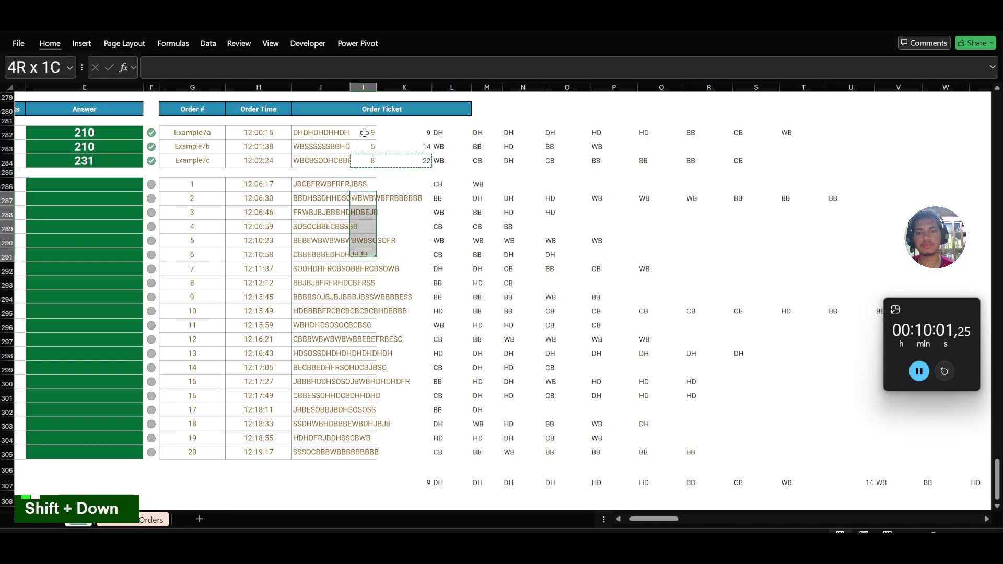
key("Return")
Step: Correct the running total in K286 so it continues from K284 across the blank row
key("Right")
key("Up")
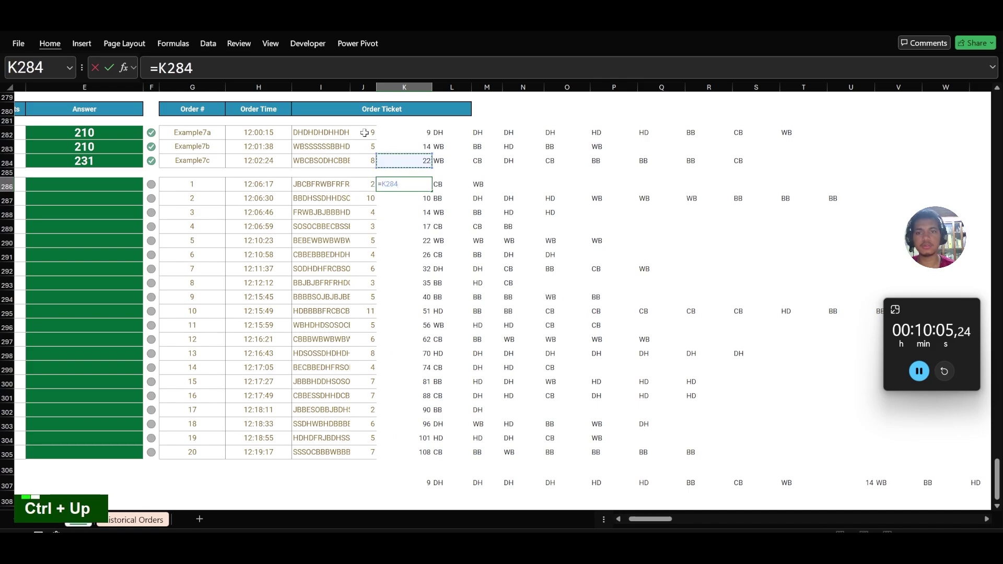
key("Return")
key("Left")
key("Up")
Step: Change the TOROW array in K307 to L282:V305 so it covers only the entrée codes
scroll(394, 340, "down", 5)
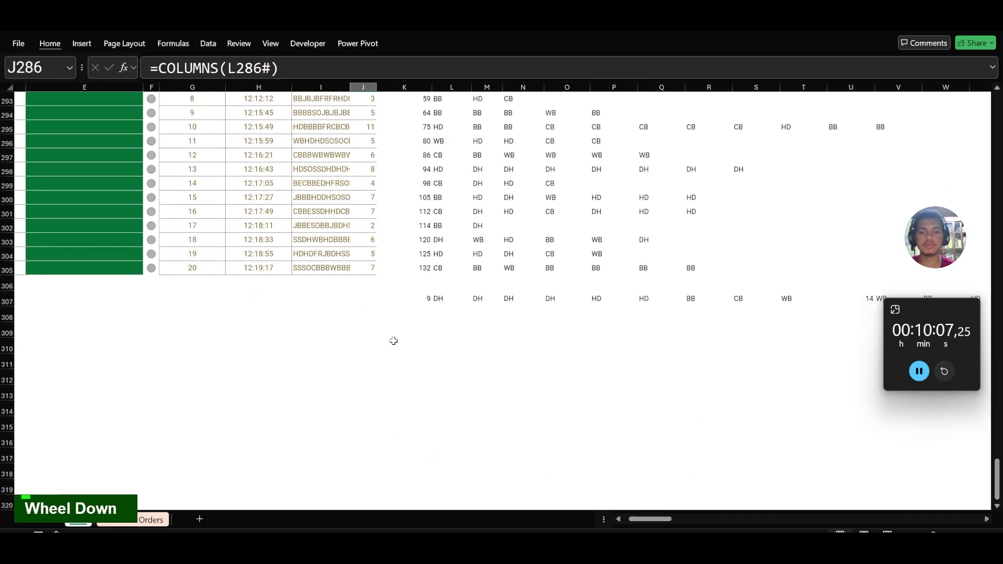
left_click(430, 276)
key("F2")
scroll(430, 272, "up", 13)
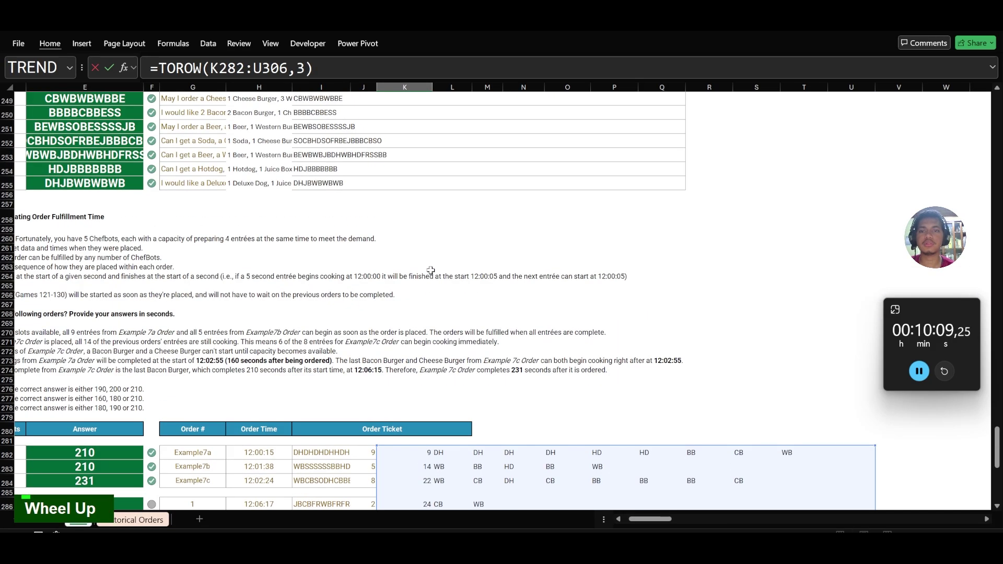
scroll(430, 270, "down", 5)
scroll(430, 270, "down", 1)
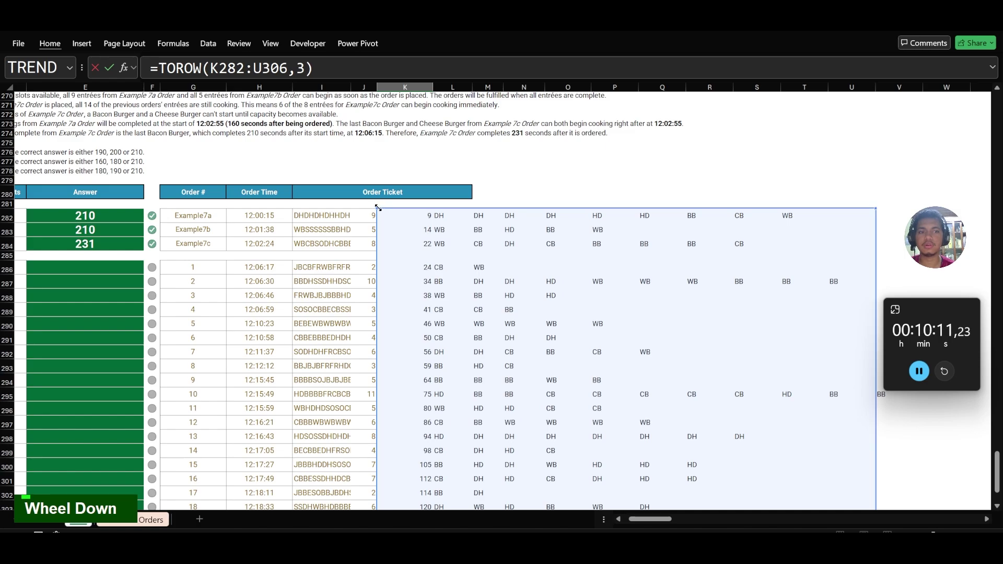
left_click_drag(377, 208, 434, 208)
scroll(670, 305, "down", 8)
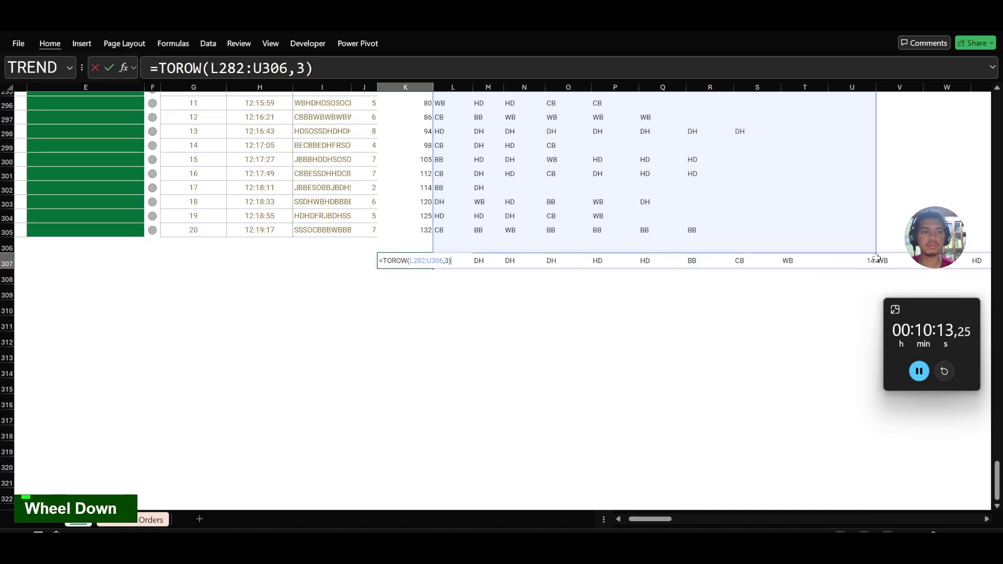
left_click_drag(876, 253, 923, 236)
scroll(923, 236, "up", 7)
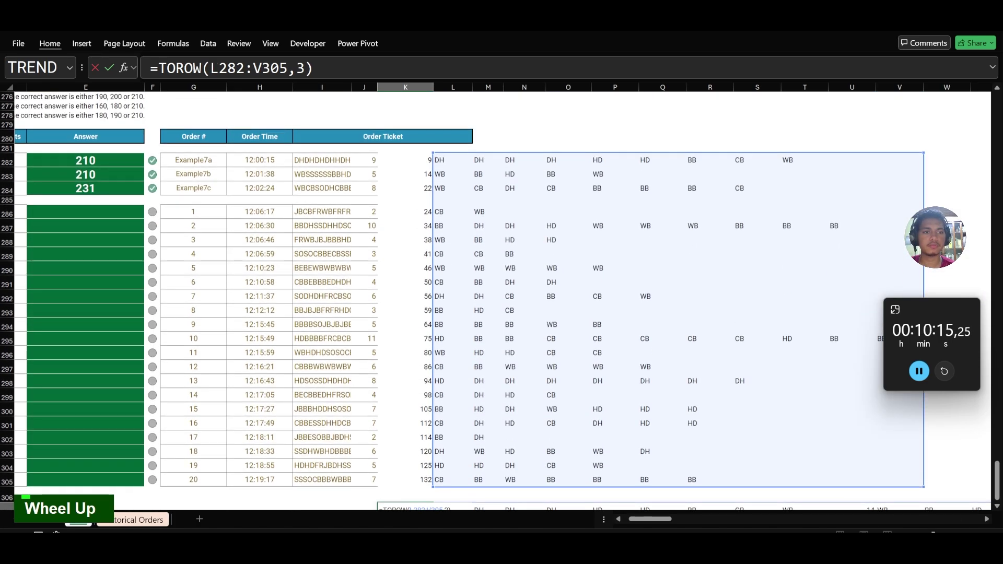
key("Return")
Step: Start an XLOOKUP formula in K308 with SEQUENCE(,COLUMNS(K307#)) as the lookup value
scroll(922, 236, "down", 5)
scroll(497, 297, "down", 1)
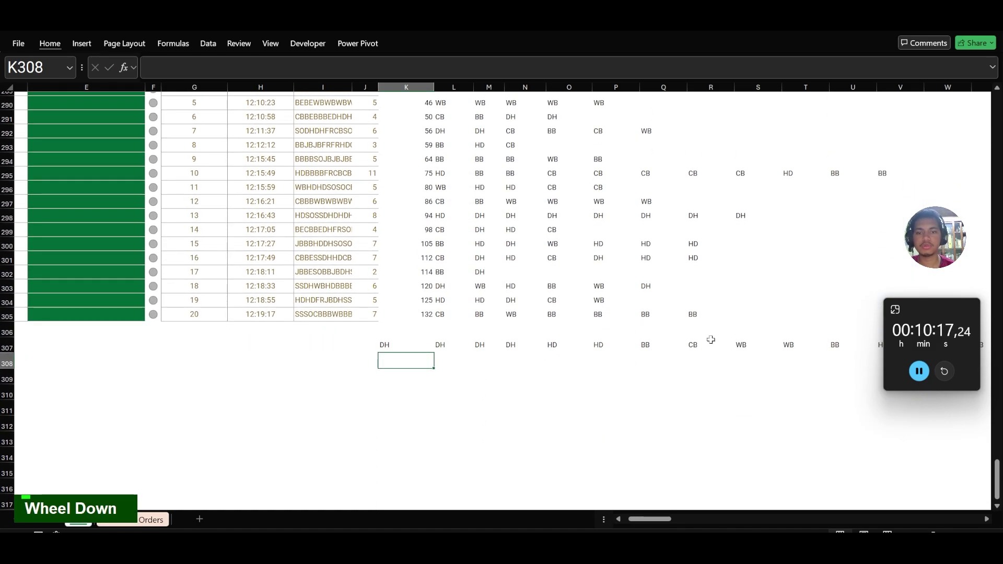
type("=xlo")
key("Tab")
type("seq")
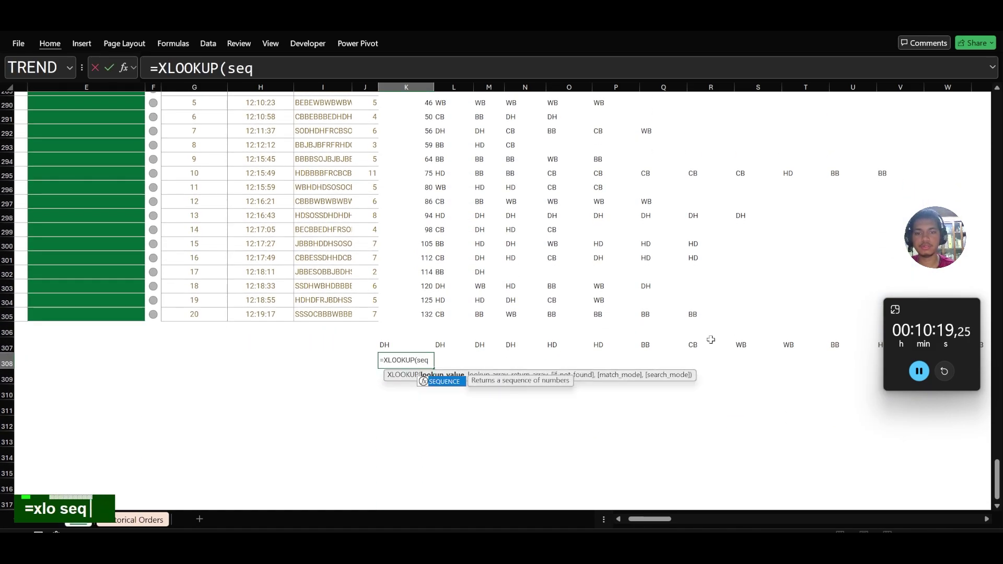
key("Tab")
type(",columns")
key("Tab")
key("Up")
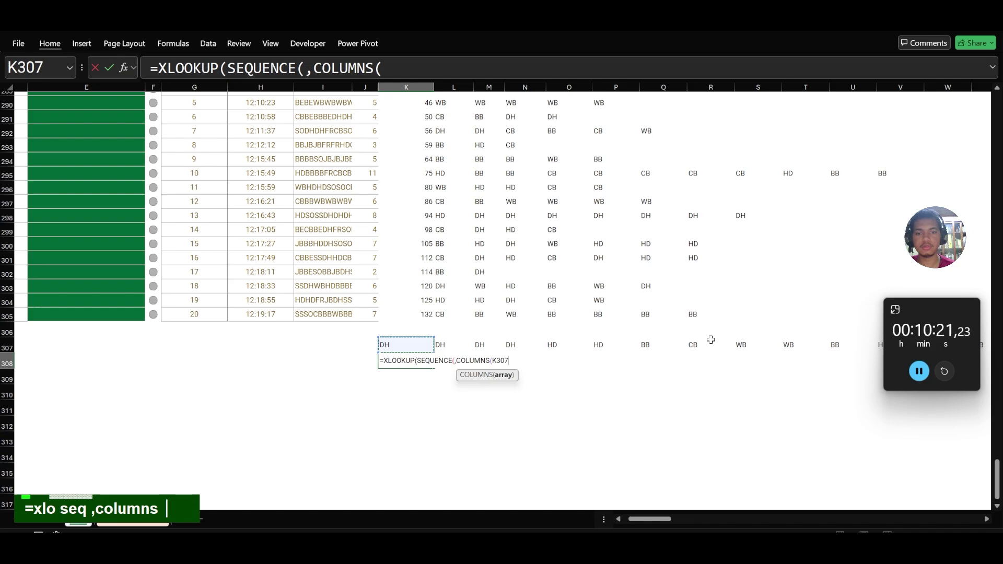
type("#))")
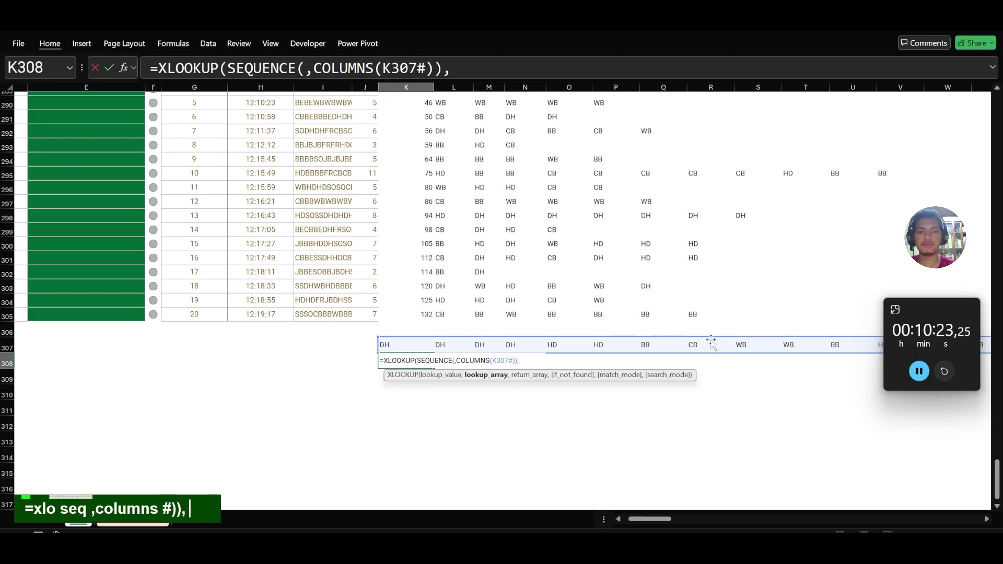
Step: Set the lookup array to the running totals K282:K305 and the return array to the order numbers G282:G305
type(",")
key("Up")
key("Up")
key("Up")
key("ctrl+shift+Up")
key("ctrl+shift+Up")
key("ctrl+shift+Up")
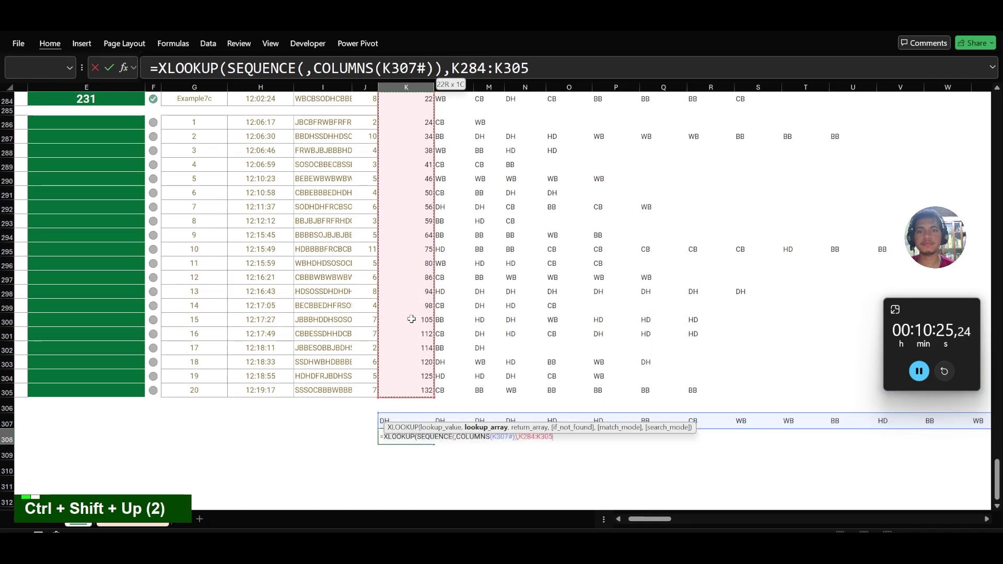
type(",")
left_click(209, 420)
key("ctrl+shift+Up")
key("ctrl+shift+Up")
key("ctrl+shift+Up")
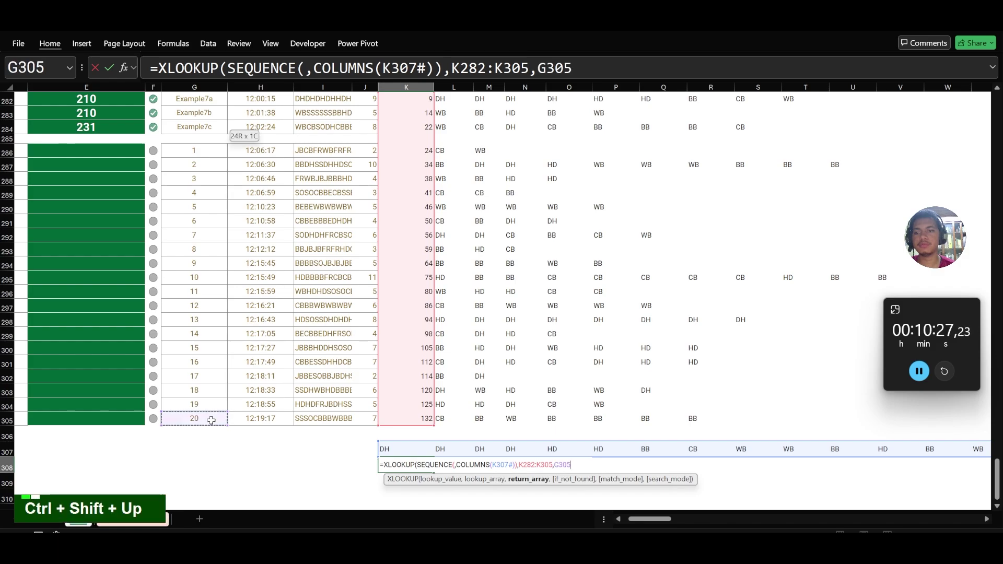
Step: Set the XLOOKUP match mode to 1 (exact match or next larger item) and commit the formula in K308
type(",,")
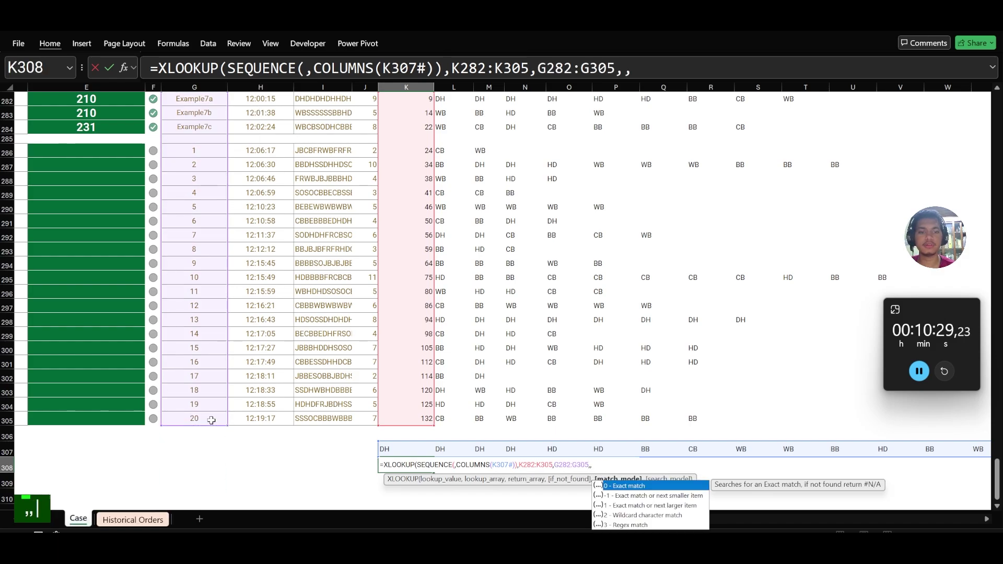
type("1))")
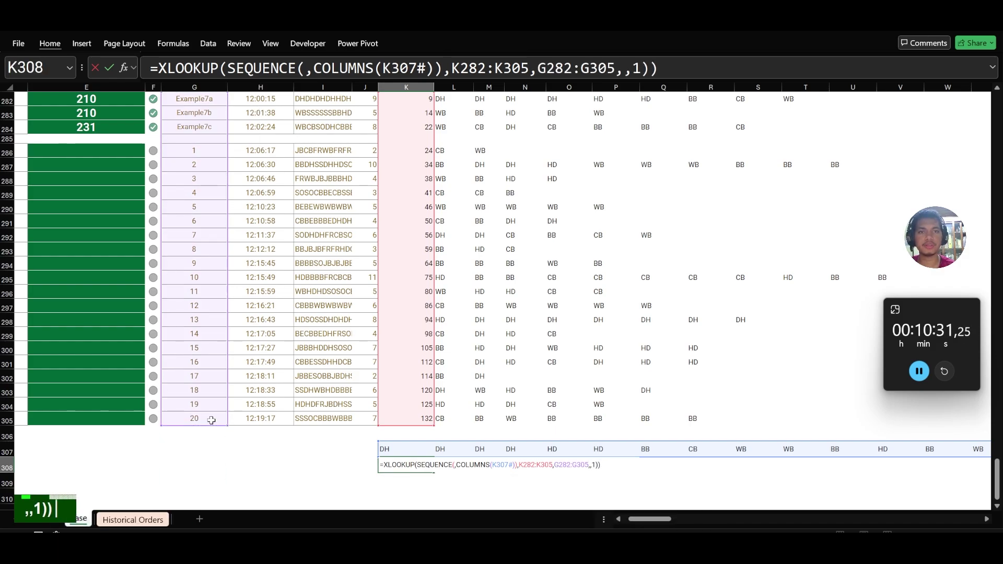
key("Return")
key("Return")
key("Up")
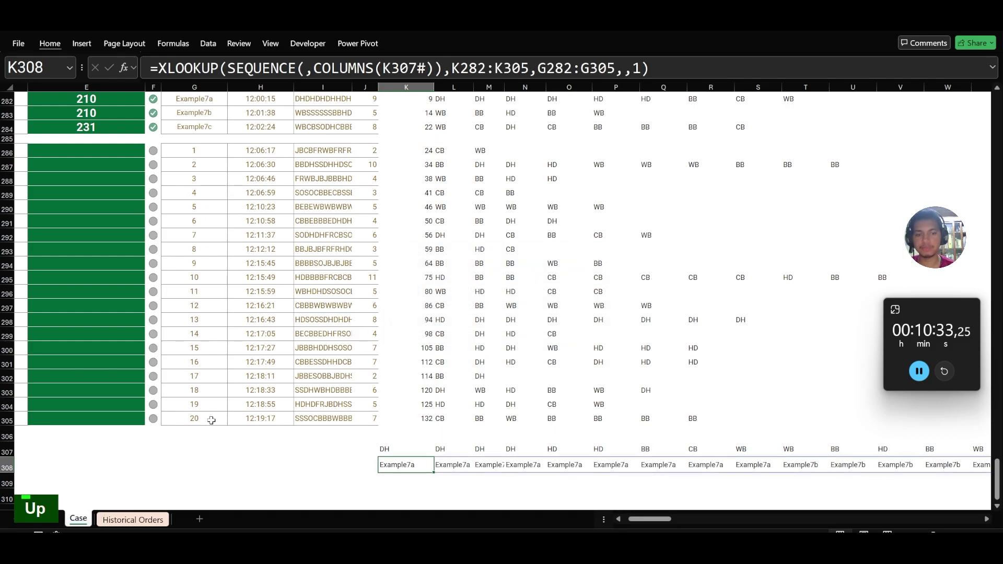
Step: Label row 309 "order arrives" in cell I309
scroll(211, 420, "down", 5)
scroll(211, 420, "right", 1)
scroll(211, 421, "up", 1)
scroll(211, 420, "left", 2)
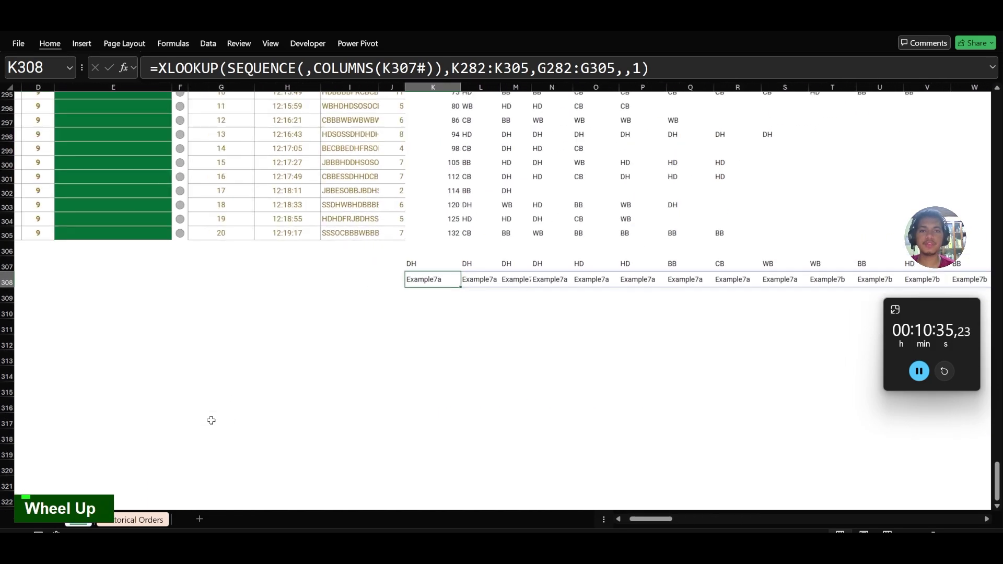
key("Down")
key("Left")
key("Left")
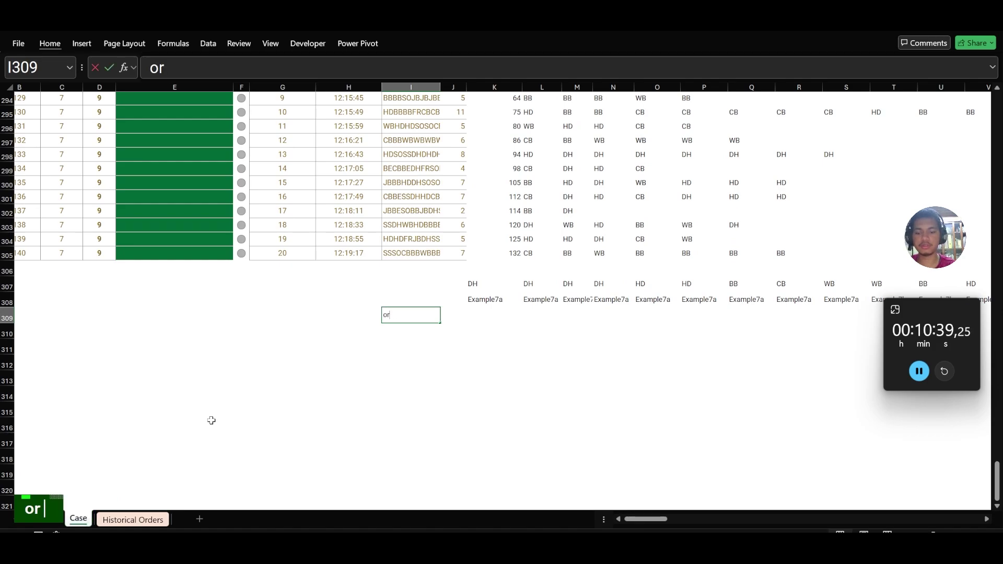
type("order arrives")
key("Tab")
key("Tab")
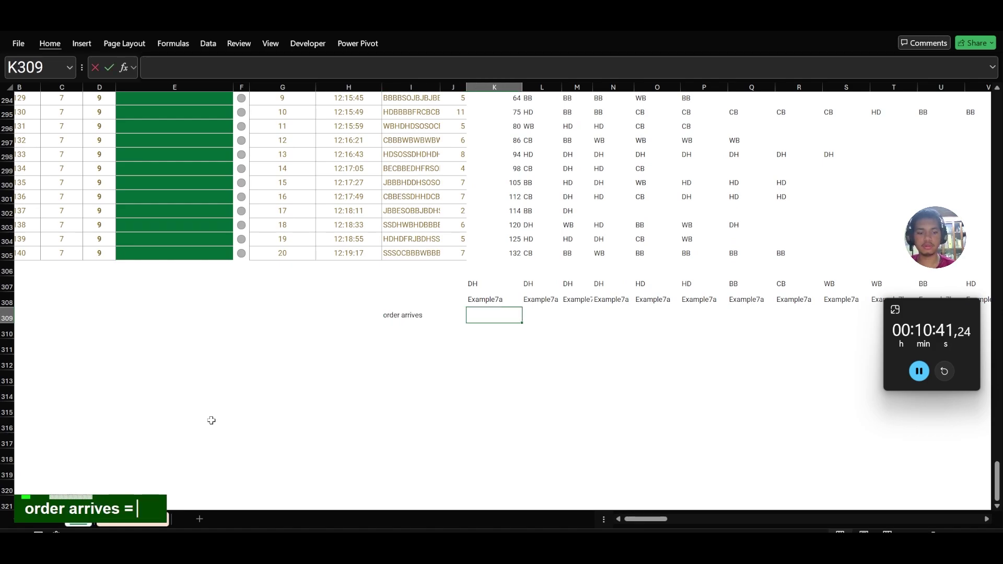
Step: Start an XLOOKUP in K309 with K308# as the lookup value and order numbers G282:G305 as the lookup array
type("=xlo")
key("Tab")
key("Up")
type("#")
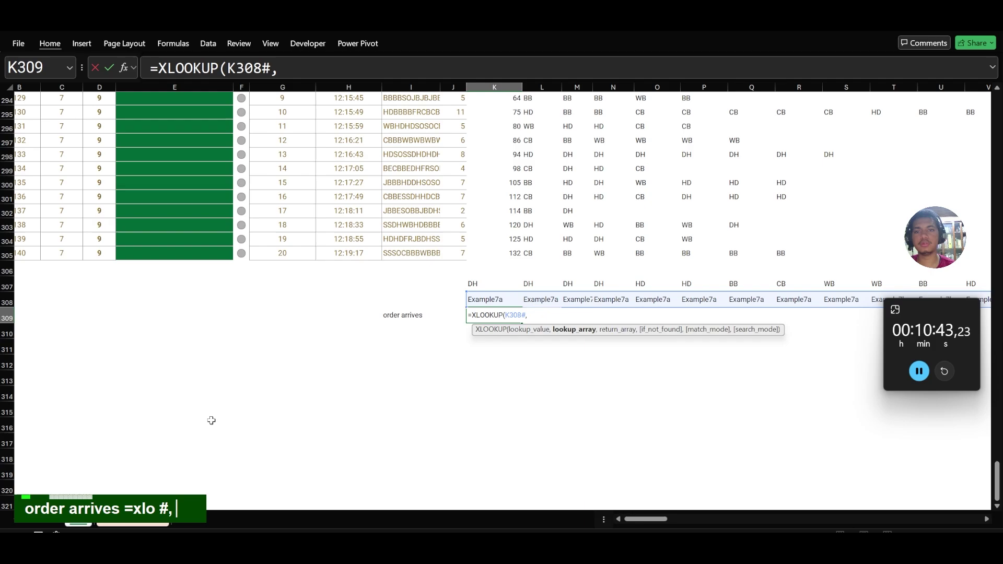
type(",")
left_click(299, 243)
key("Down")
key("ctrl+shift+Up")
key("ctrl+shift+Up")
key("ctrl+shift+Up")
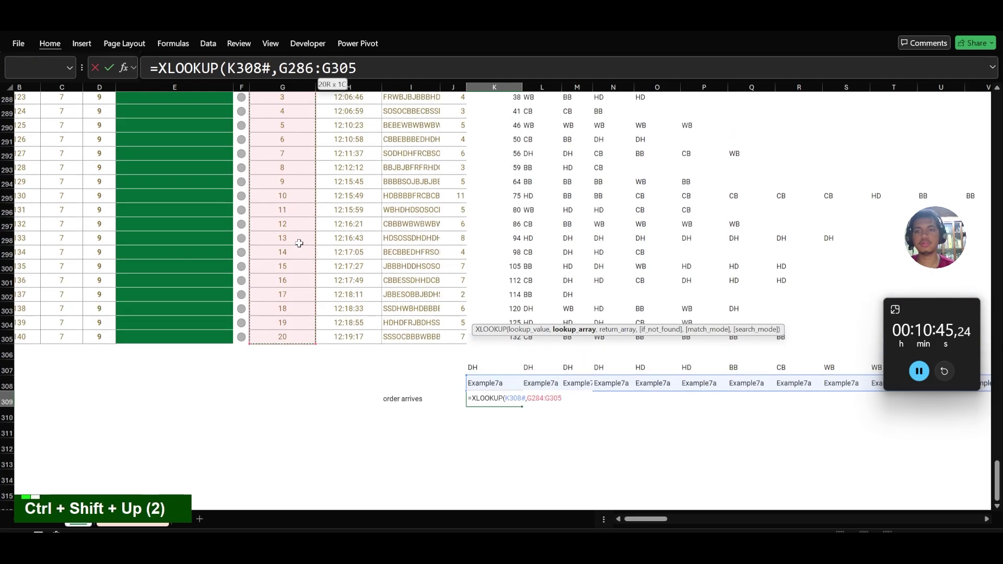
type(";")
key("BackSpace")
type(",")
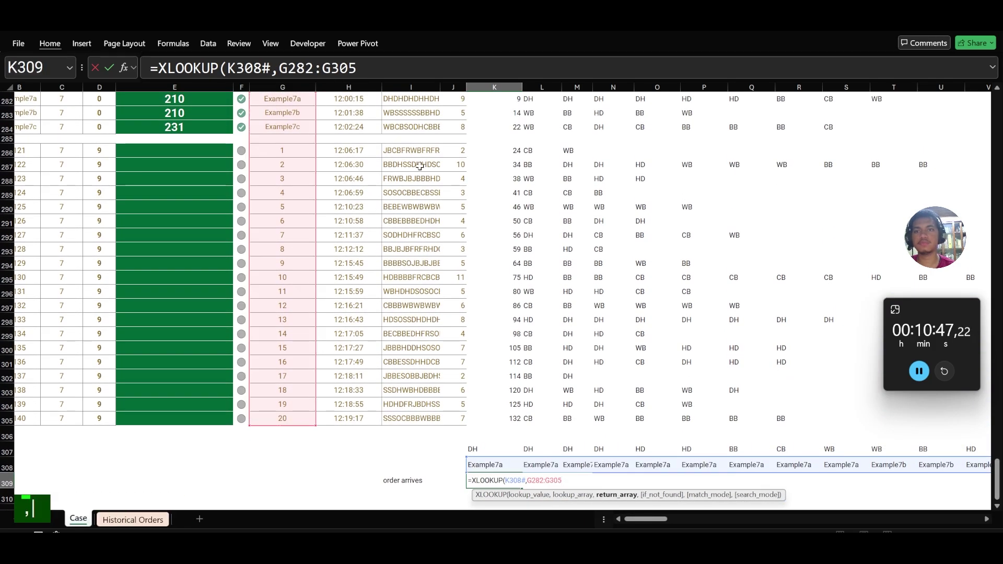
Step: Set the return array to the Order Time column from H282 down and commit the formula in K309
left_click(350, 99)
key("ctrl+shift+Down")
key("ctrl+shift+Down")
key("ctrl+shift+Down")
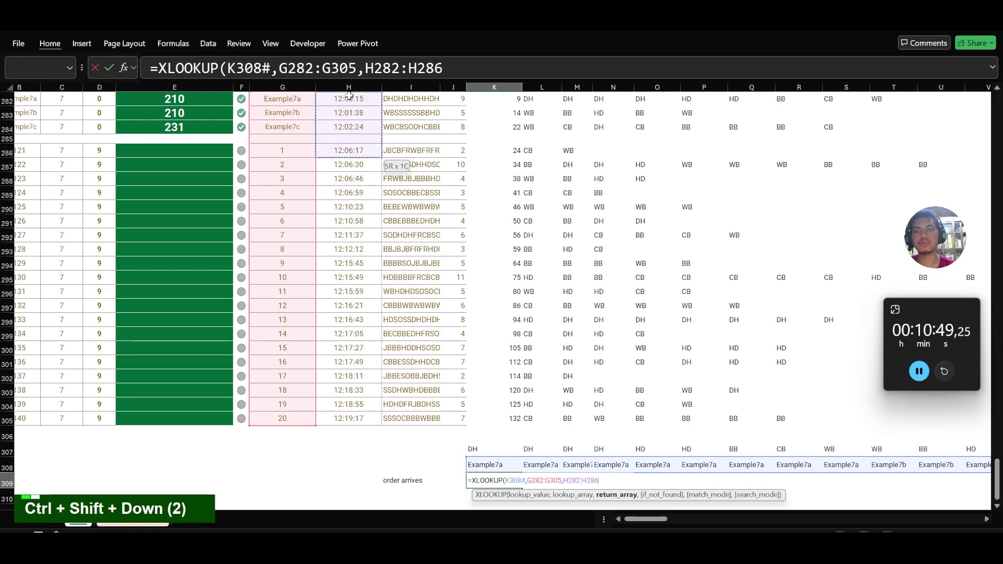
key("Return")
Step: Label rows 310 to 312 as "start", "duration" and "end" in column I
scroll(414, 193, "down", 6)
key("Left")
key("Left")
key("Left")
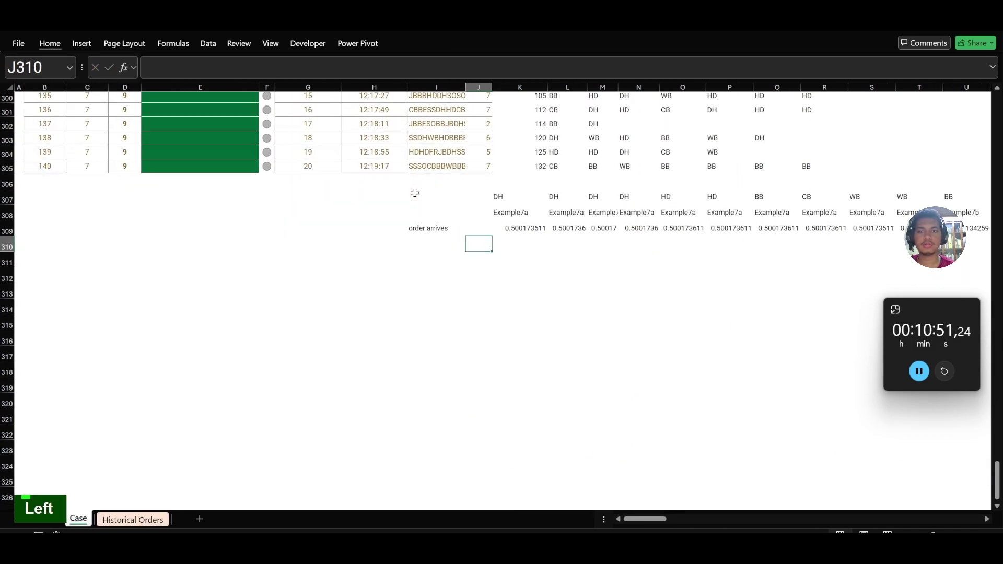
key("Right")
type("start")
key("Return")
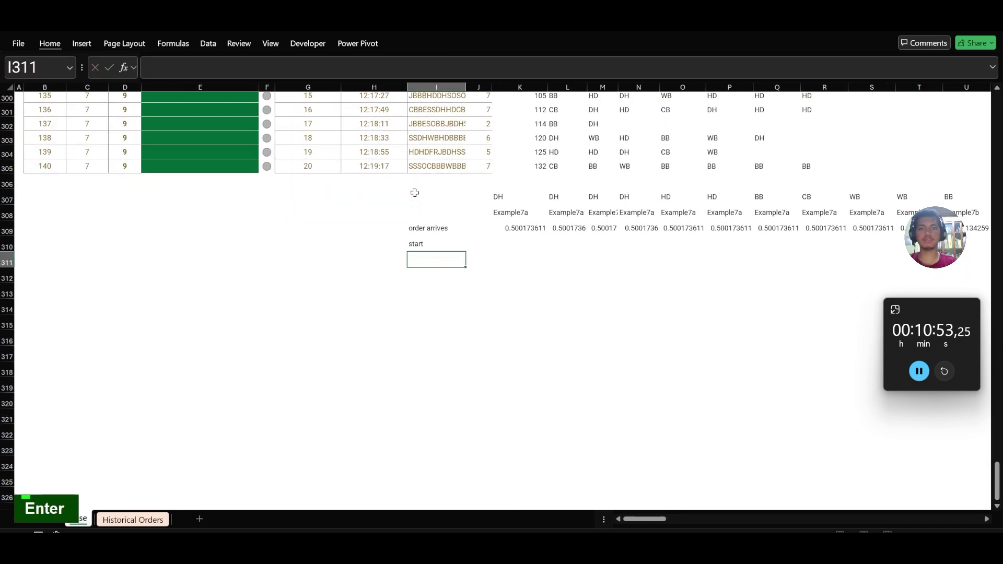
type("dura")
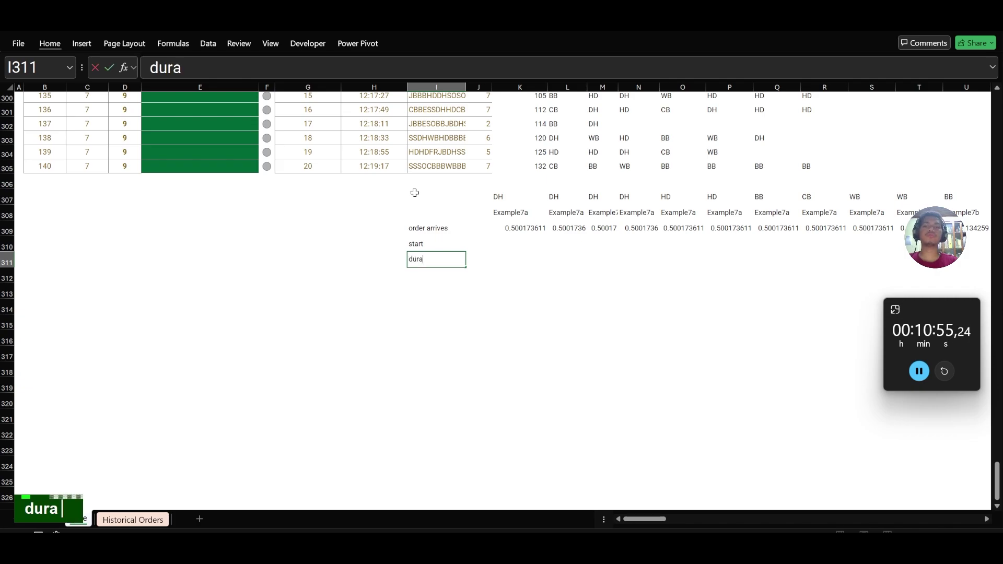
type("tion")
key("Return")
type("end")
key("Return")
Step: Enter a helper SEQUENCE of one row and 20 columns in K311
key("Up")
key("Up")
key("Up")
key("Right")
key("Right")
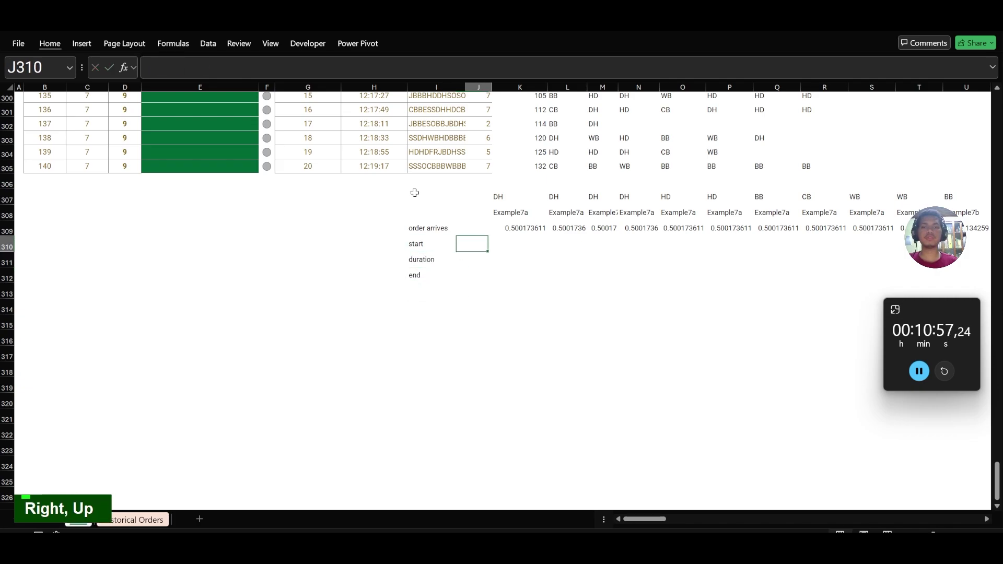
key("Down")
type("=seq")
key("Tab")
type(",20")
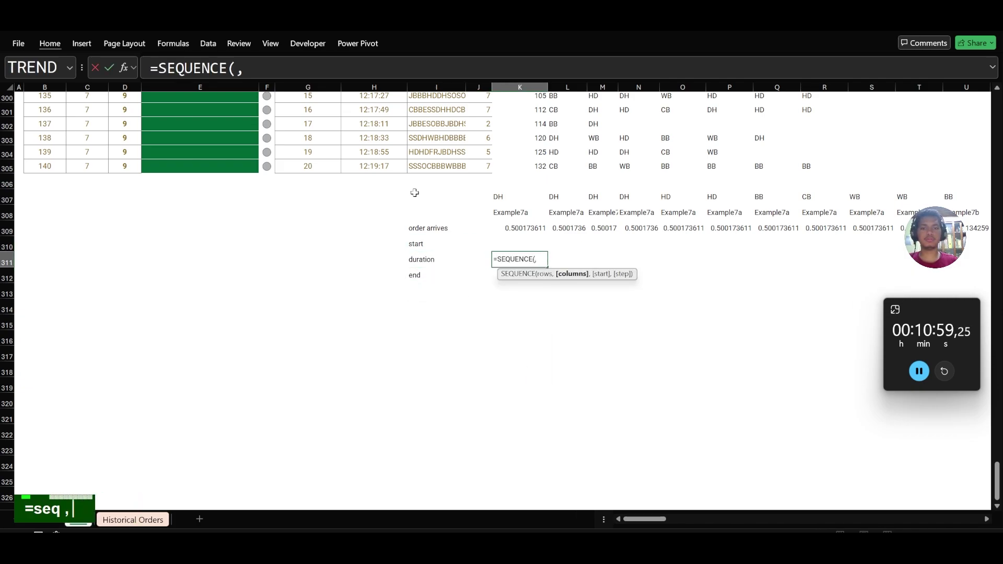
key("Return")
Step: Set the start time in K310 equal to the order arrival in K309 and fill it right through AD310
key("Up")
key("Up")
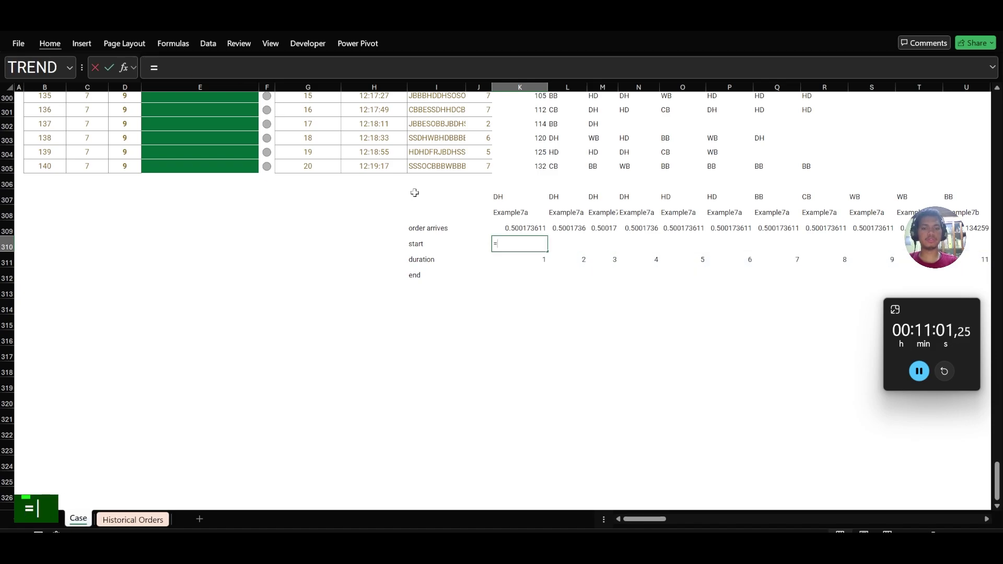
type("=")
key("Up")
key("Return")
key("ctrl+Right")
key("Up")
key("ctrl+shift+Left")
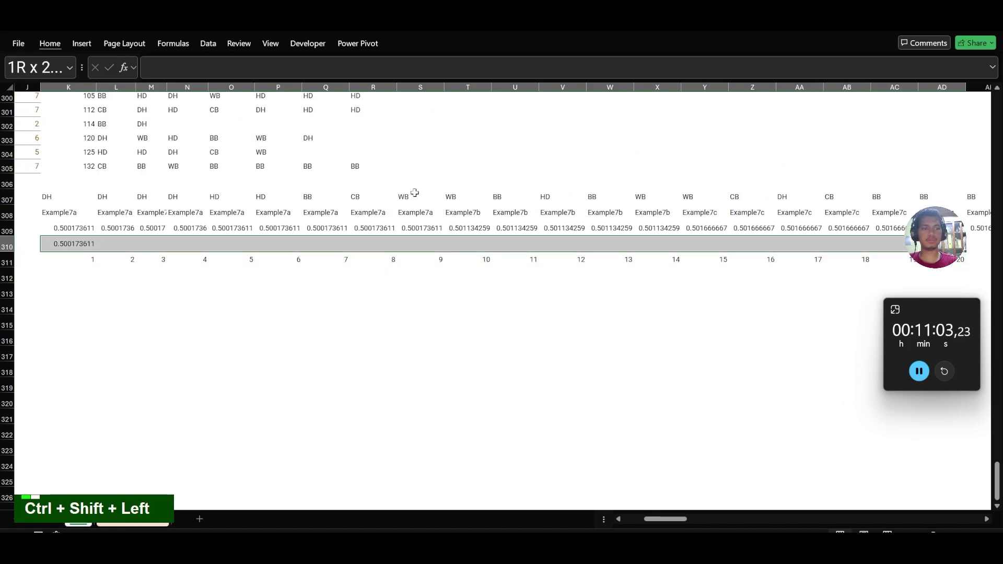
key("ctrl+r")
Step: Clear the helper number sequence from K311
key("Down")
key("ctrl+Left")
key("Delete")
key("Left")
key("Left")
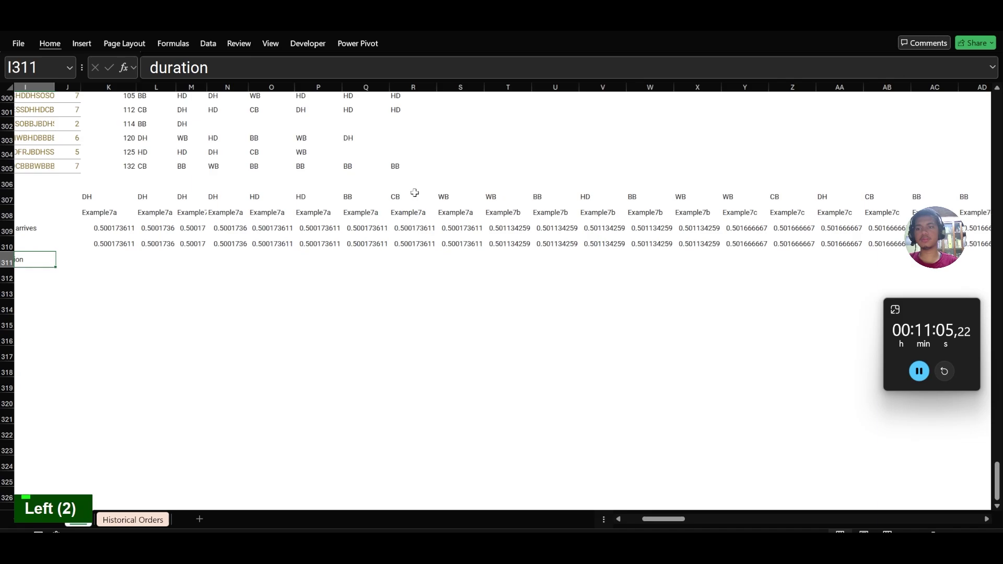
key("Right")
key("Right")
Step: Start an XLOOKUP in K311 with K307# as the lookup value and menu codes N22:N31 as the lookup array
type("=xlo")
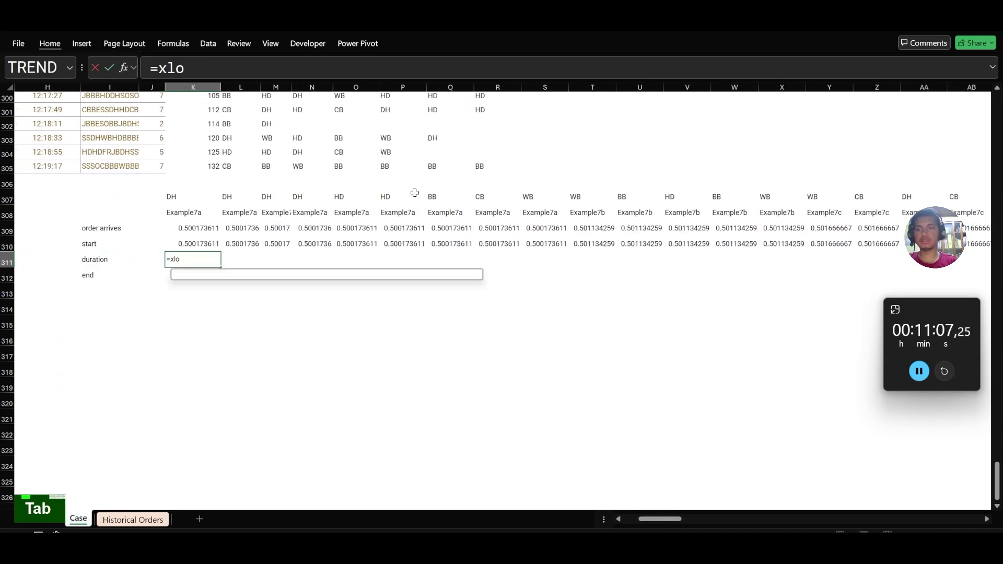
key("Tab")
key("Up")
key("Up")
key("Up")
key("Up")
type("#,")
scroll(415, 193, "up", 20)
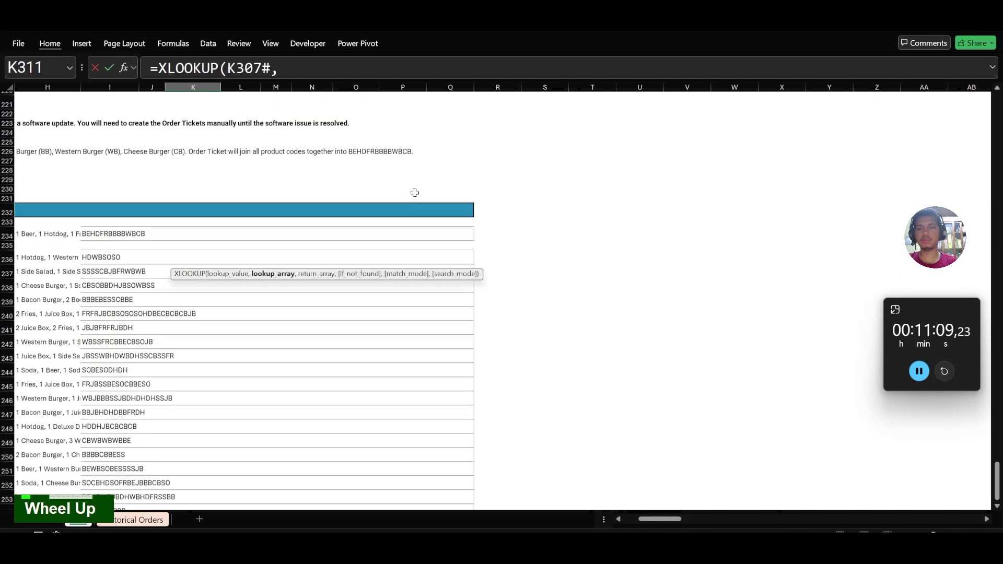
scroll(415, 193, "up", 20)
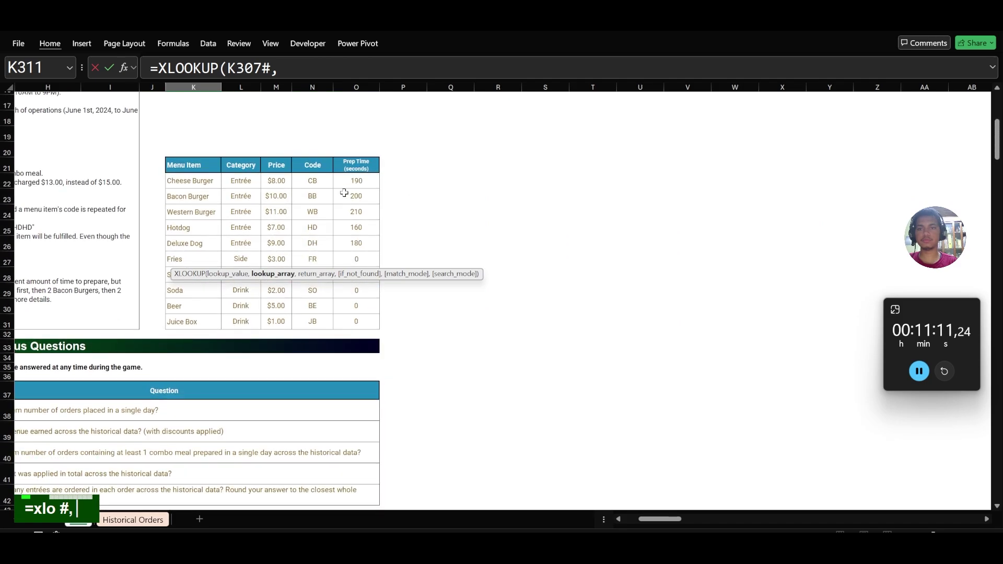
left_click(317, 190)
key("ctrl+shift+Down")
type(",")
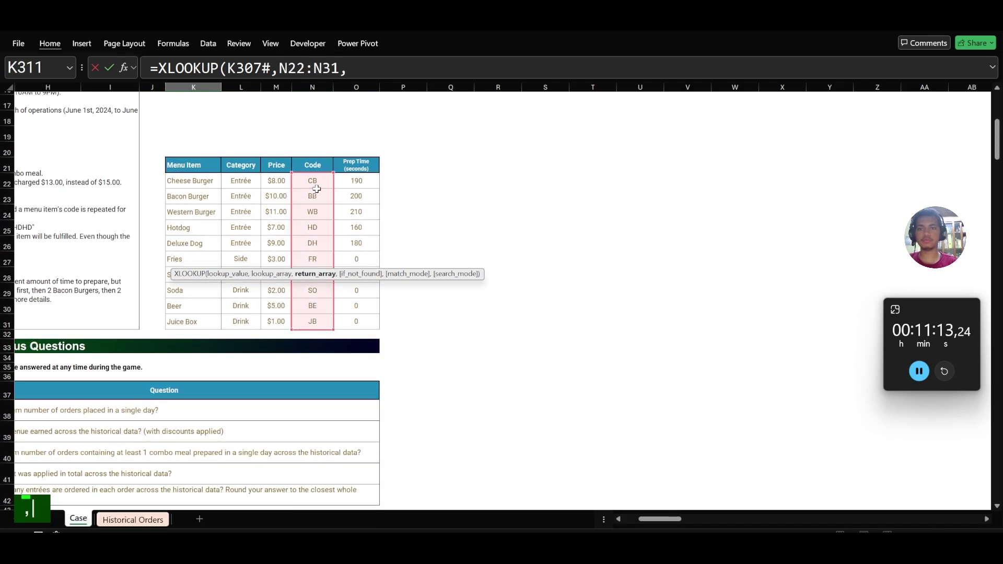
Step: Set the return array to the prep times O22:O31 and commit the duration formula in K311
left_click(348, 187)
key("ctrl+shift+Down")
type(")")
key("Return")
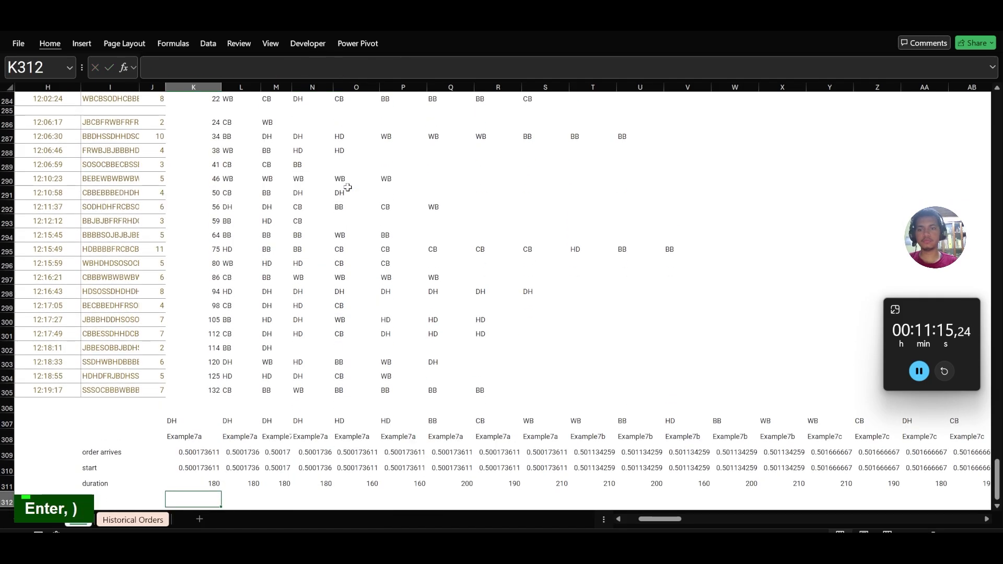
Step: Calculate the end time in K312 with =K310+K311/24/60/60
scroll(348, 187, "down", 2)
scroll(153, 315, "left", 2)
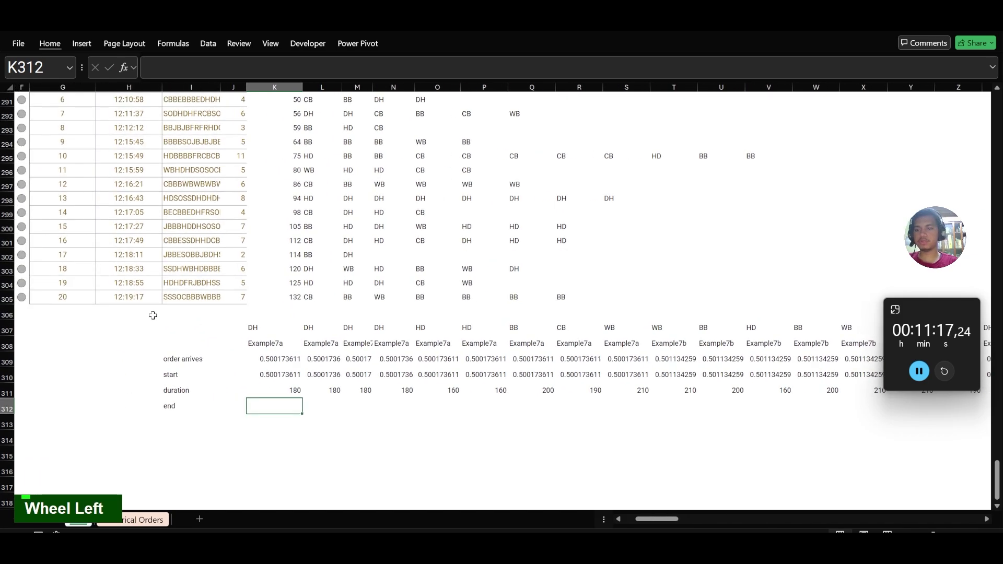
type("=")
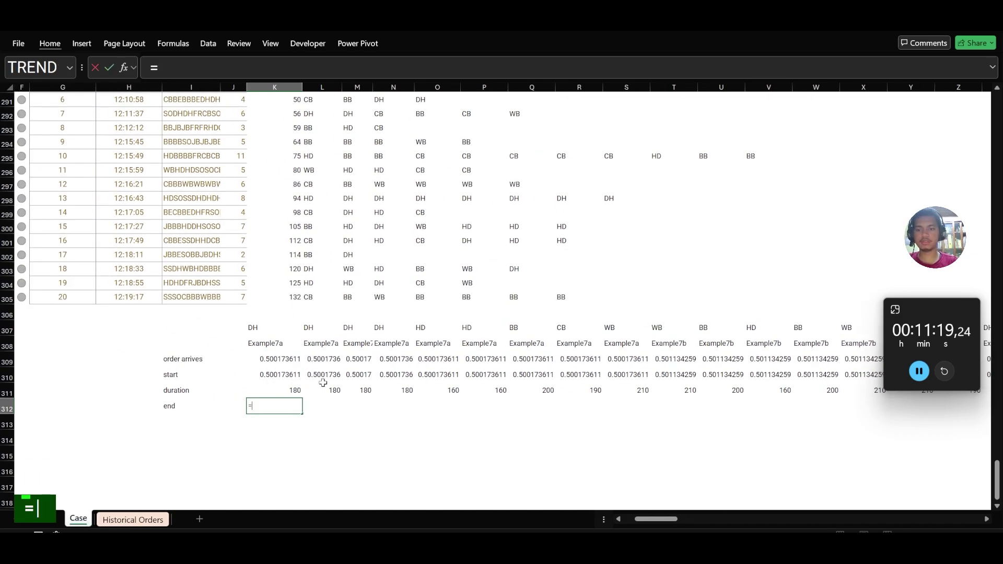
key("Up")
key("Up")
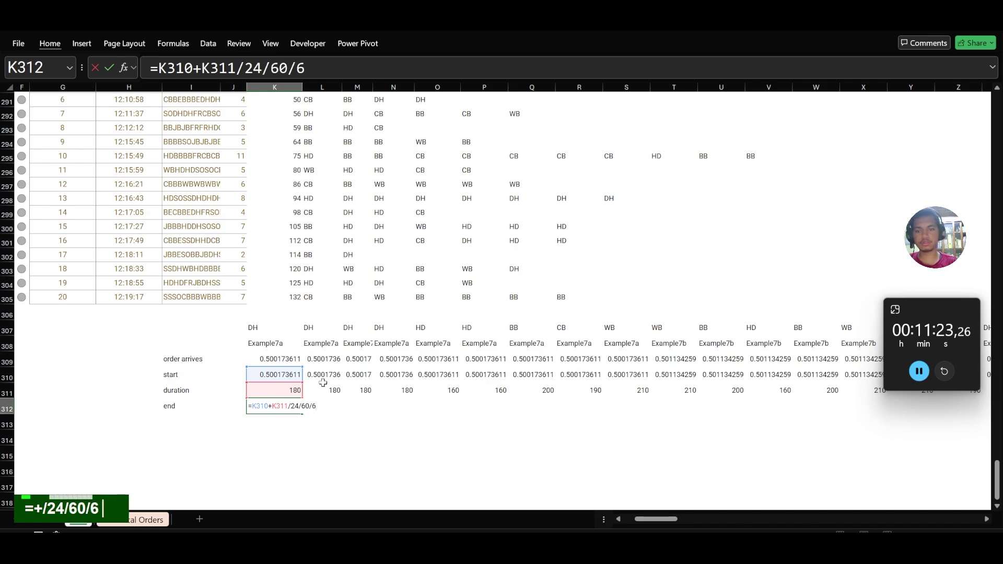
key("Return")
Step: Fill the end time formula from K312 right through AD312
key("Up")
key("Up")
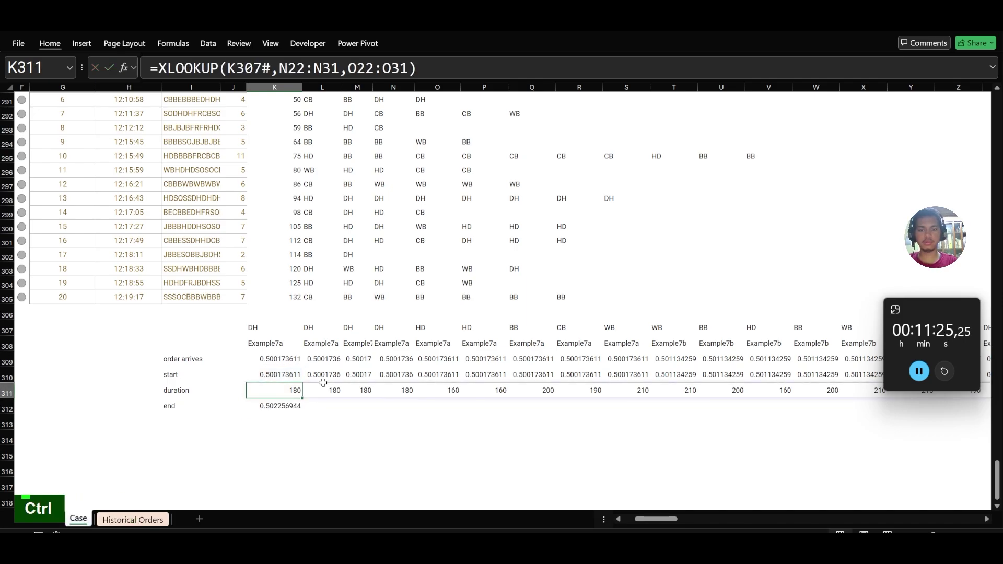
key("Up")
key("ctrl+Right")
key("Down")
key("Down")
key("ctrl+shift+Left")
key("ctrl+r")
Step: Enter a SEQUENCE of 5 rows in G314
scroll(323, 383, "left", 5)
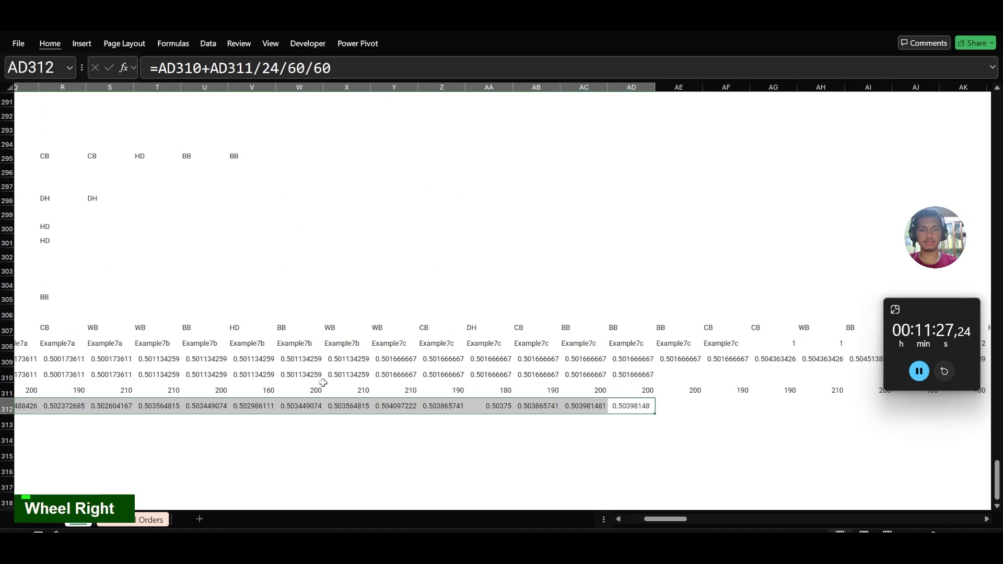
left_click(209, 421)
key("Down")
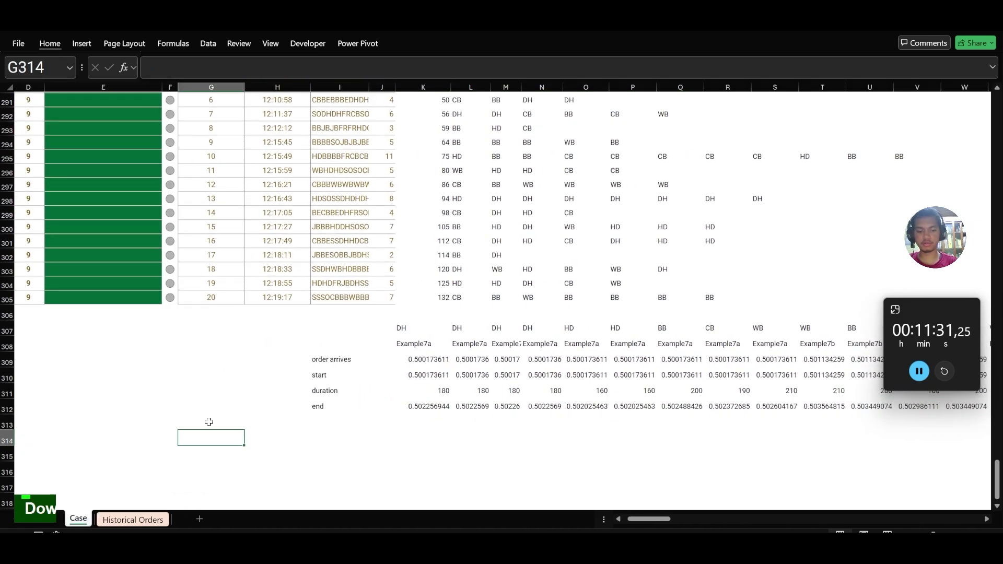
type("=seq")
key("Tab")
type("5")
key("Return")
Step: Enter the column headers a, b and c in H313:J313 above the number sequence
key("Up")
key("Up")
key("Right")
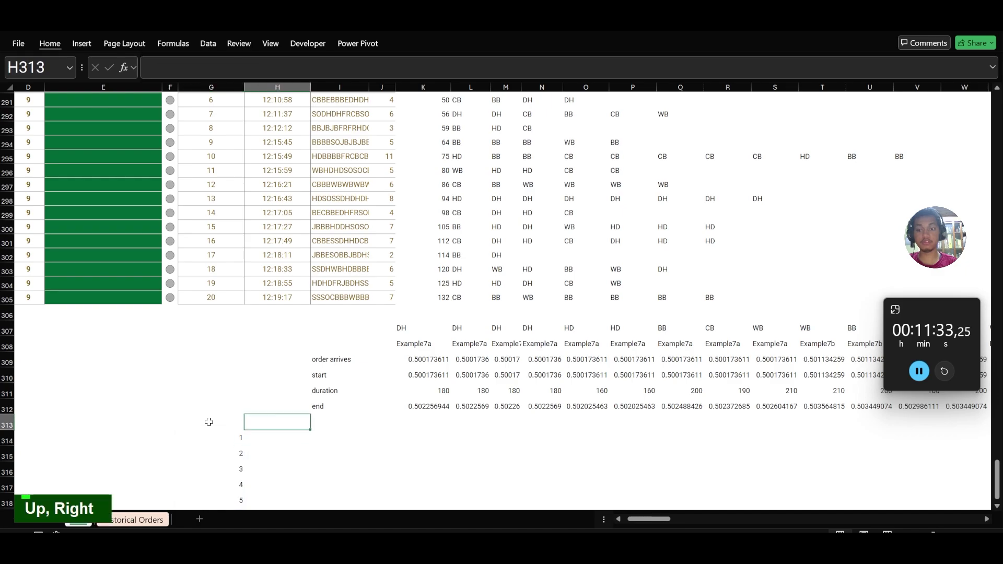
type("a")
key("Tab")
type("b")
key("Tab")
type("c")
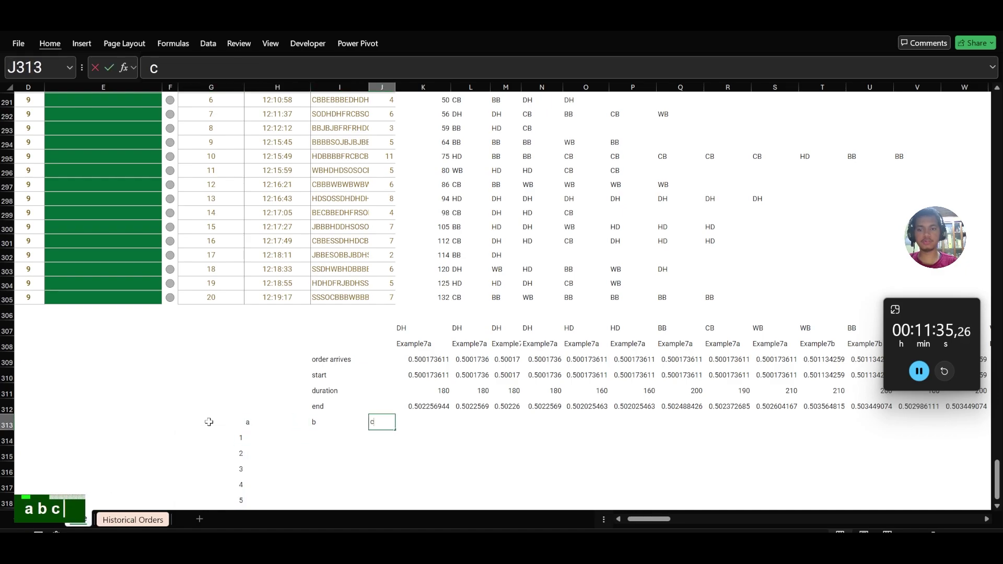
Step: Enter the column header d in K313, replacing the autocompleted text with a plain d
key("Tab")
type("dH")
key("Return")
key("Left")
key("Right")
key("Right")
key("Right")
key("Right")
key("Up")
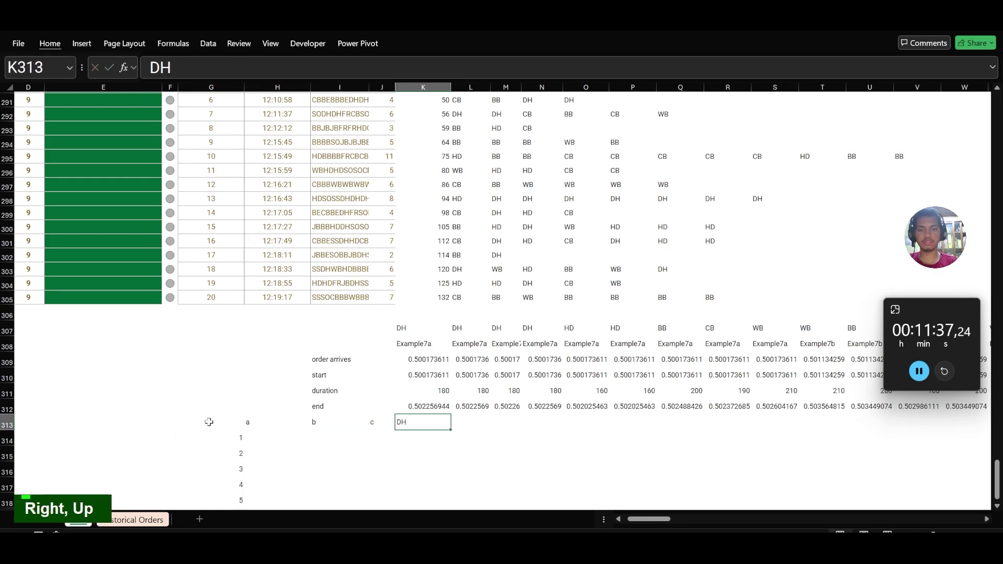
key("BackSpace")
type("d")
key("Return")
Step: Build the chef labels in H314 by joining "C", the numbers in G314# and the headers in H313:K313
key("Left")
key("Down")
key("Left")
key("Up")
key("Left")
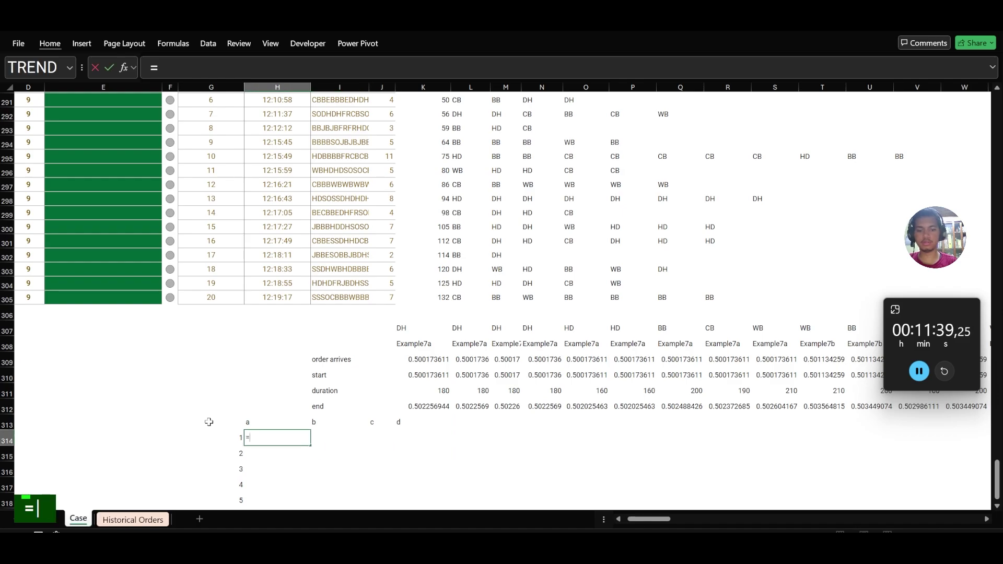
type("=\"C\"&")
key("Left")
type("#")
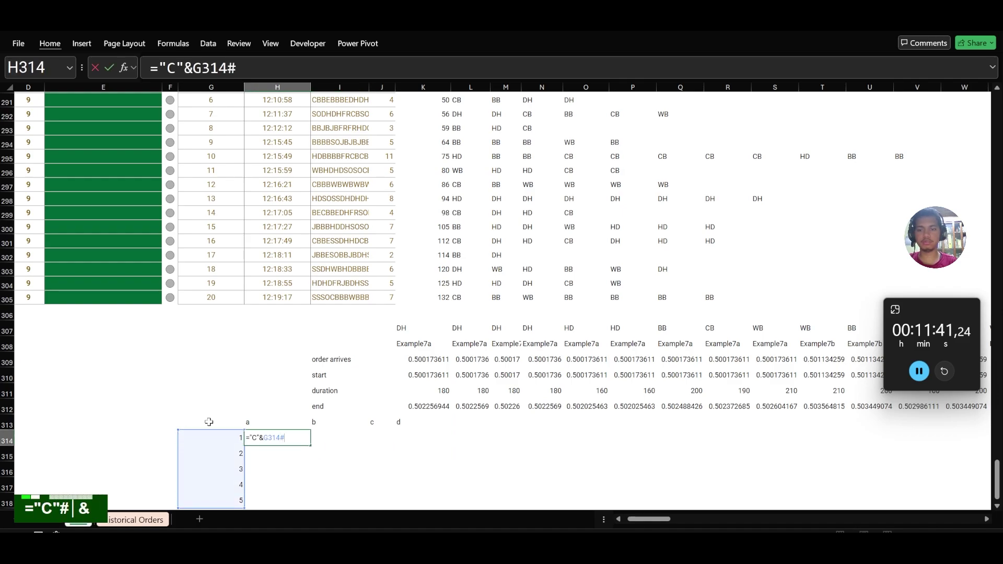
key("ctrl+shift+Right")
key("Return")
Step: Move the whole chef label grid G313:K318 down one row
key("Up")
key("Up")
key("Right")
key("Right")
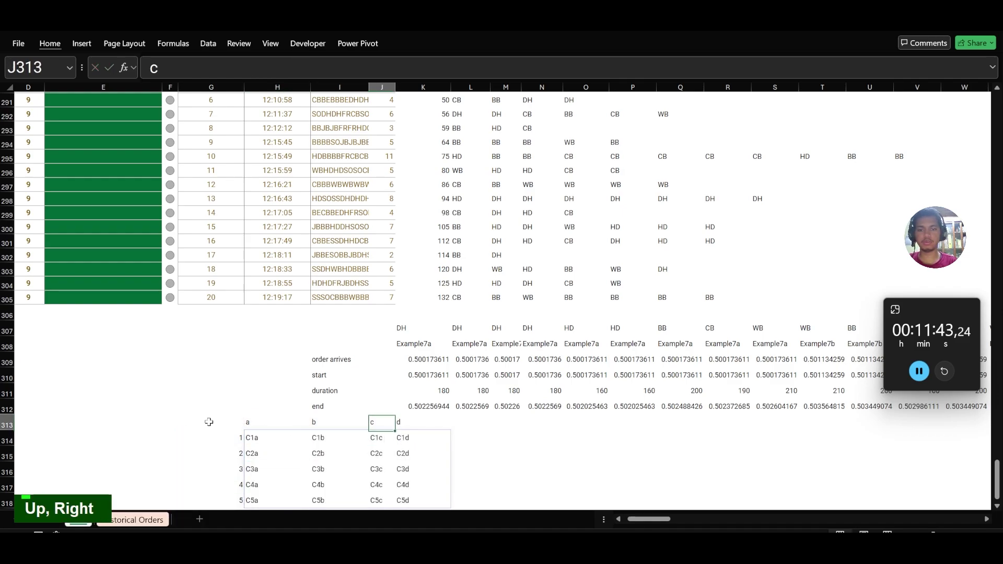
key("Left")
key("Left")
key("Left")
key("shift+Right")
key("shift+Down")
key("ctrl+shift+Right")
key("ctrl+shift+Down")
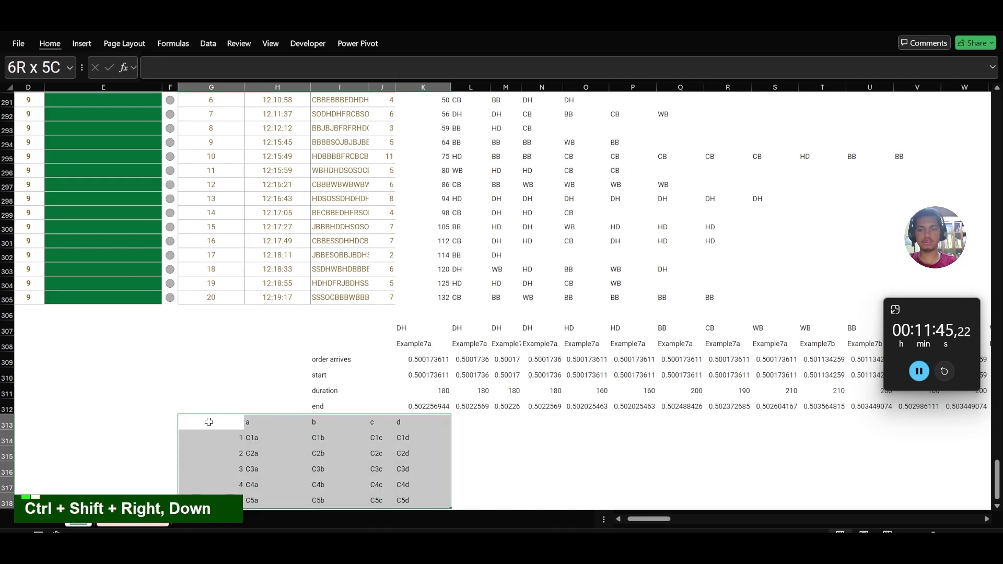
key("Return")
Step: Flatten the chef label grid into a single row with =TOROW(H315#) in K313
key("Down")
key("Right")
key("Right")
key("Right")
key("Right")
type("=")
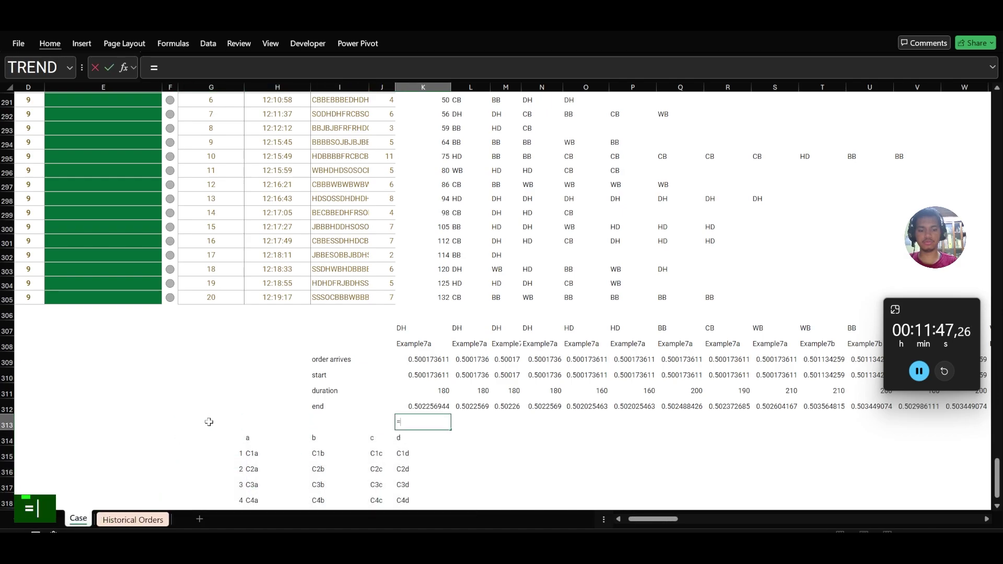
type("tor")
key("Tab")
key("Down")
key("Left")
key("Left")
key("Down")
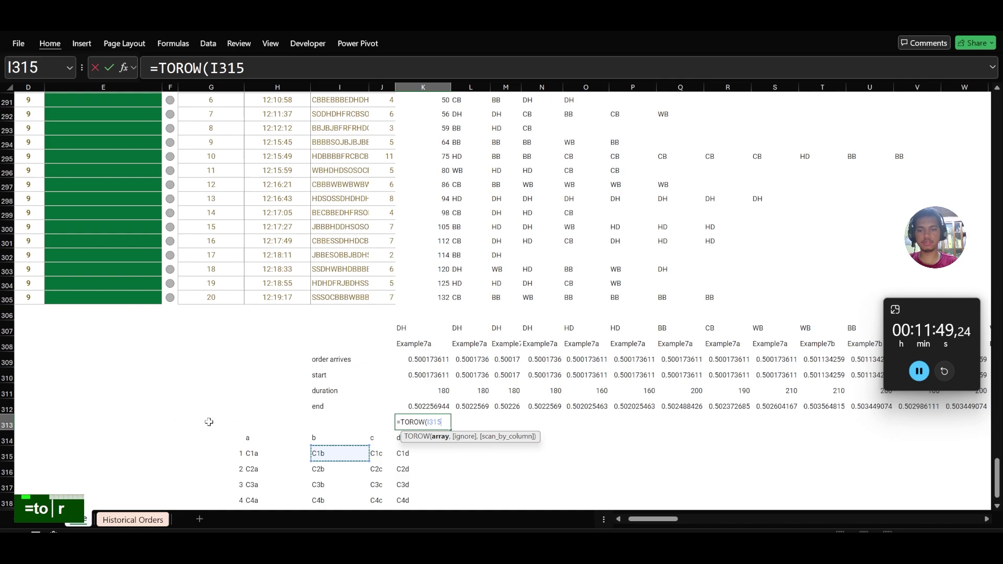
key("Left")
key("Left")
key("Right")
key("ctrl+shift+Right")
key("ctrl+shift+Down")
key("ctrl+Return")
Step: Convert the chef labels in K313:AD313 to static values and right-align them
key("ctrl+shift+Right")
key("ctrl+c")
key("Menu")
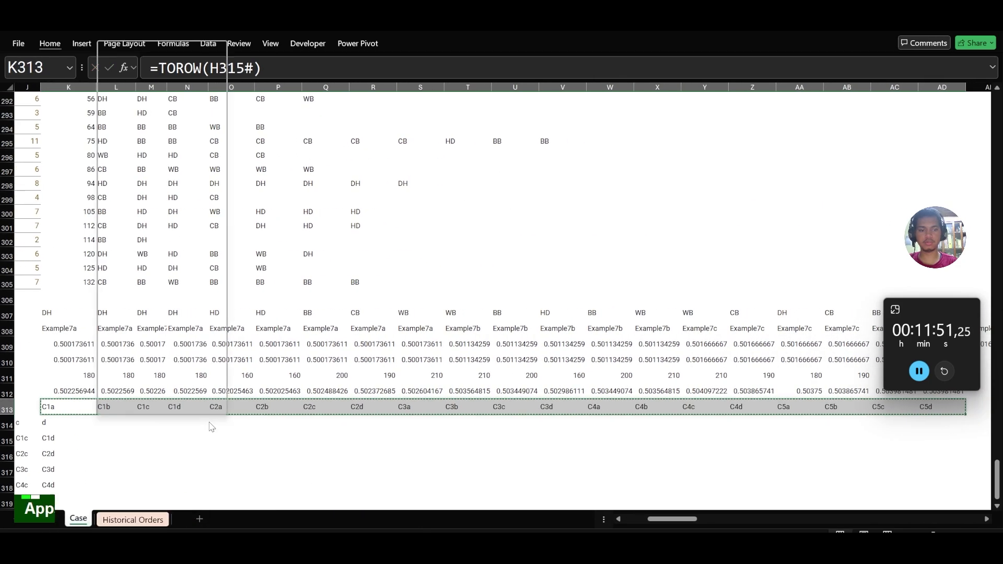
key("v")
key("alt")
key("h")
key("a")
key("r")
Step: Start a LET formula in AE313 that defines chefs as the label range K313:AD313
key("Right")
key("Down")
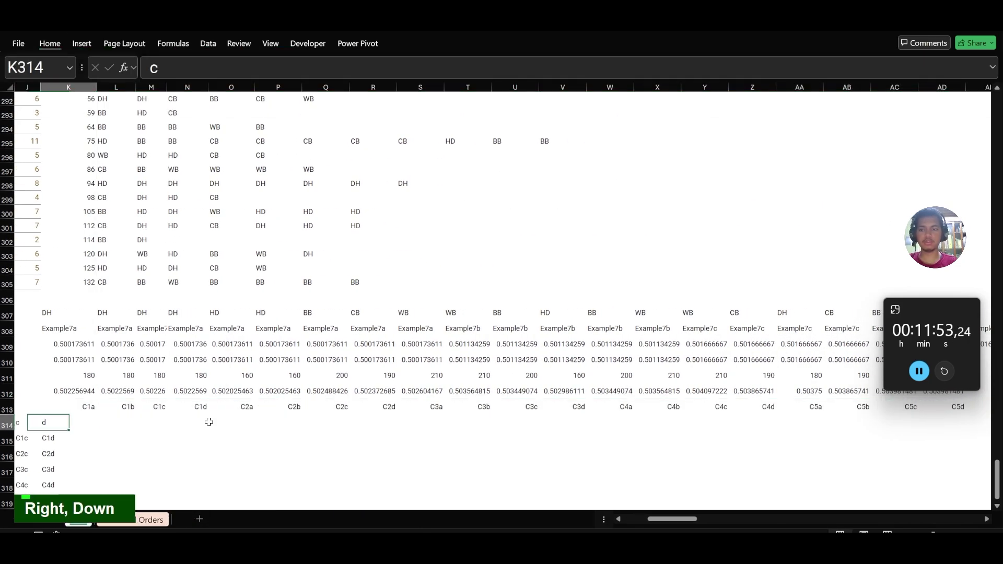
key("Right")
scroll(209, 422, "right", 5)
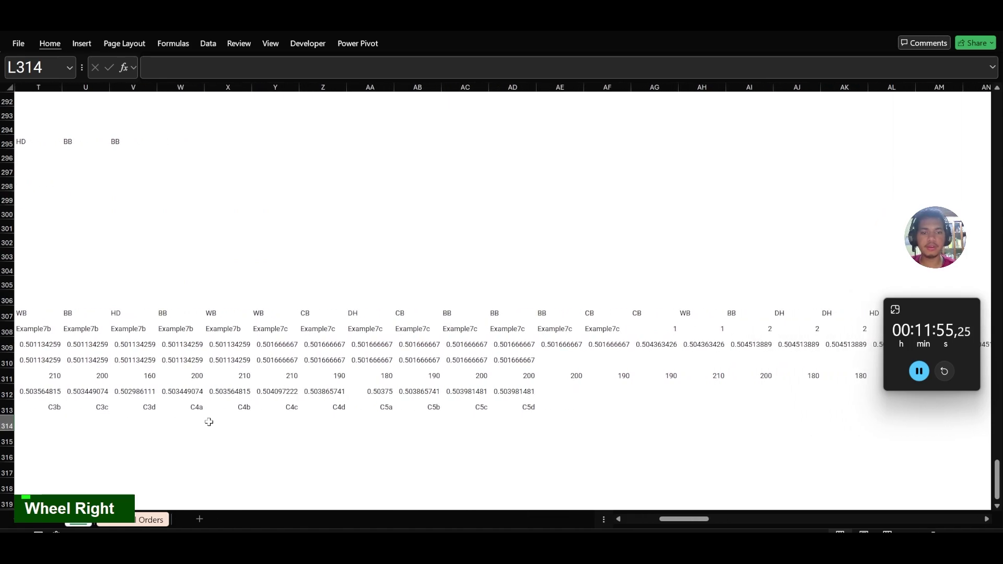
left_click(539, 405)
type("=let")
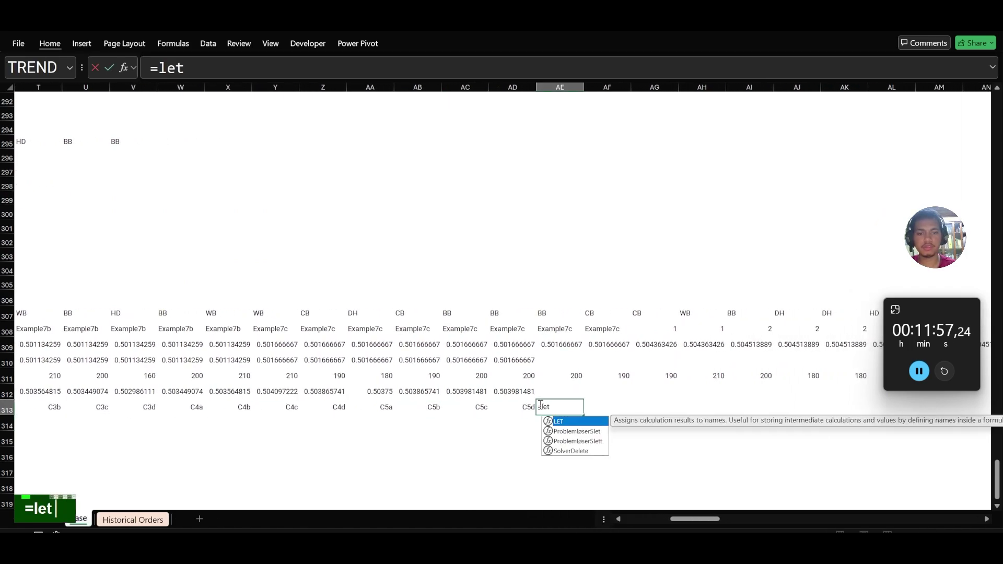
key("Tab")
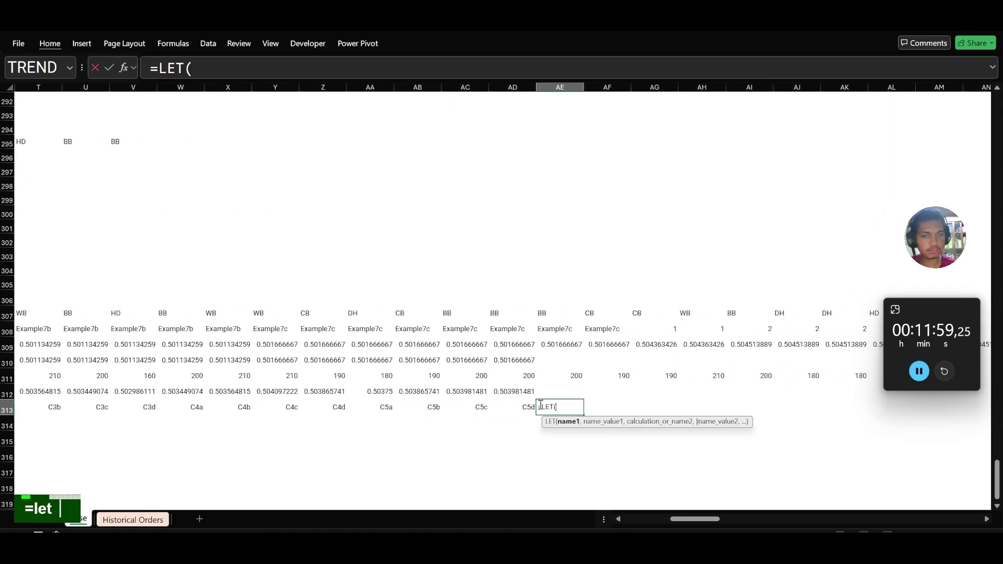
type("chef")
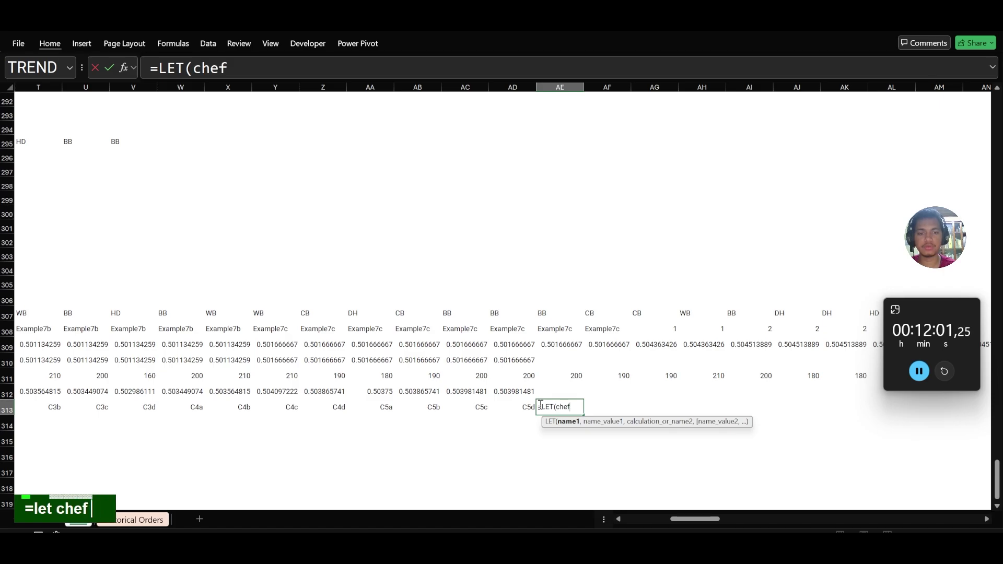
type("s,")
key("BackSpace")
type("s,")
key("Left")
key("ctrl+shift+Left")
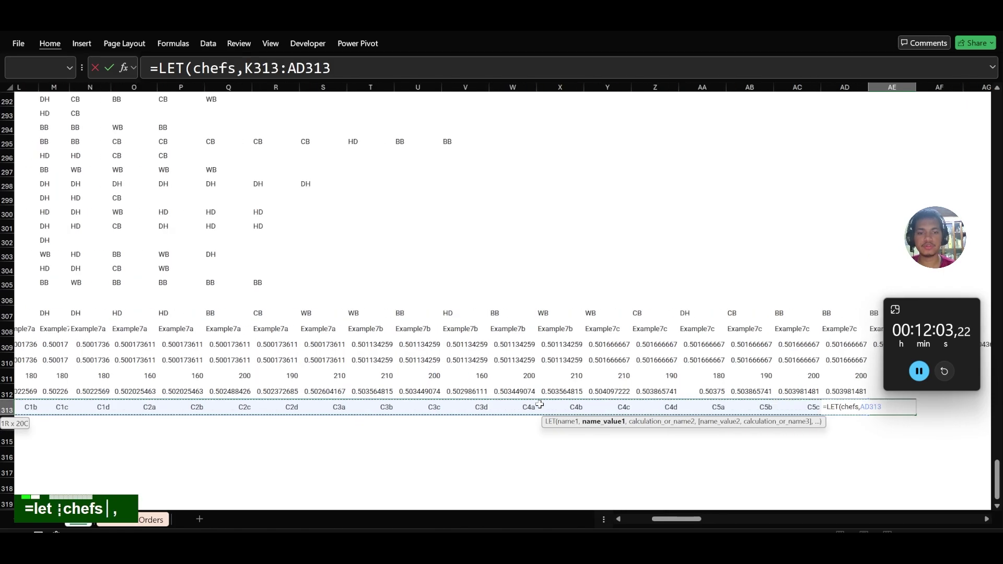
Step: Convert the K313:AD313 reference in the LET formula to a literal array and start a new formula line in the expanded formula bar
left_click(243, 69, "shift")
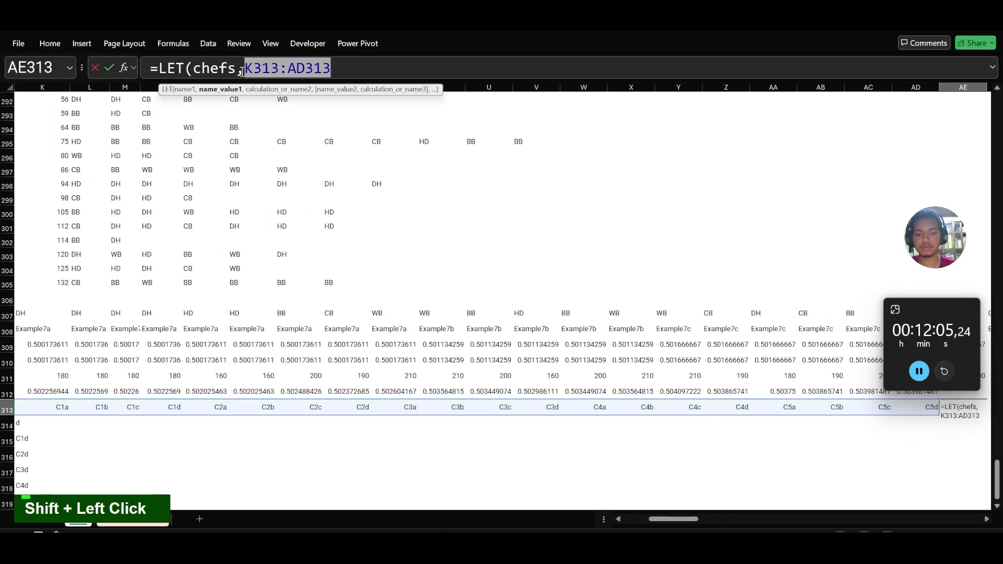
key("F9")
key("Right")
type(",")
key("ctrl+shift+u")
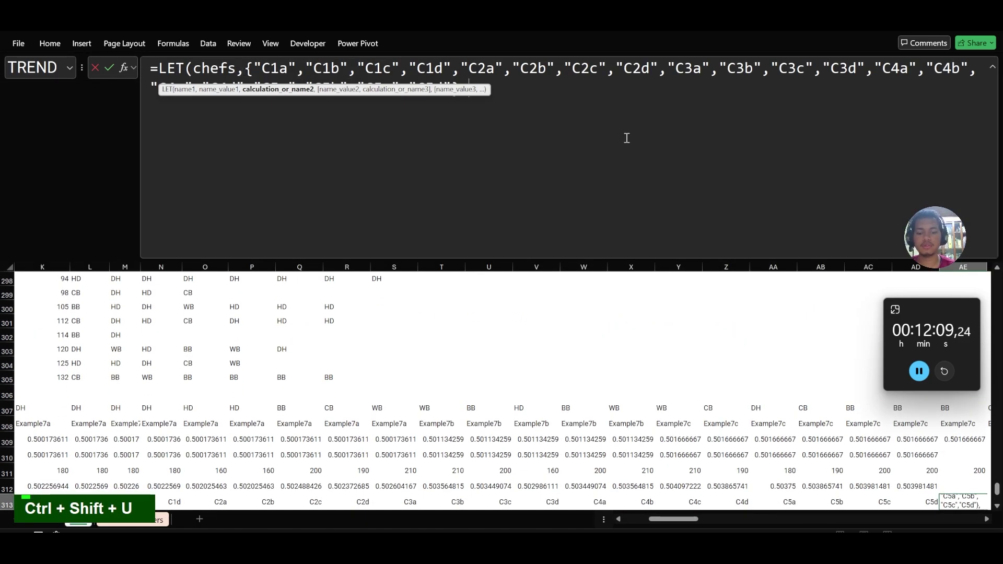
type(",")
key("alt+Return")
key("BackSpace")
key("BackSpace")
key("alt+Return")
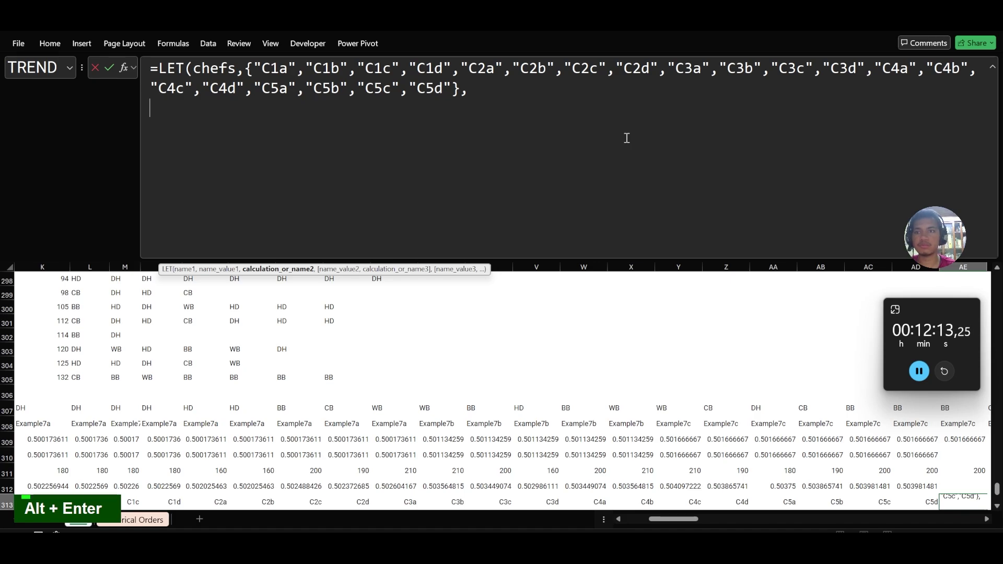
Step: Define a as BYCOL over chefs with LAMBDA(col, INDEX( on the end-time range $K312:AD312, anchoring only the starting column
type("a,")
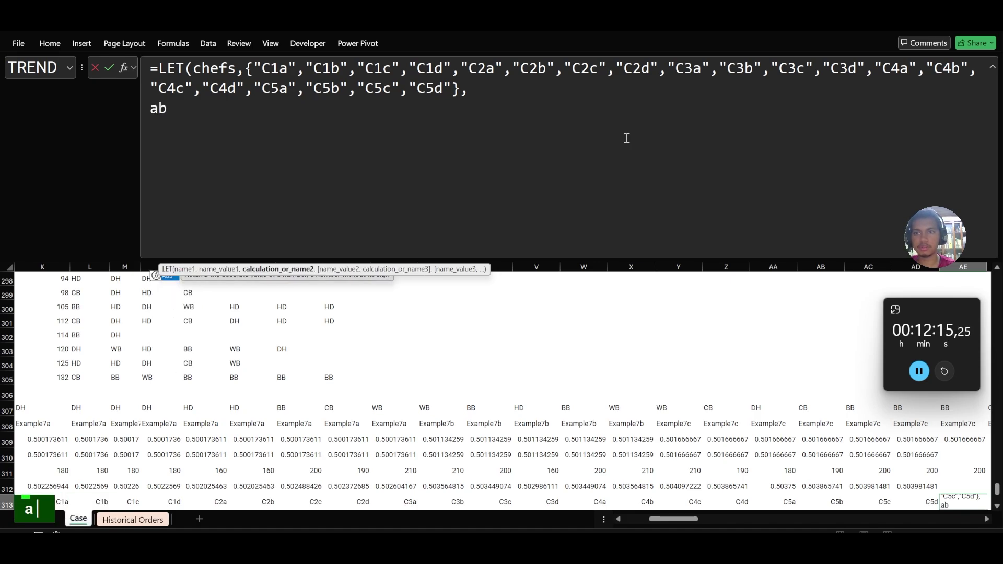
type("bycol")
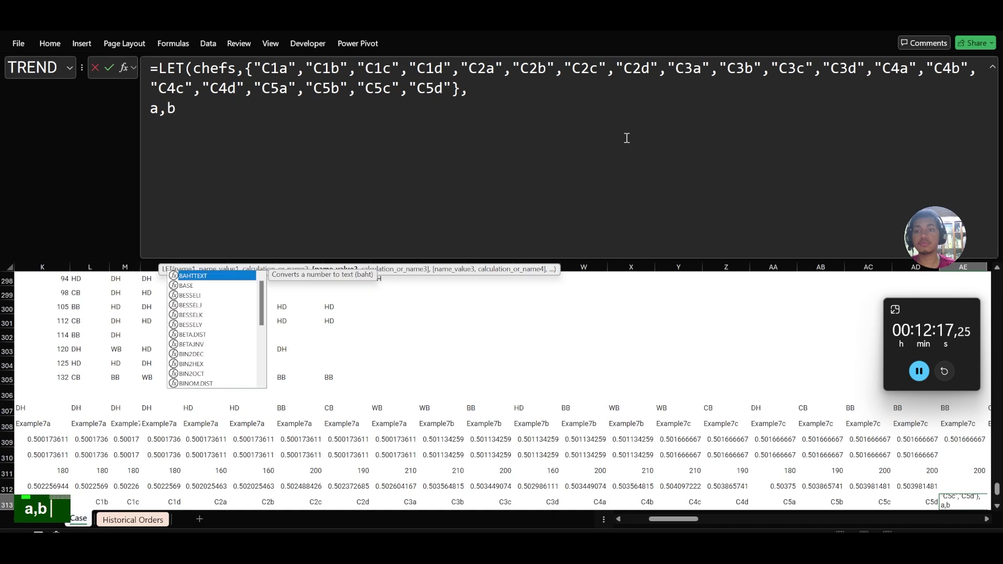
key("Tab")
type("chefs,")
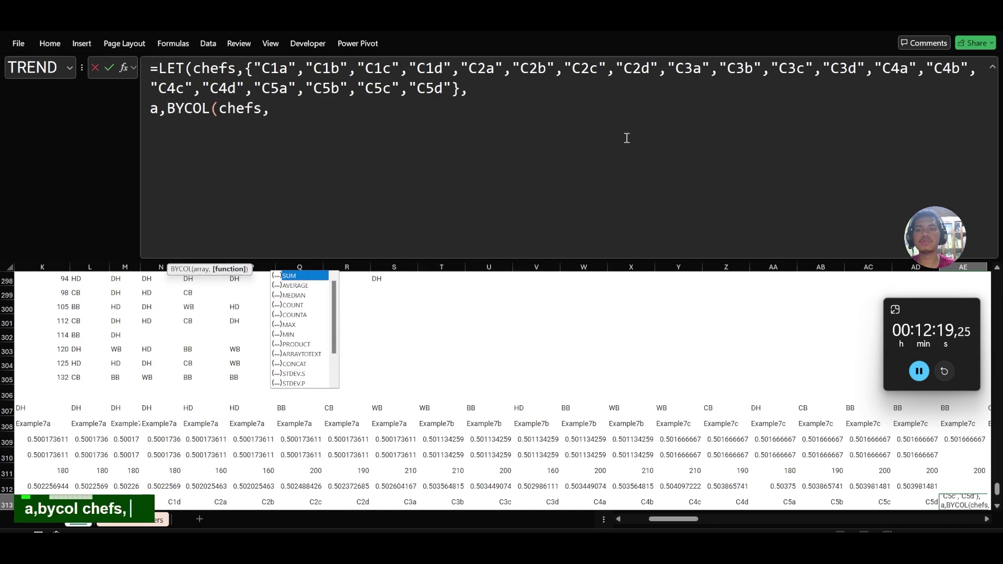
type("lambda")
key("Tab")
type("col,inde")
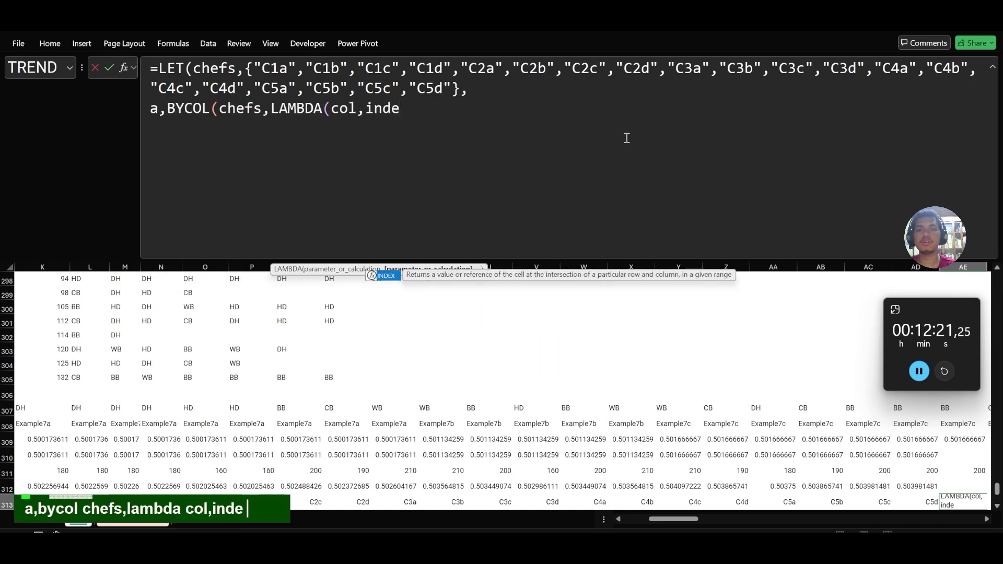
key("Tab")
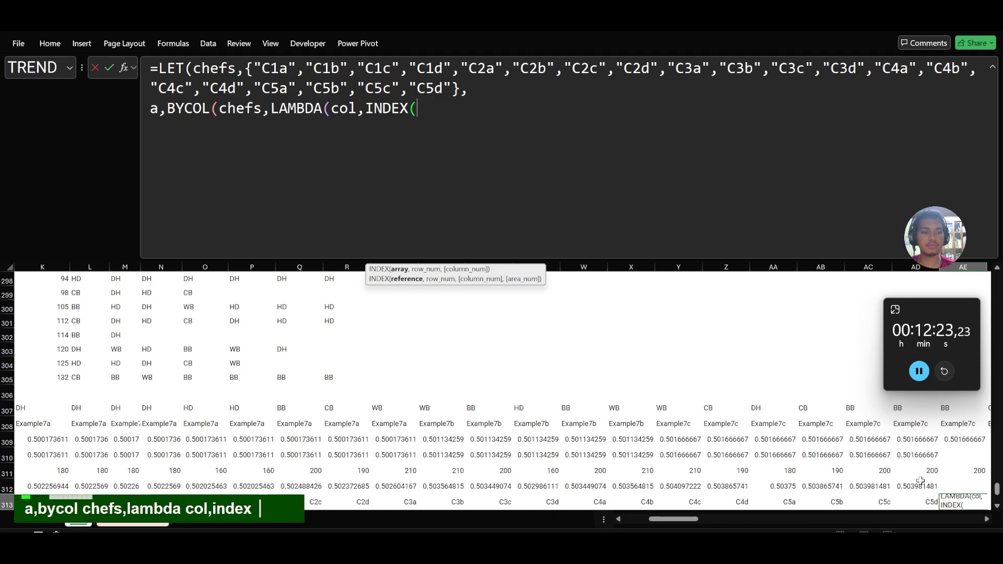
left_click_drag(921, 480, 42, 487)
key("F4")
key("F4")
key("F4")
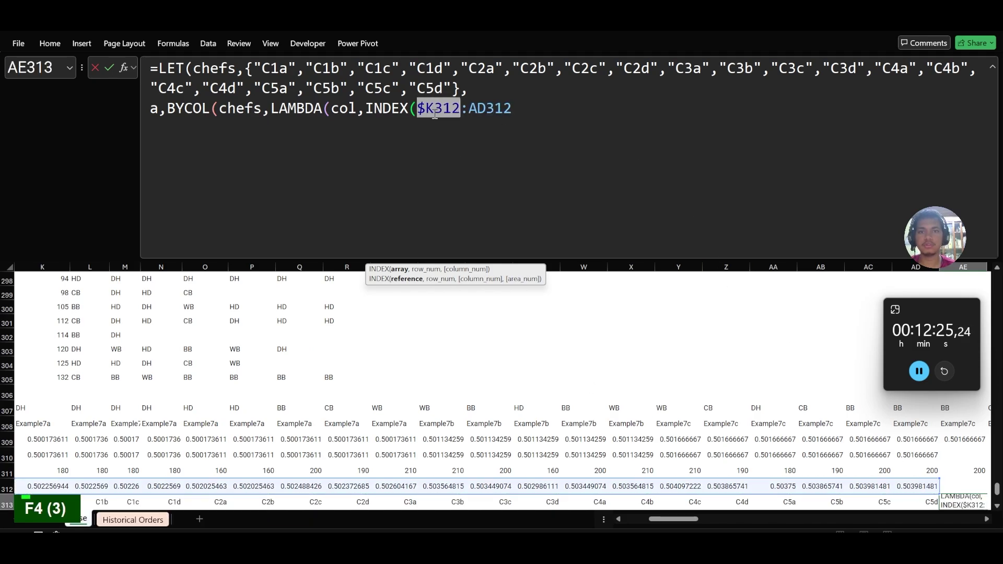
Step: Add XMATCH of col against the chef labels $K313:AD313 as the INDEX position, anchoring only the starting column
type(",xmat")
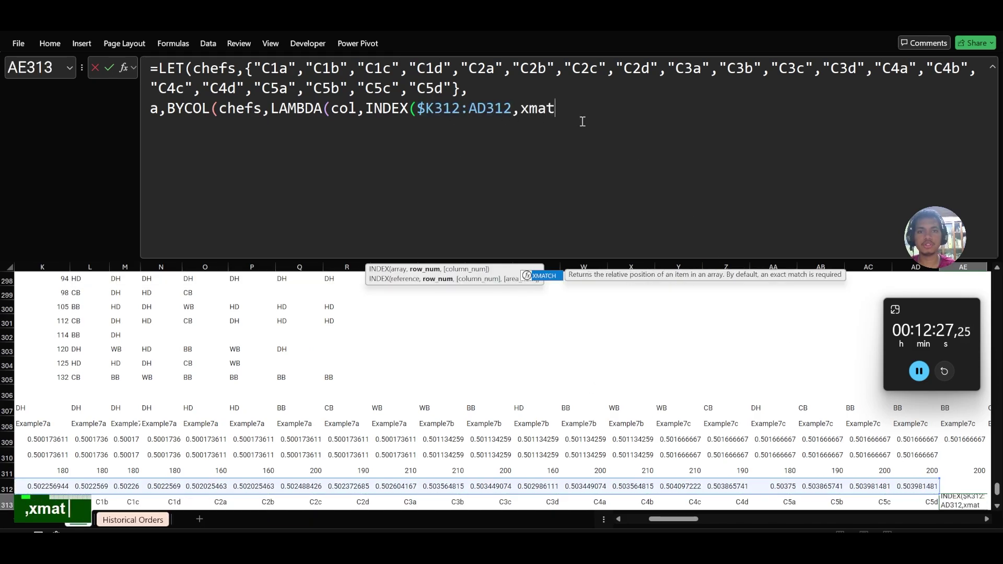
key("Tab")
type("coln")
key("BackSpace")
type(",")
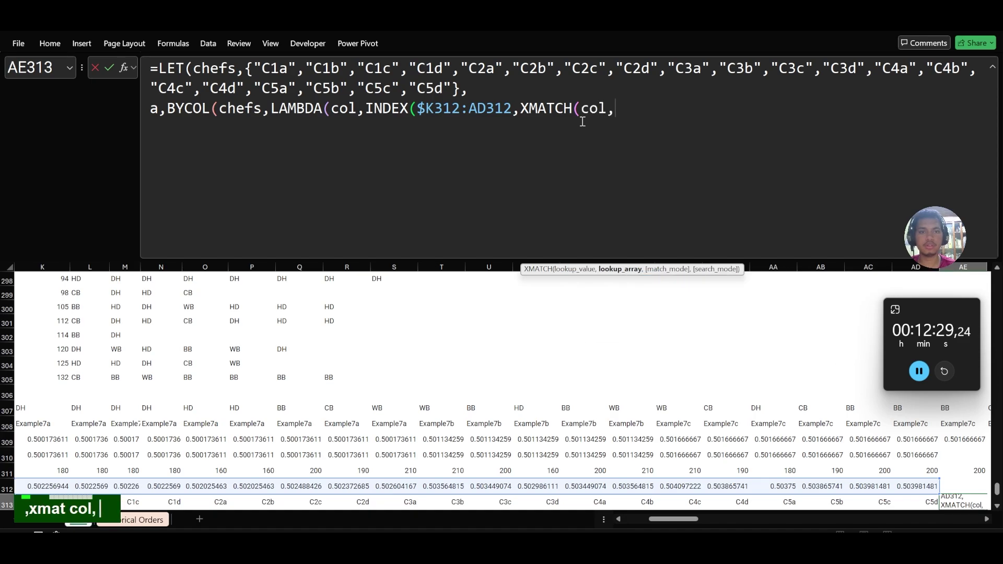
scroll(700, 387, "down", 3)
scroll(839, 401, "right", 2)
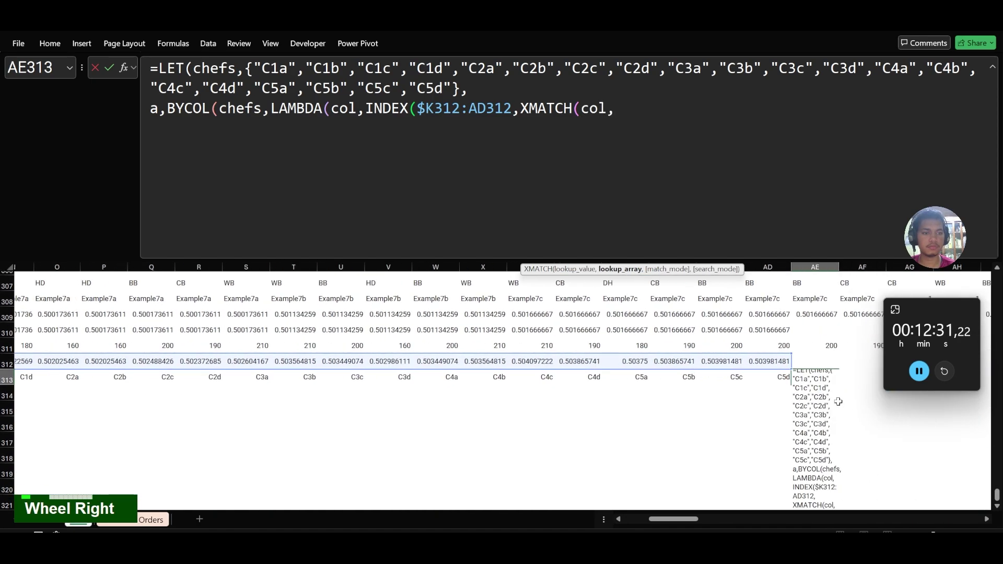
left_click(758, 375)
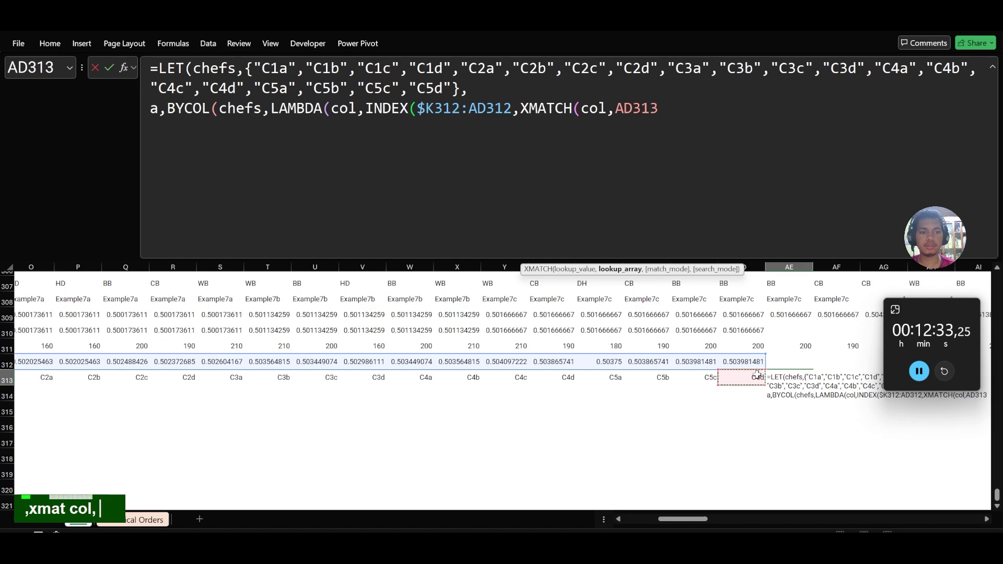
key("ctrl+shift+Left")
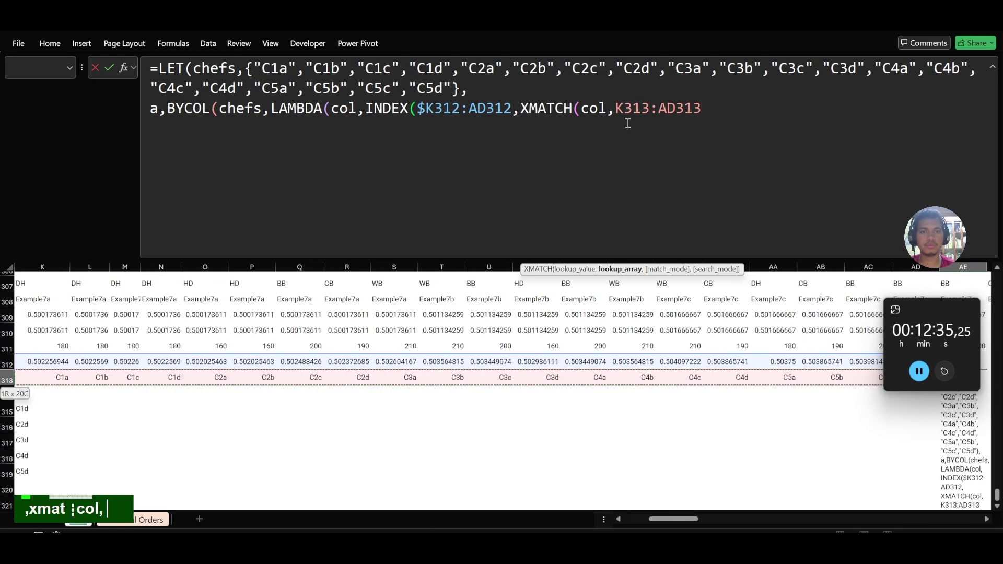
key("F4")
key("F4")
key("F4")
Step: Set XMATCH to exact match (0) and last-to-first search (-1), and close the BYCOL expression
type(",,")
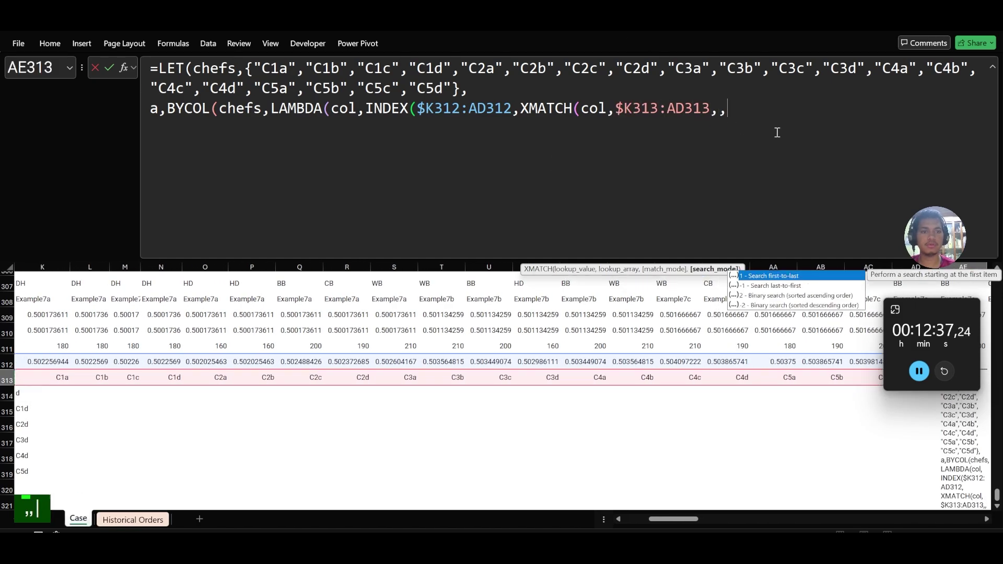
key("BackSpace")
type("0,-1")
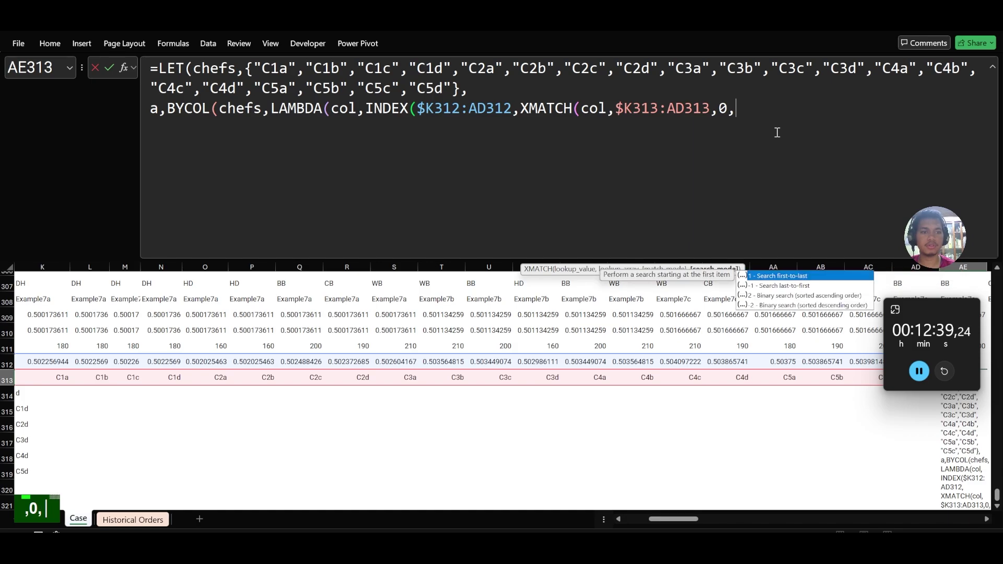
type("))")
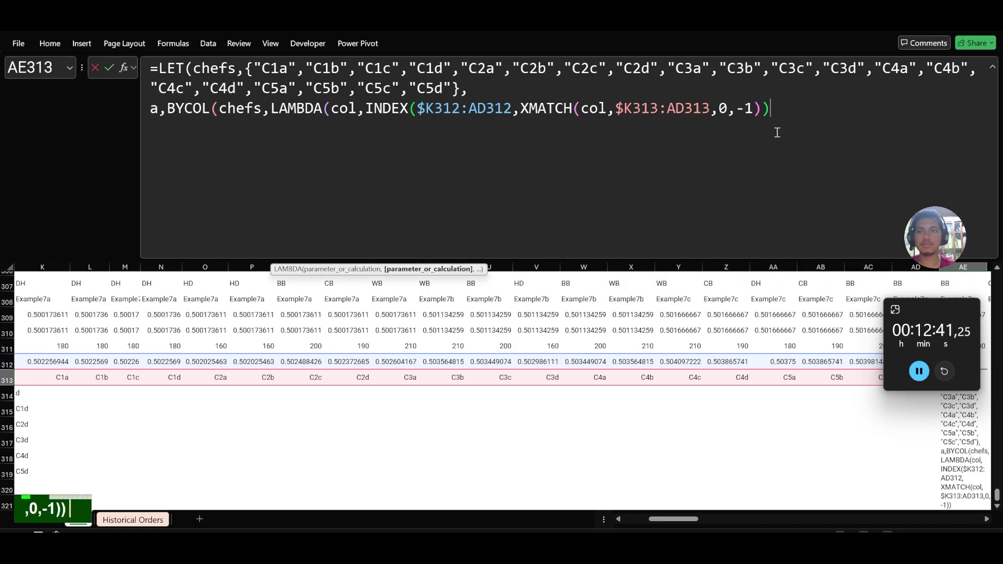
type(")),")
Step: Define b as FILTER(chefs,a=MIN(a)) on a new line and return b from the LET formula
key("alt+Return")
type("b,")
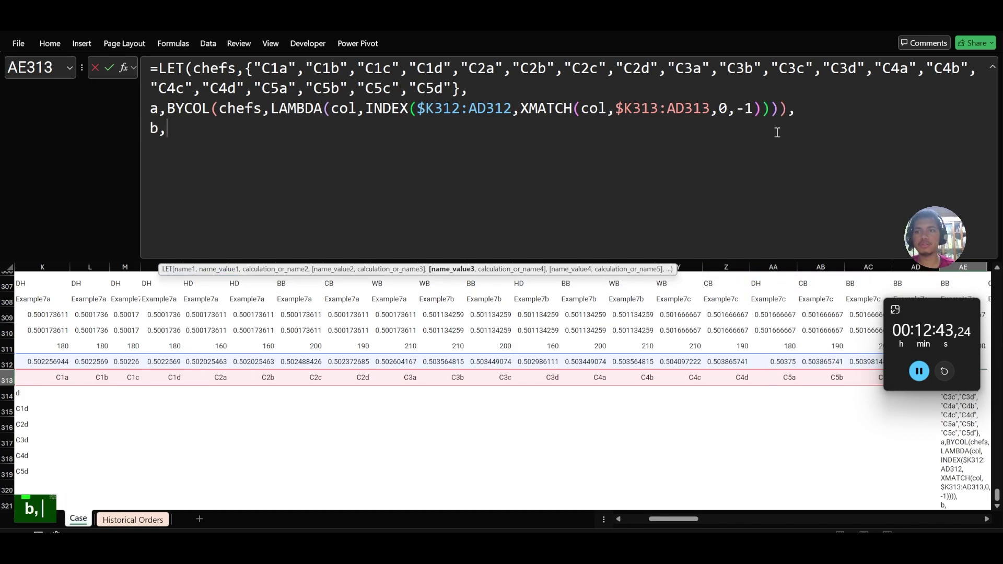
type("fil")
key("Tab")
type("chefs")
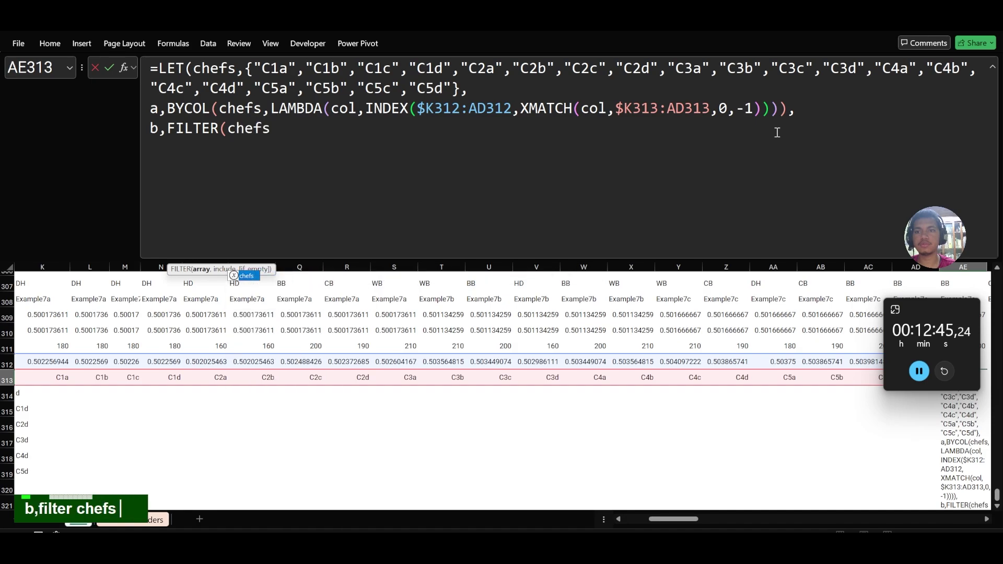
type(",a=min")
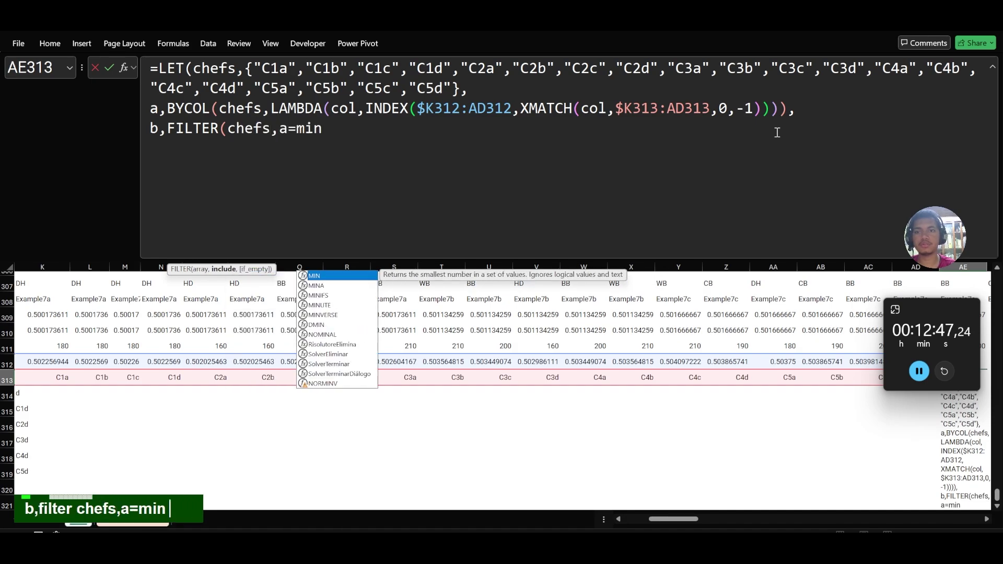
key("Tab")
type("a))")
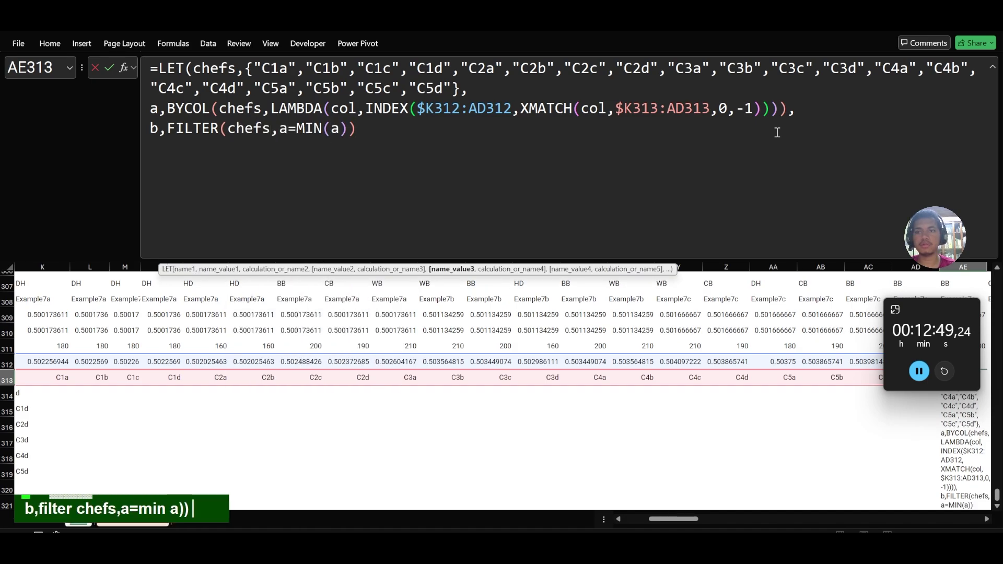
type(",")
key("alt+Return")
type("b")
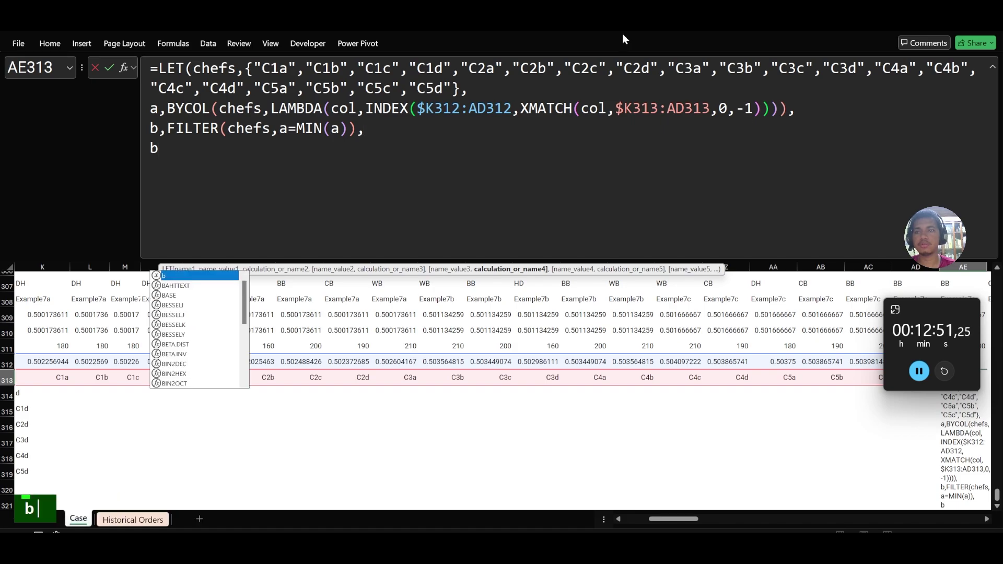
Step: Wrap the FILTER in INDEX with position 1 to keep only the first match, and enter the formula in AE313
left_click(170, 127)
type("index")
key("Tab")
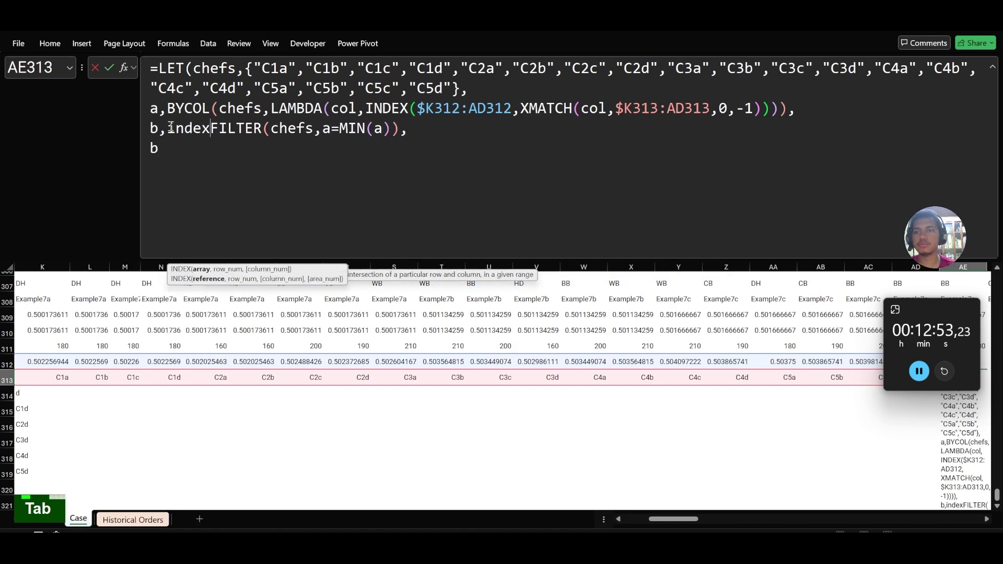
left_click(407, 128)
type(",")
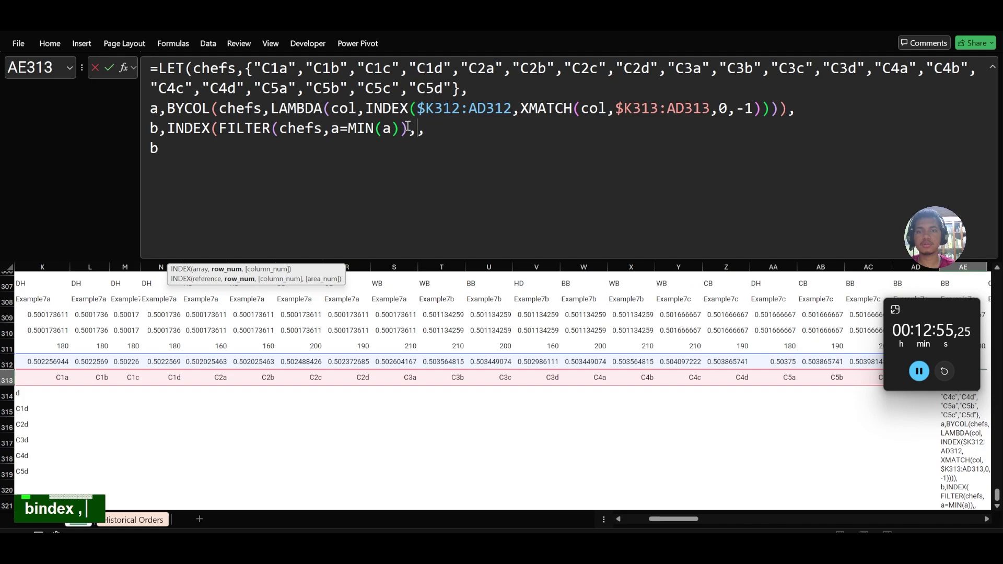
type("1)")
key("Return")
key("Return")
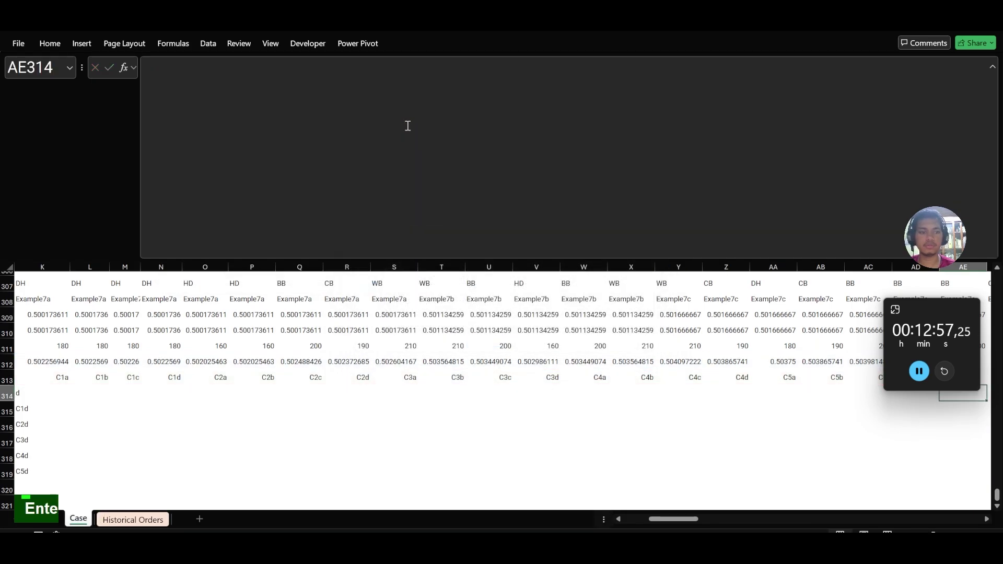
Step: Begin the start-time formula in AE310 with MAX and the order time in AE309 as its first argument
key("Up")
scroll(371, 345, "right", 4)
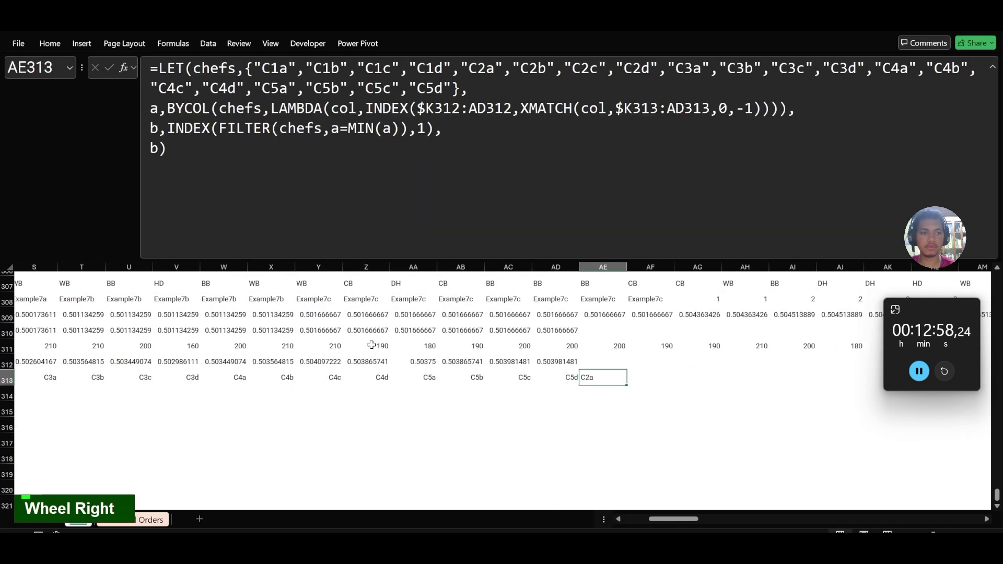
left_click(603, 329)
type("=ma")
key("Tab")
key("BackSpace")
key("BackSpace")
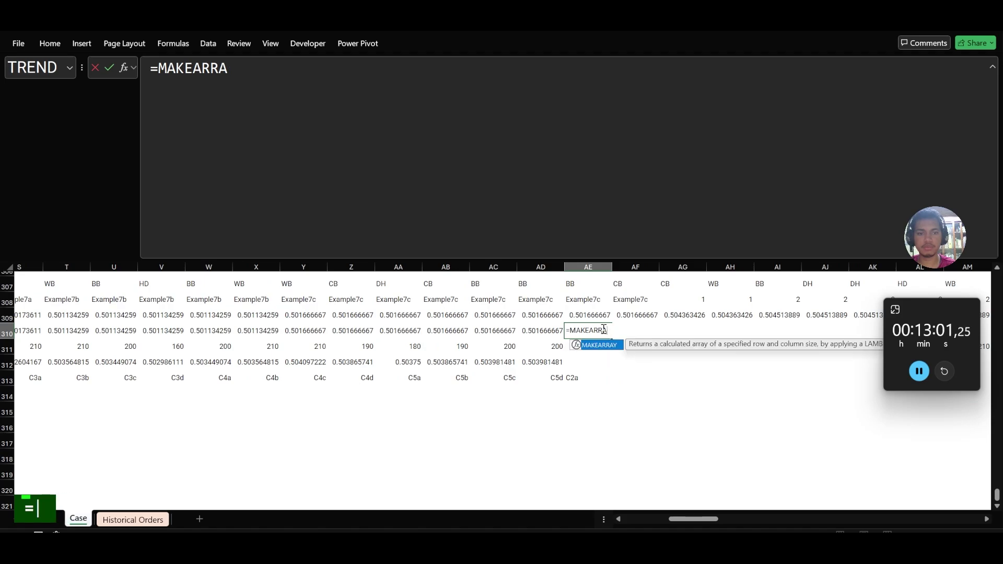
key("BackSpace")
key("BackSpace")
key("BackSpace")
key("BackSpace")
type("x")
key("Tab")
key("Up")
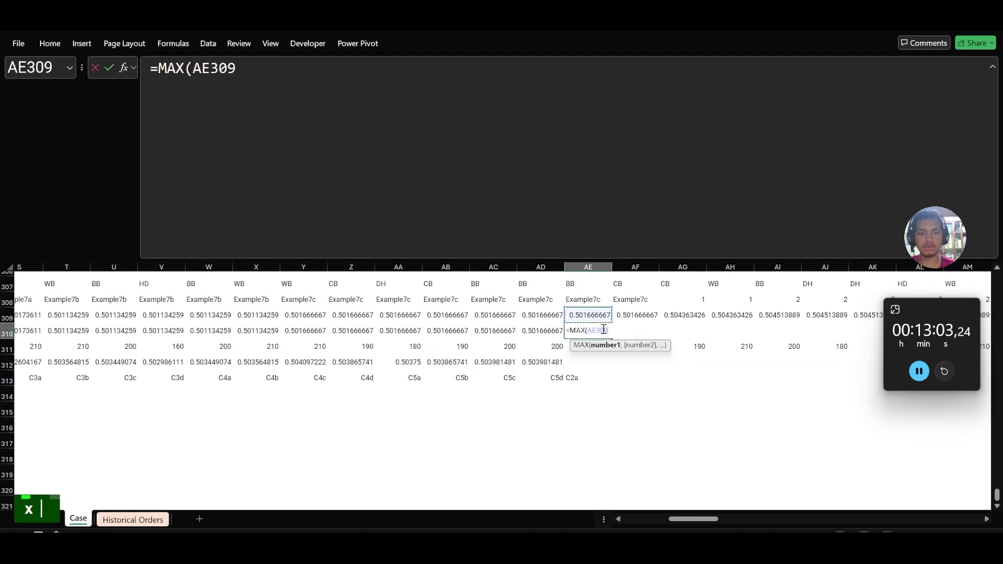
Step: Add XLOOKUP as the second MAX argument, with AE313 as lookup value and $K313:AD313 as lookup array
type(",xlo")
key("Tab")
key("Down")
key("Down")
key("Down")
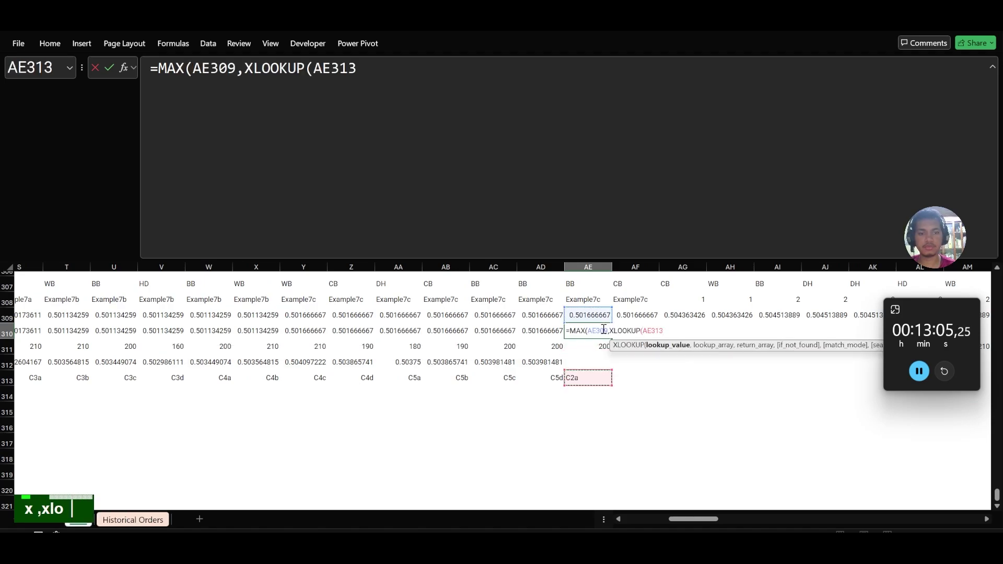
type(",")
key("Left")
key("Left")
key("Down")
key("Down")
key("Down")
key("Right")
key("ctrl+shift+Left")
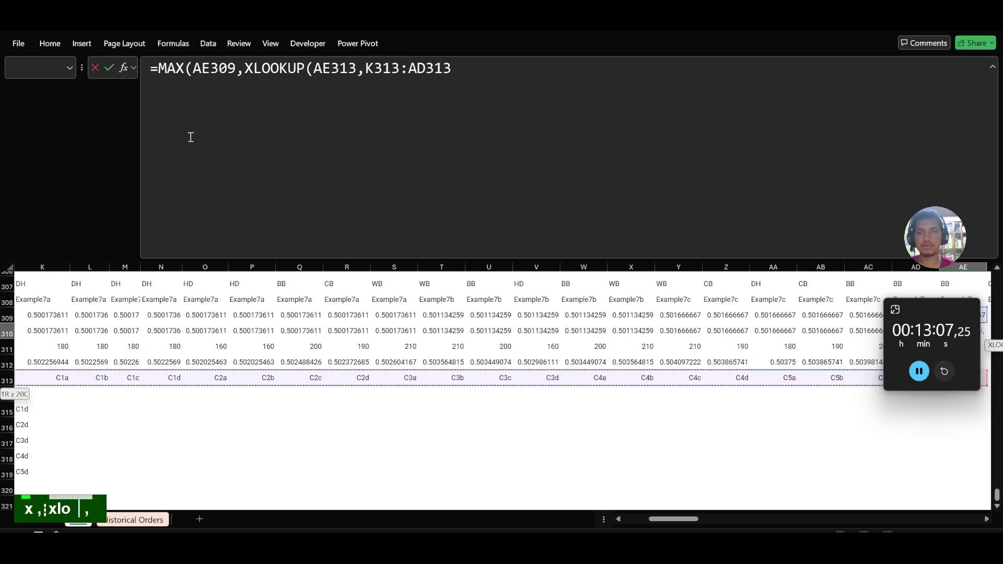
key("F4")
key("F4")
type(",")
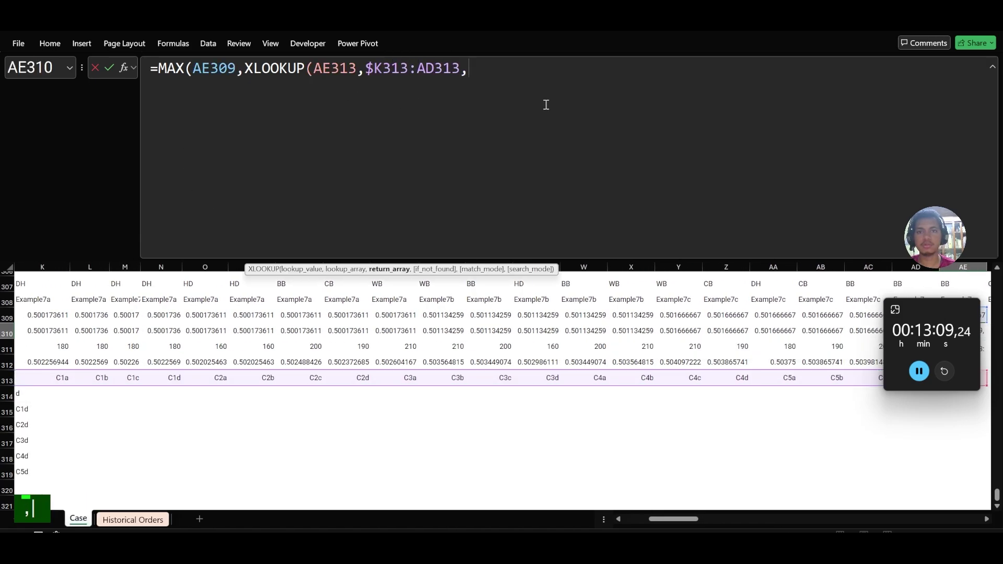
Step: Set the XLOOKUP return array to the end times in $K312:AD312, anchoring only the starting column
left_click(794, 358)
key("ctrl+Left")
key("ctrl+shift+Right")
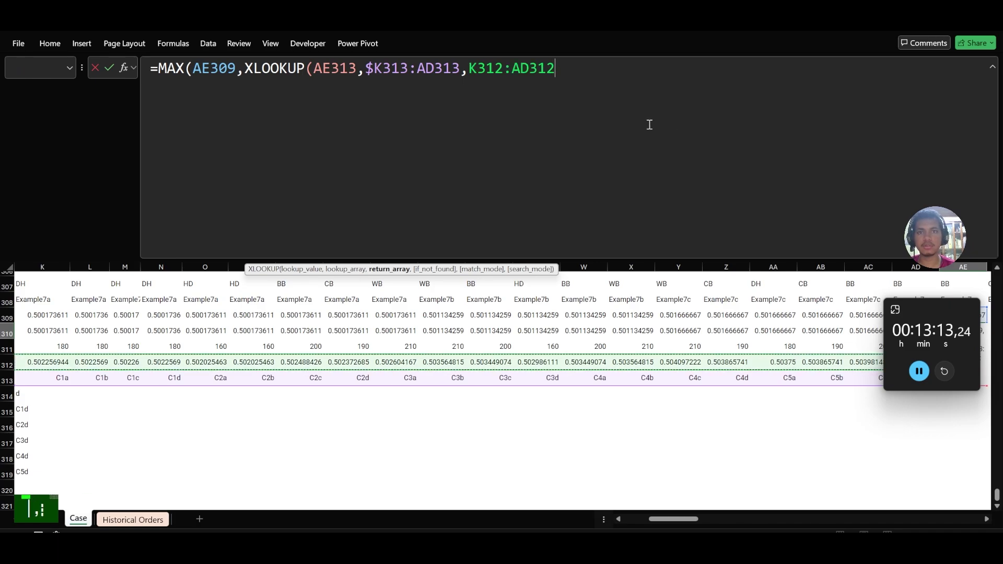
key("F4")
key("F4")
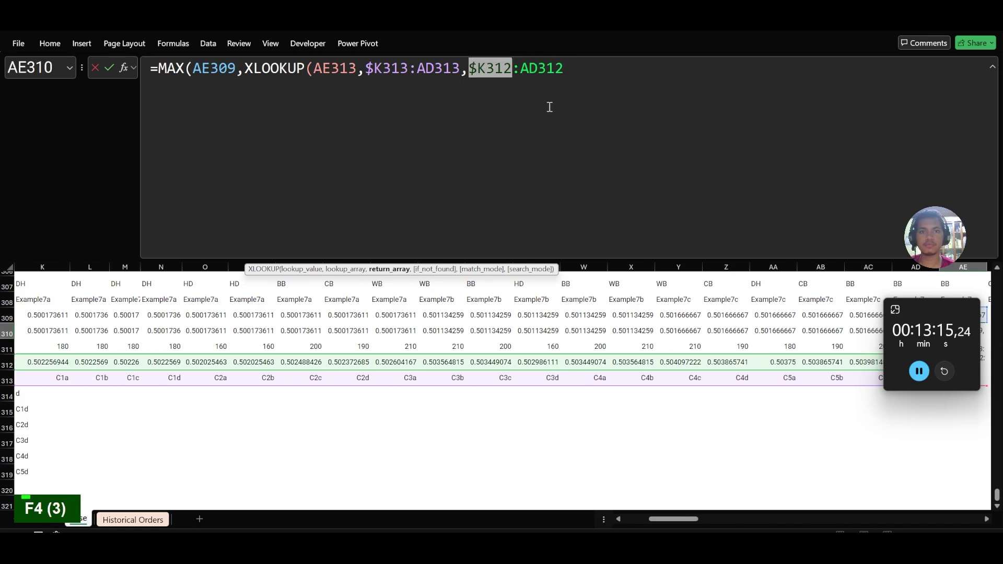
left_click(656, 106)
Step: Leave if_not_found empty, set exact match (0) and last-to-first search (-1), and enter the start-time formula in AE310
type(",,0")
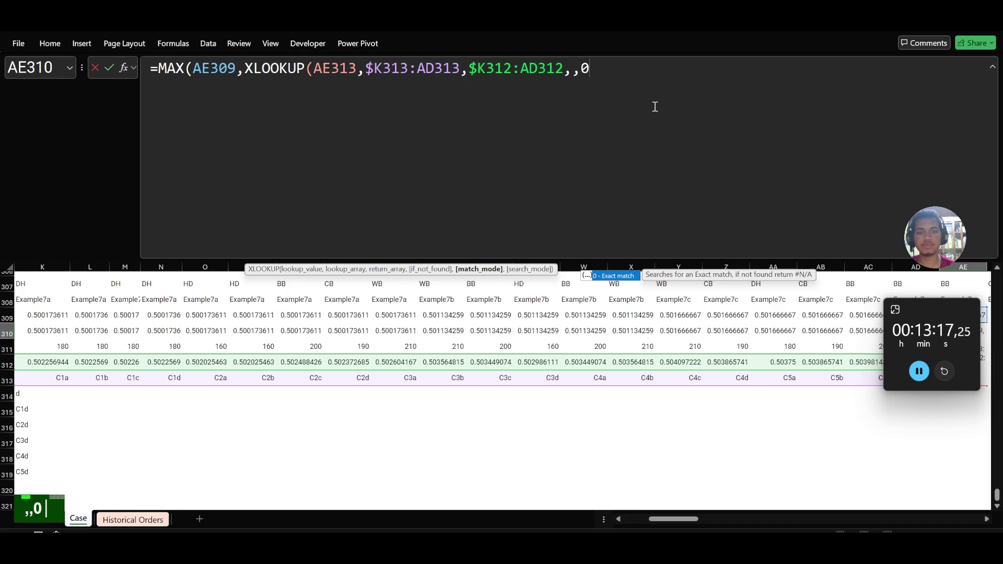
type(",-1)")
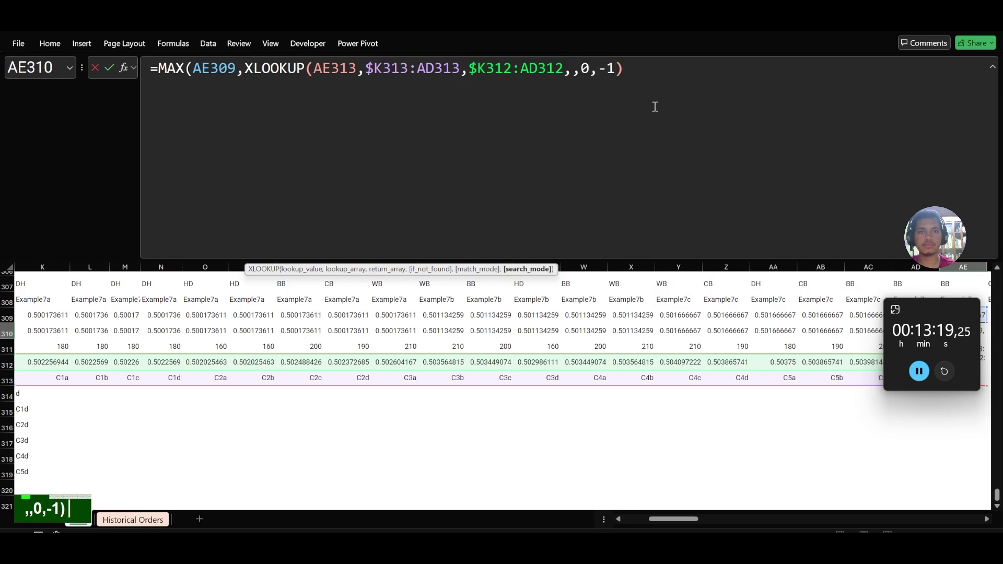
key("Return")
key("Return")
key("Up")
scroll(529, 487, "right", 3)
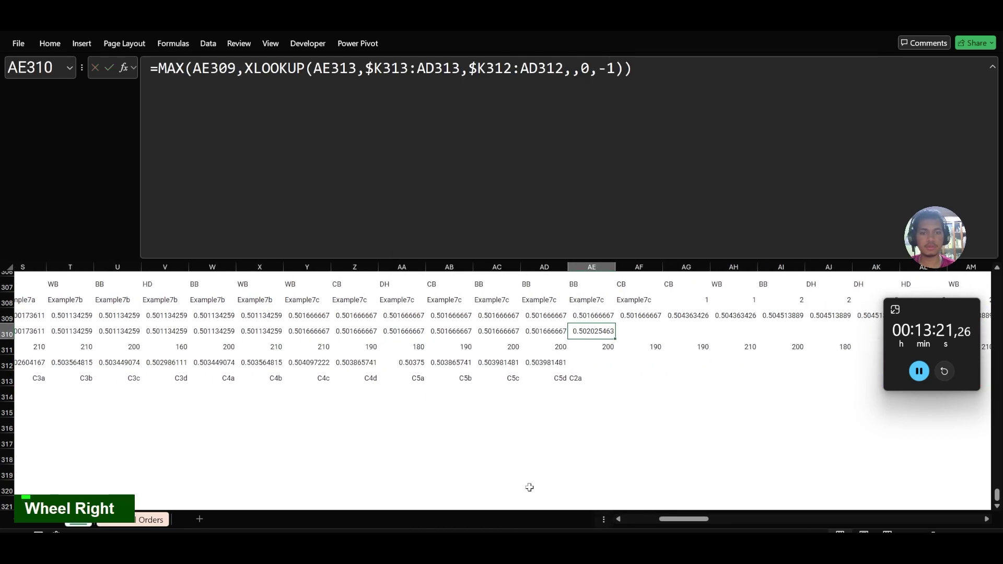
Step: Fill the end-time formula from AD312 into AE312
key("Down")
key("Down")
type("=")
key("Escape")
key("ctrl+r")
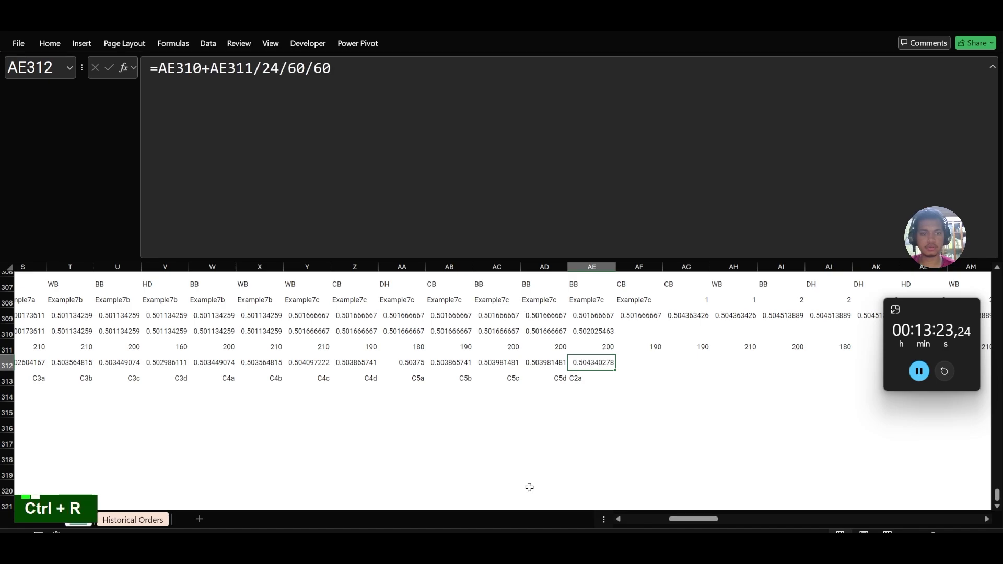
Step: Fill the start-time formula from AE310 across row 310 to EL310
key("Up")
key("Up")
key("ctrl+Right")
key("ctrl+shift+Left")
key("ctrl+r")
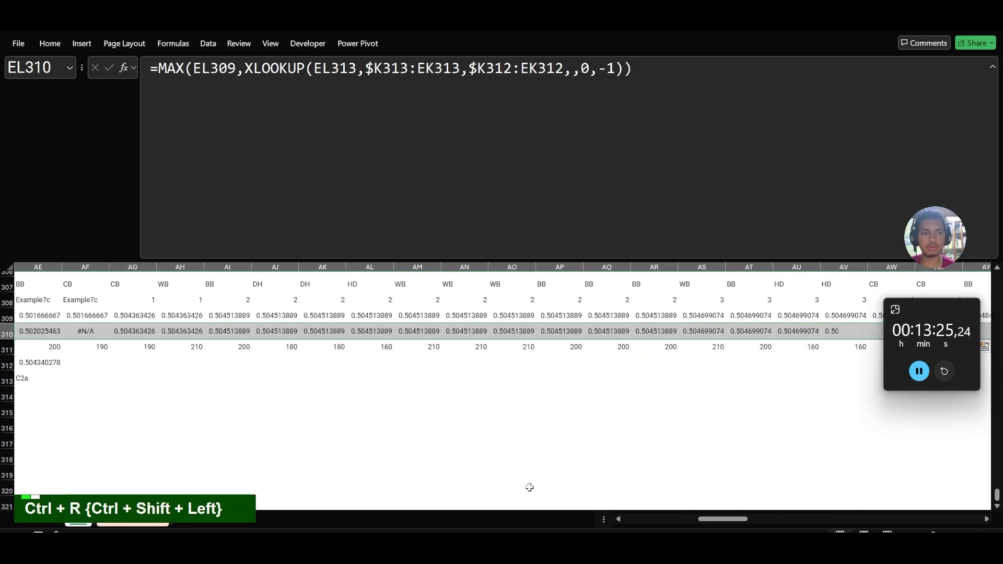
Step: Fill the end-time and chef formulas from AE312:AE313 across to column EL
key("Down")
key("Down")
key("ctrl+shift+Left")
key("shift+Down")
key("ctrl+r")
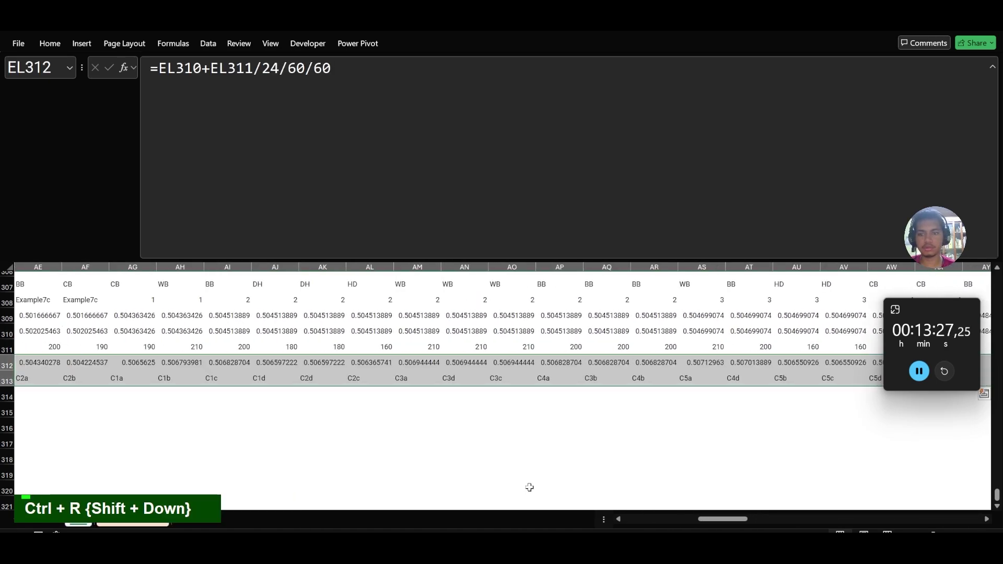
Step: Clear G313:K319, including the helper grid of chef codes below the schedule
key("ctrl+Left")
scroll(552, 440, "left", 3)
scroll(551, 441, "down", 4)
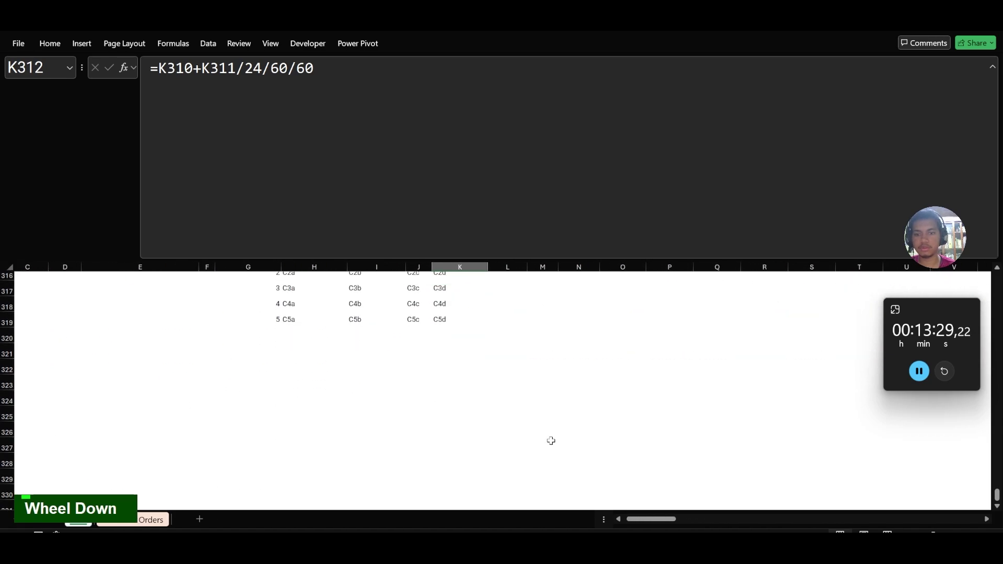
scroll(475, 341, "up", 3)
left_click(555, 333)
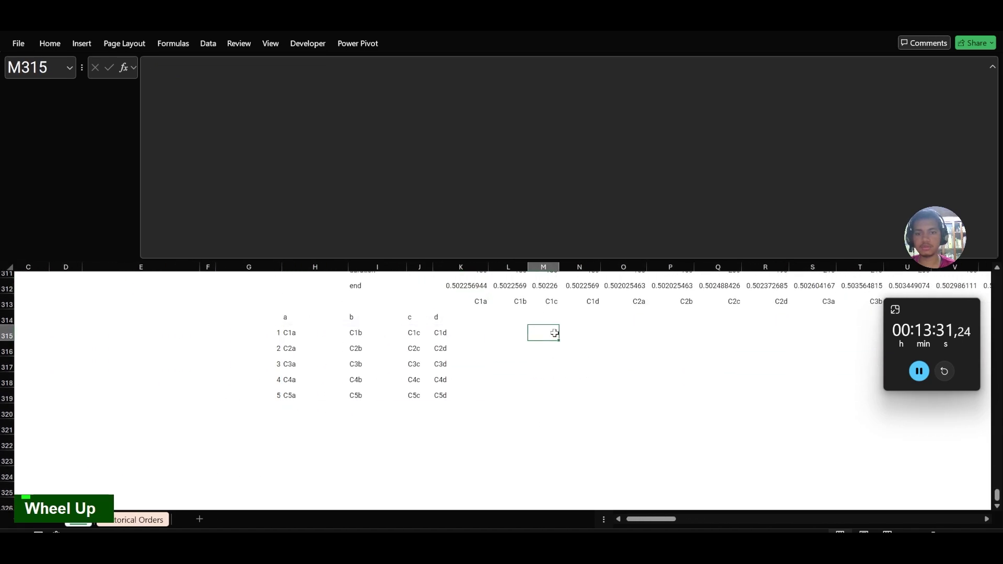
left_click_drag(235, 301, 495, 378)
key("Delete")
Step: Enter =SEQUENCE(20) in G315 to list order numbers 1 to 20
key("Down")
key("Down")
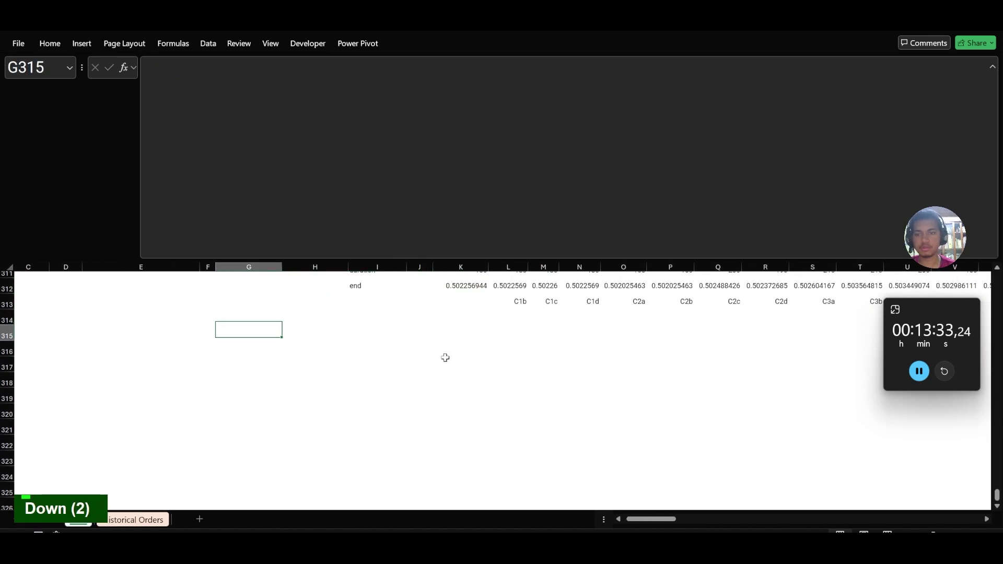
type("=seq")
key("Tab")
type("20")
key("Return")
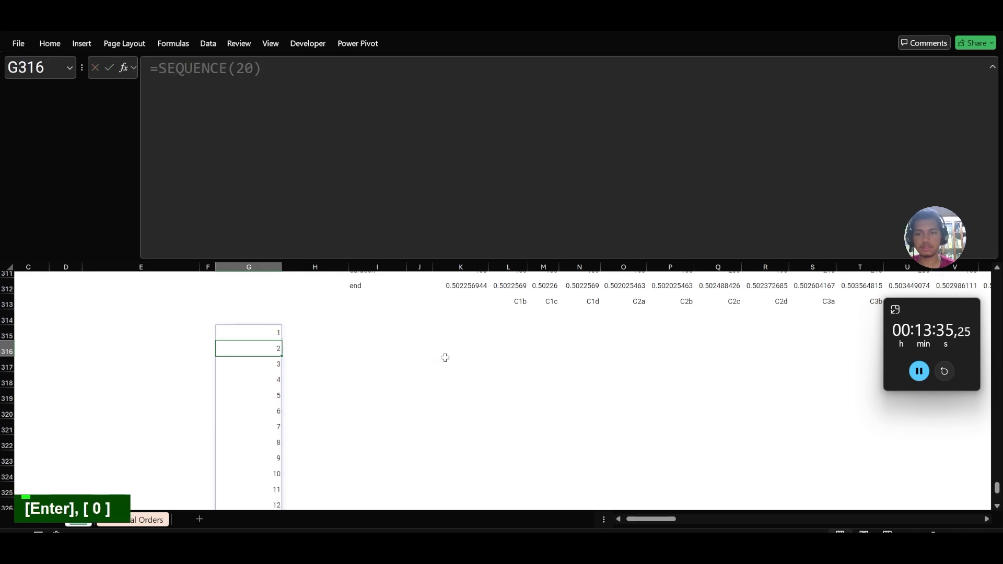
Step: Begin a MAXIFS formula in H315 with the end times K312:EL312 as its max range
key("Up")
key("Right")
type("=maxi")
key("Tab")
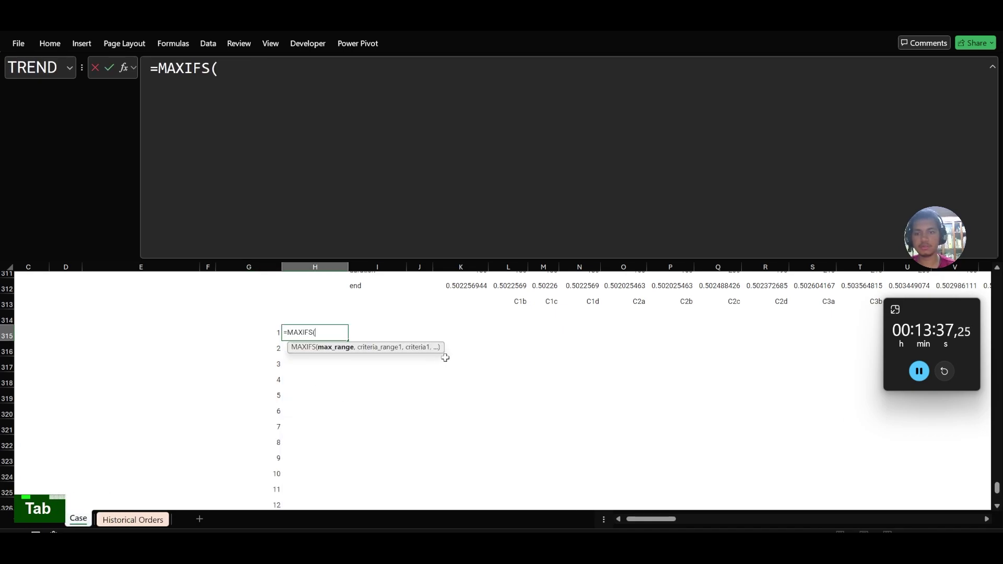
scroll(445, 357, "up", 2)
left_click(465, 370)
key("ctrl+shift+Right")
type(",")
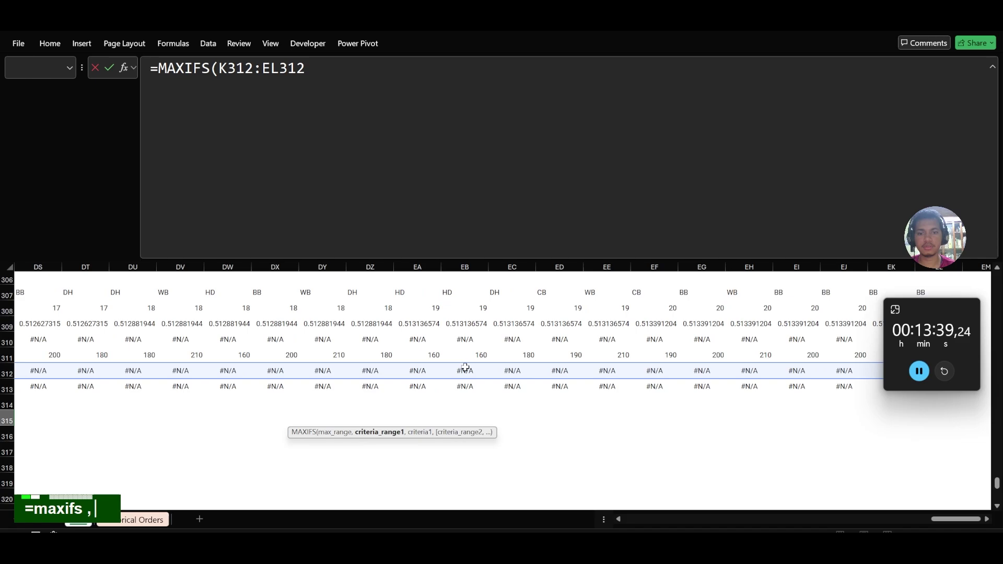
Step: Use the order labels K308# as criteria range and G315# as criteria, and enter the MAXIFS formula
left_click(514, 313)
key("ctrl+Left")
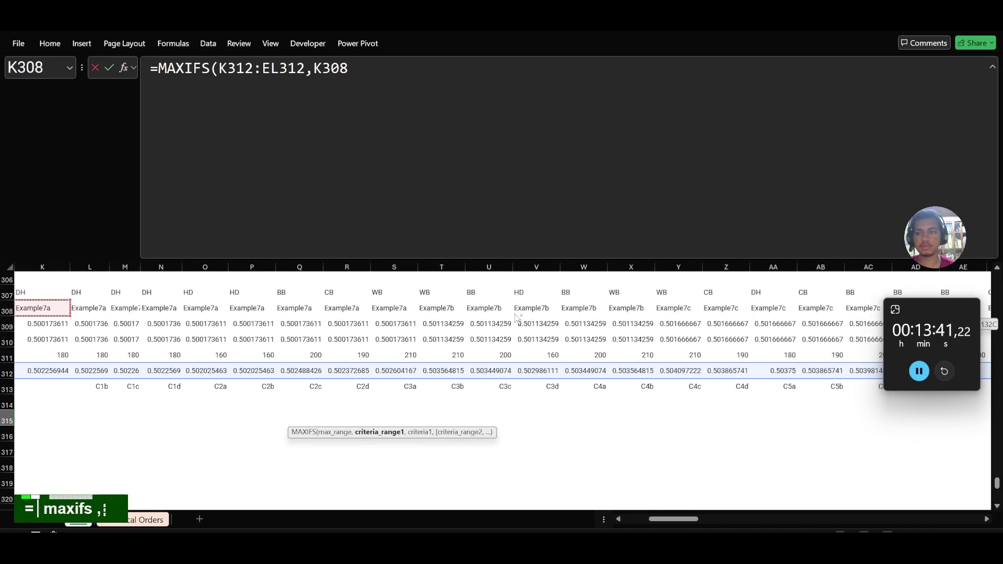
key("ctrl+shift+Right")
type(",")
key("Left")
key("ctrl+shift+Down")
key("Return")
key("Up")
key("Up")
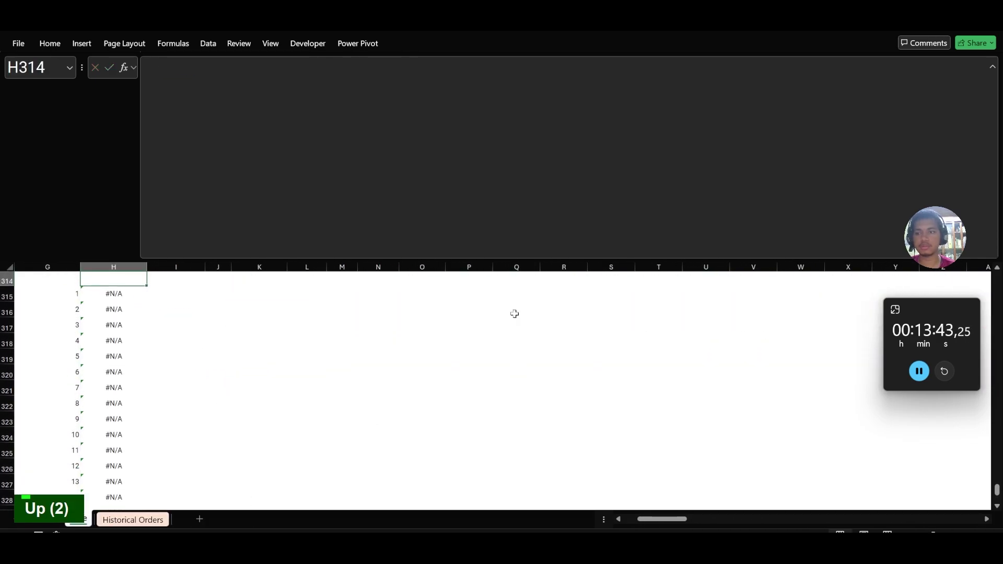
Step: Examine the ranges of the MAXIFS formula in H315 and the order labels in row 308
key("Down")
scroll(508, 329, "up", 5)
scroll(400, 388, "down", 1)
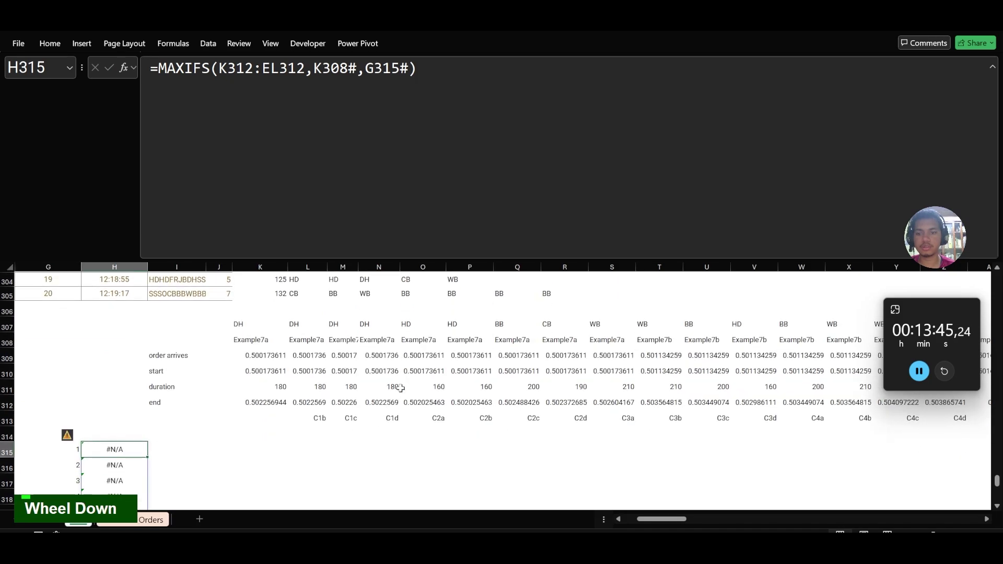
key("F2")
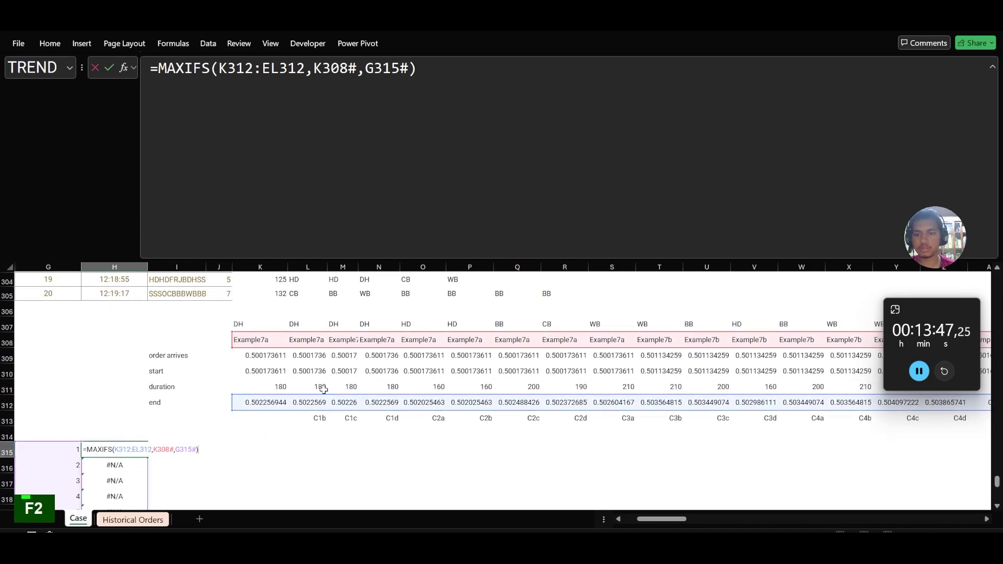
key("Escape")
left_click(268, 336)
key("ctrl+Right")
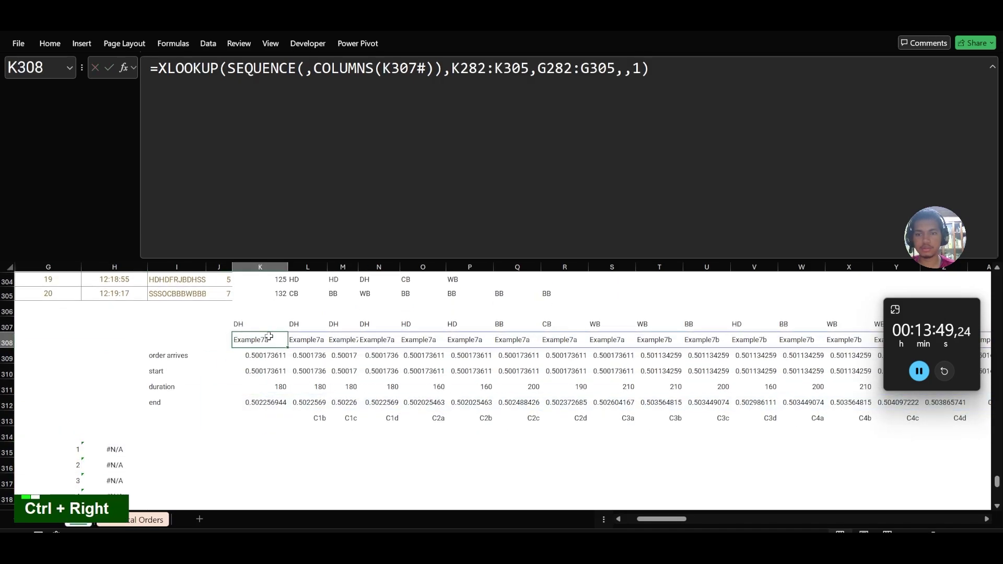
key("ctrl+Left")
left_click(394, 405)
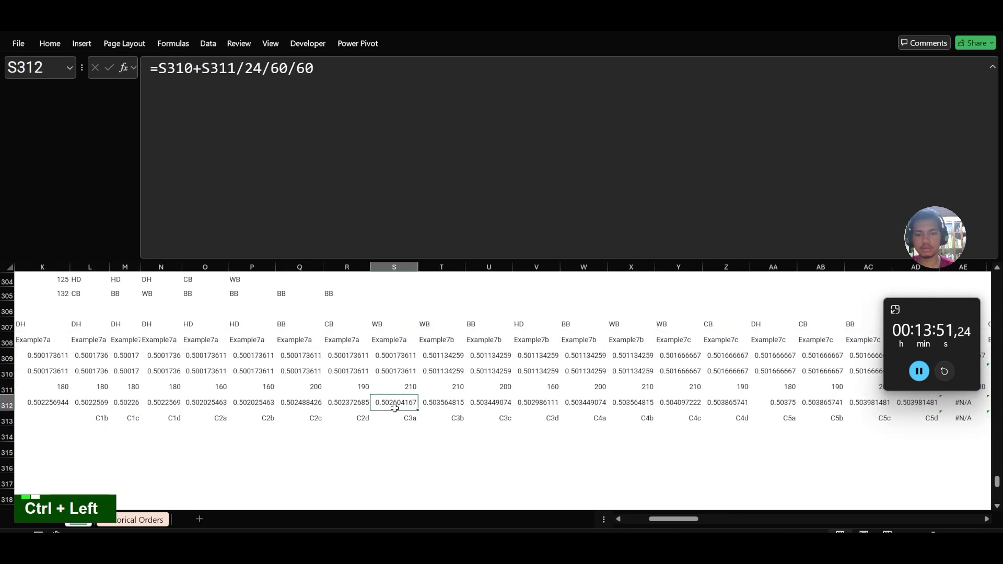
Step: Trace the end times along row 312 to locate where the #N/A errors begin
key("ctrl+Right")
key("Left")
key("Left")
key("Left")
key("ctrl+Left")
key("Right")
key("Right")
key("Right")
key("Right")
key("Right")
key("Right")
key("Right")
key("Right")
key("Right")
key("Right")
key("Right")
key("Right")
key("Right")
key("Right")
key("Right")
key("Right")
key("Right")
key("Right")
key("Right")
key("Right")
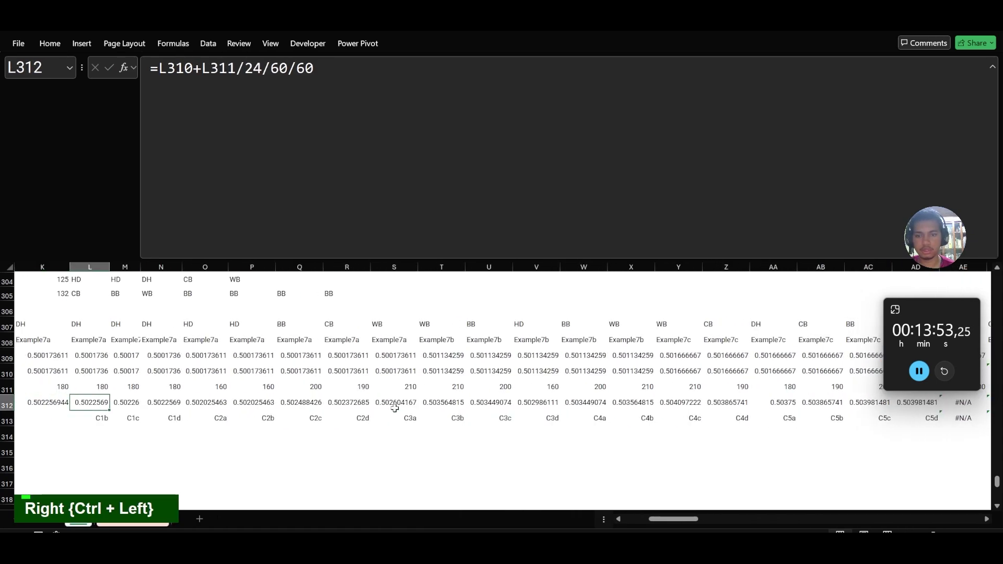
key("Right")
key("Right")
key("Right")
key("Right")
key("Right")
key("Right")
key("Right")
key("Right")
key("Right")
key("Right")
key("Right")
key("Left")
key("Left")
key("Left")
key("Left")
key("Left")
key("Left")
key("Left")
key("Left")
key("Left")
key("Left")
key("Left")
key("Left")
key("Left")
key("Left")
key("Left")
key("Left")
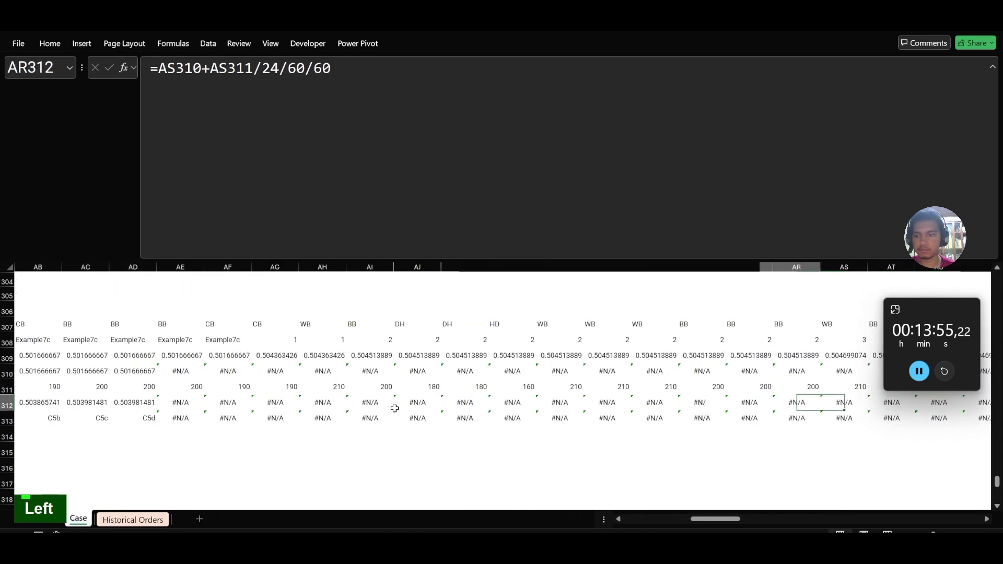
Step: Check the cell references in the end-time and start-time formulas of column AE
key("F2")
key("Escape")
key("Up")
key("Up")
key("F2")
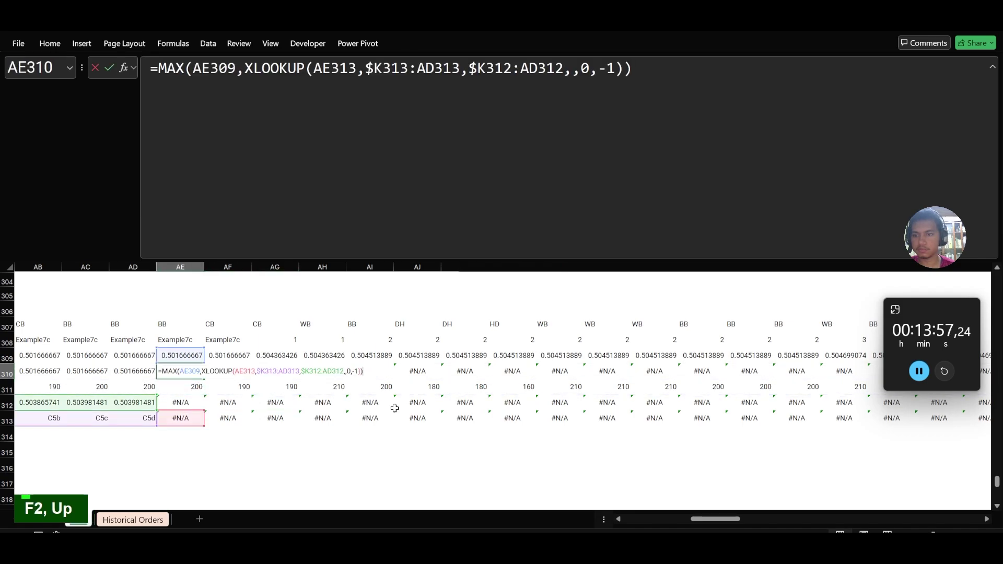
key("Escape")
Step: Check the end-time and chef ranges referenced by the LET formula in AE313 against rows 312 and 313
key("Down")
key("Down")
key("Down")
key("F2")
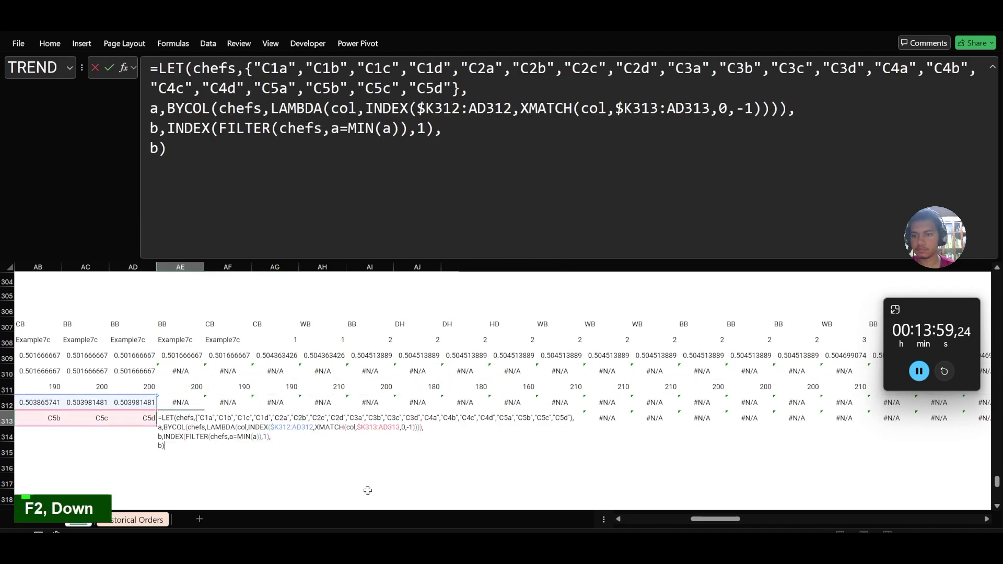
scroll(368, 491, "left", 3)
scroll(368, 491, "left", 10)
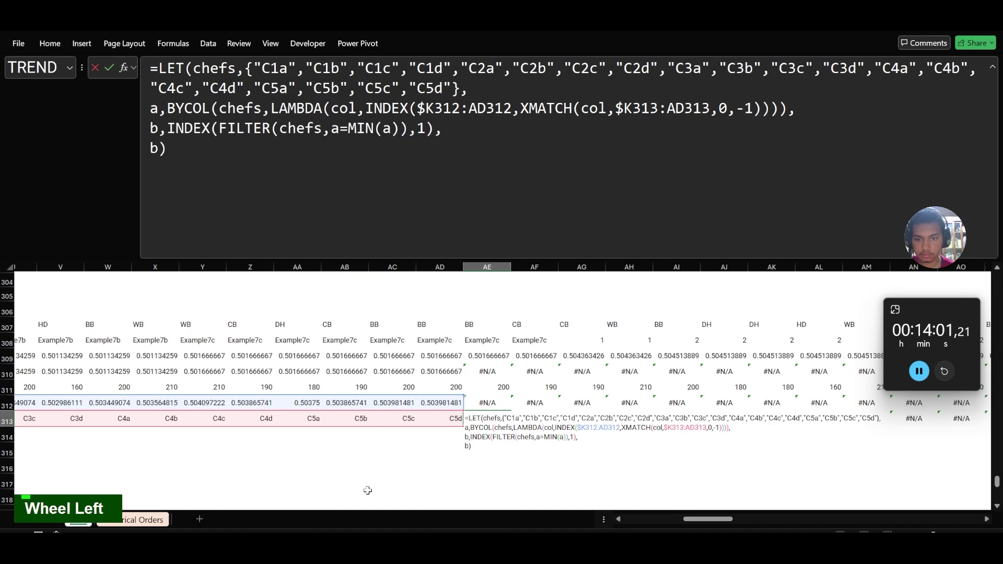
scroll(368, 490, "right", 3)
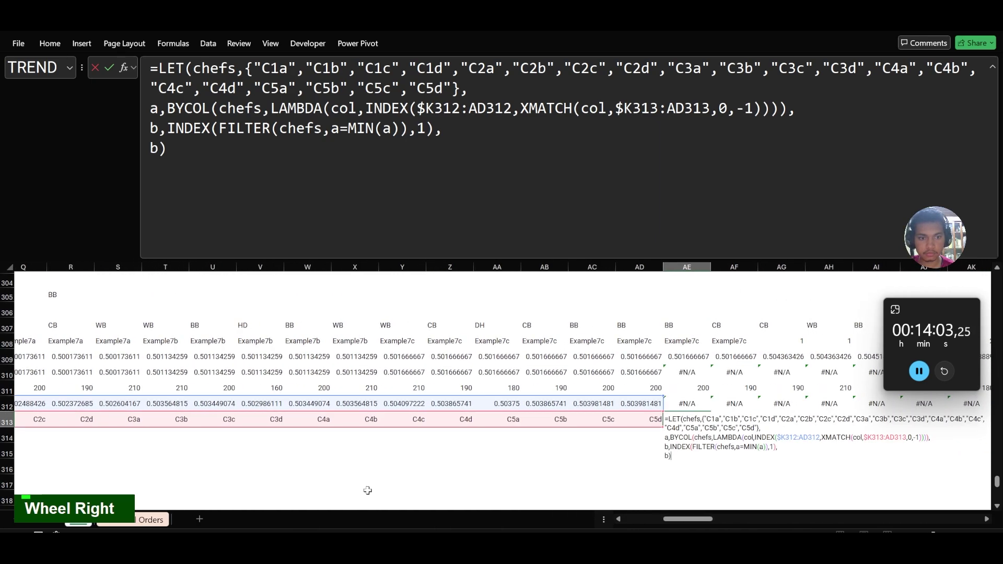
Step: Step through the column AE cells again and recheck the chef-assignment formula for the source of the errors
key("Escape")
key("Left")
key("Up")
key("Right")
key("Down")
key("F2")
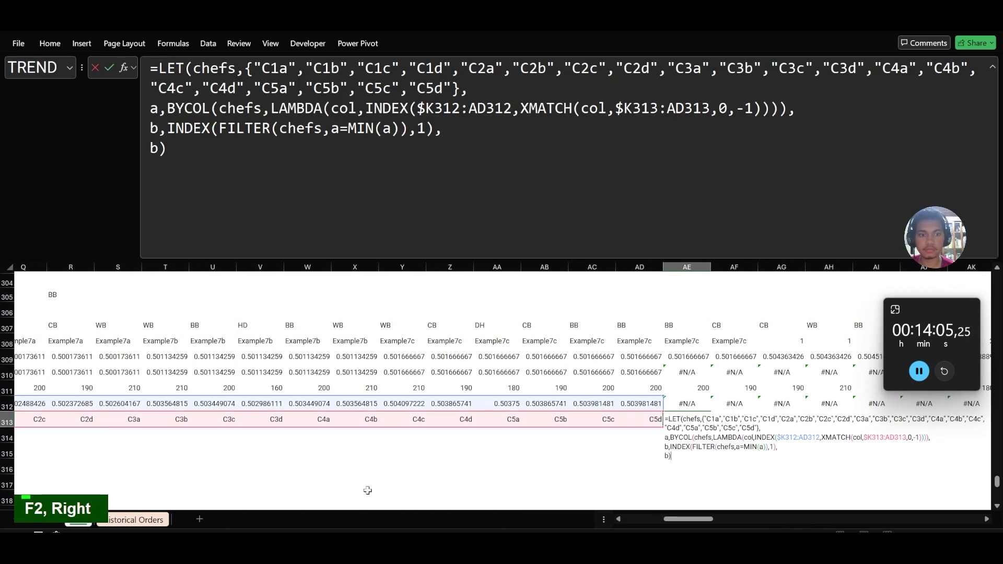
key("Escape")
key("Up")
key("Up")
key("Up")
key("Down")
key("Down")
key("Down")
key("F2")
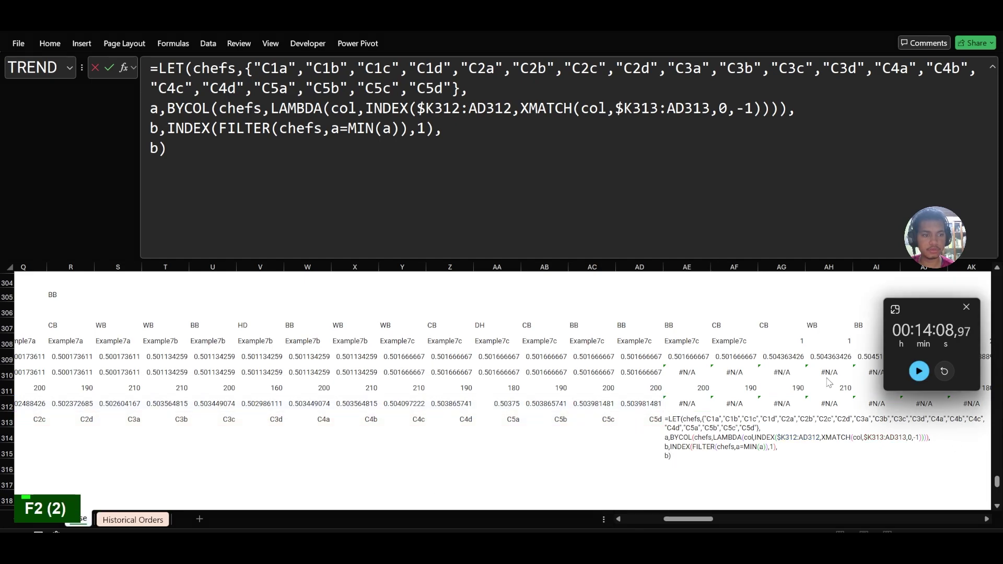
key("Escape")
Step: Enter chef C1a in cell K313 at the start of the chef row
left_click(768, 420)
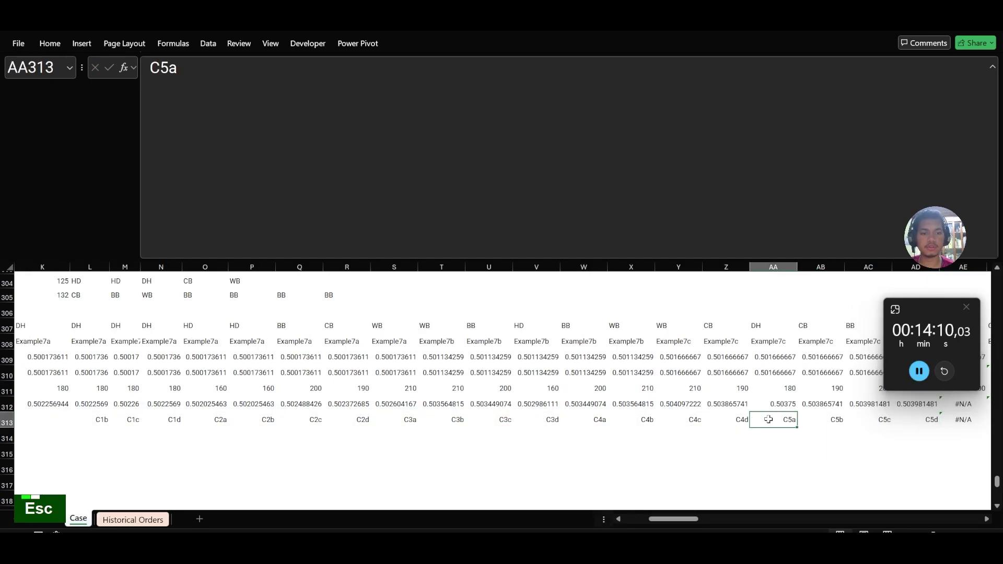
key("ctrl+Left")
key("Left")
type("C")
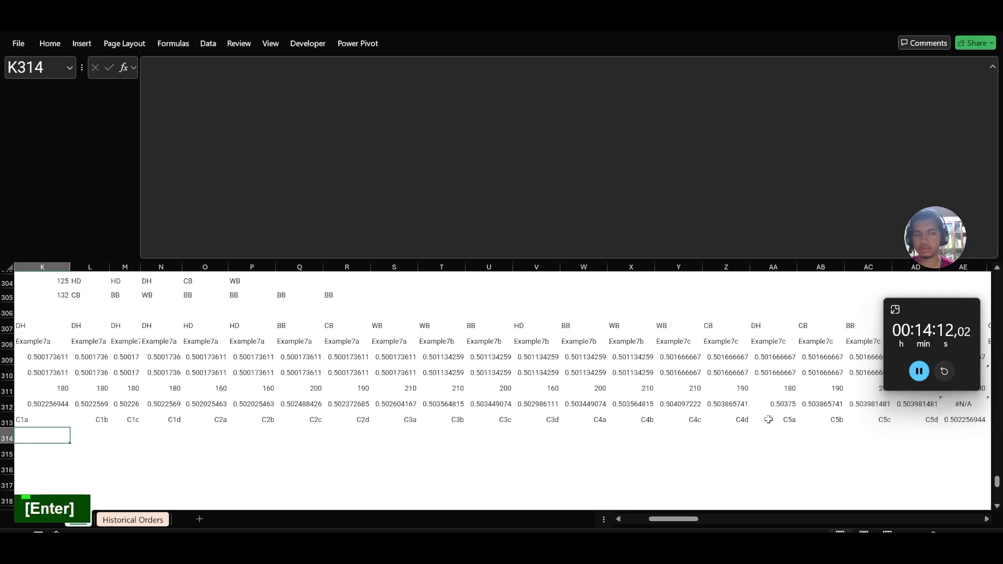
Step: Change the final argument of the LET formula in AE313 from a to b so it returns the chef
scroll(763, 418, "left", 3)
scroll(758, 416, "right", 6)
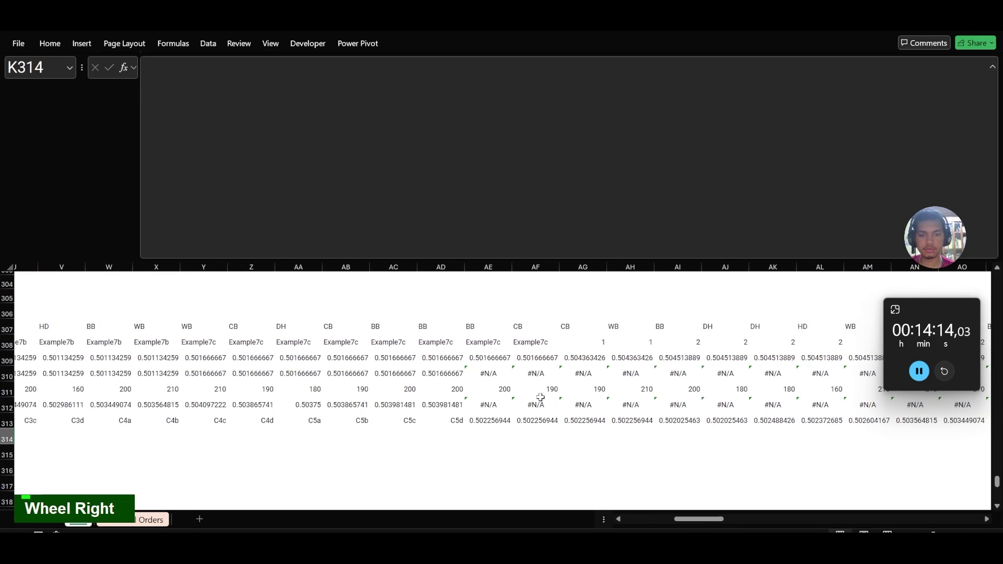
left_click(505, 424)
left_click(494, 372)
left_click(488, 418)
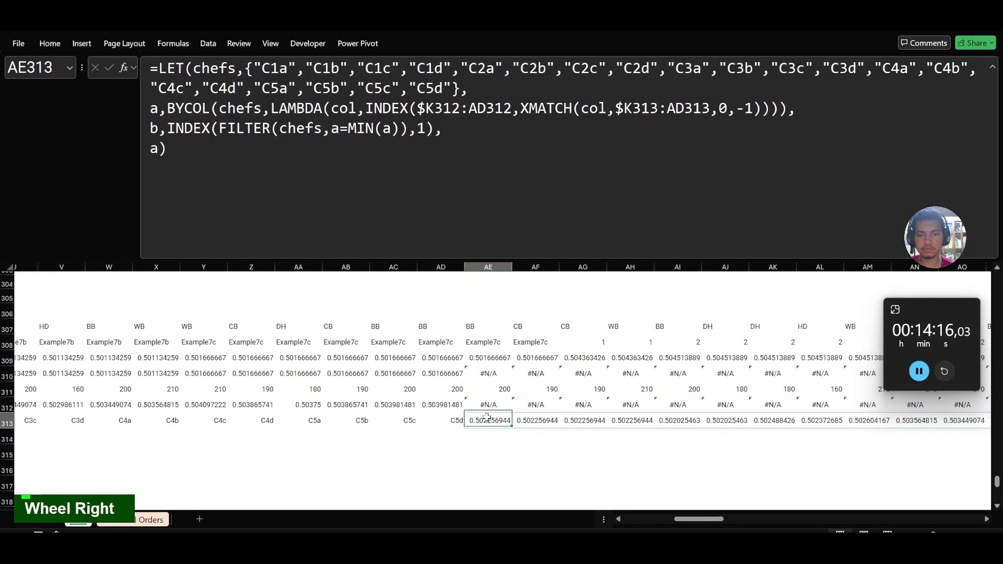
left_click(153, 162)
key("Delete")
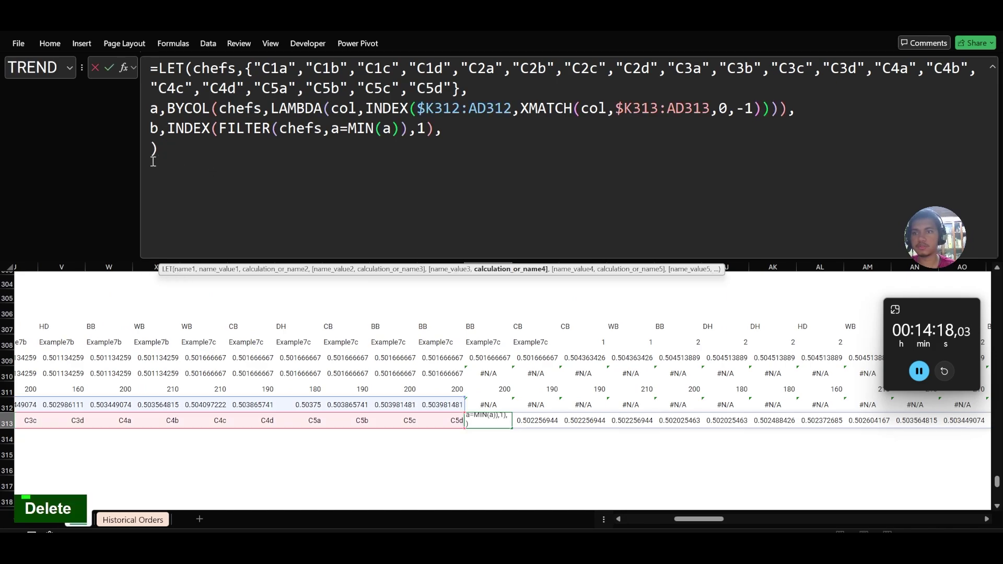
type("b")
key("Return")
key("Up")
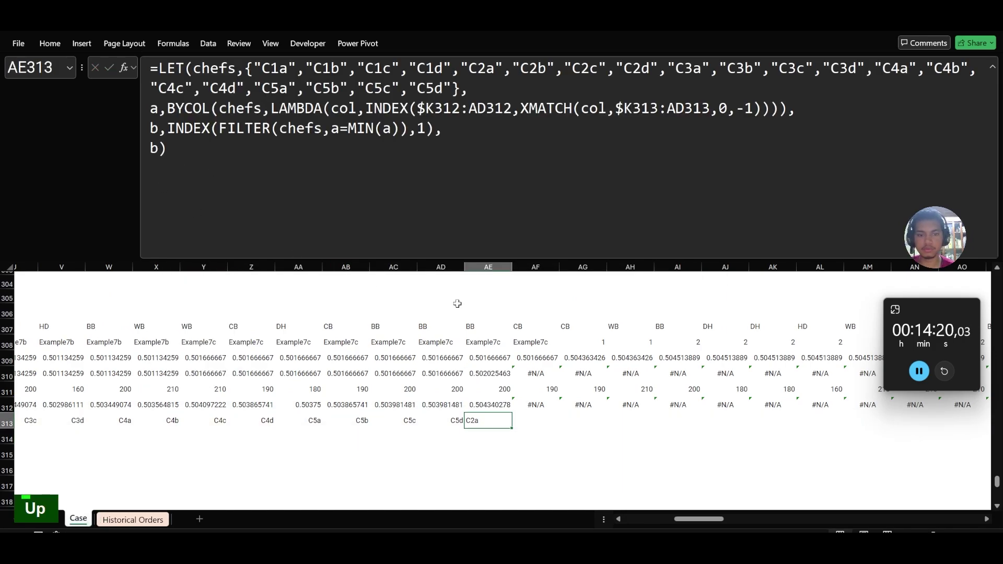
Step: Fill the chef-assignment formula from AE313 across row 313 to column EL
key("ctrl+Up")
key("ctrl+Right")
key("ctrl+Down")
key("Down")
key("ctrl+shift+Left")
key("Return")
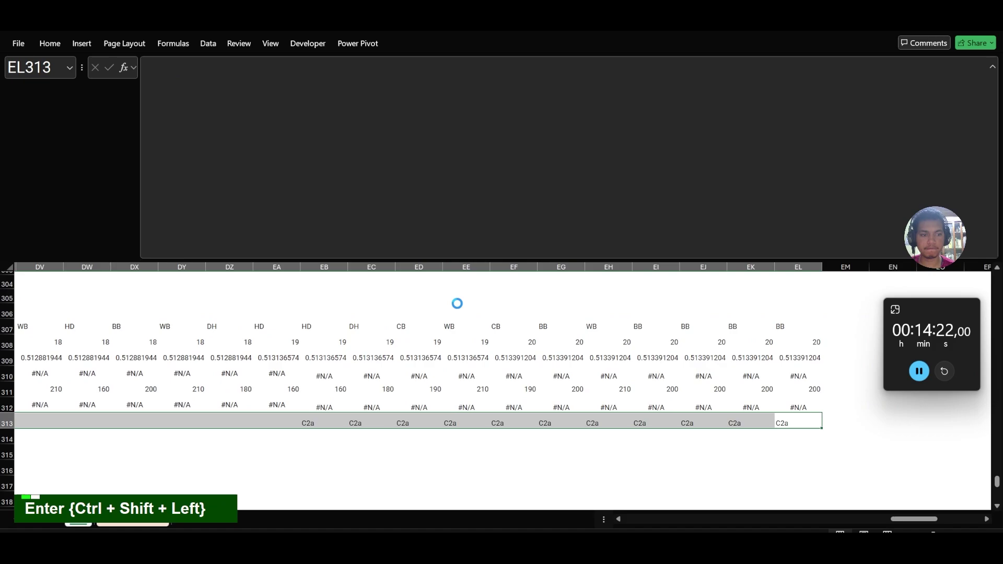
key("ctrl+Left")
key("ctrl+Left")
Step: In I315, subtract the order times of orders 1 to 20 from the spilled latest end times H315#
left_click(406, 458)
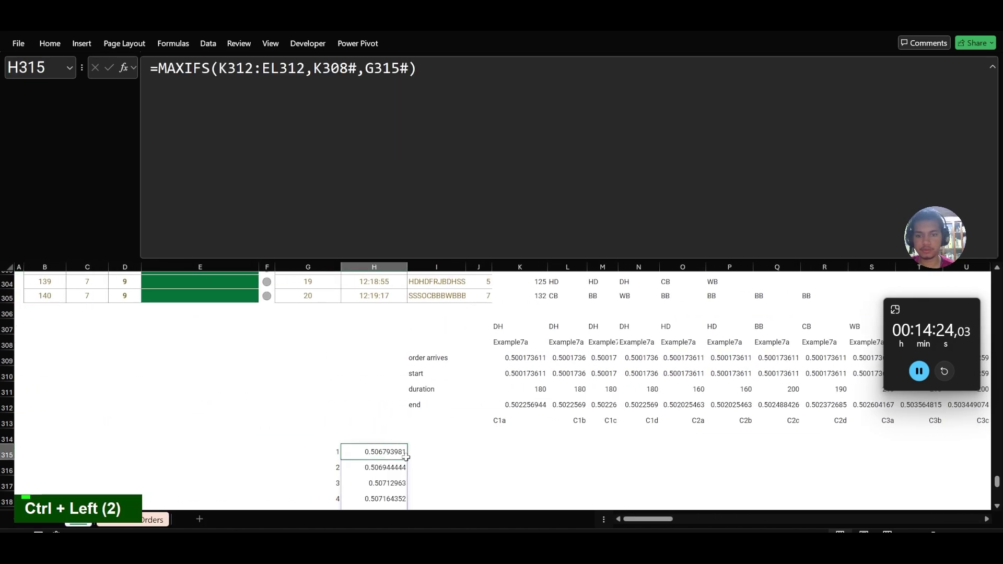
key("Right")
type("=")
left_click(406, 458)
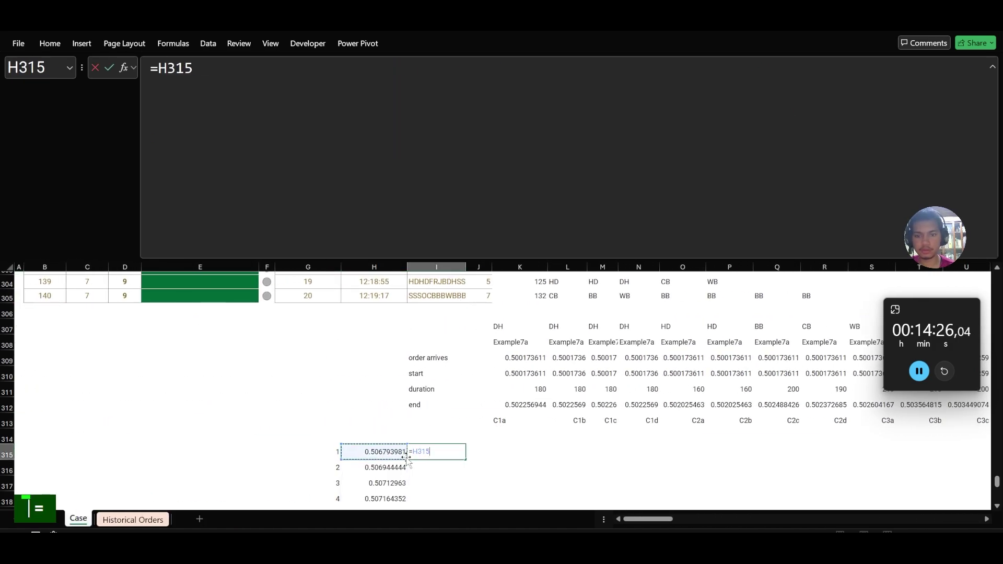
type("-")
key("BackSpace")
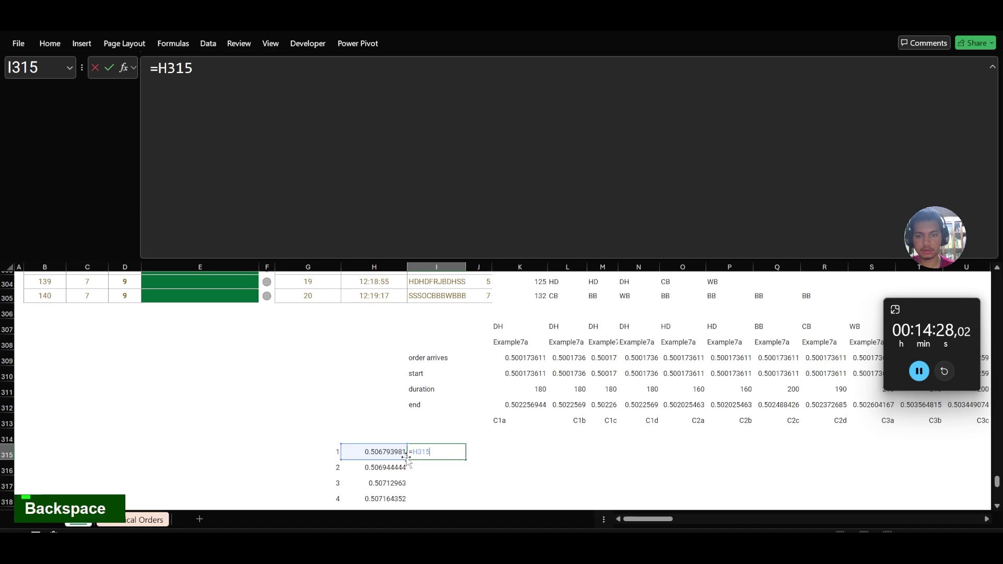
type("#-")
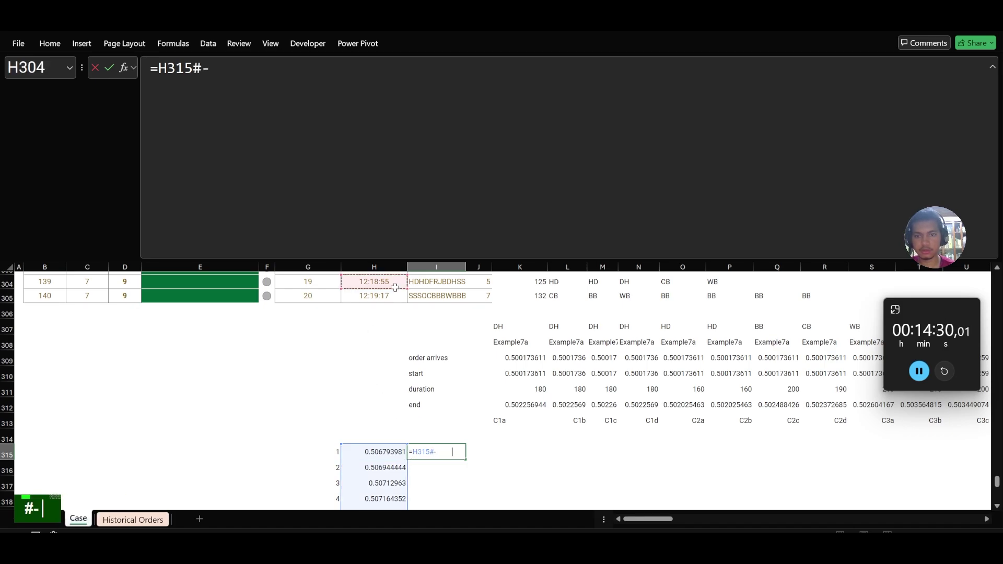
key("ctrl+shift+Up")
key("Return")
Step: In J315, convert the durations to whole seconds with =ROUND(I315#*24*60*60,0)
key("Up")
key("Right")
type("=a")
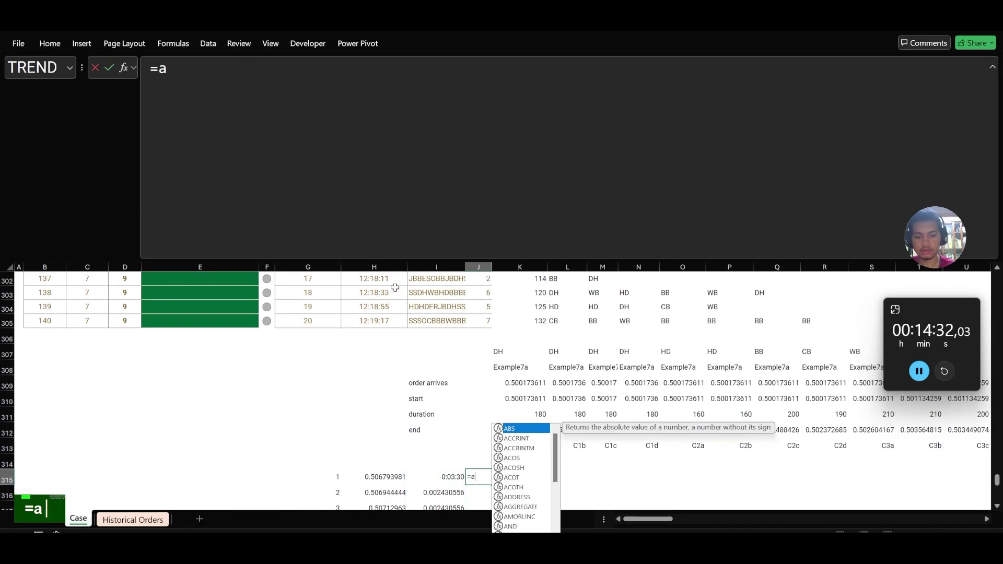
key("BackSpace")
type("ro")
key("Tab")
key("Left")
type("#")
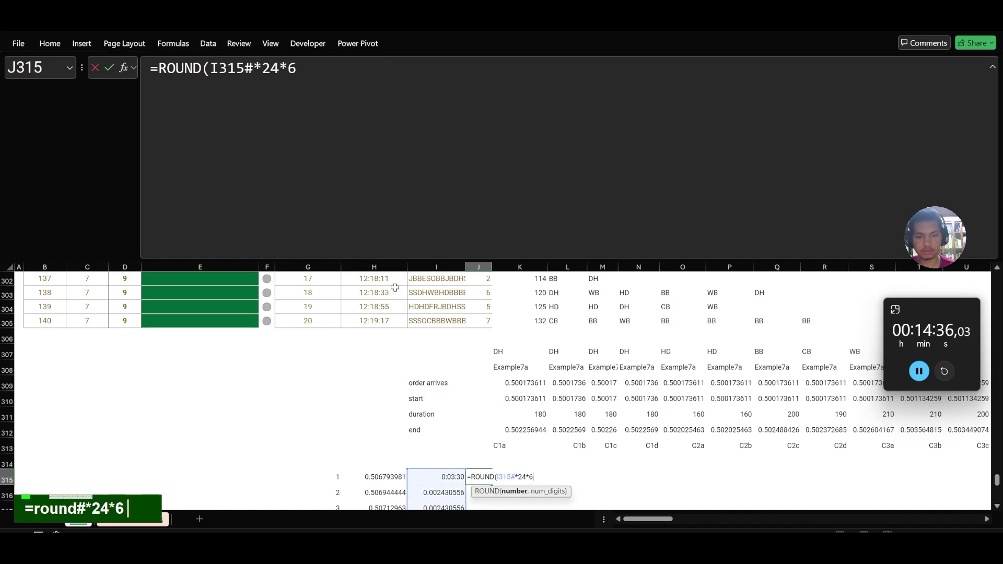
type("*24*60*60,0")
key("Return")
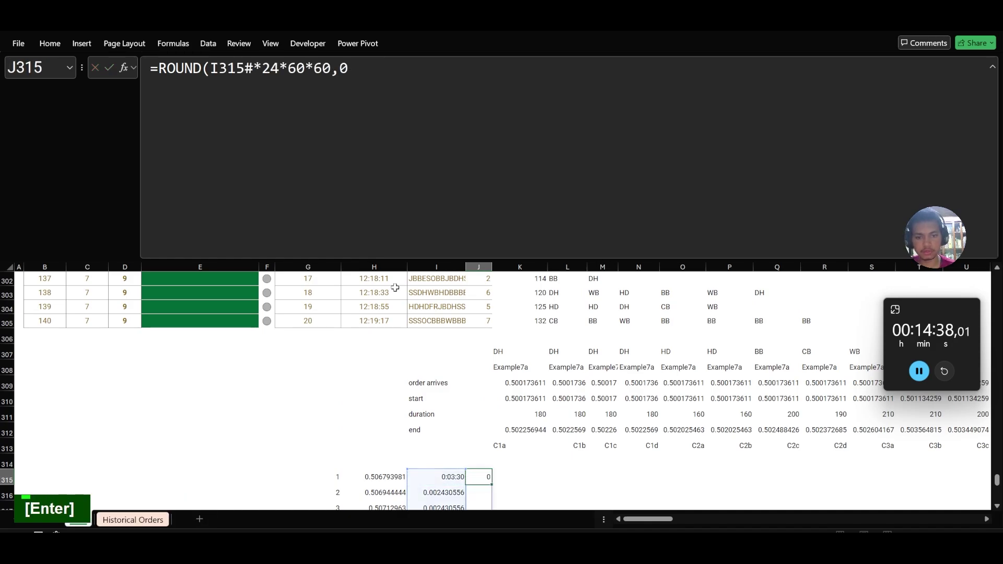
Step: Copy the rounded seconds from J315# and paste them as values into the Level 7 answers starting at E286
key("Up")
key("ctrl+shift+Down")
key("ctrl+c")
scroll(441, 360, "up", 10)
scroll(313, 356, "up", 2)
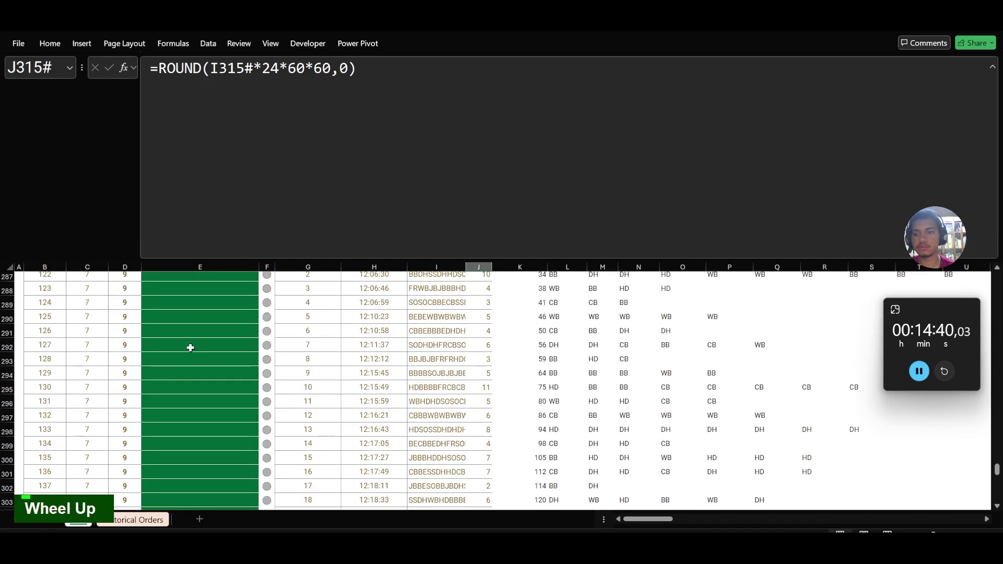
left_click(112, 335)
key("ctrl+Up")
key("Right")
key("ctrl+shift+v")
Step: Collapse the expanded formula bar and review the answer checks for games 121 to 140
scroll(209, 355, "down", 4)
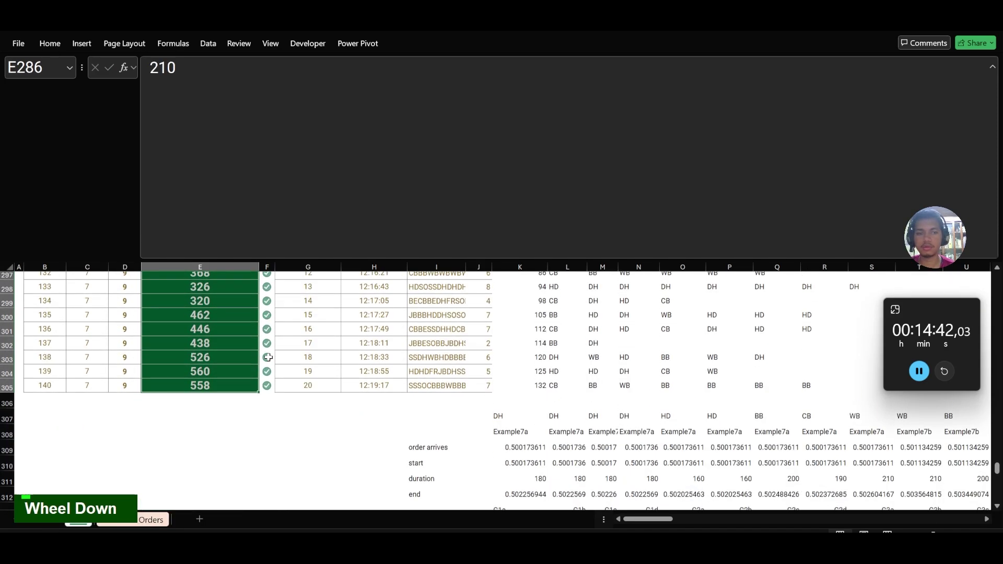
key("ctrl+shift+u")
scroll(731, 299, "up", 4)
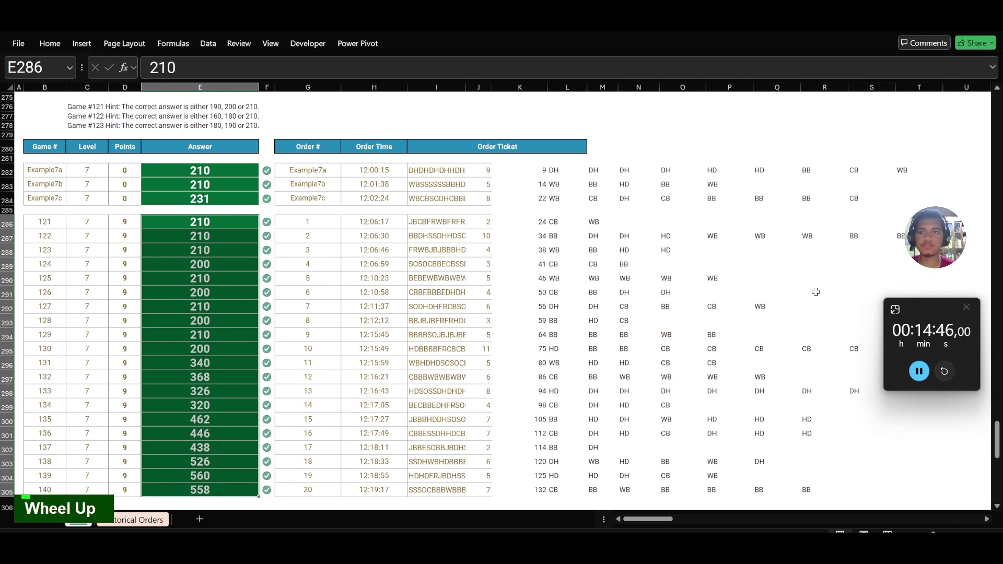
scroll(816, 291, "up", 2)
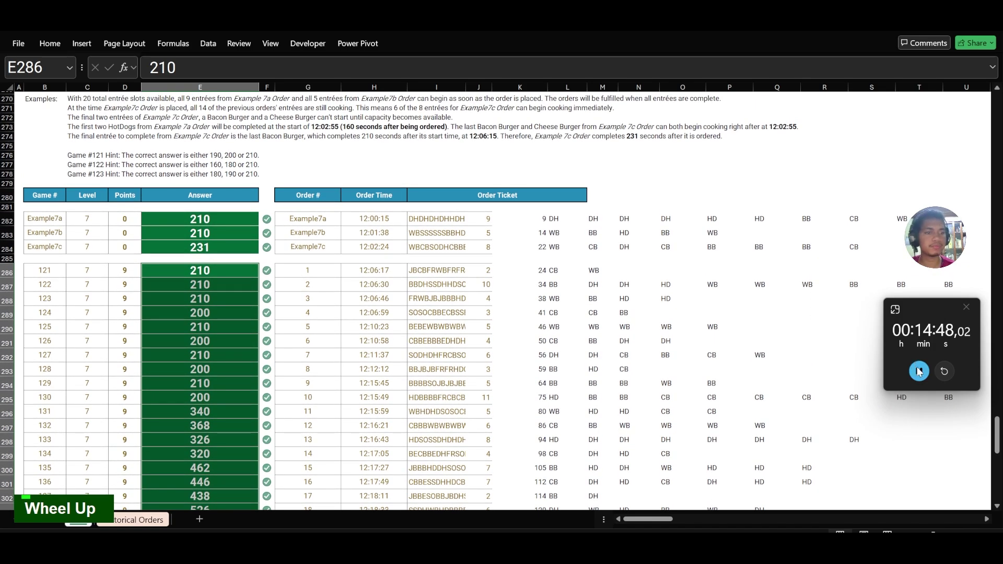